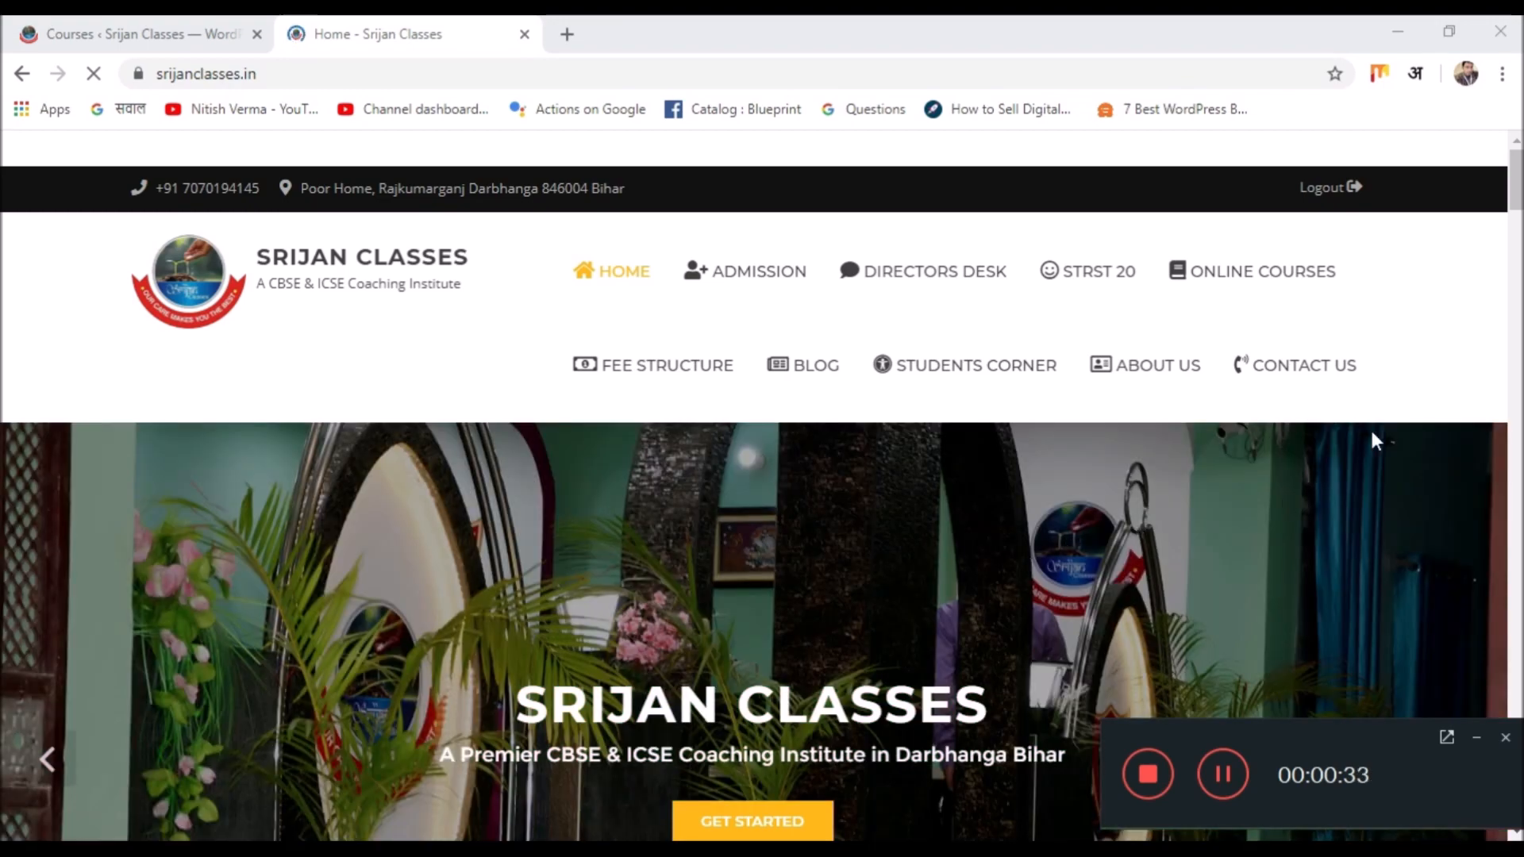
scroll(2, 338, down, 15)
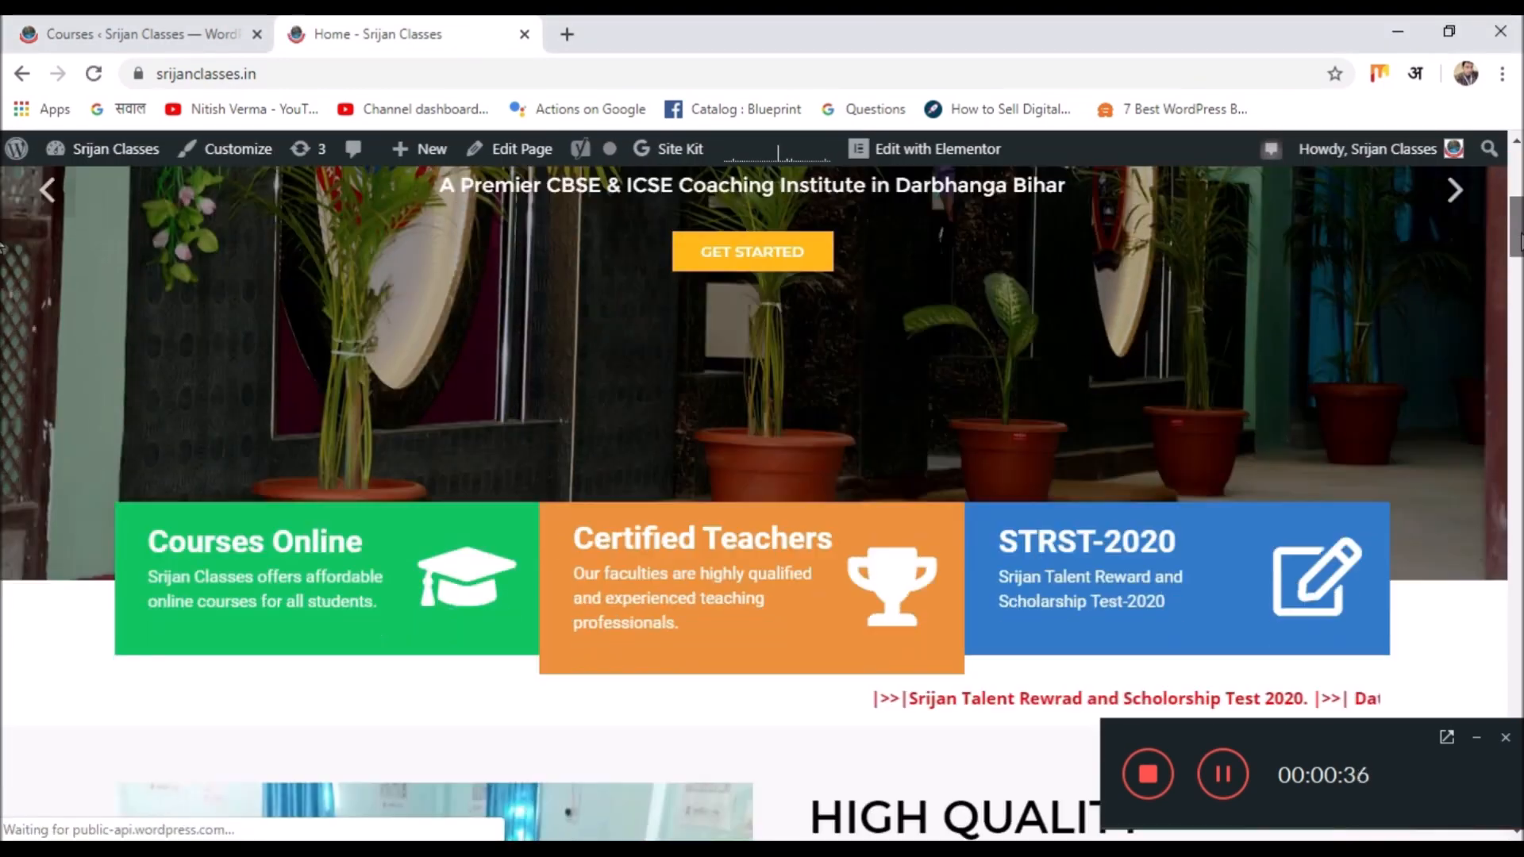
scroll(2, 337, down, 6)
scroll(3, 334, up, 7)
scroll(3, 329, up, 1)
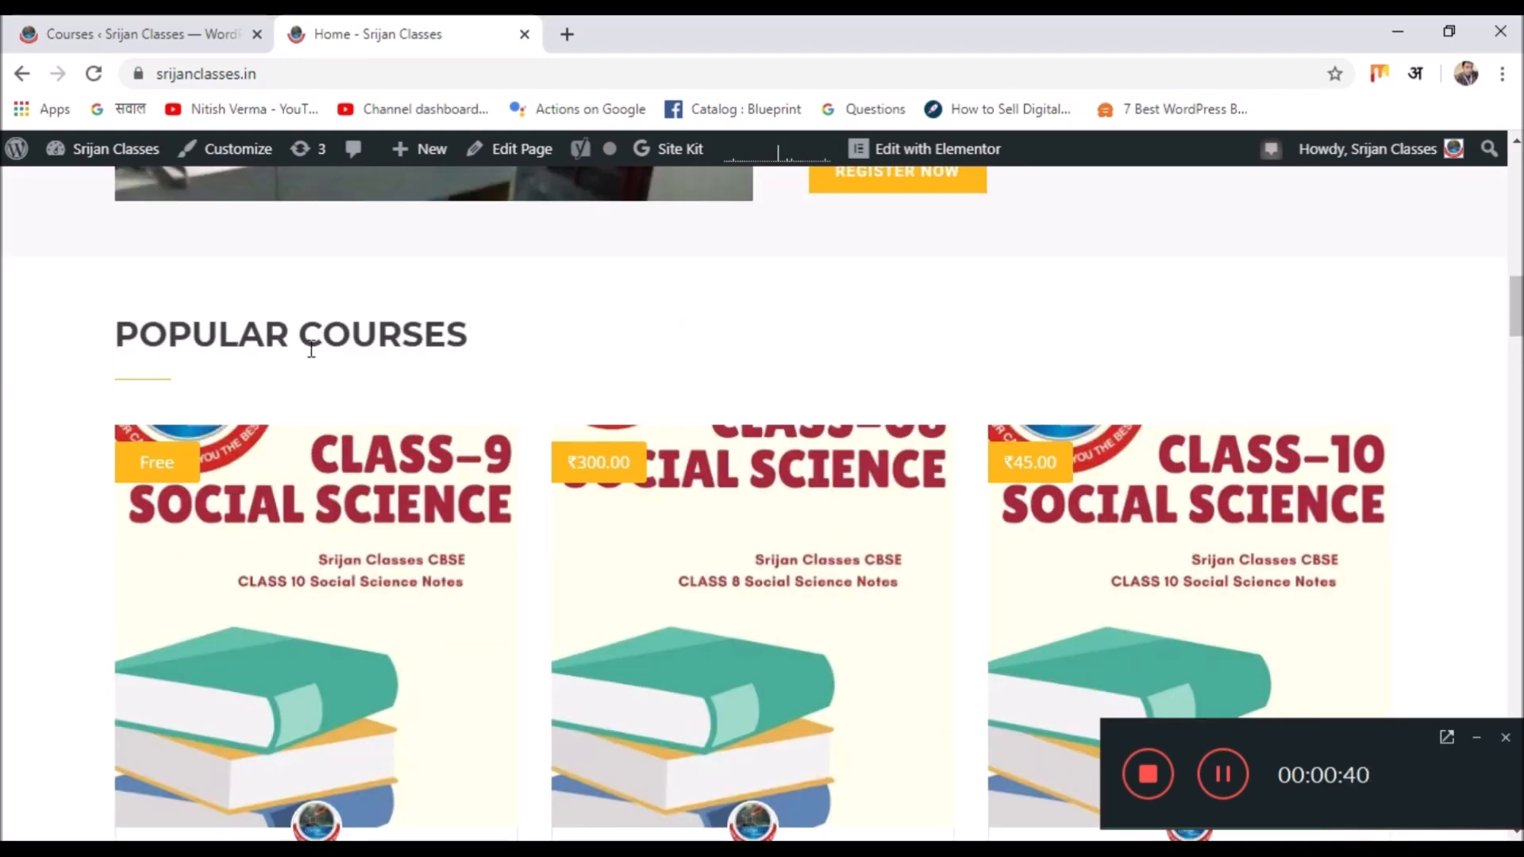
scroll(545, 349, down, 1)
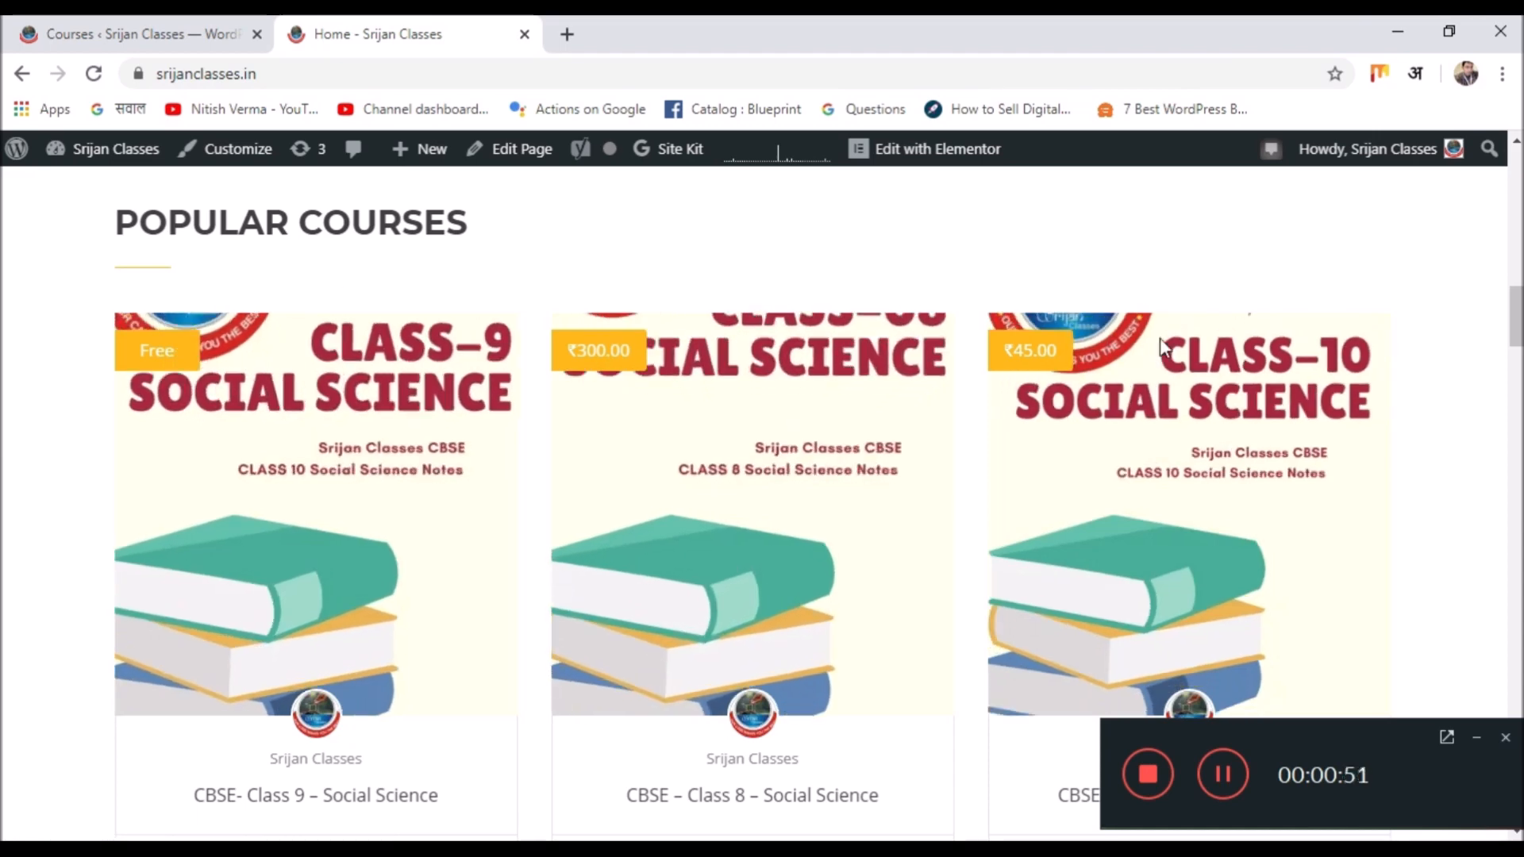
scroll(863, 431, down, 10)
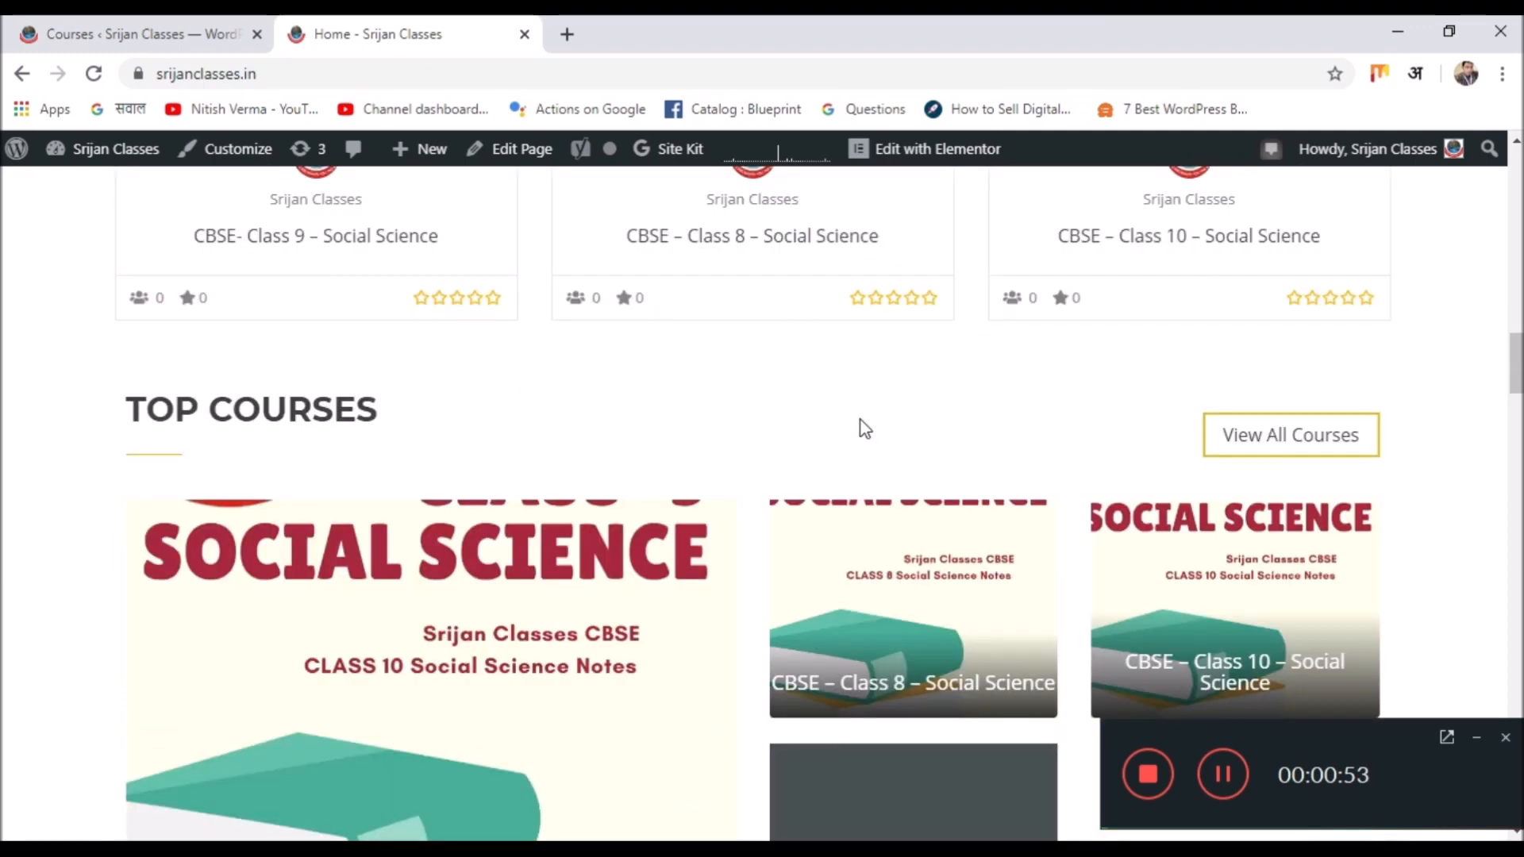
scroll(865, 428, down, 3)
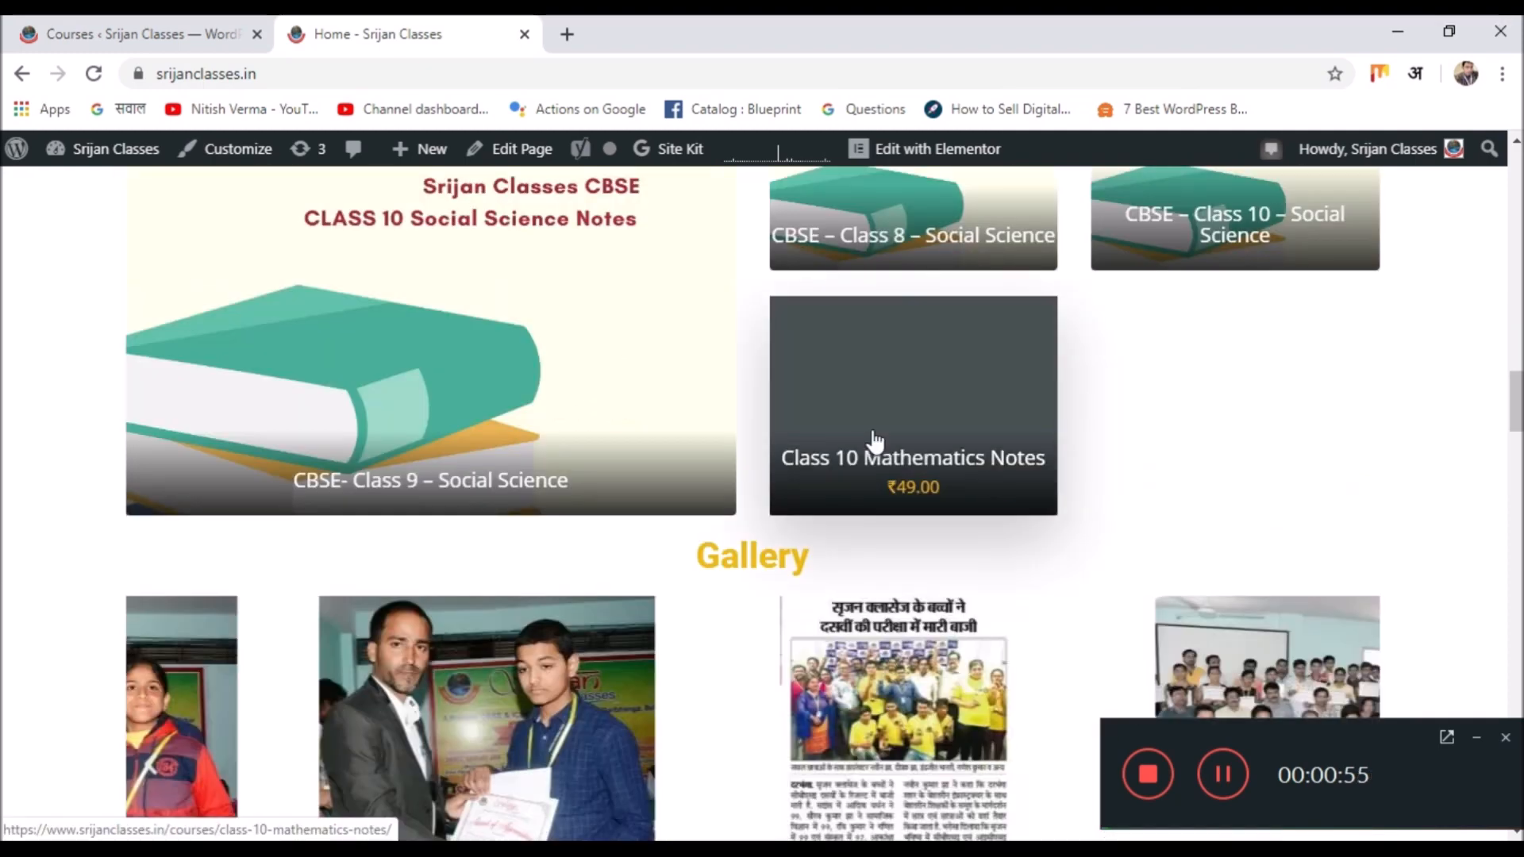
scroll(875, 441, down, 15)
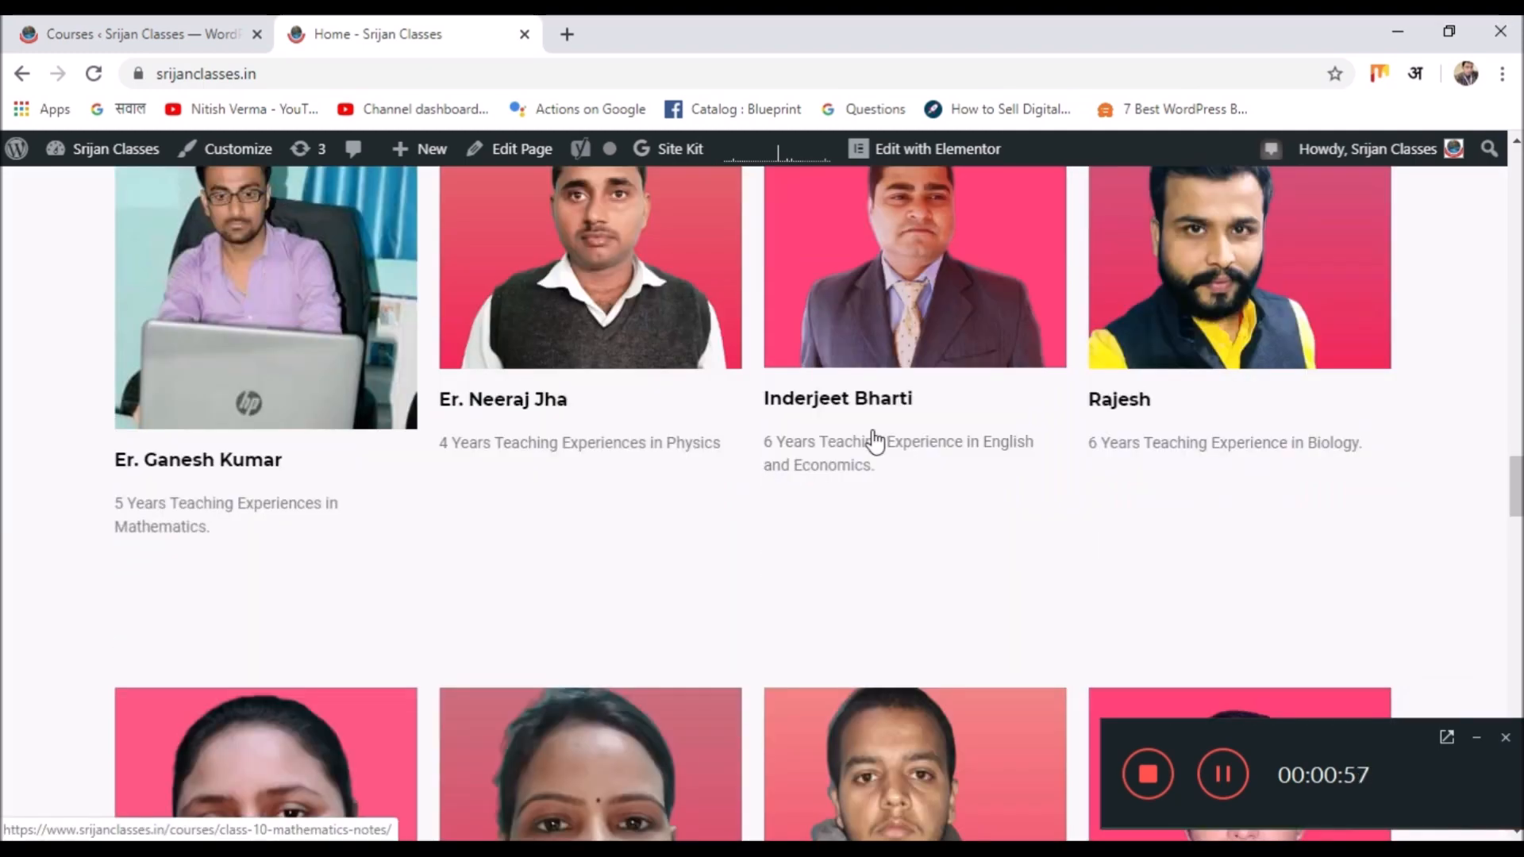
scroll(875, 441, down, 20)
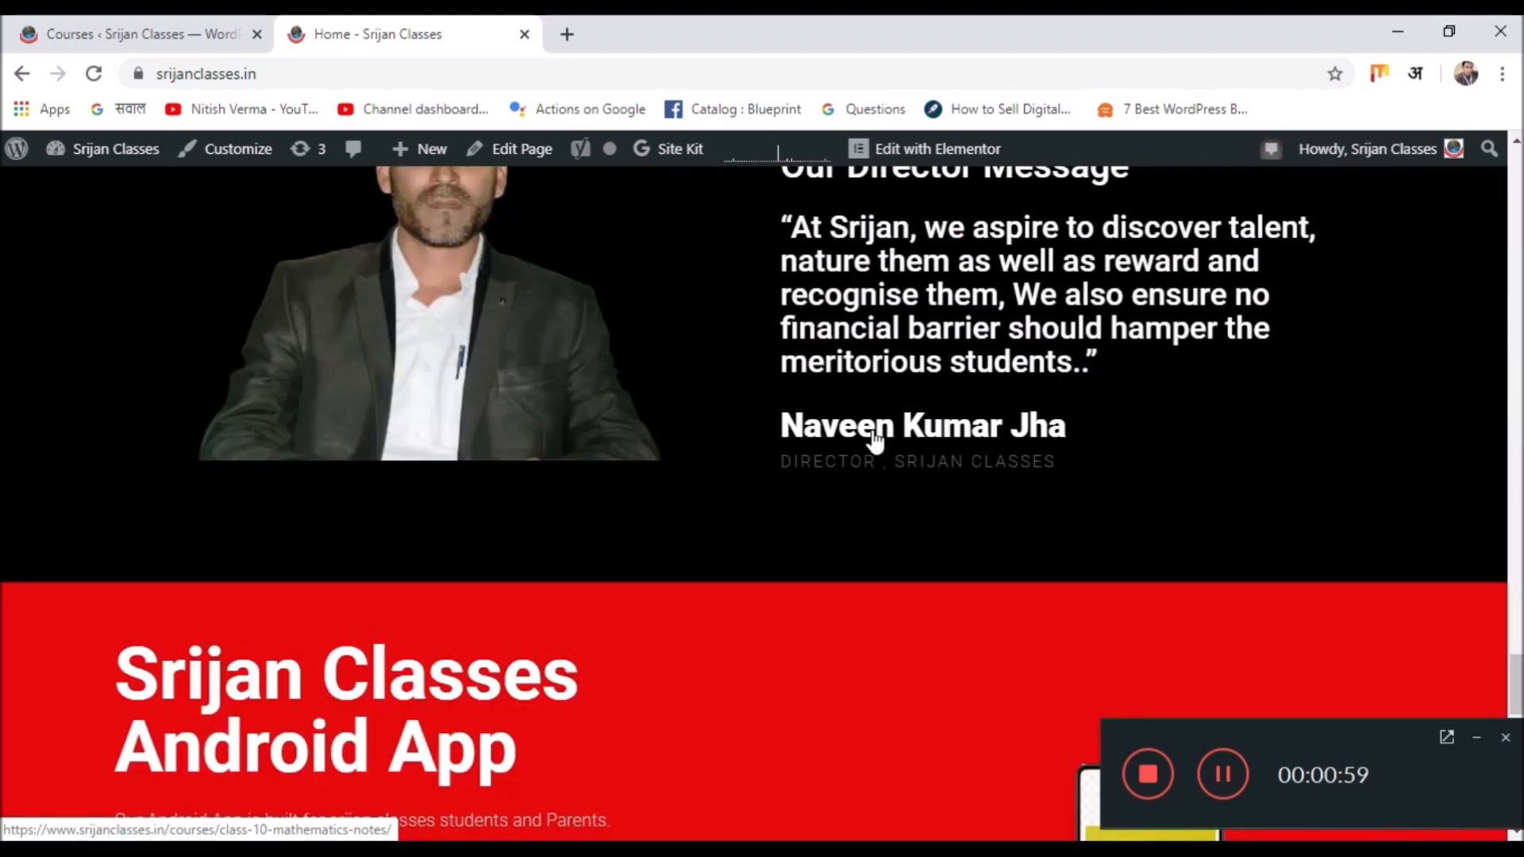
scroll(873, 430, up, 15)
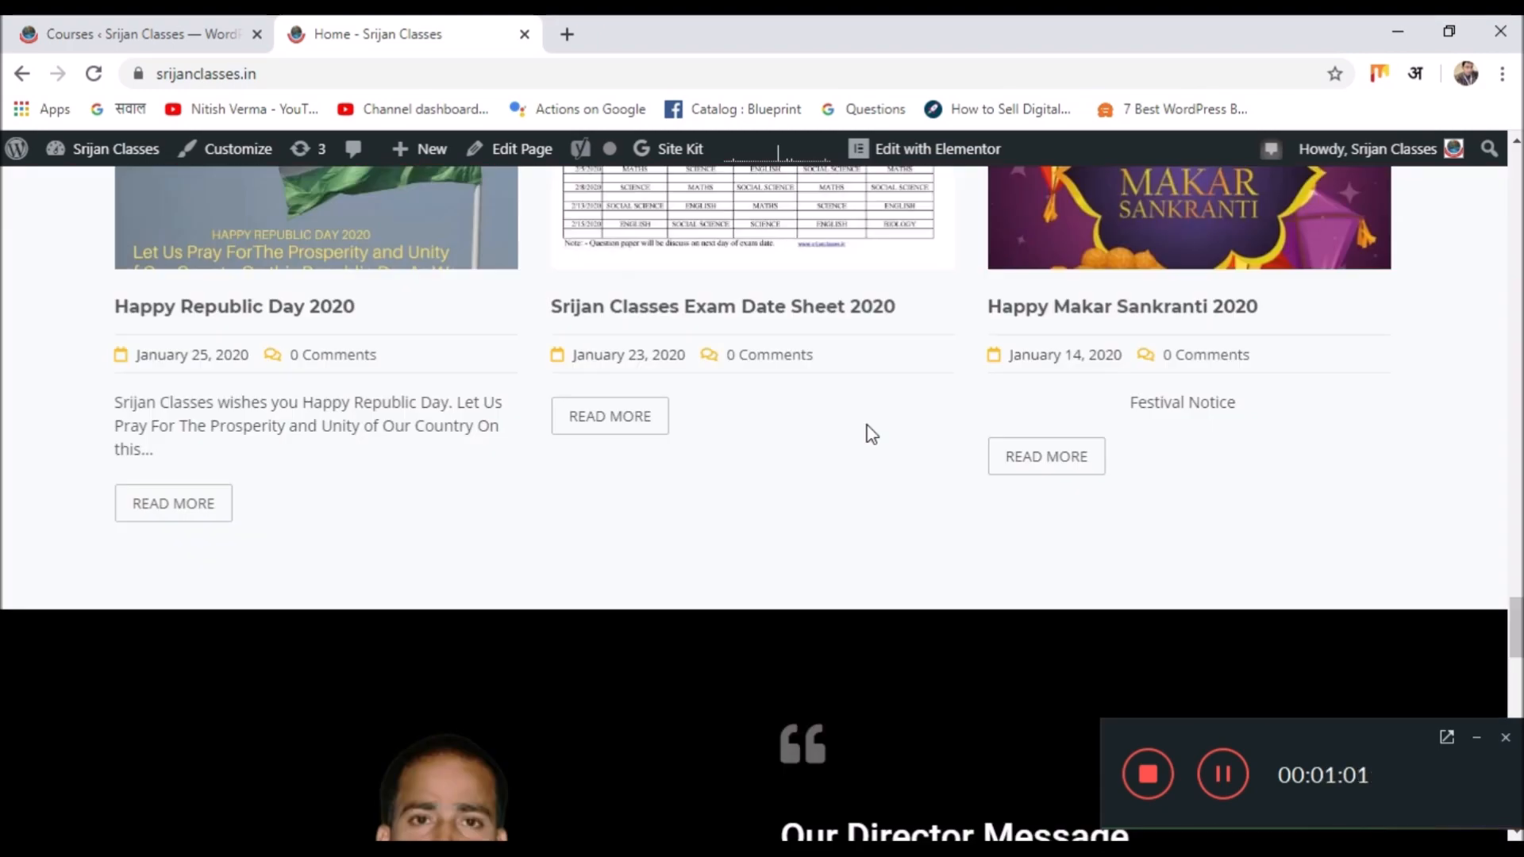
scroll(871, 433, up, 20)
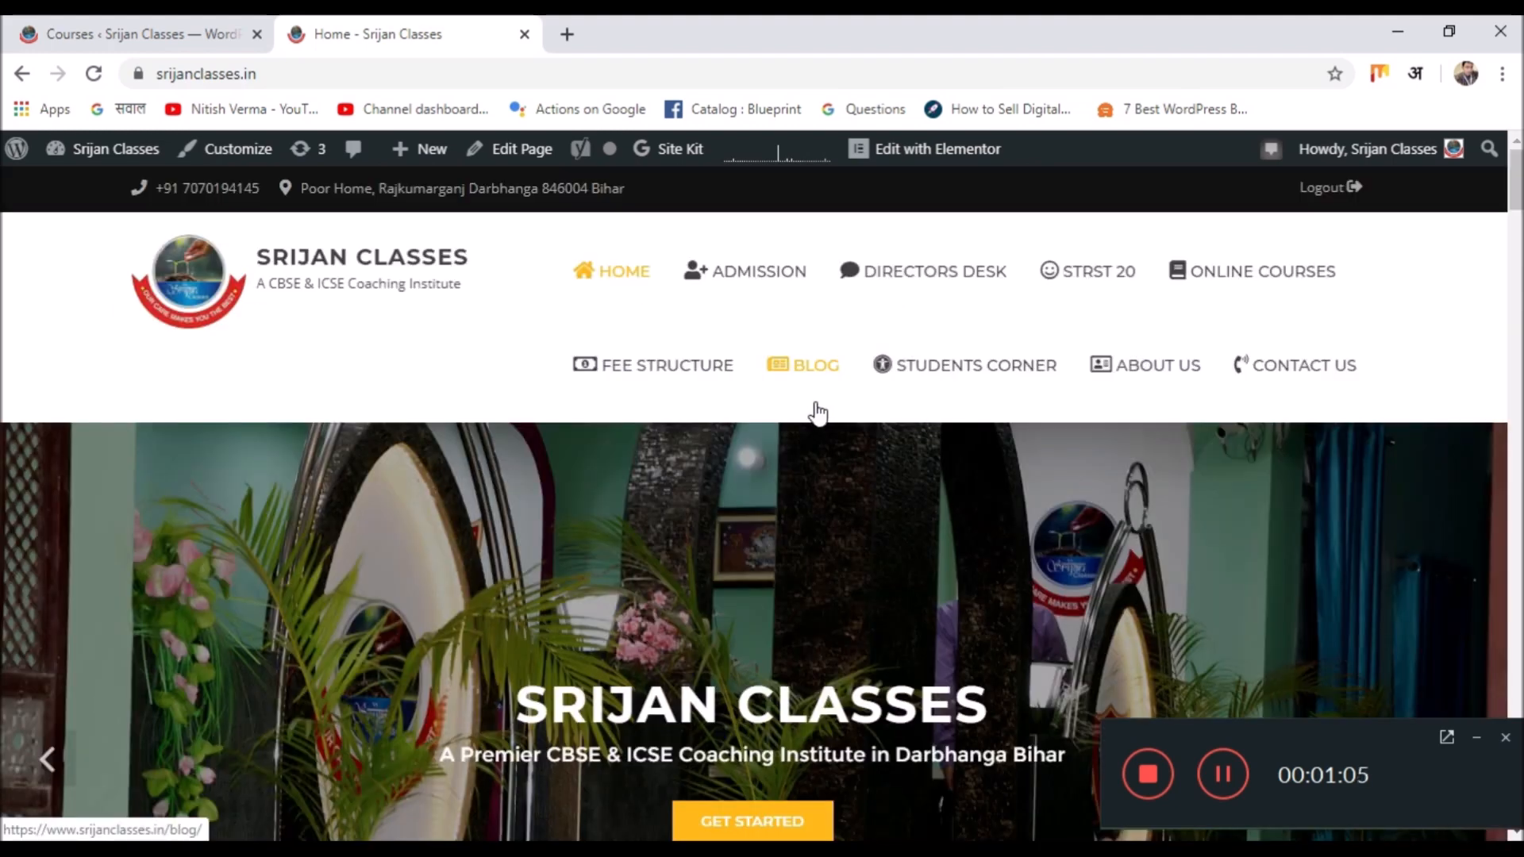
Browse the Online Courses archive (Free, ₹300.00, ₹45.00) and open CBSE- Class 9 – Social Science.
click(1236, 281)
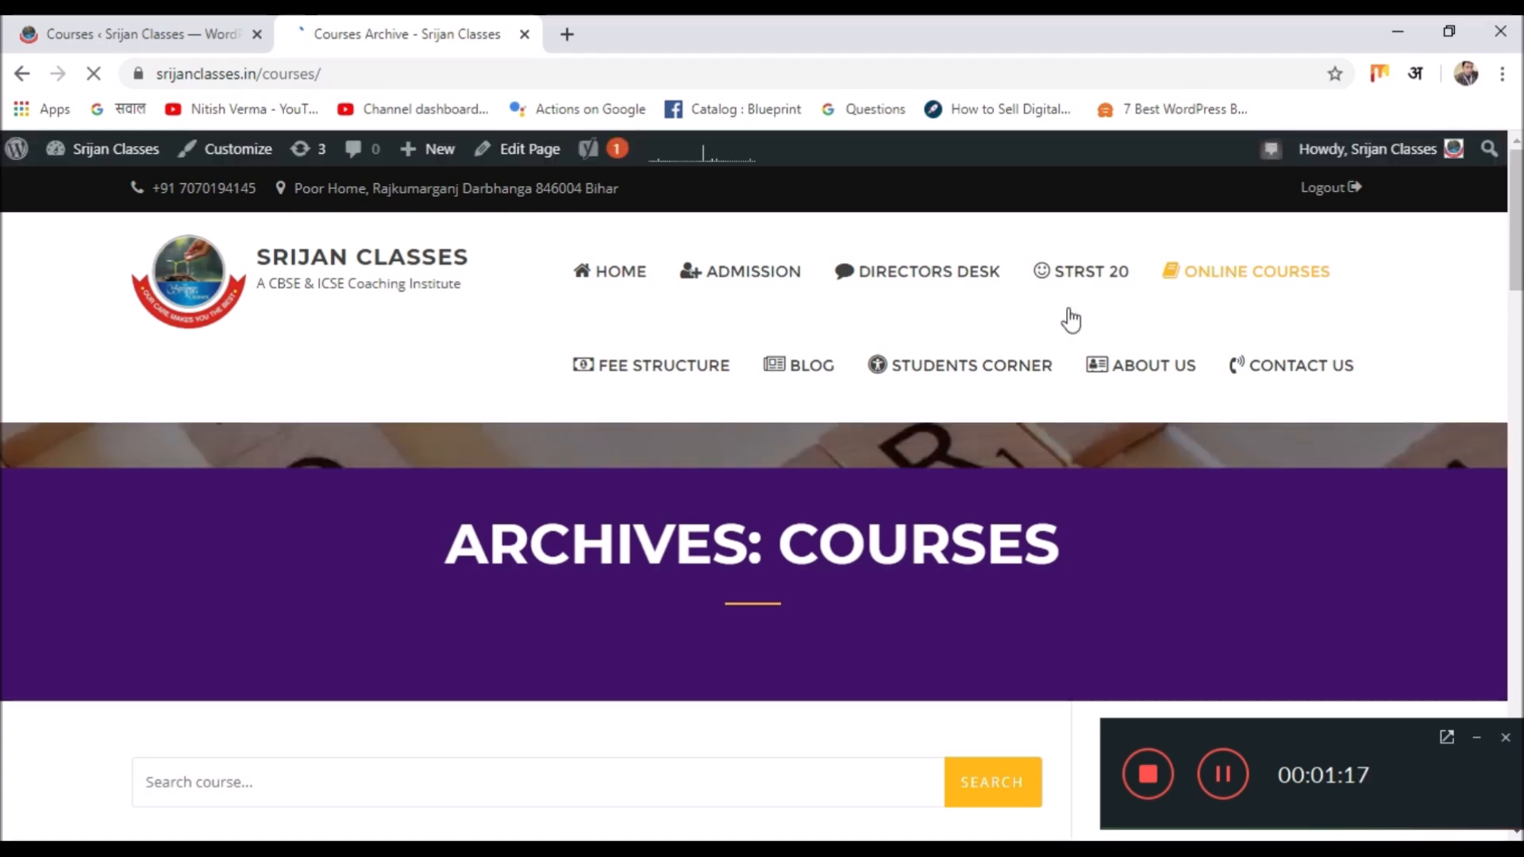
scroll(913, 374, down, 7)
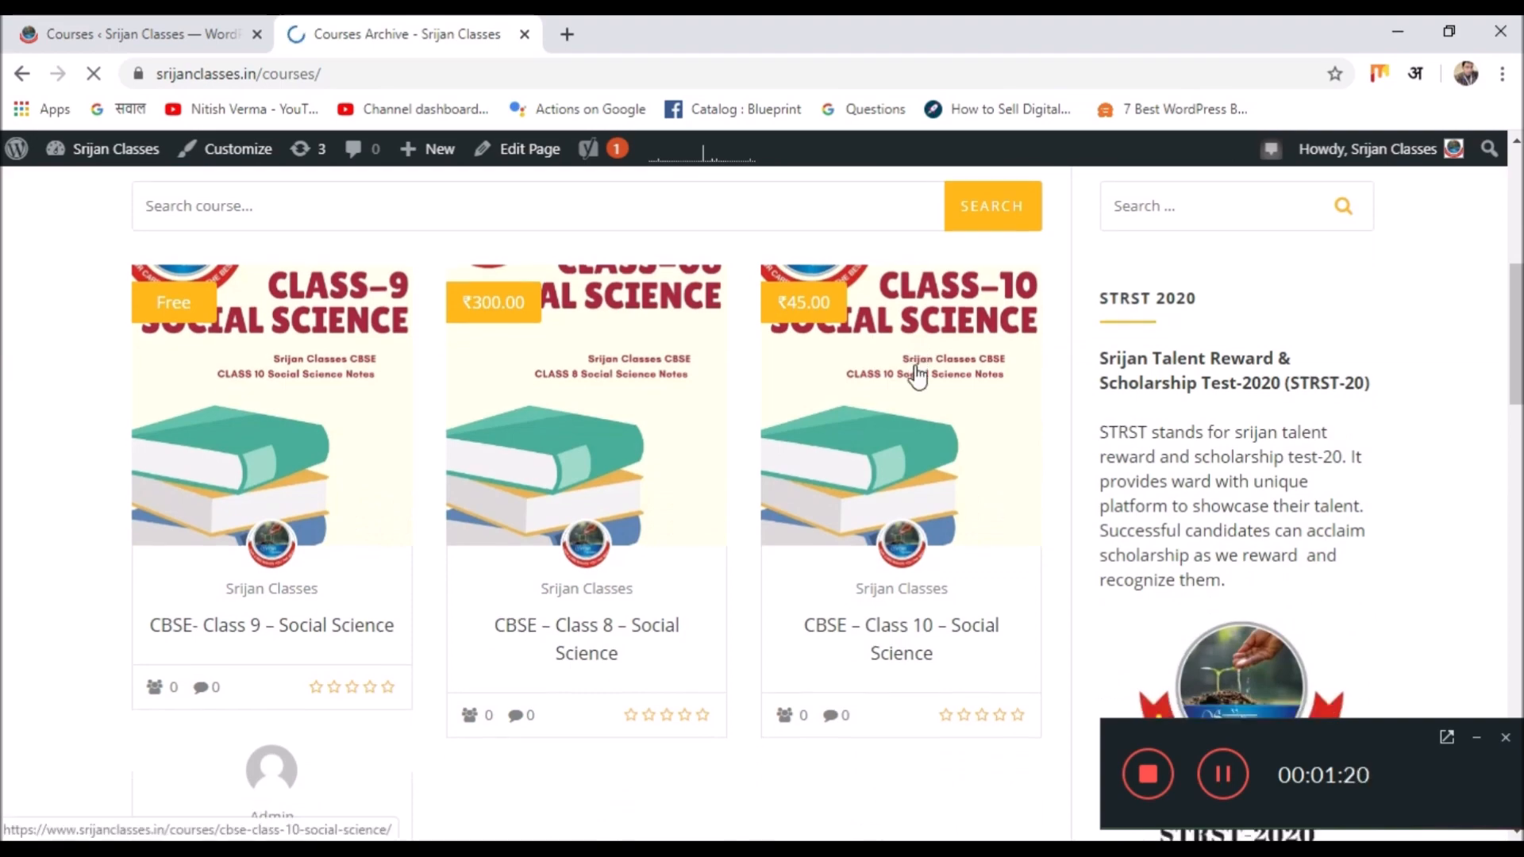
scroll(915, 349, down, 3)
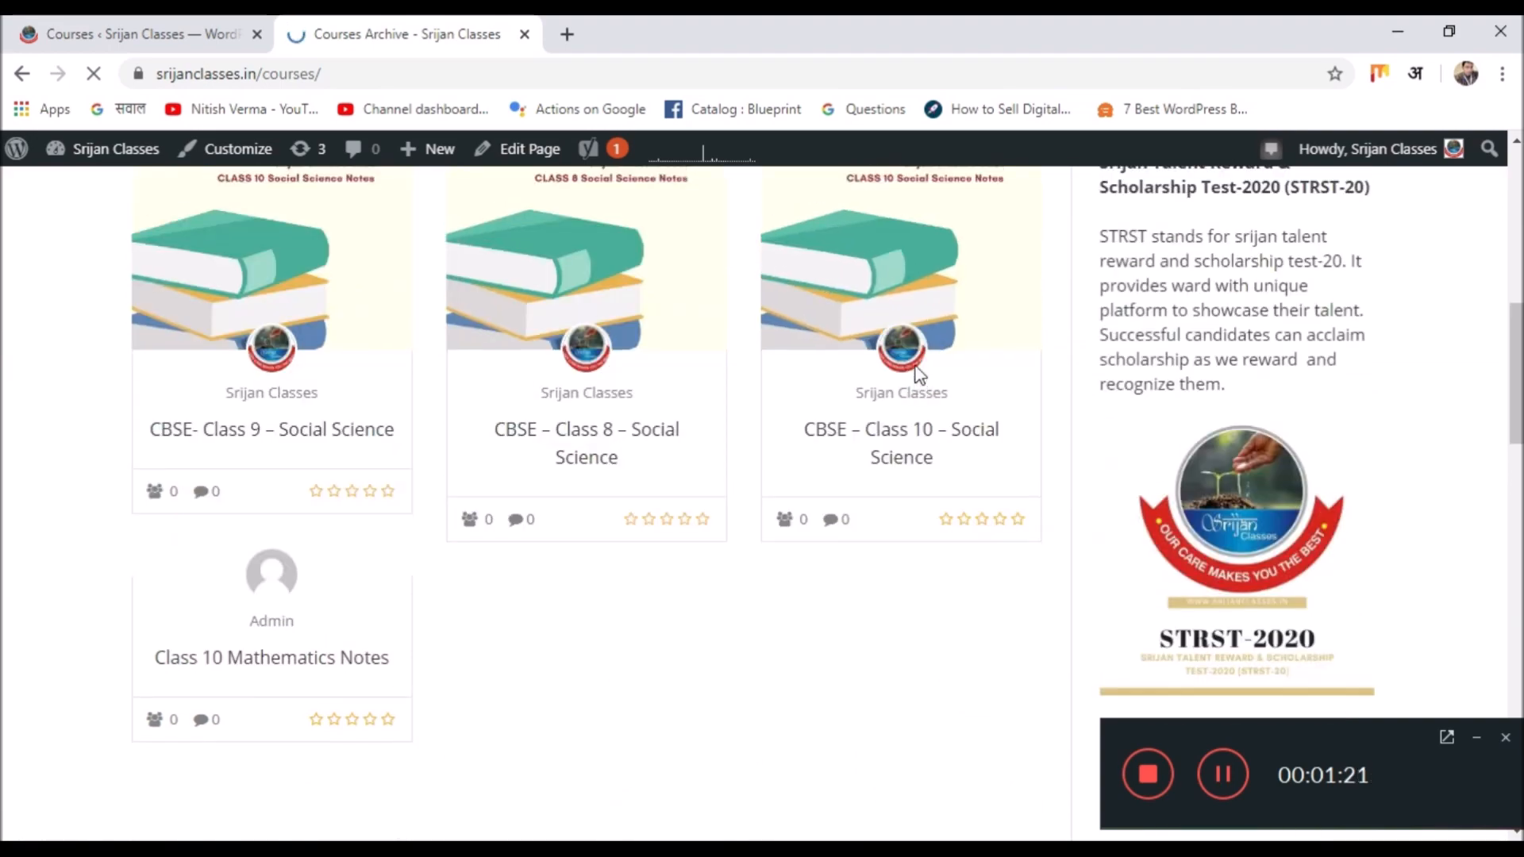
scroll(918, 376, up, 5)
scroll(918, 377, up, 1)
scroll(919, 377, down, 2)
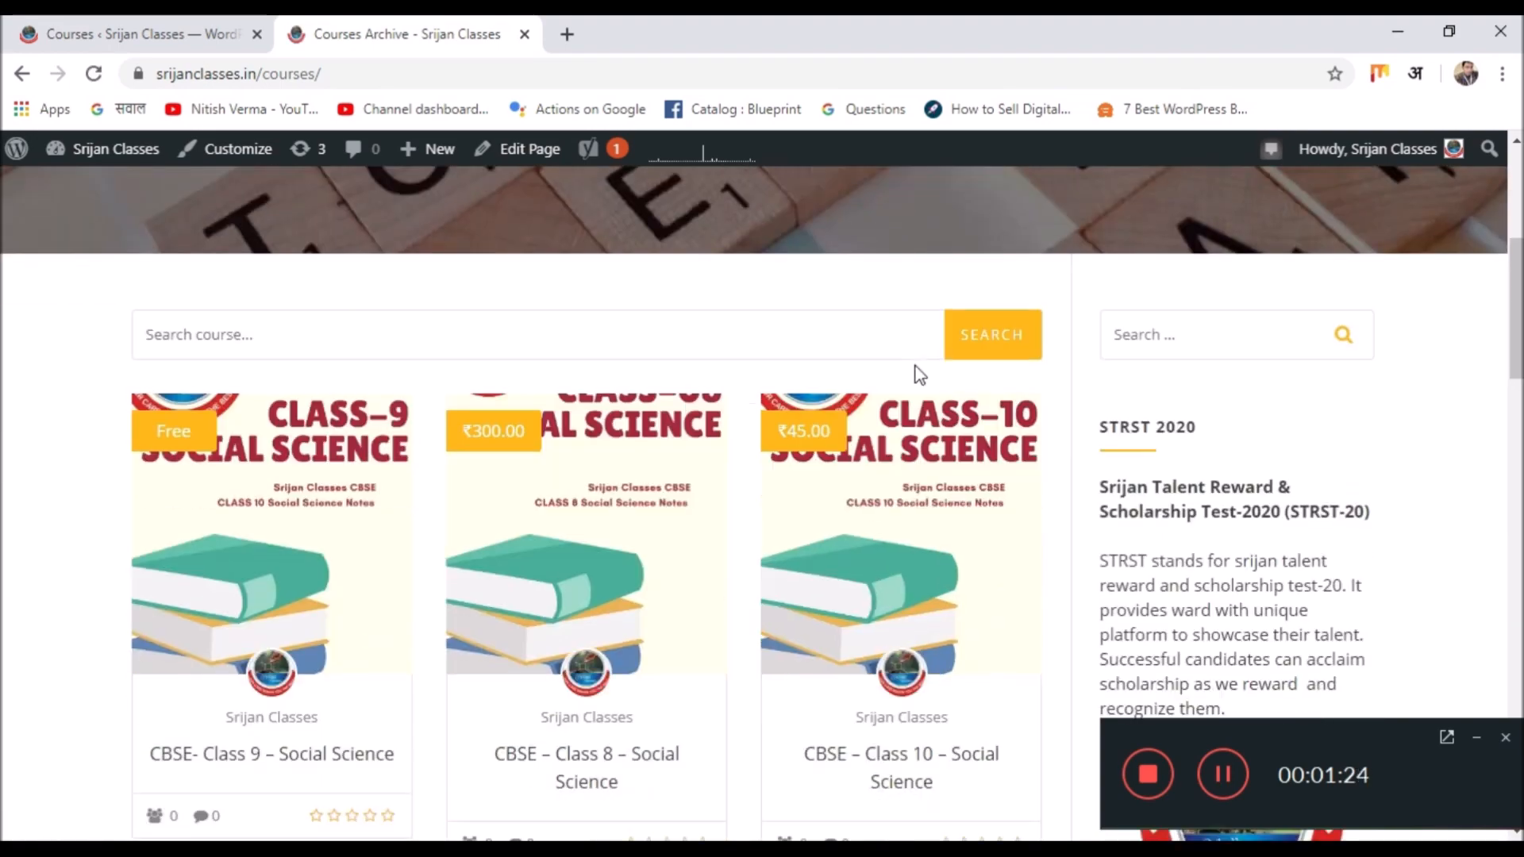
scroll(918, 375, down, 1)
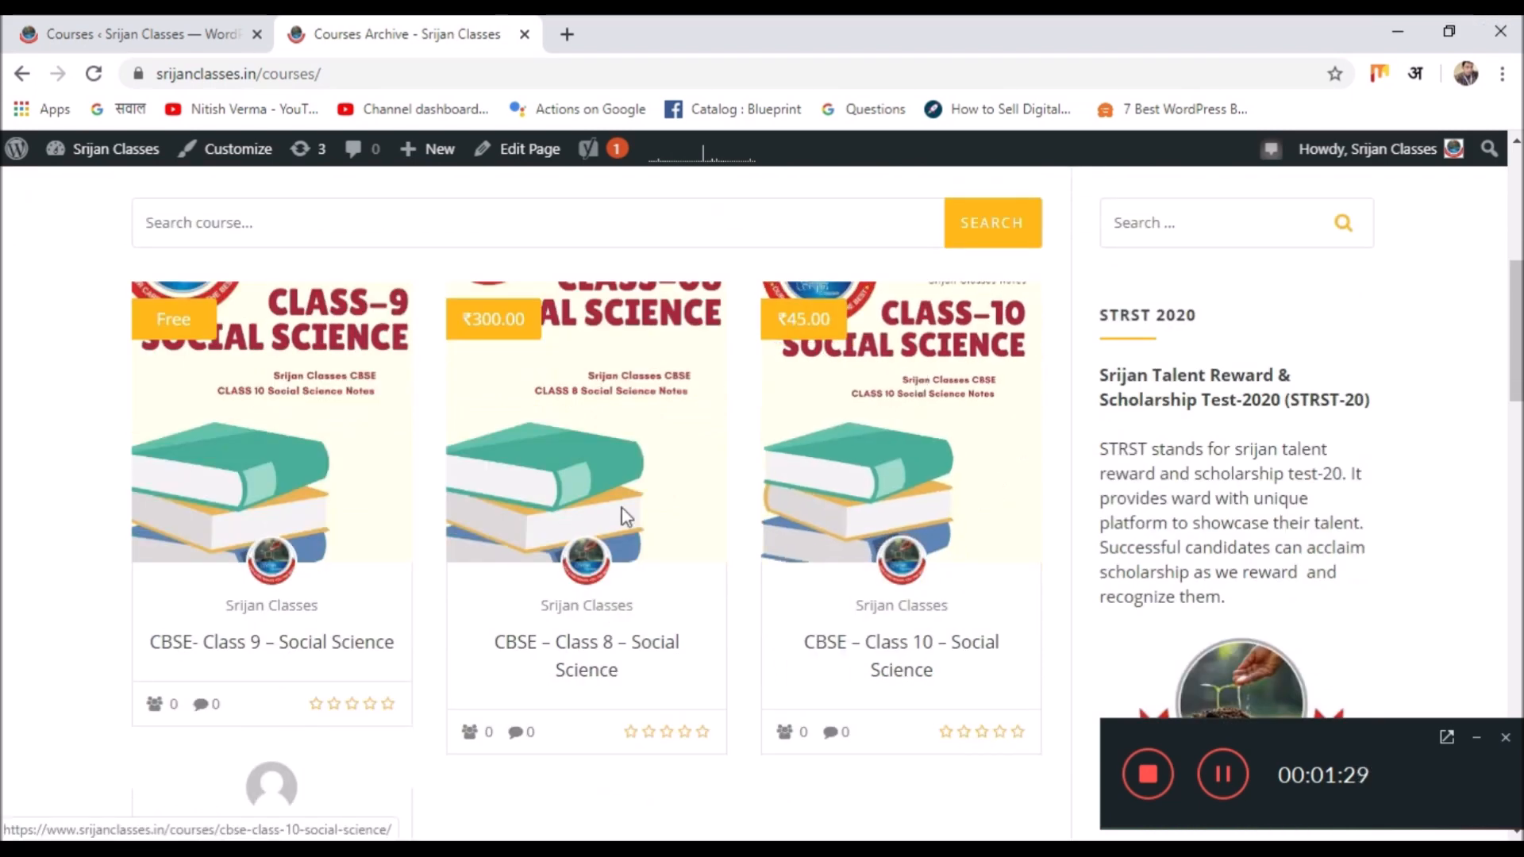
click(281, 505)
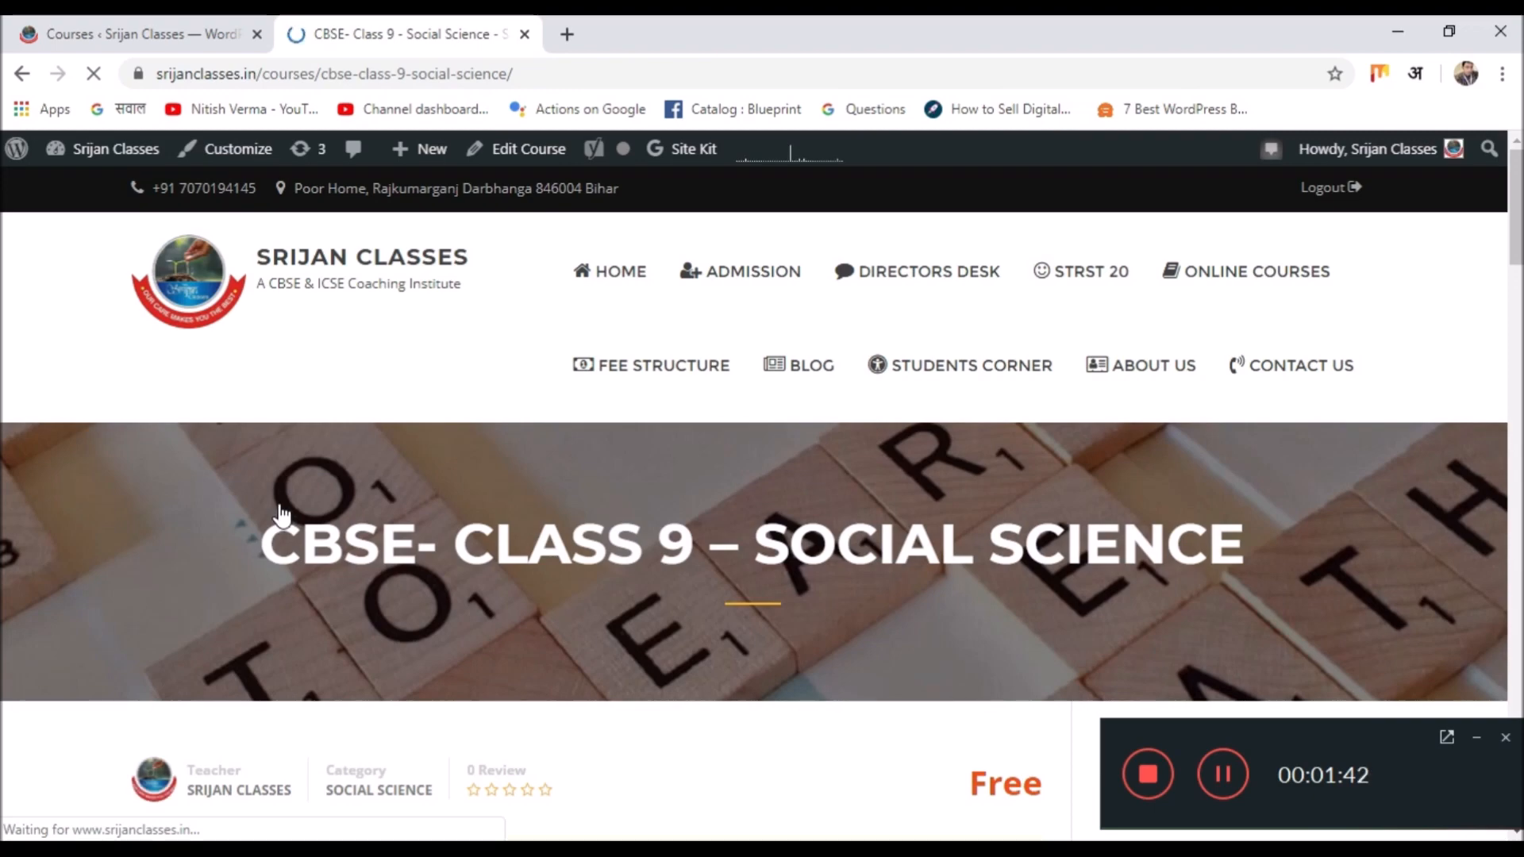
Scroll the Class 9 course page and view its Curriculum chapter list.
scroll(674, 418, down, 10)
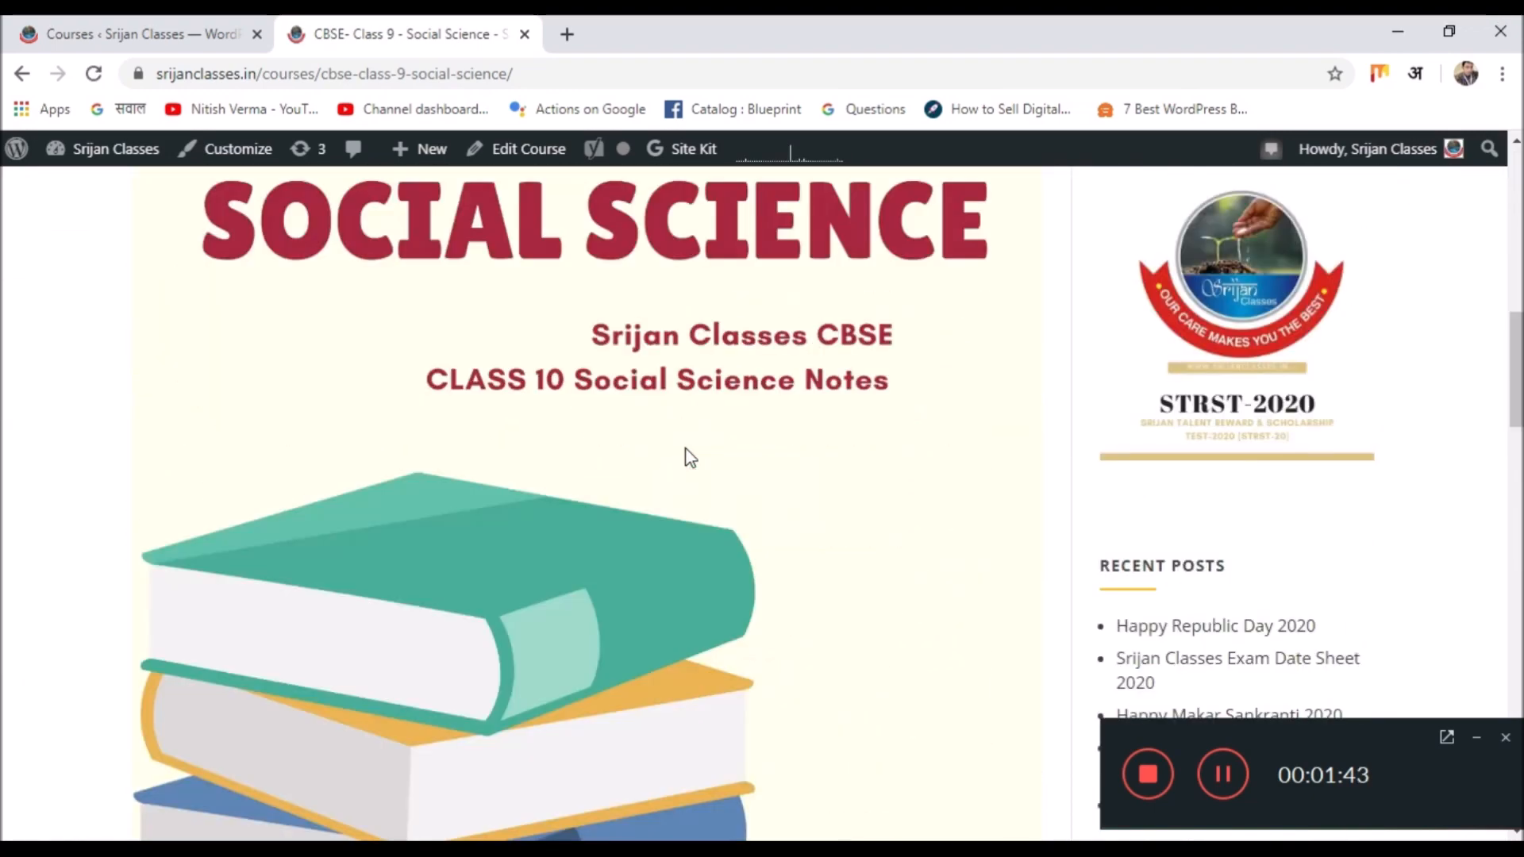
scroll(689, 457, down, 10)
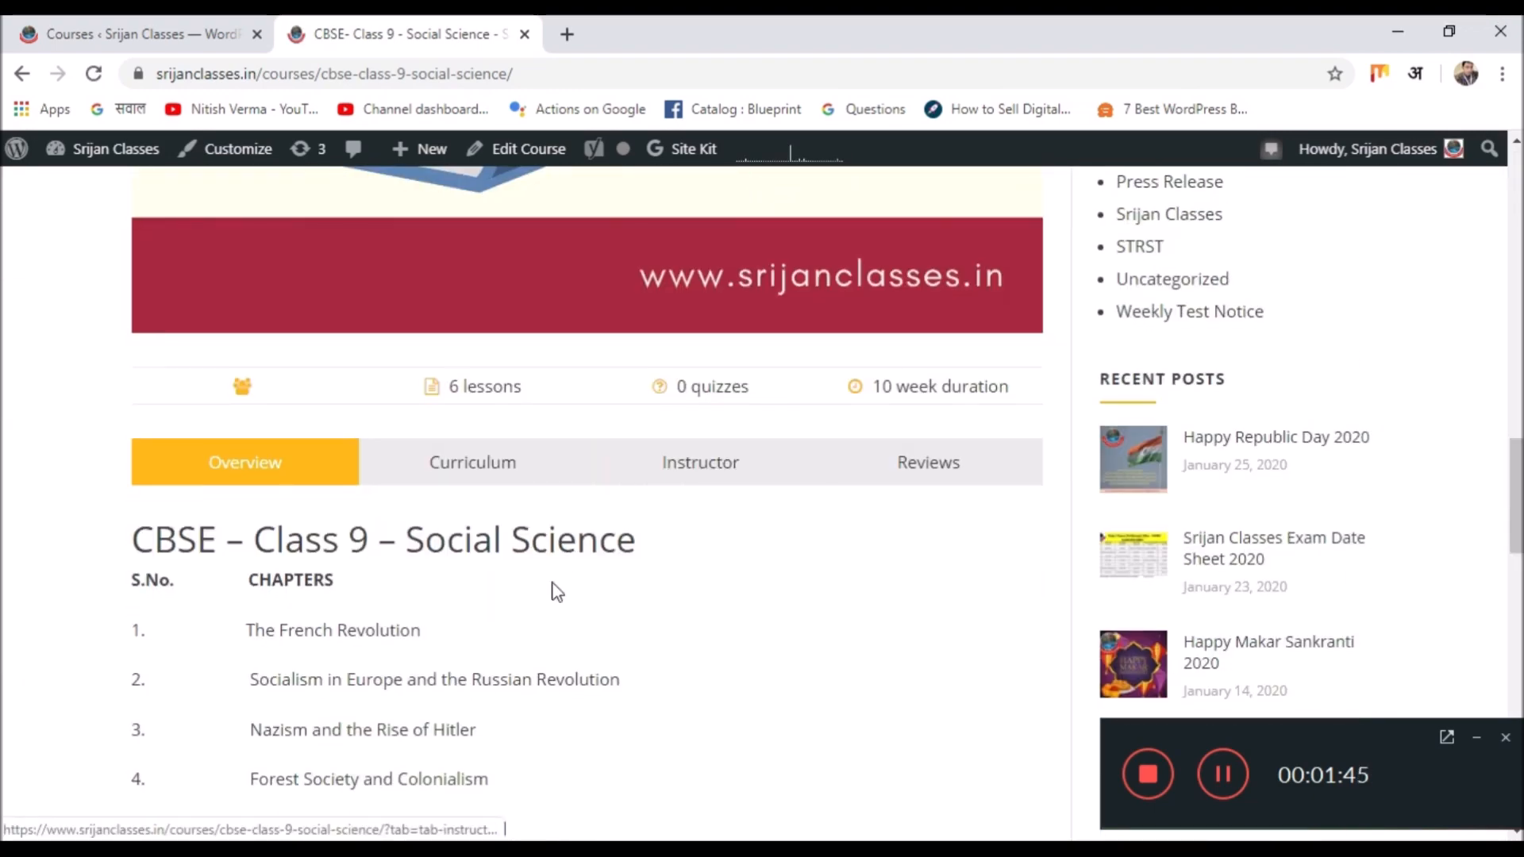
scroll(551, 592, down, 5)
scroll(367, 570, up, 5)
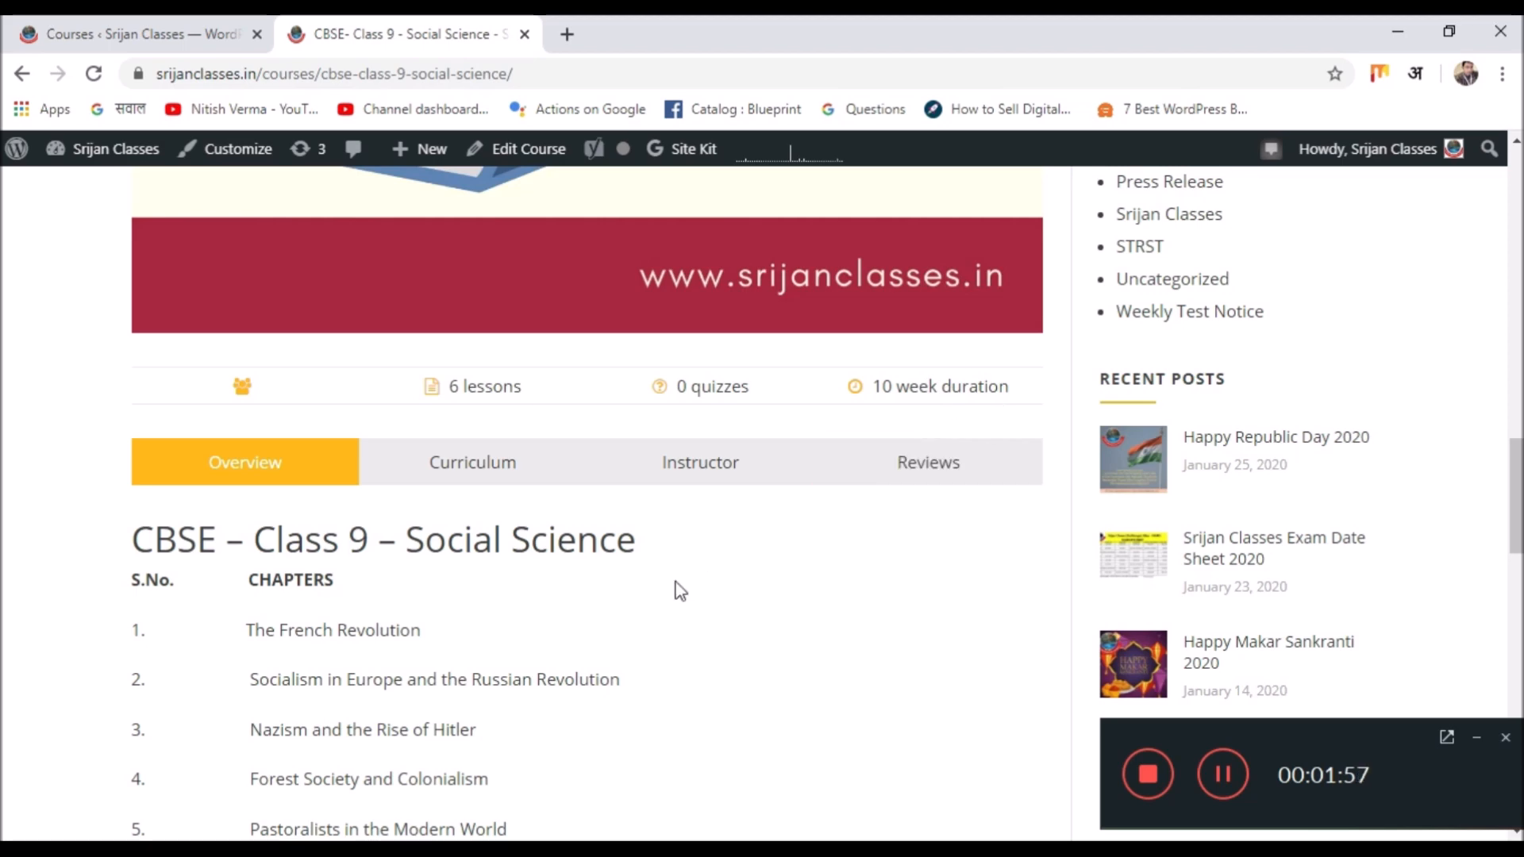
click(484, 484)
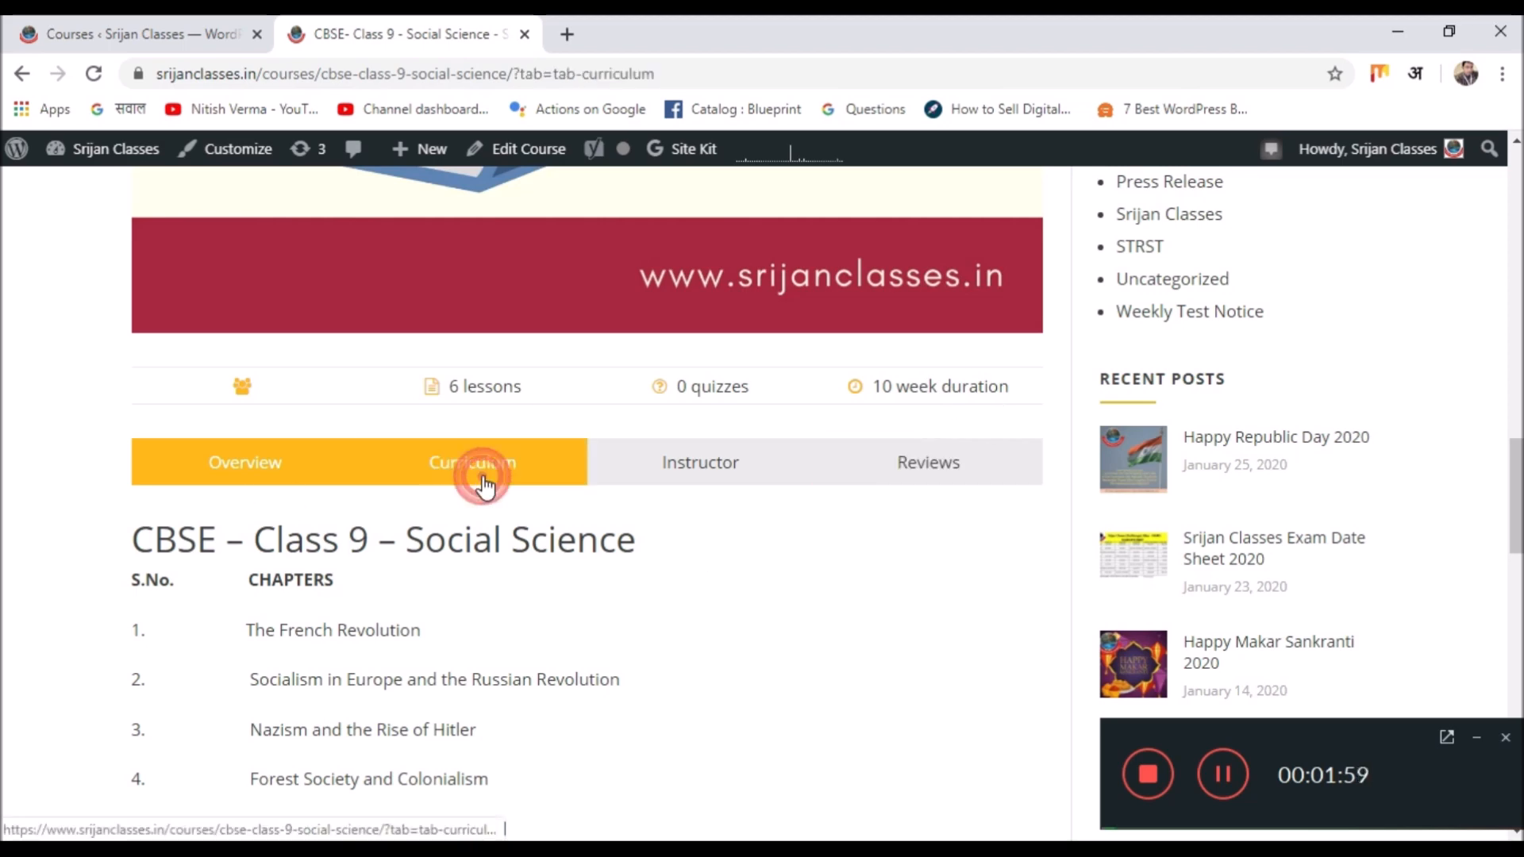
scroll(486, 503, down, 4)
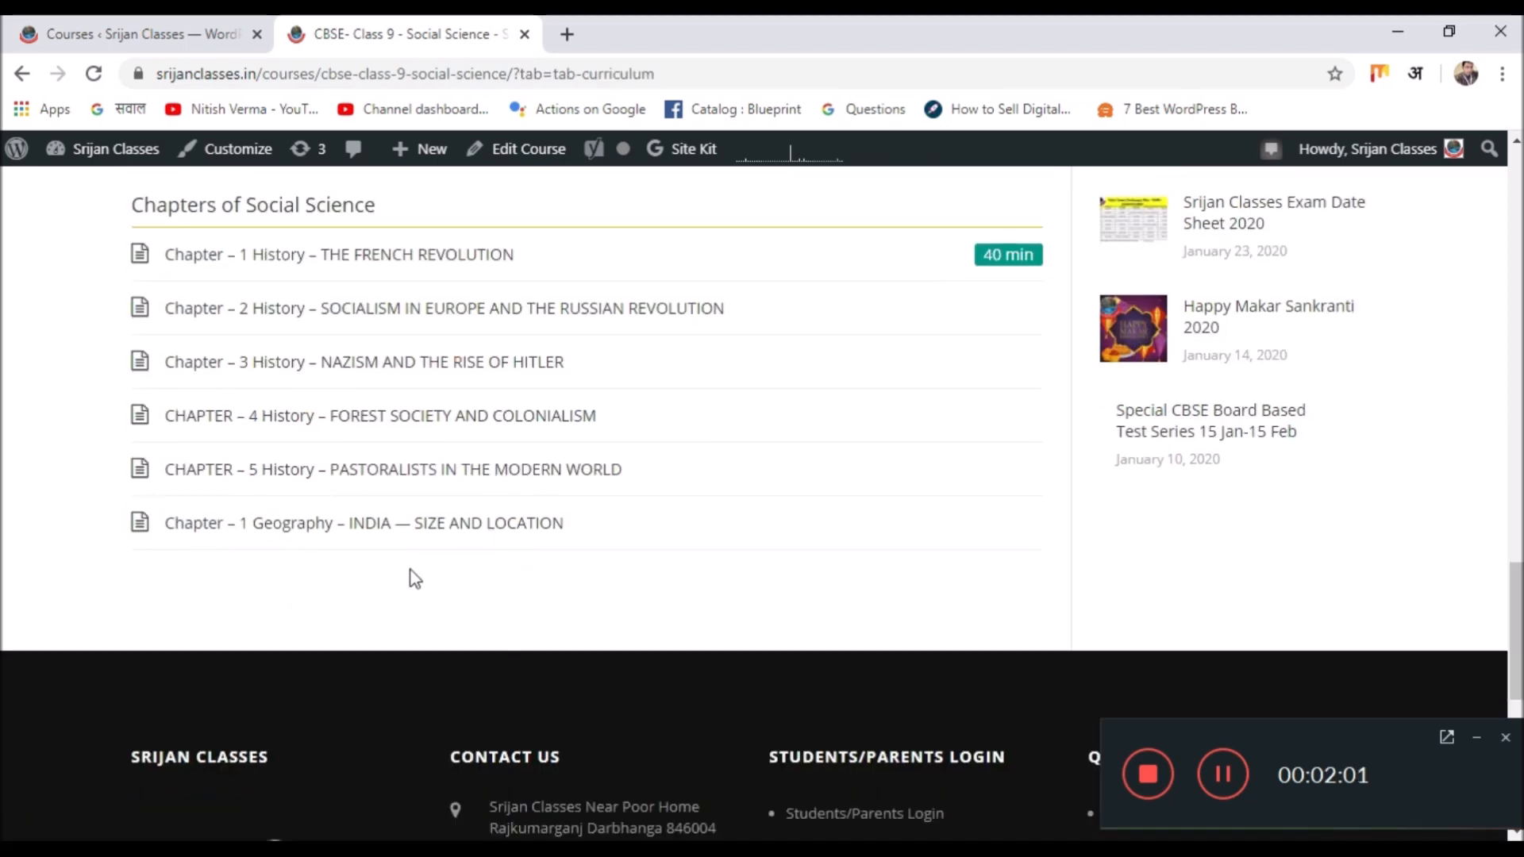
scroll(459, 408, up, 3)
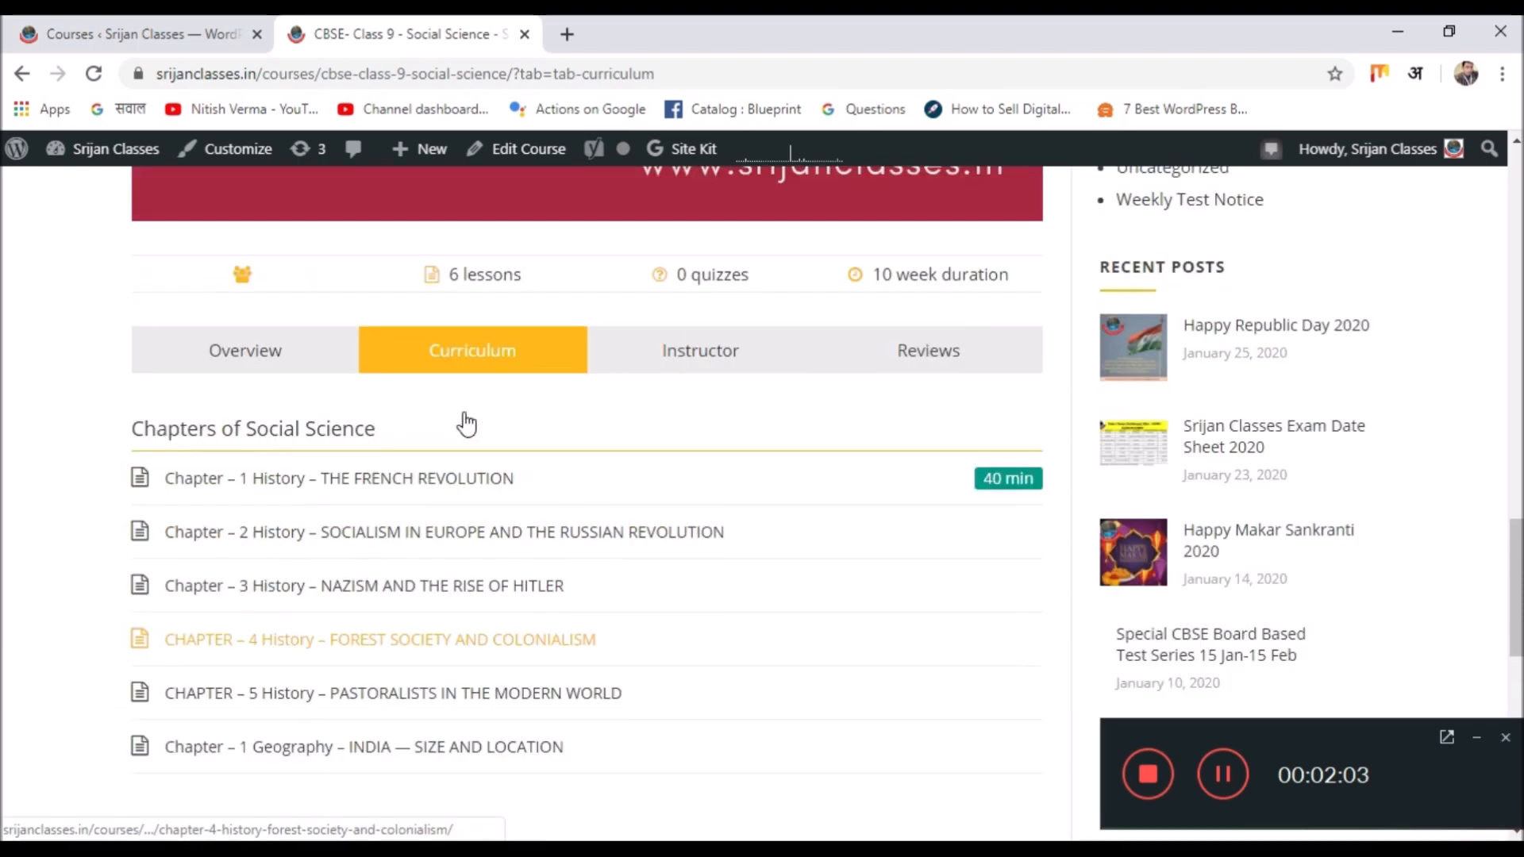
Check the course's Instructor bio and its Reviews.
click(706, 370)
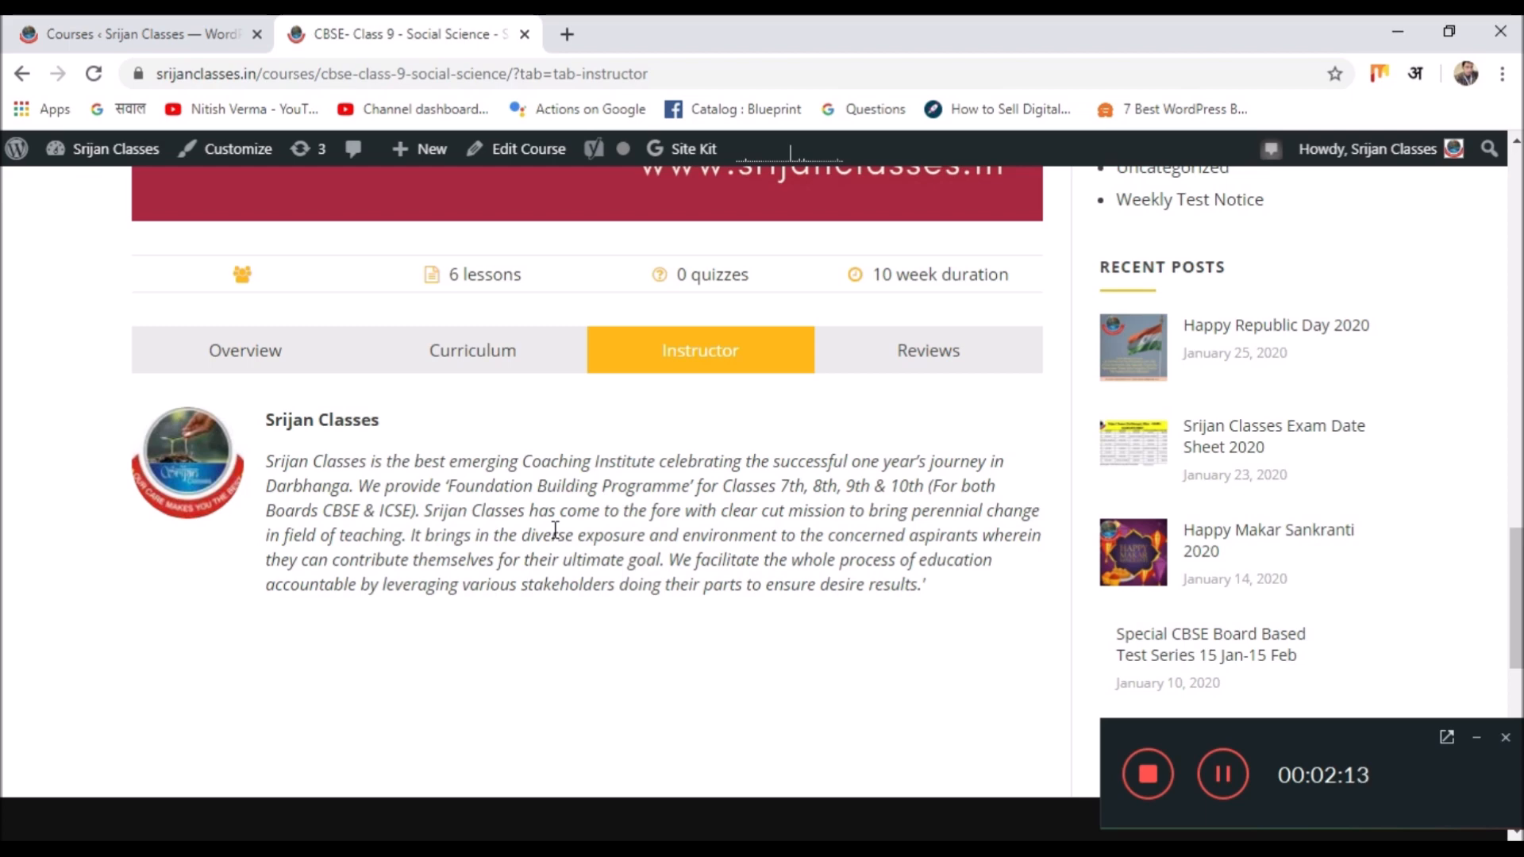
click(942, 366)
scroll(720, 524, down, 3)
scroll(721, 524, up, 2)
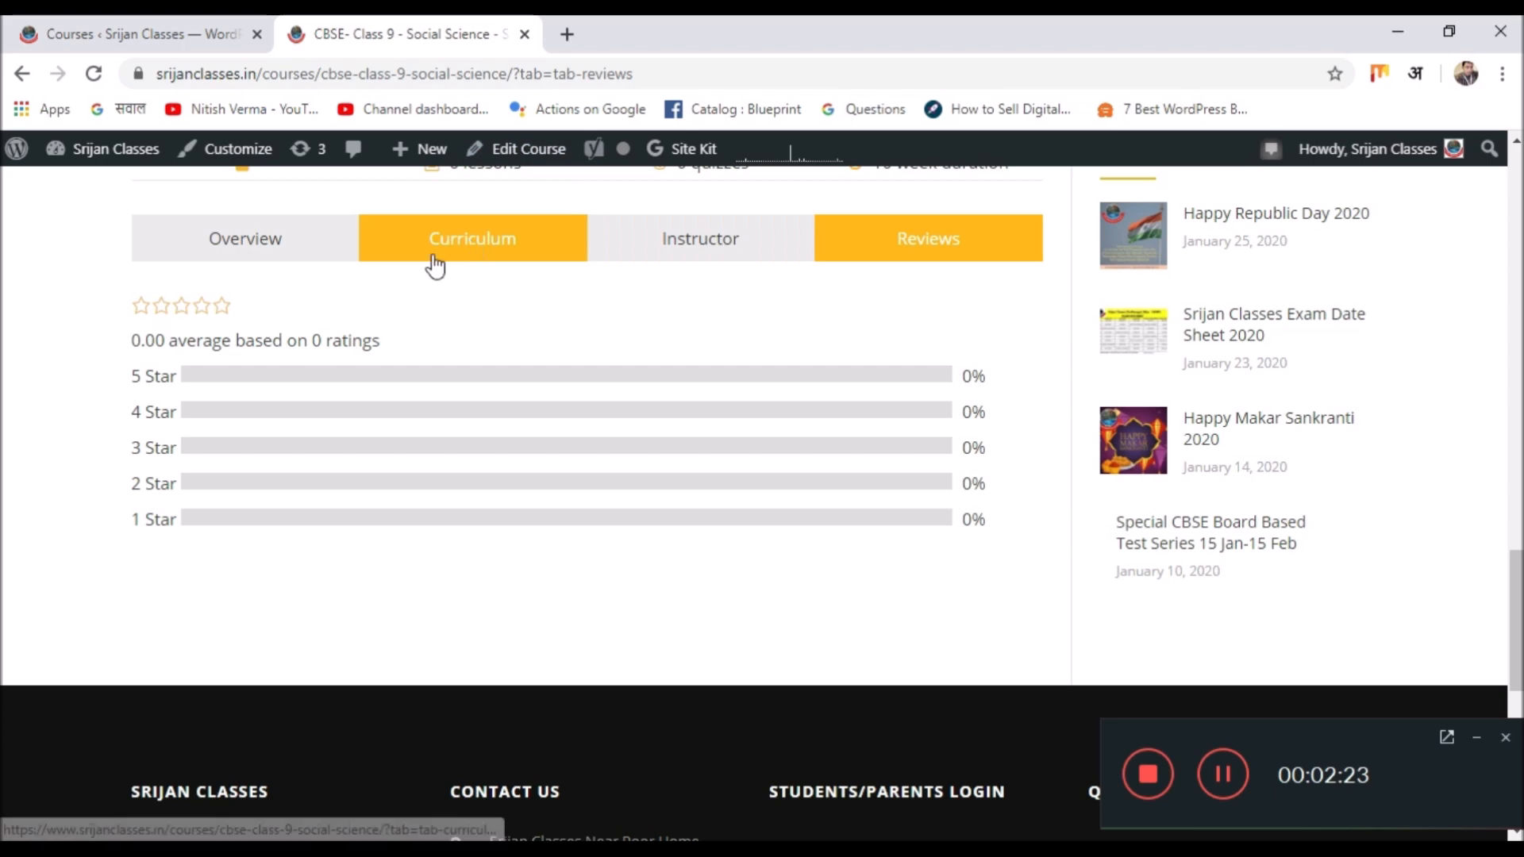
scroll(433, 262, up, 5)
scroll(444, 277, down, 3)
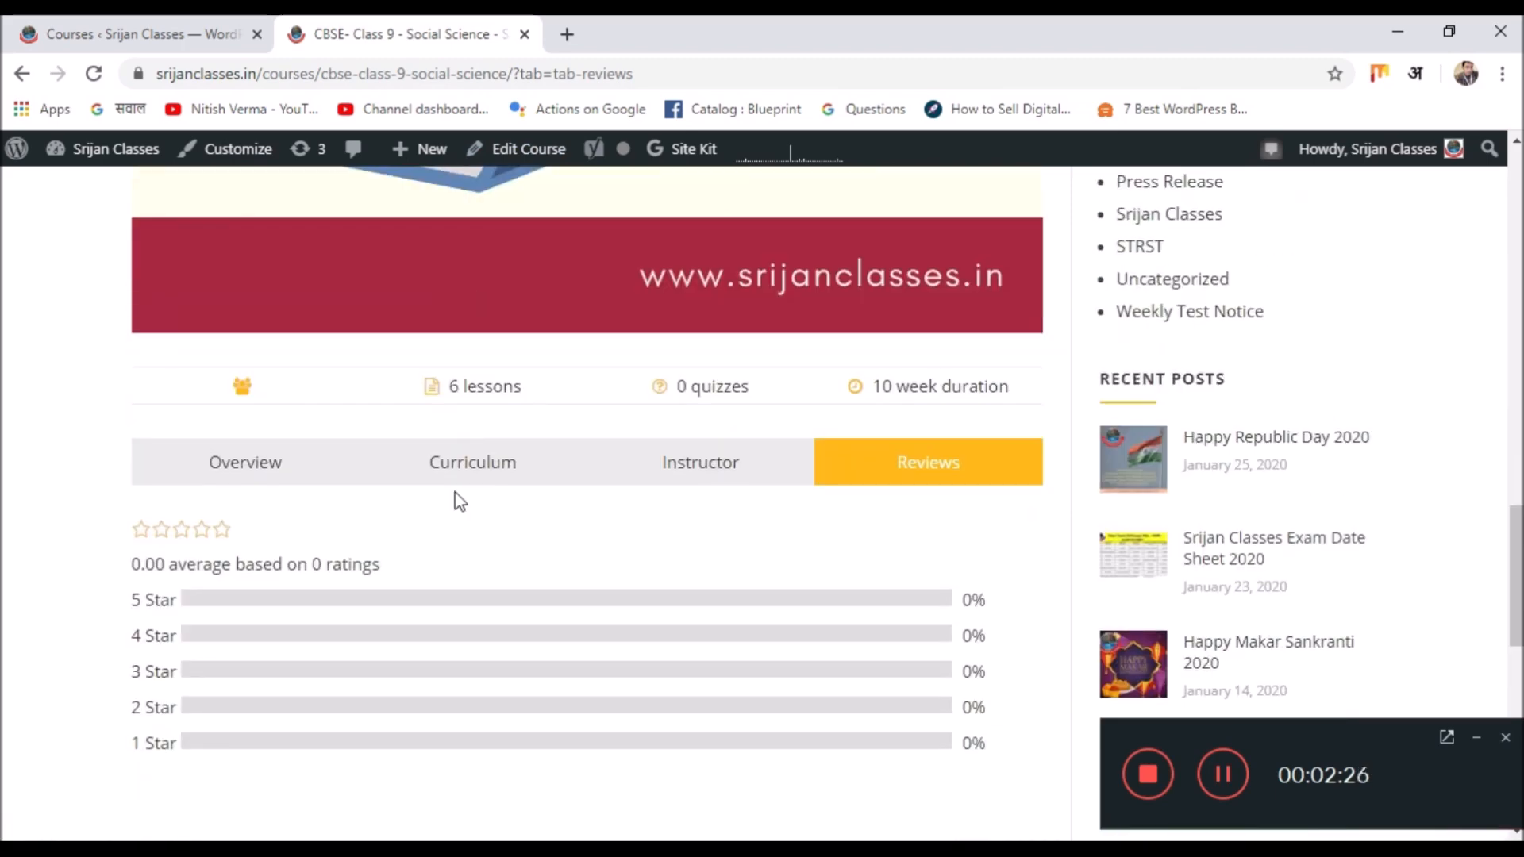
Return to Curriculum and open the Chapter – 1 History – The French Revolution lesson.
click(471, 476)
scroll(469, 476, down, 3)
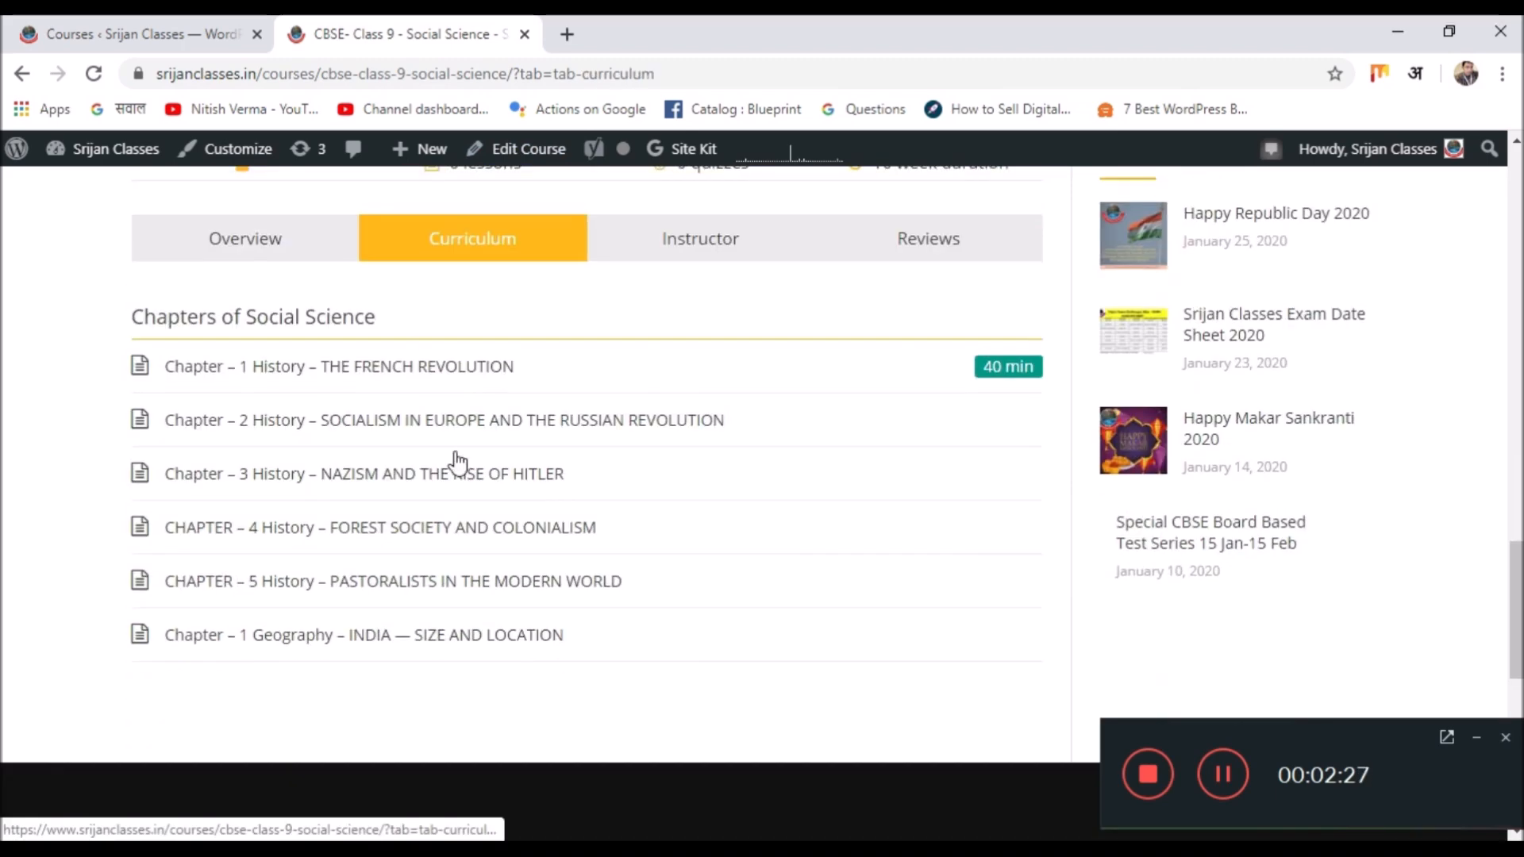
click(383, 384)
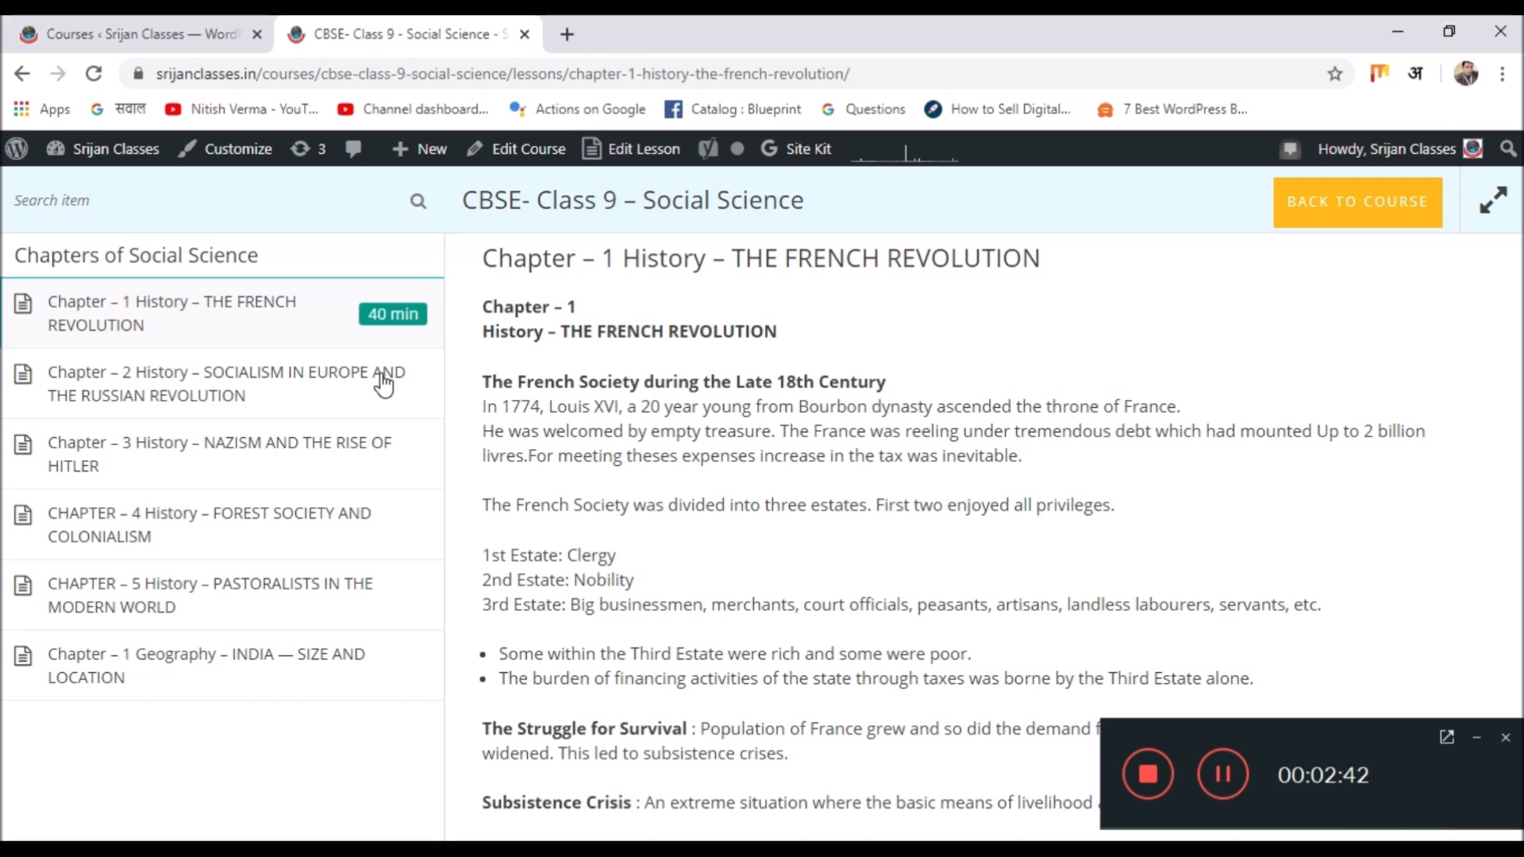
Read through the Chapter 1 lesson down to its comment area.
scroll(701, 357, down, 15)
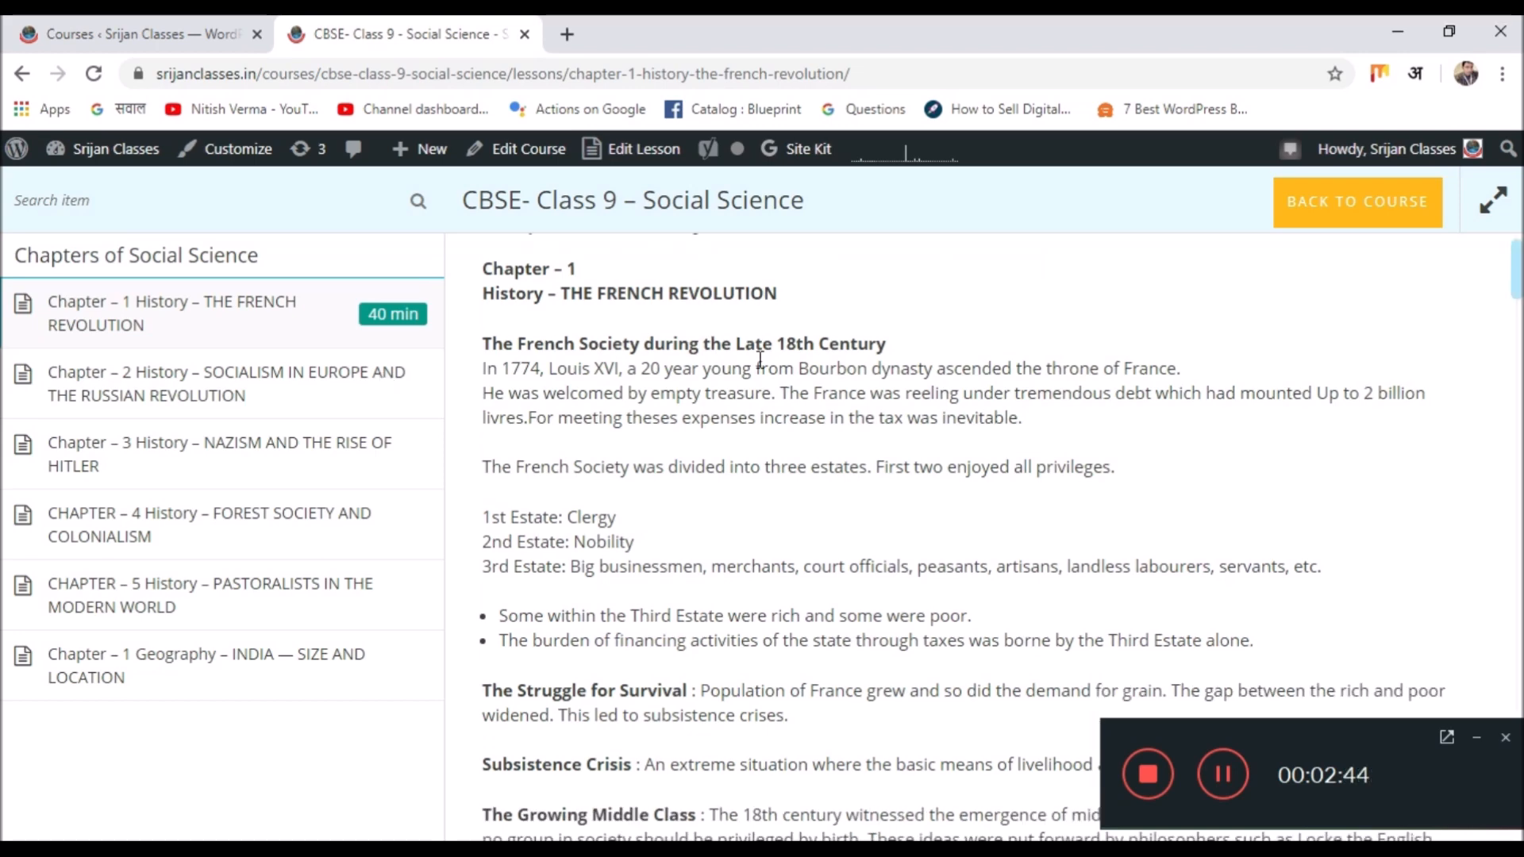
scroll(754, 372, down, 20)
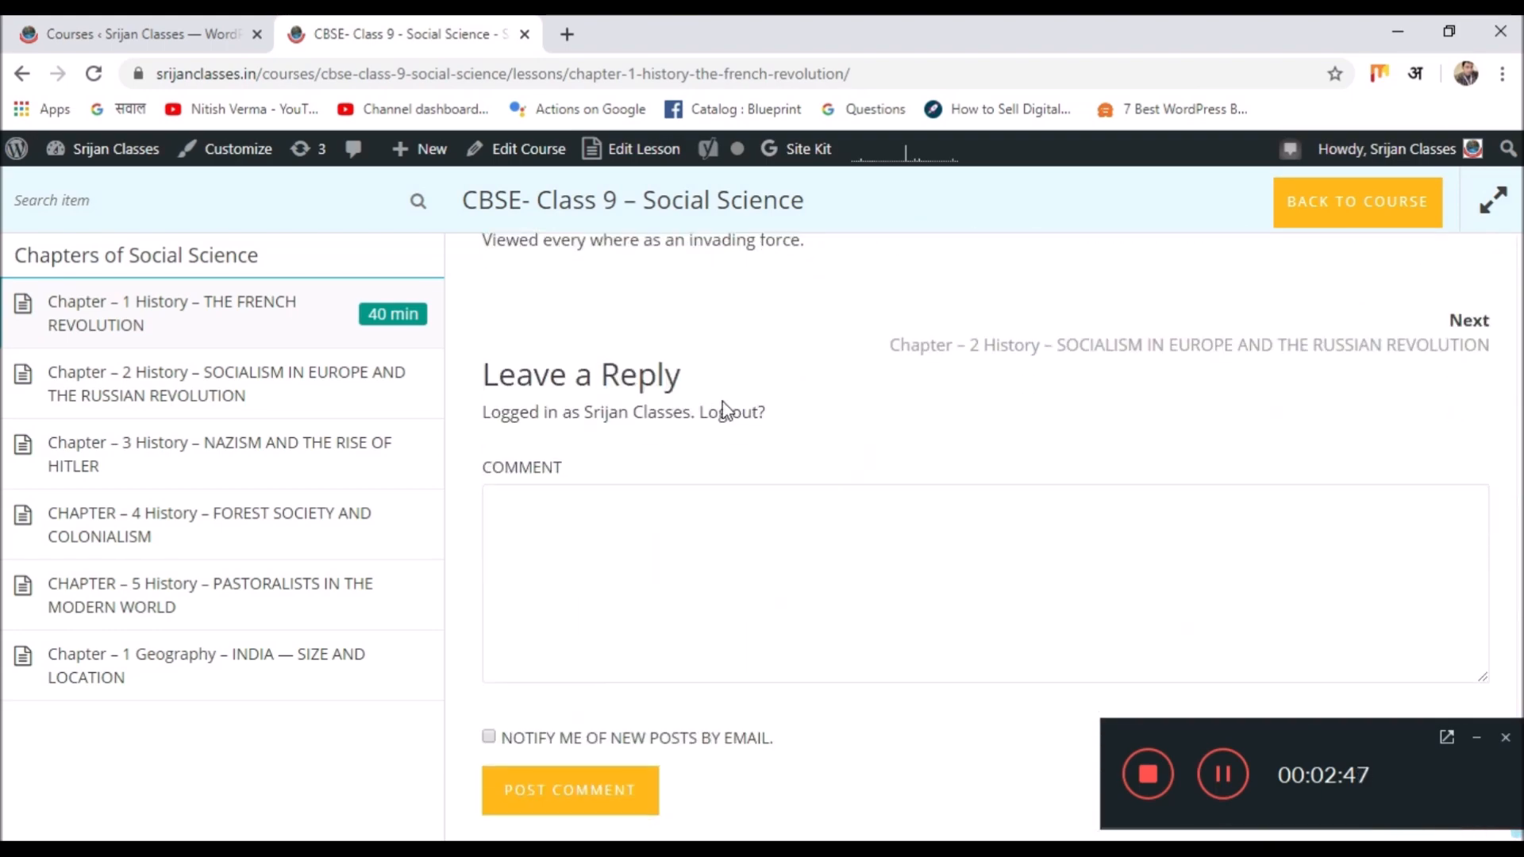
click(748, 545)
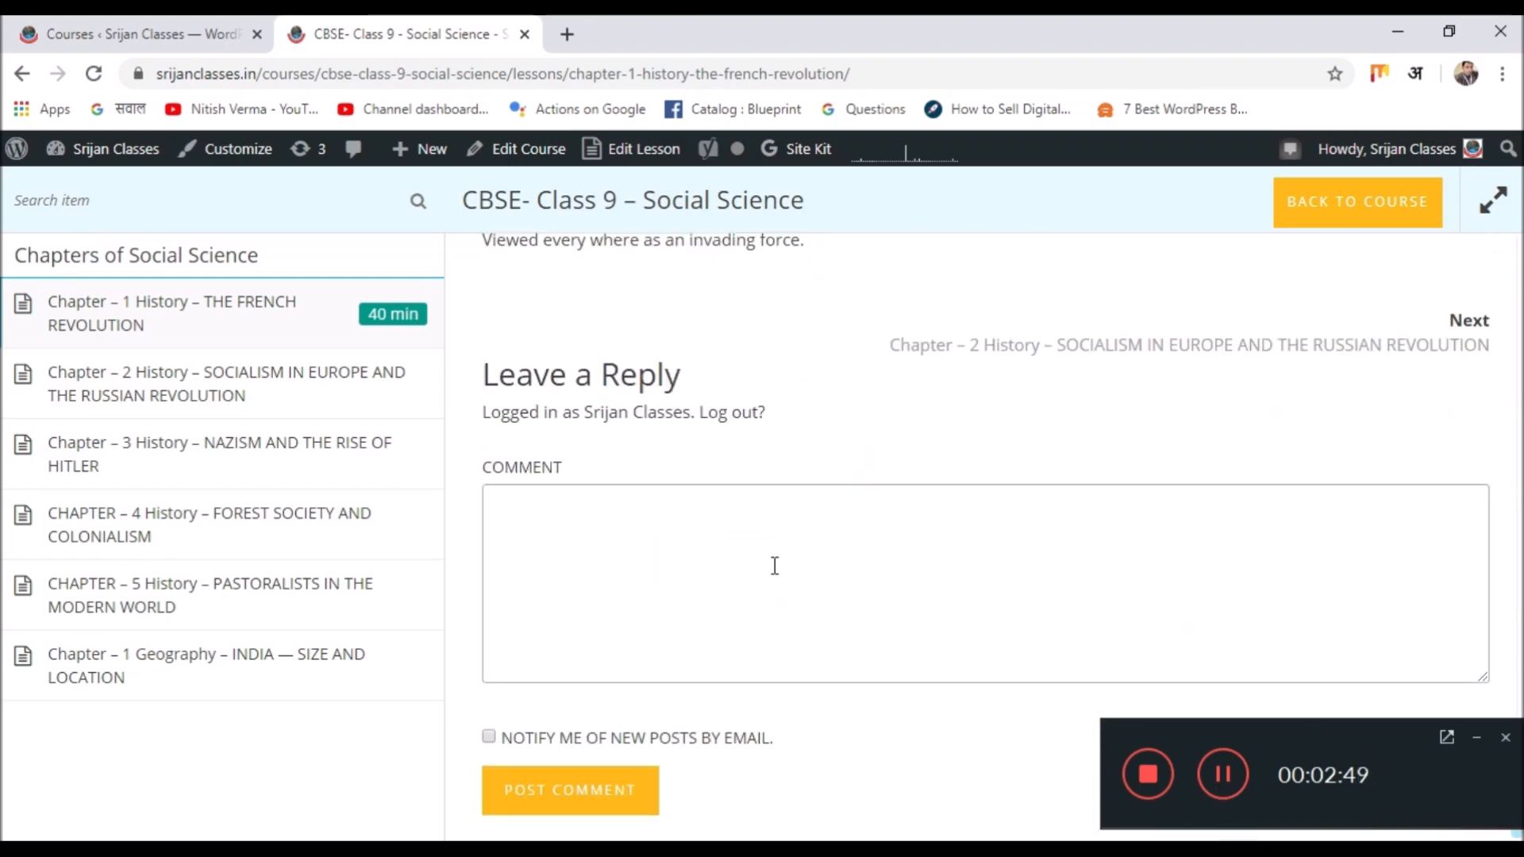
scroll(768, 567, up, 2)
scroll(767, 566, down, 2)
click(1477, 737)
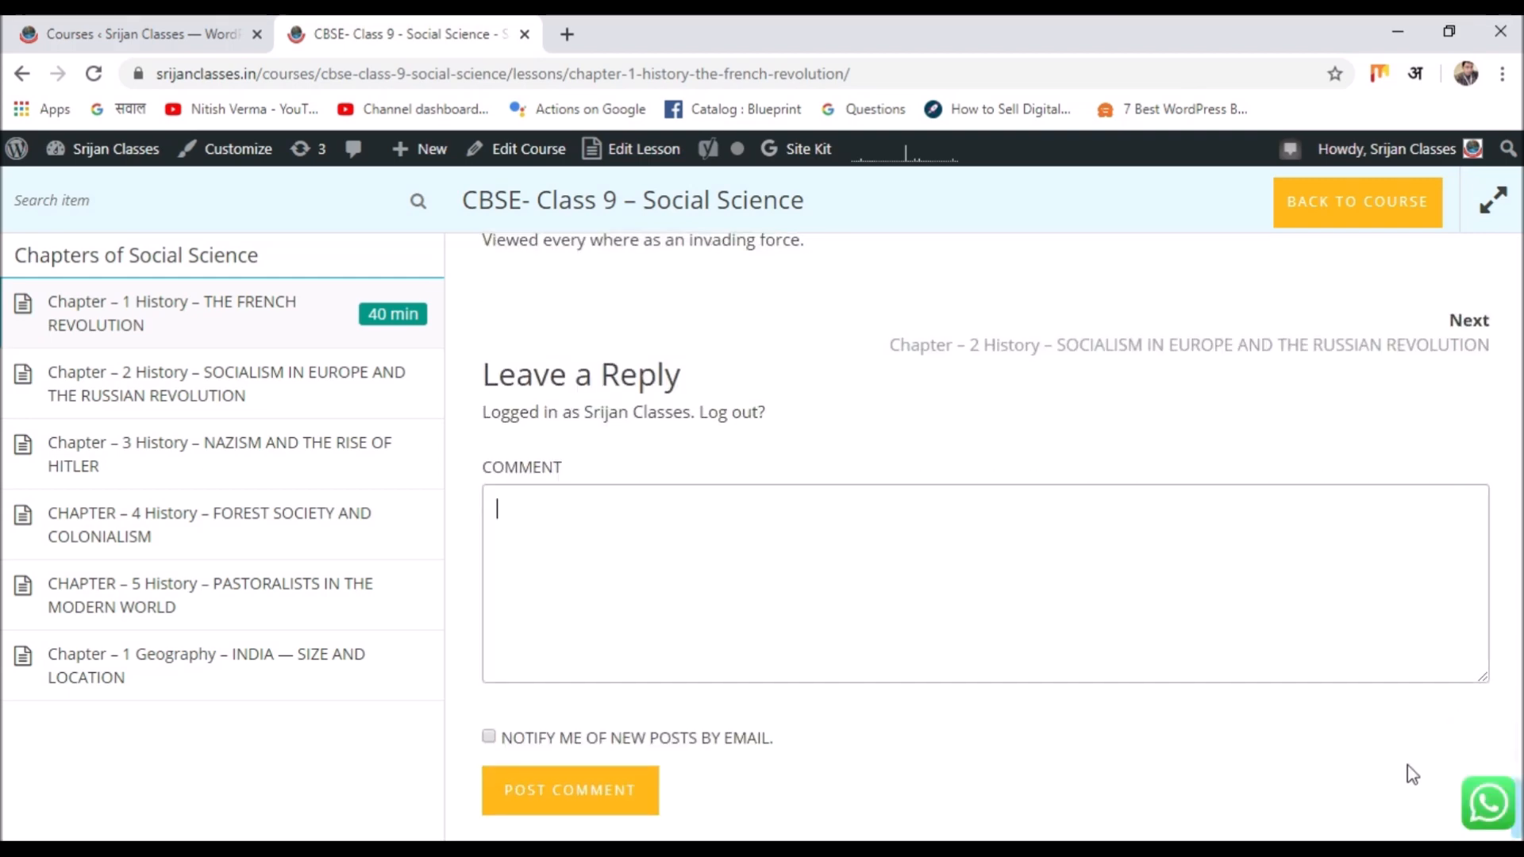
scroll(1063, 675, up, 15)
Read the Chapter 2 Socialism in Europe lesson, then go back to the course page.
click(181, 379)
scroll(830, 329, down, 15)
scroll(830, 330, down, 20)
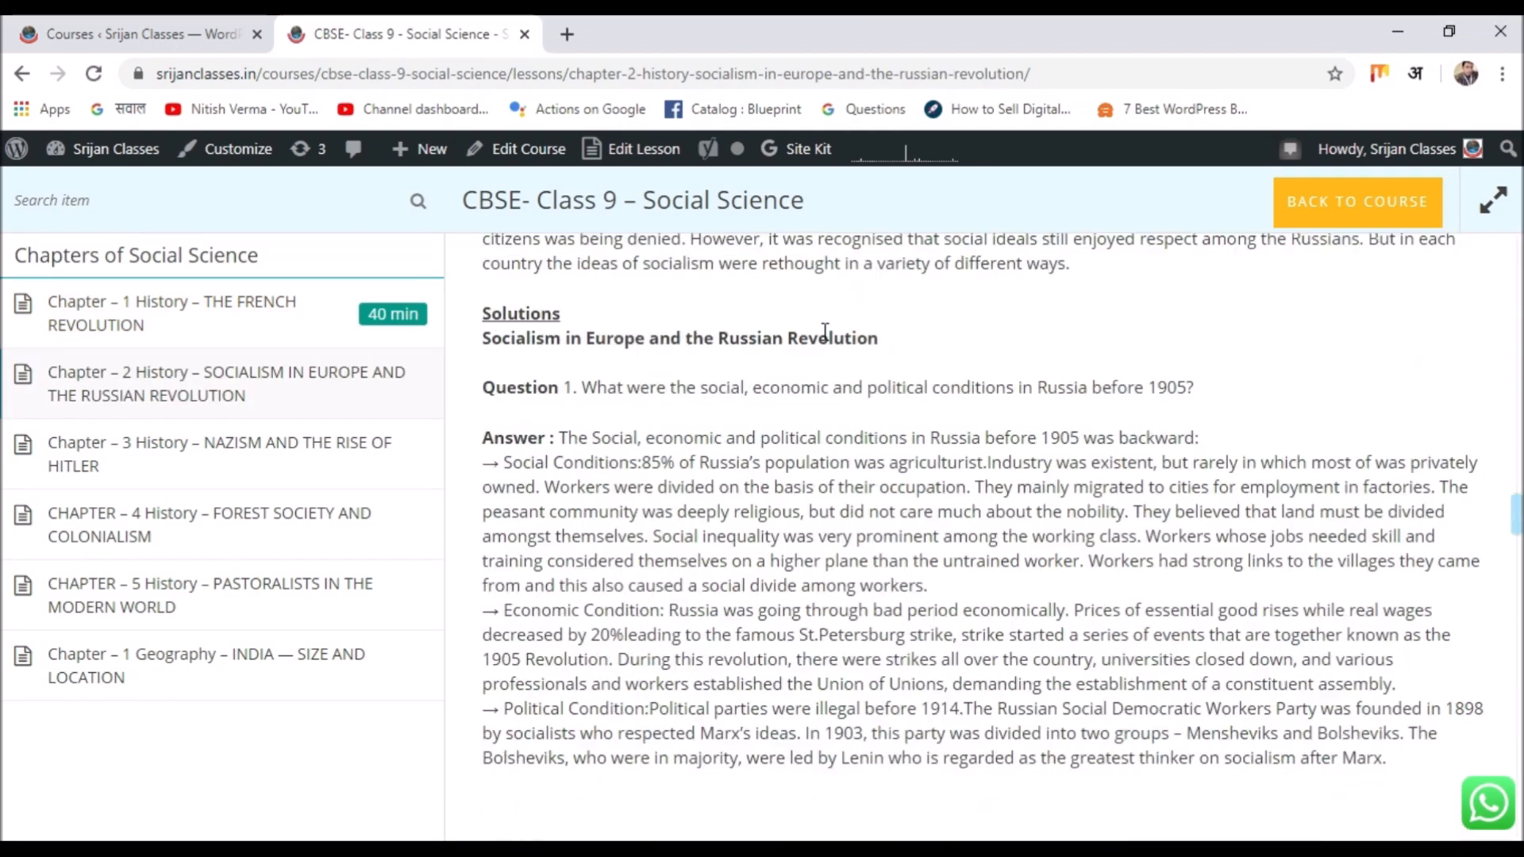
scroll(826, 332, down, 20)
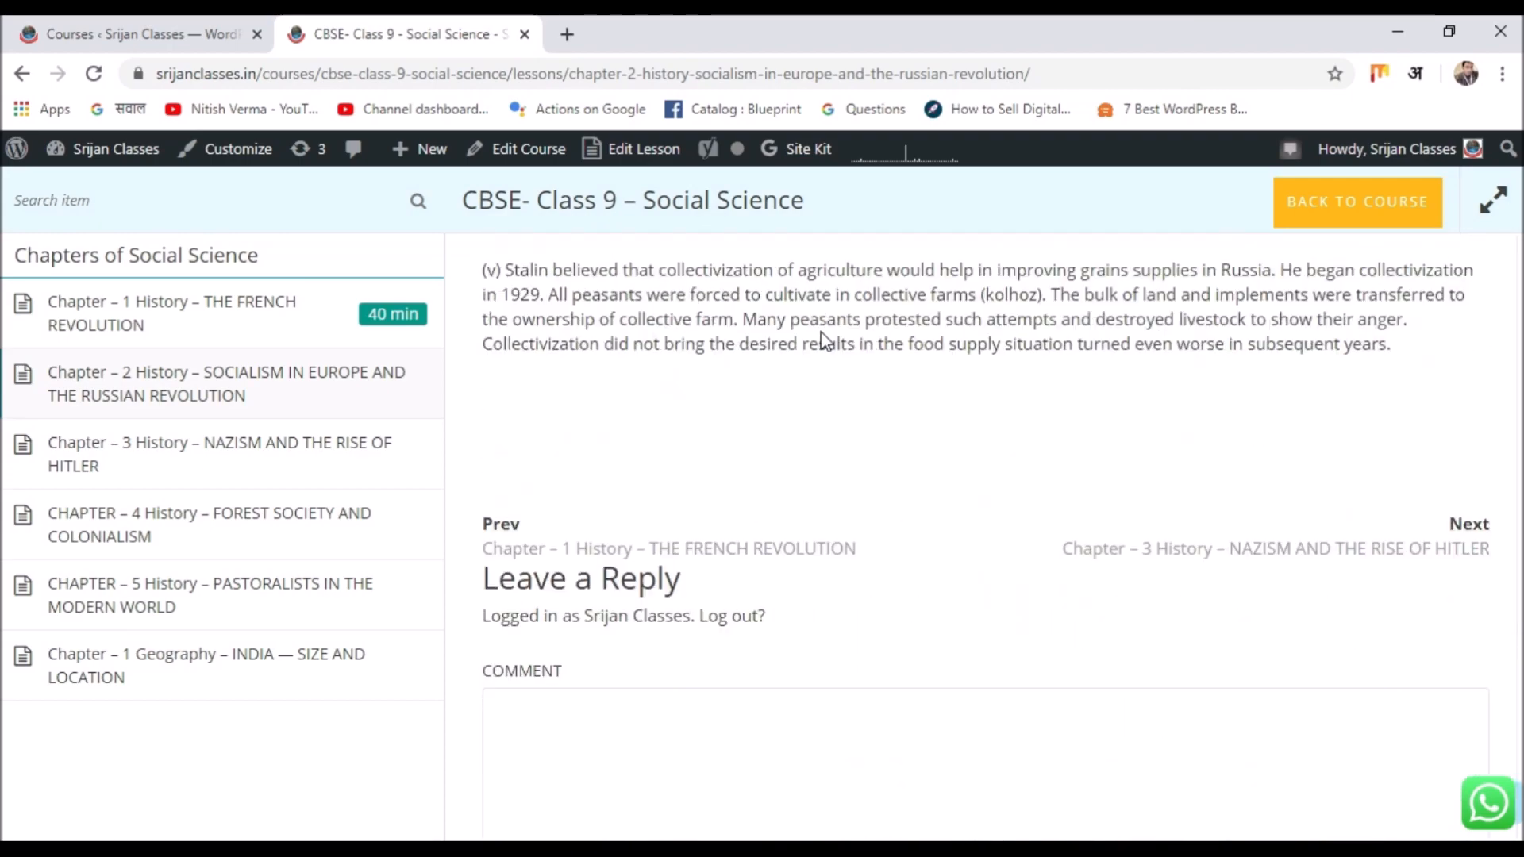
scroll(821, 333, up, 20)
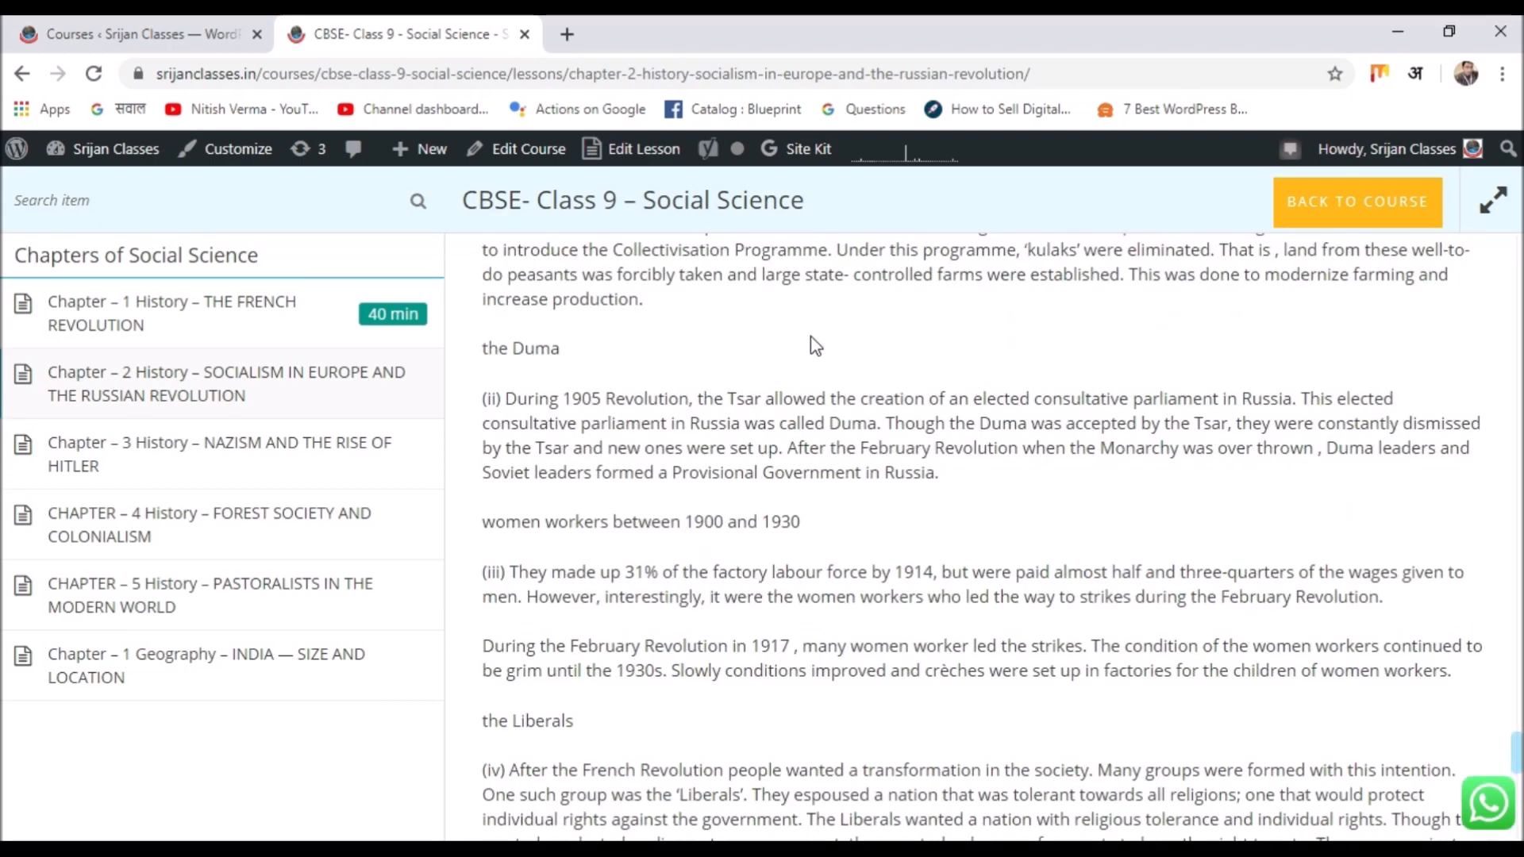
scroll(804, 327, up, 20)
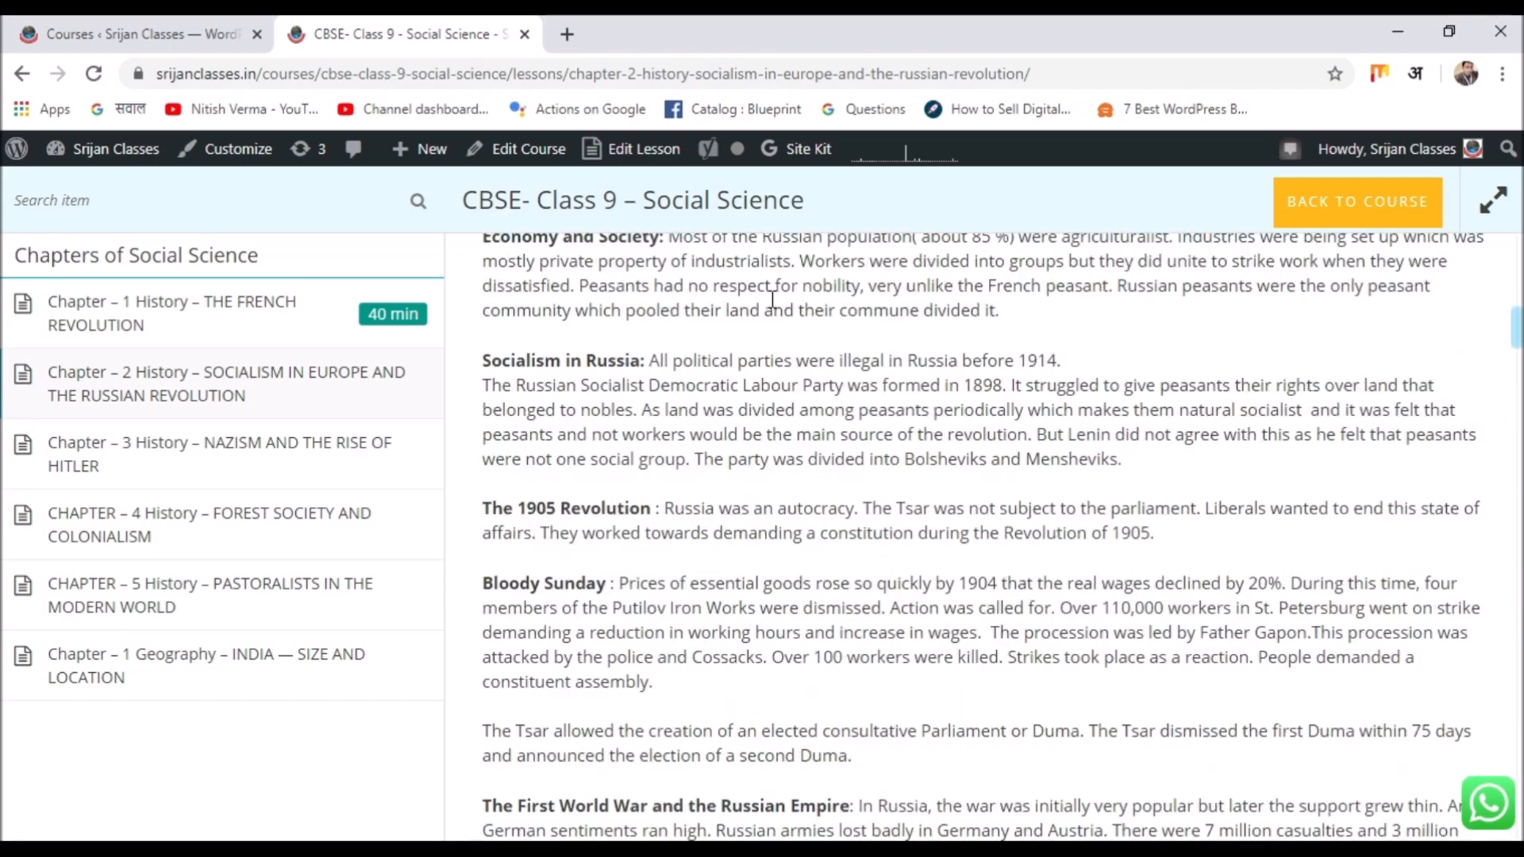
scroll(758, 285, up, 1)
click(1310, 216)
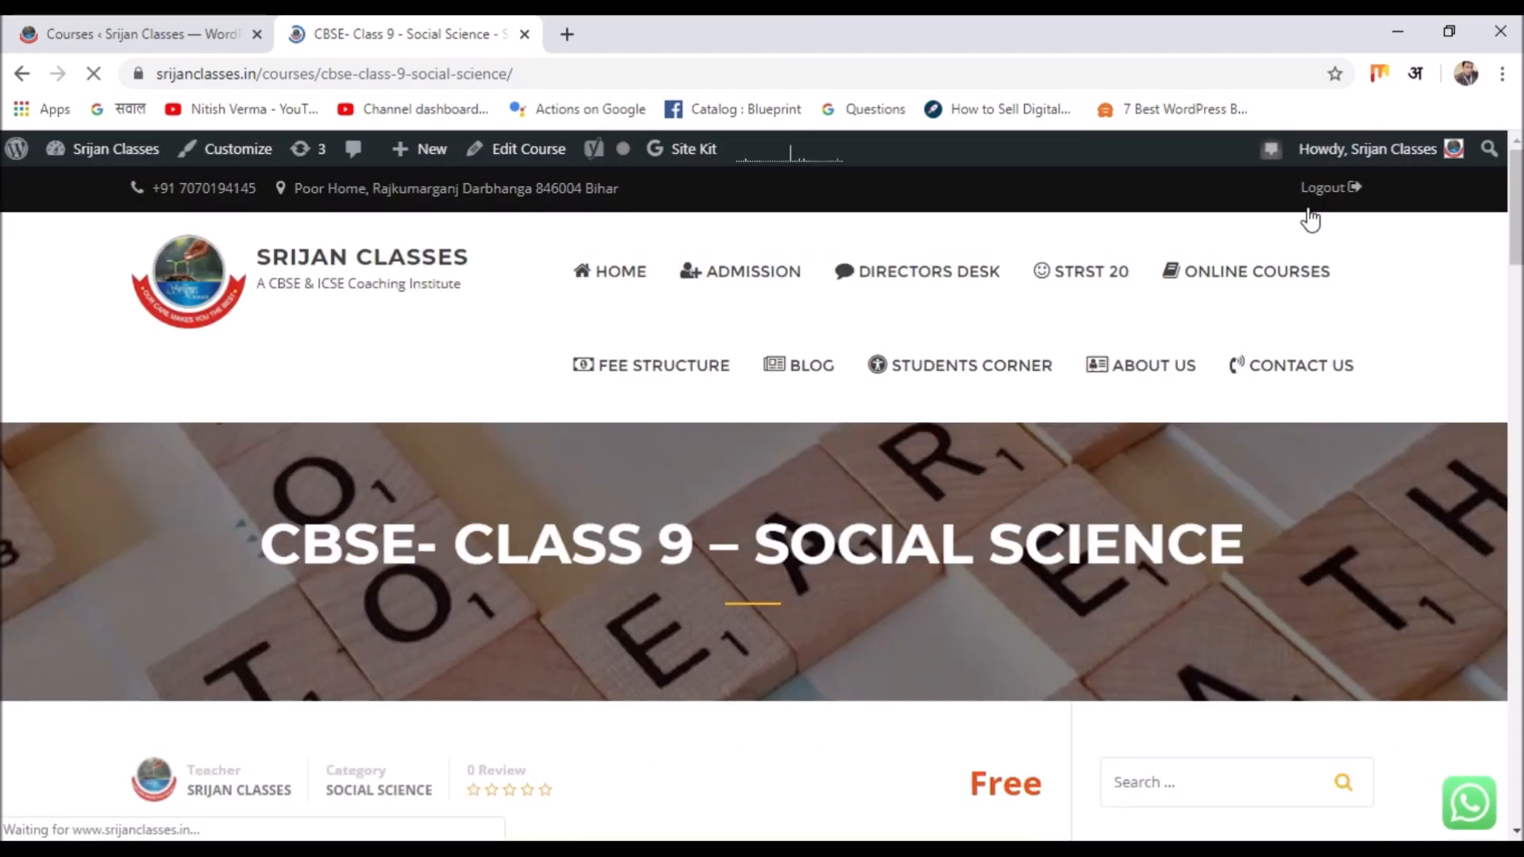
From Online Courses, open CBSE – Class 8 – Social Science and buy it for ₹300.00.
click(1190, 270)
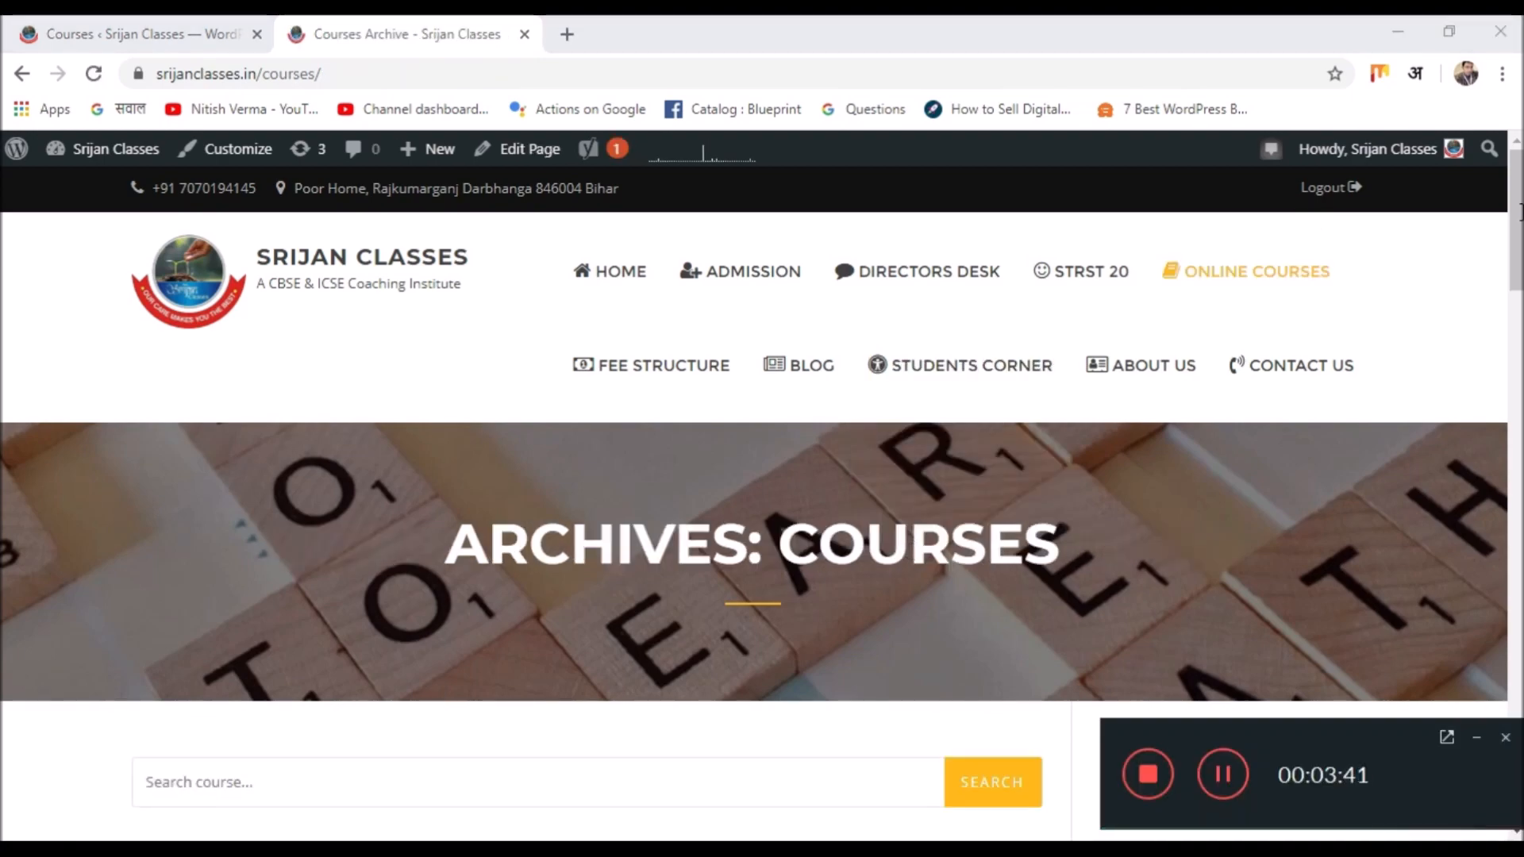
drag(1519, 211, 1518, 300)
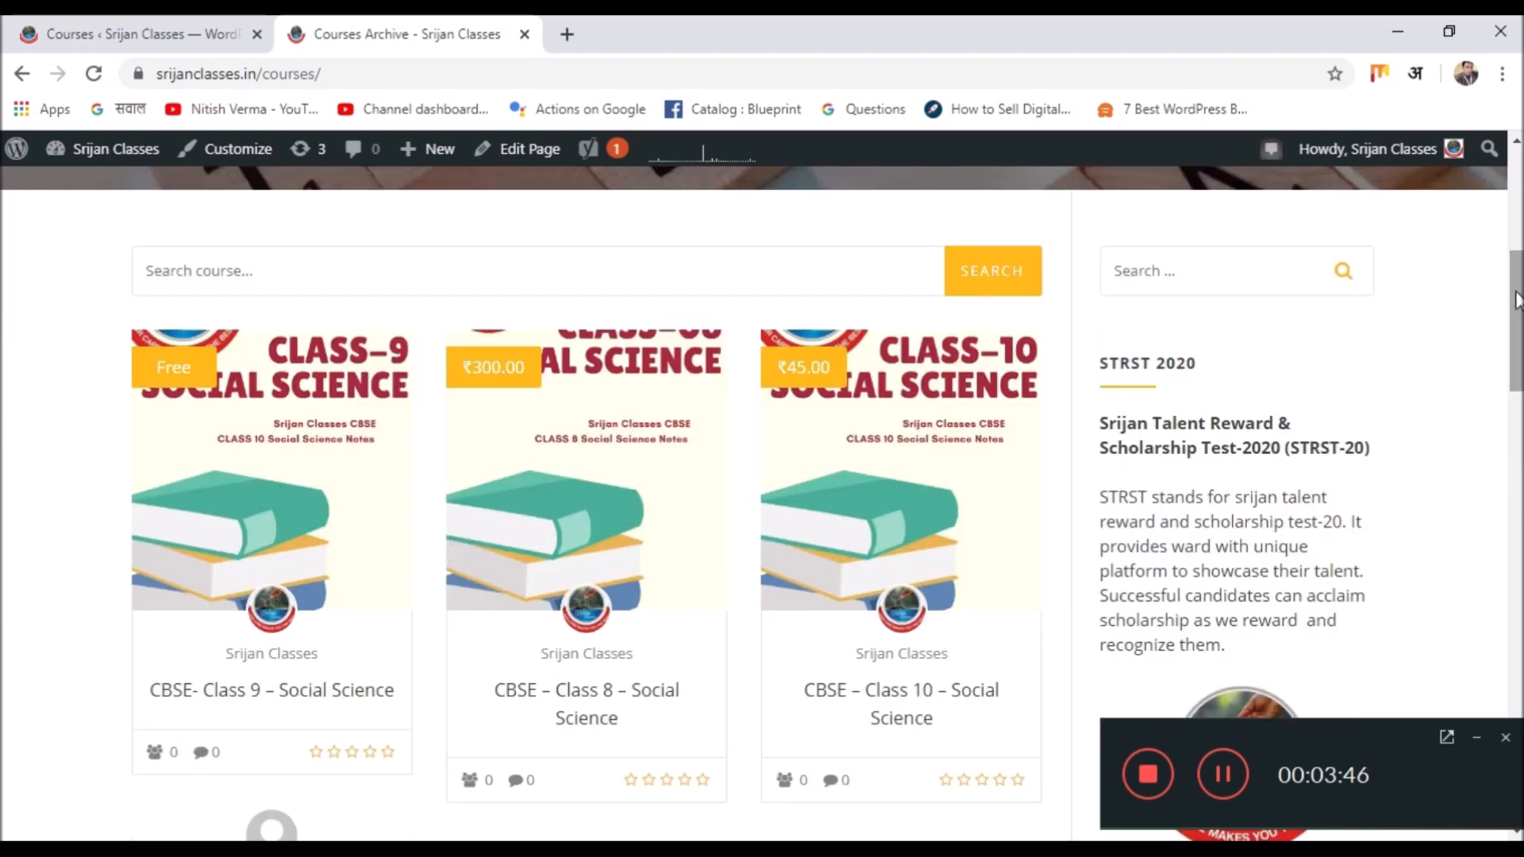
click(537, 489)
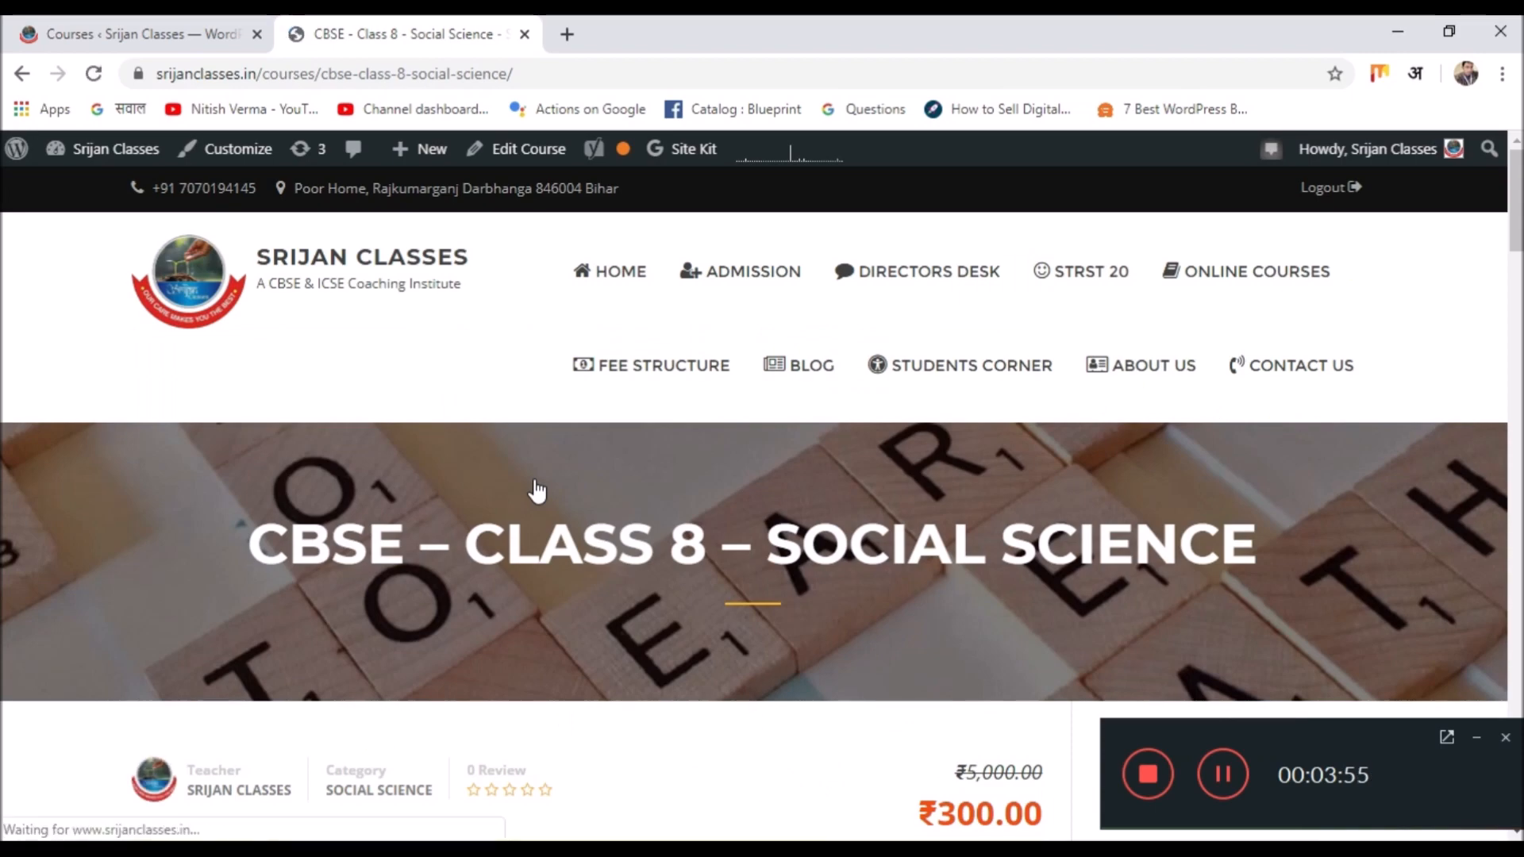
scroll(539, 476, down, 5)
scroll(540, 465, down, 20)
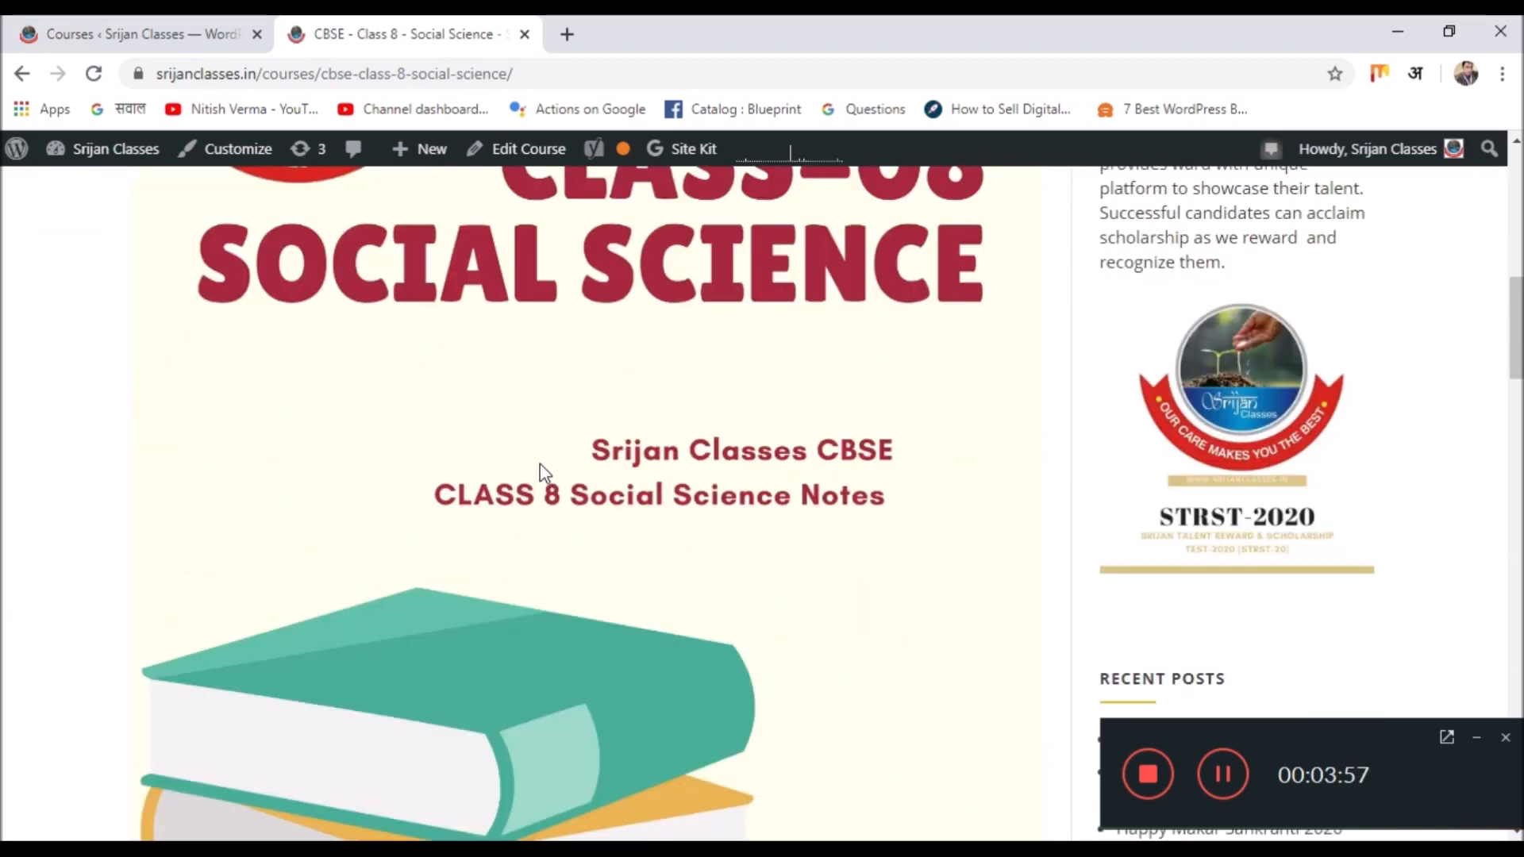
scroll(542, 472, down, 9)
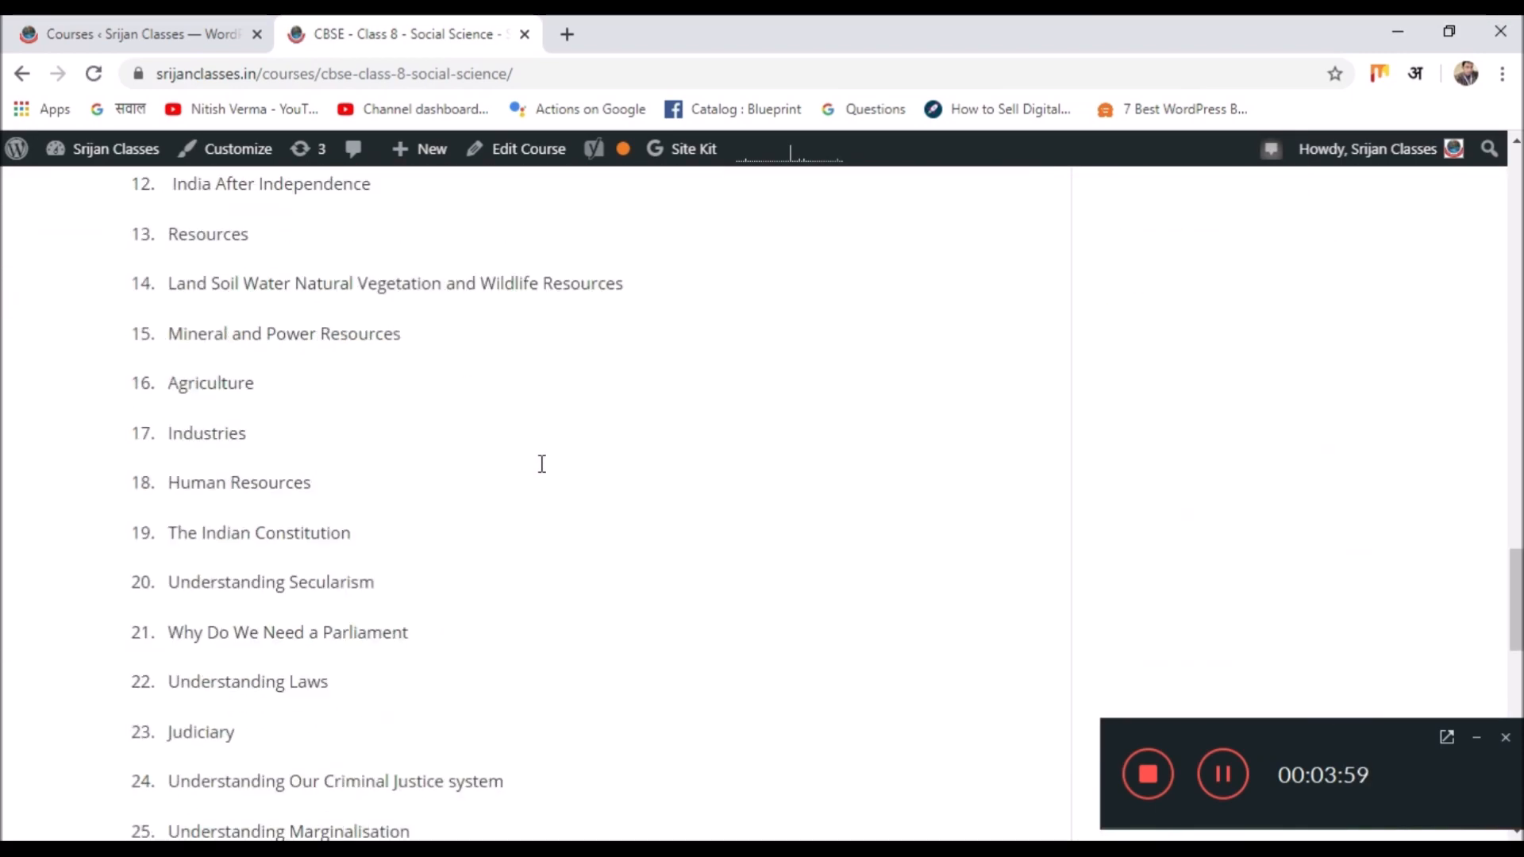
scroll(542, 472, up, 12)
scroll(544, 471, up, 1)
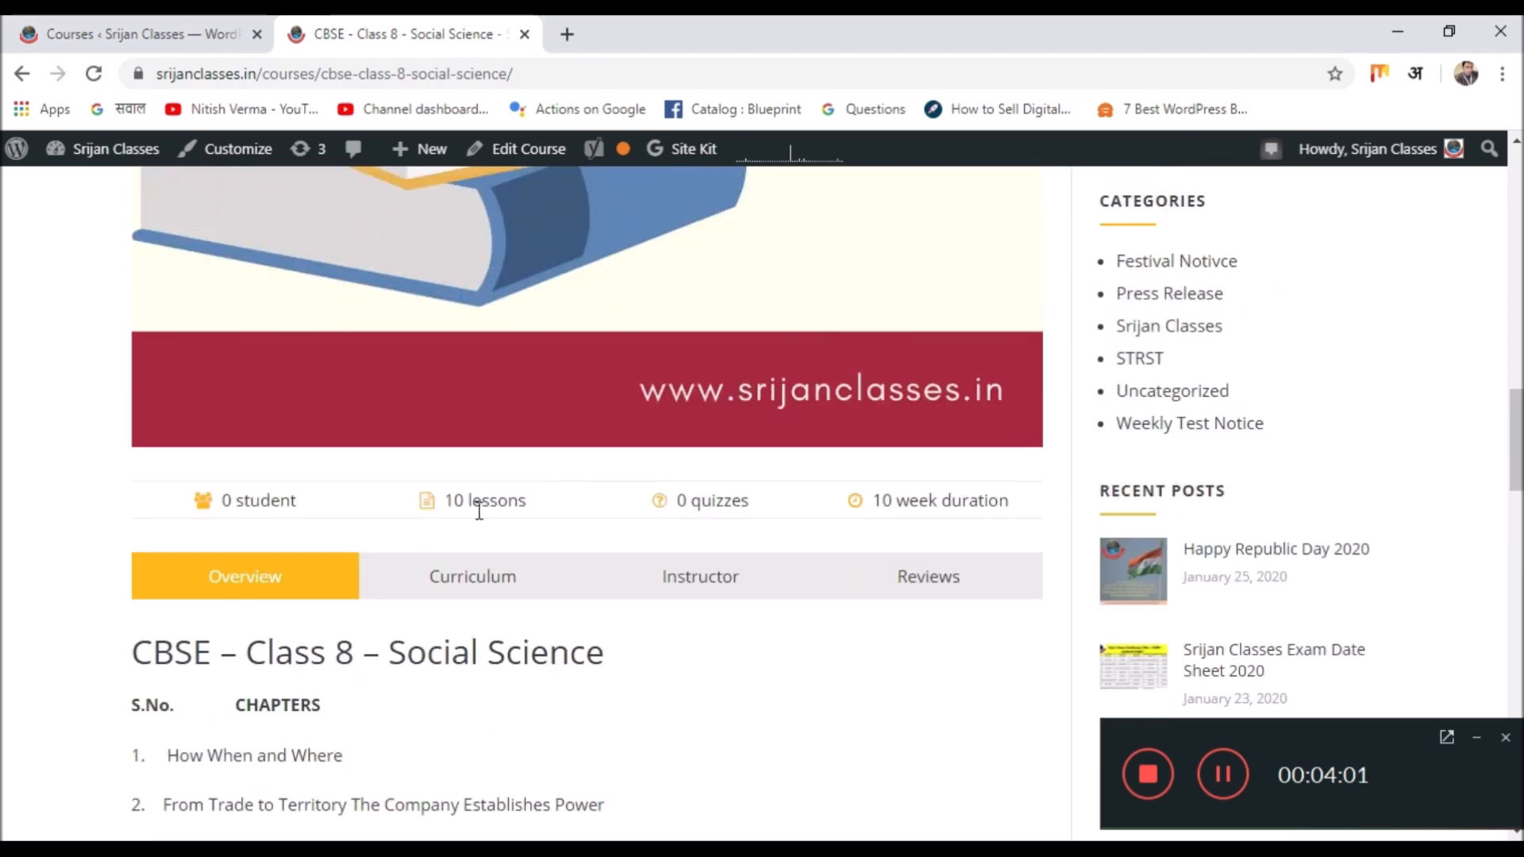
scroll(503, 502, down, 20)
scroll(283, 506, up, 3)
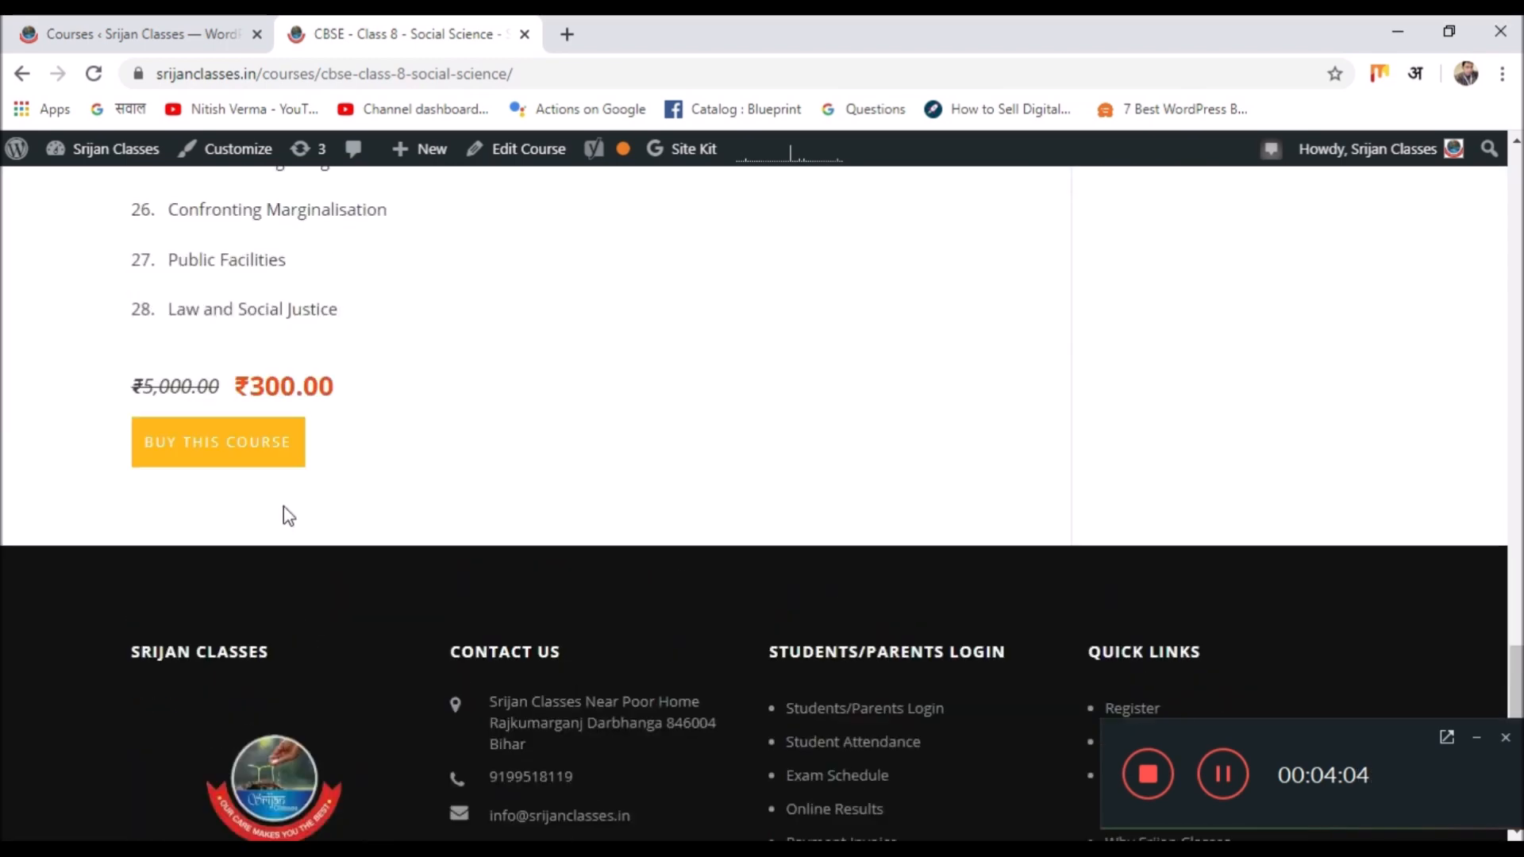
click(273, 456)
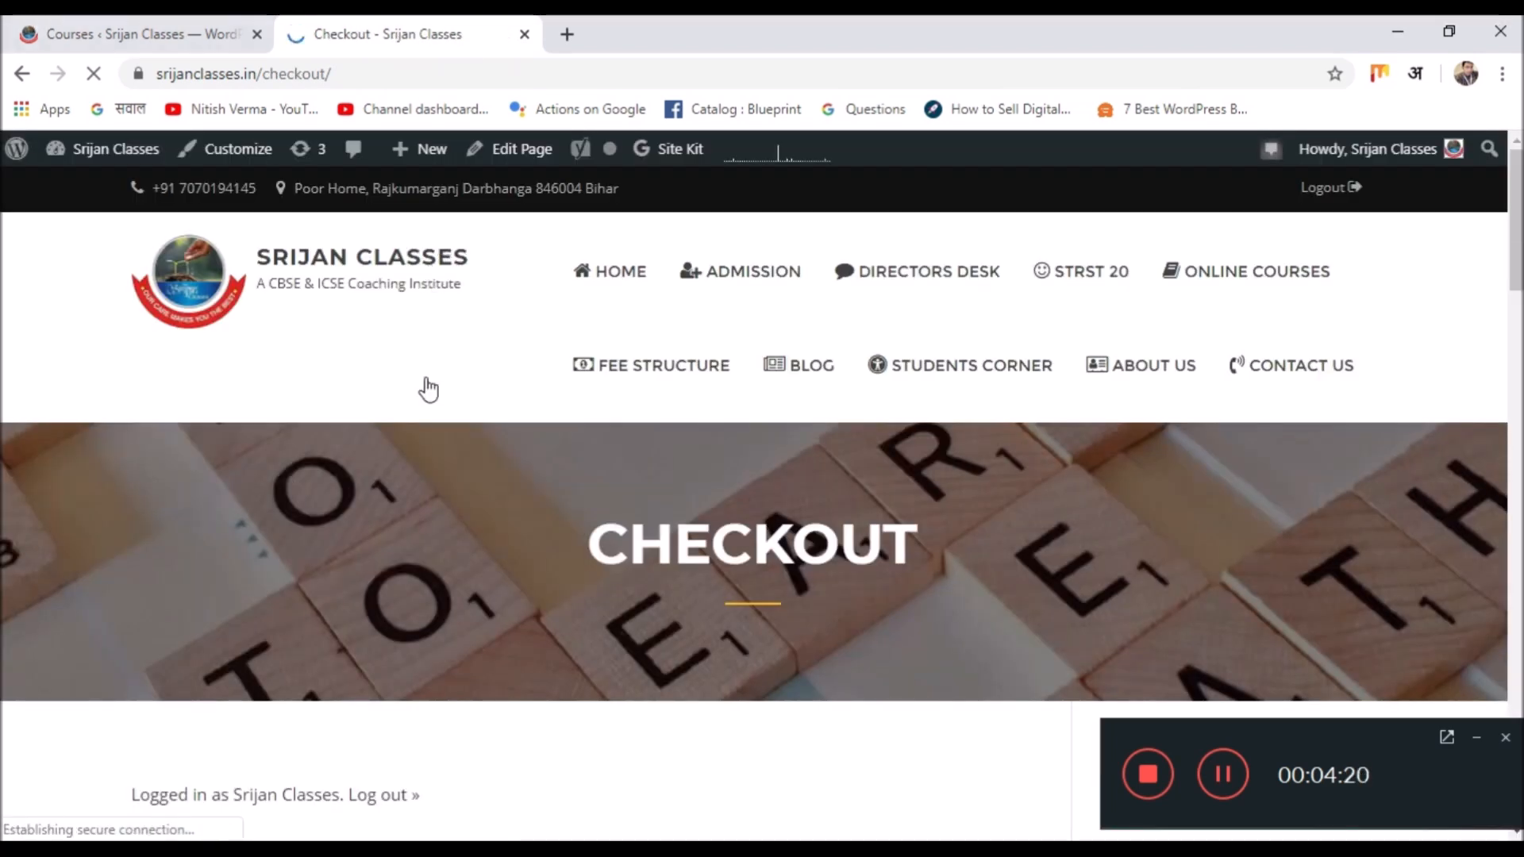
Review the checkout: Class 8 course × 1 totalling ₹300.00, with PayPal or Offline Payment.
scroll(422, 411, down, 5)
scroll(422, 412, down, 3)
scroll(424, 416, down, 5)
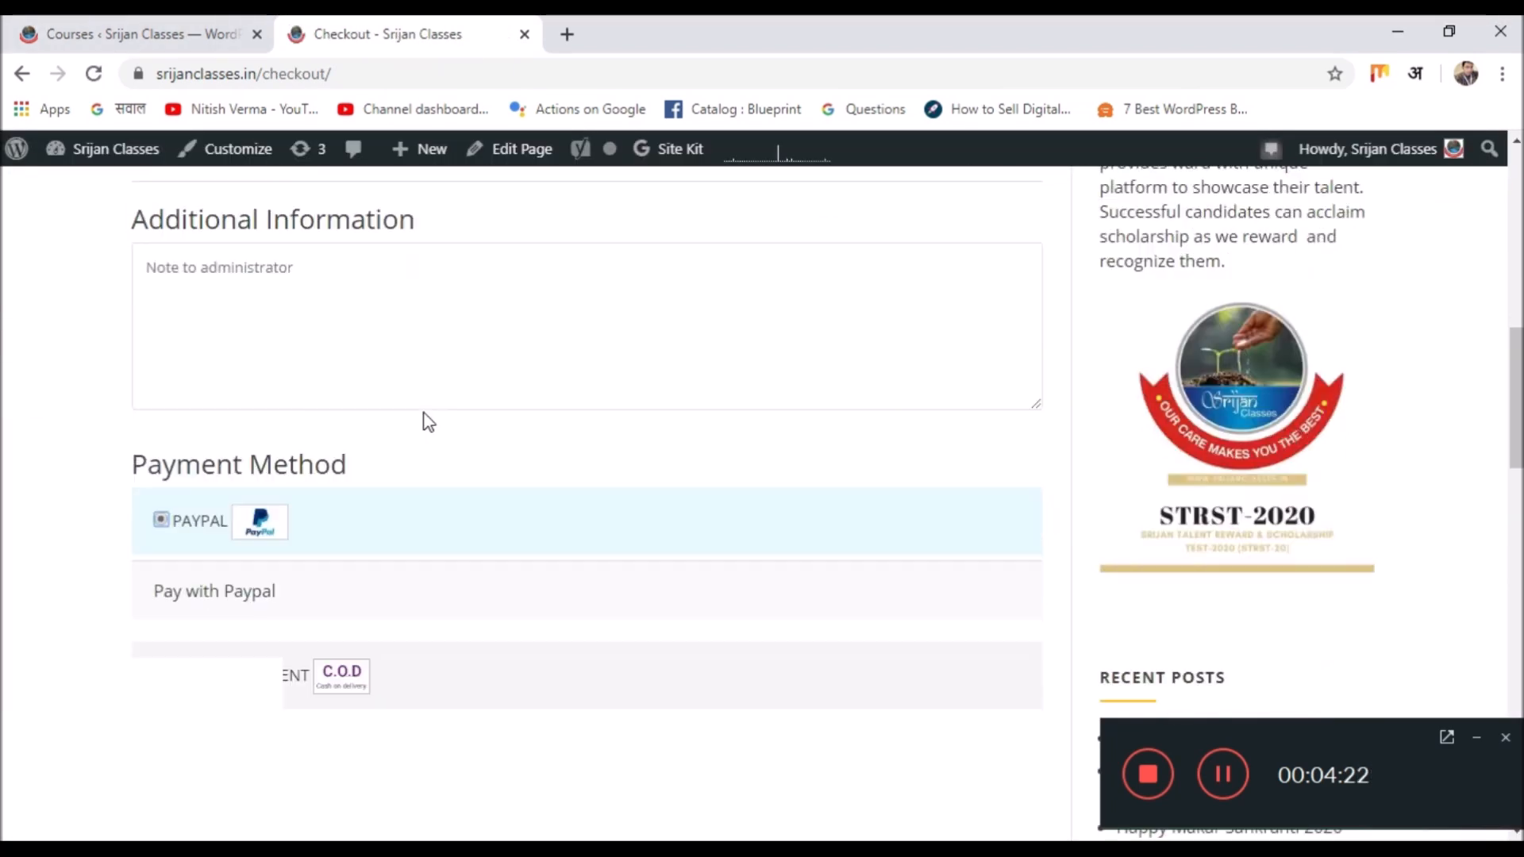
scroll(424, 417, up, 3)
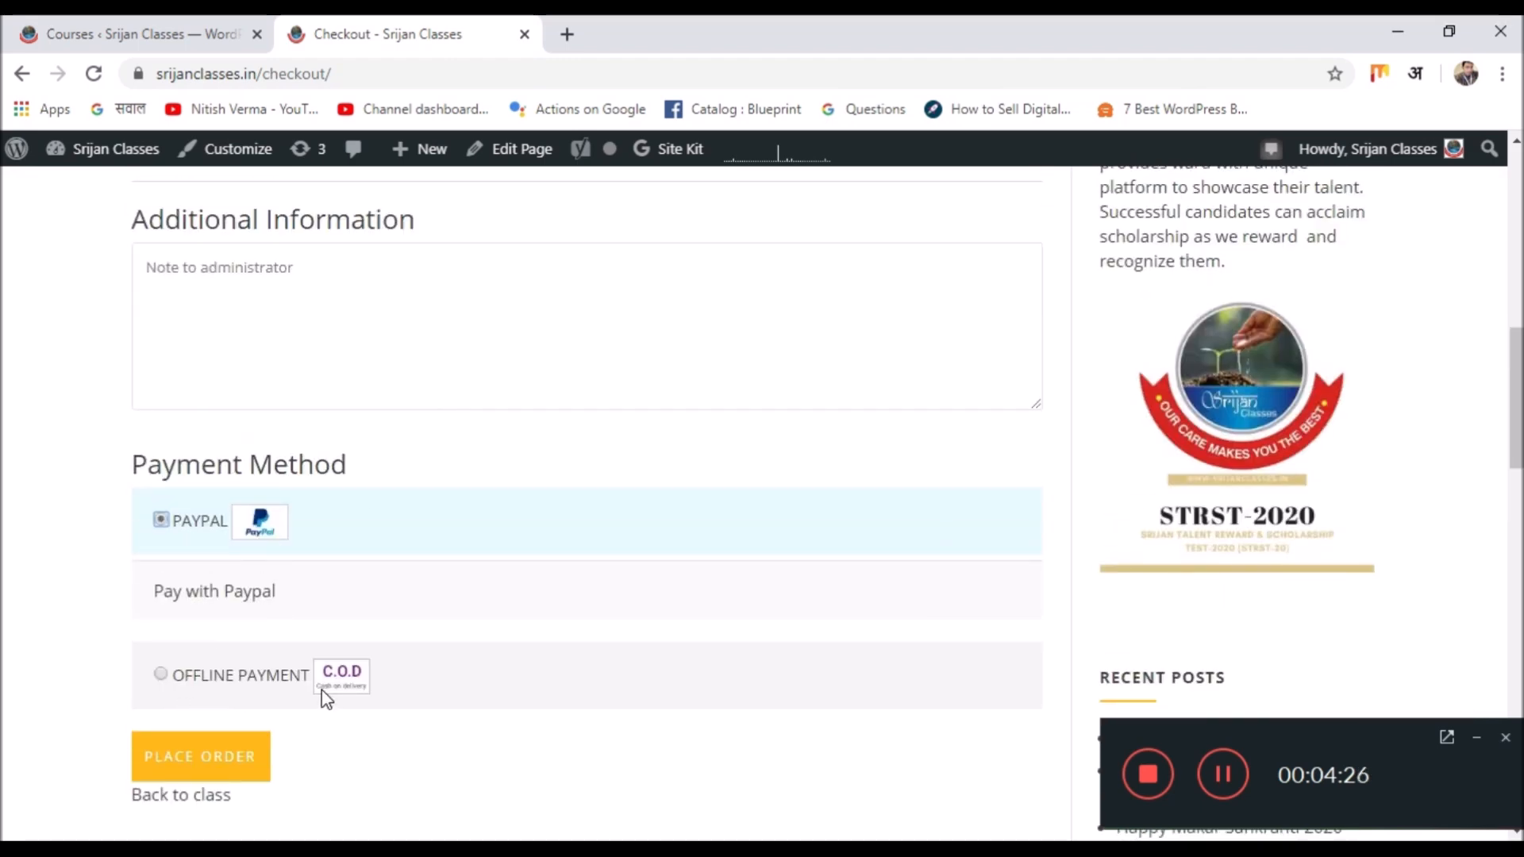
scroll(321, 689, down, 2)
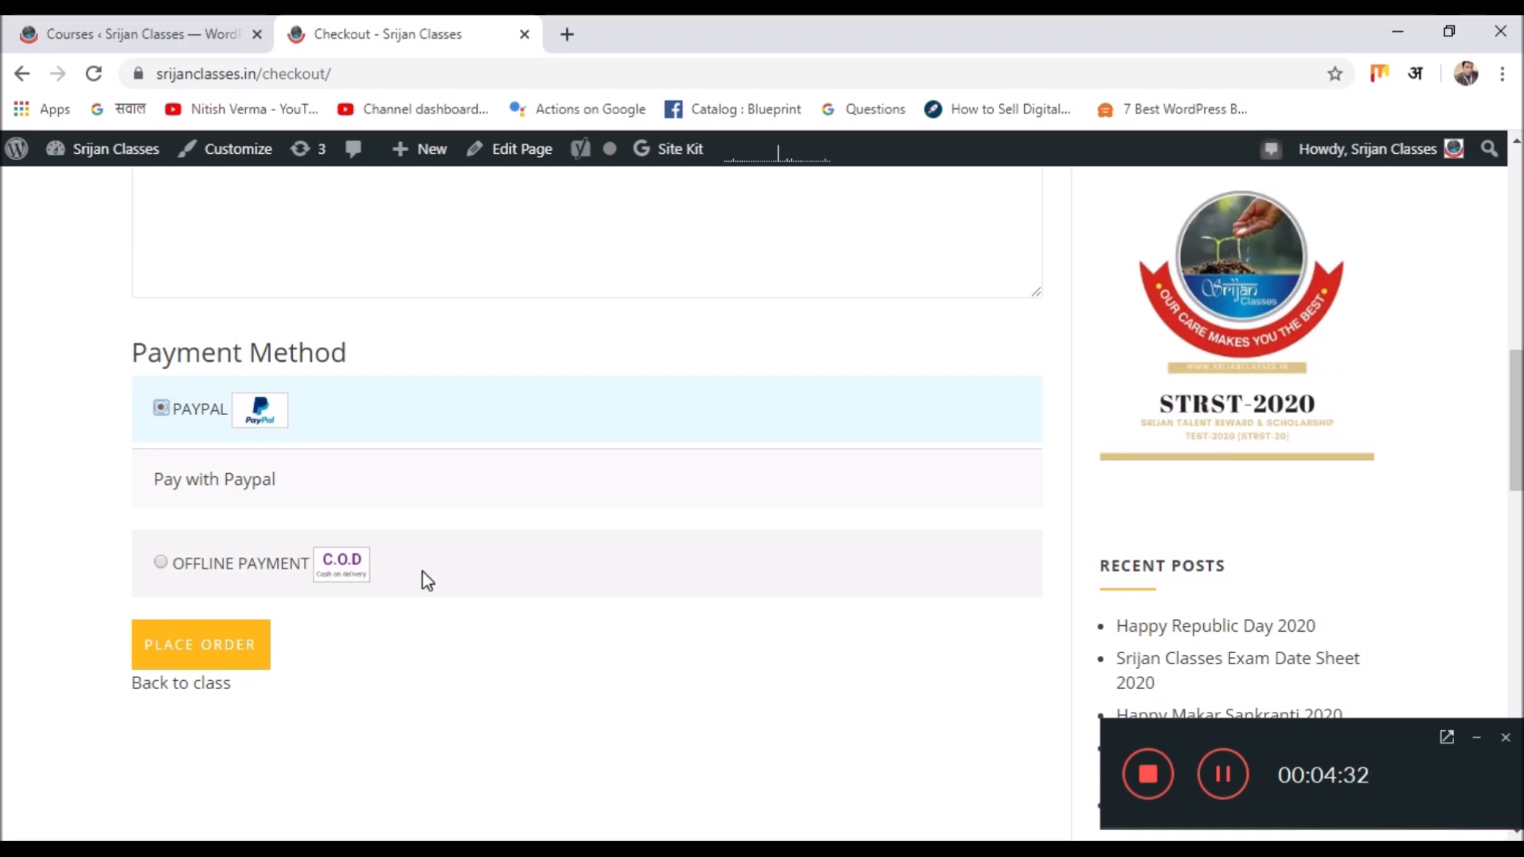
scroll(422, 571, up, 5)
scroll(407, 556, down, 2)
scroll(407, 556, down, 1)
scroll(374, 534, down, 3)
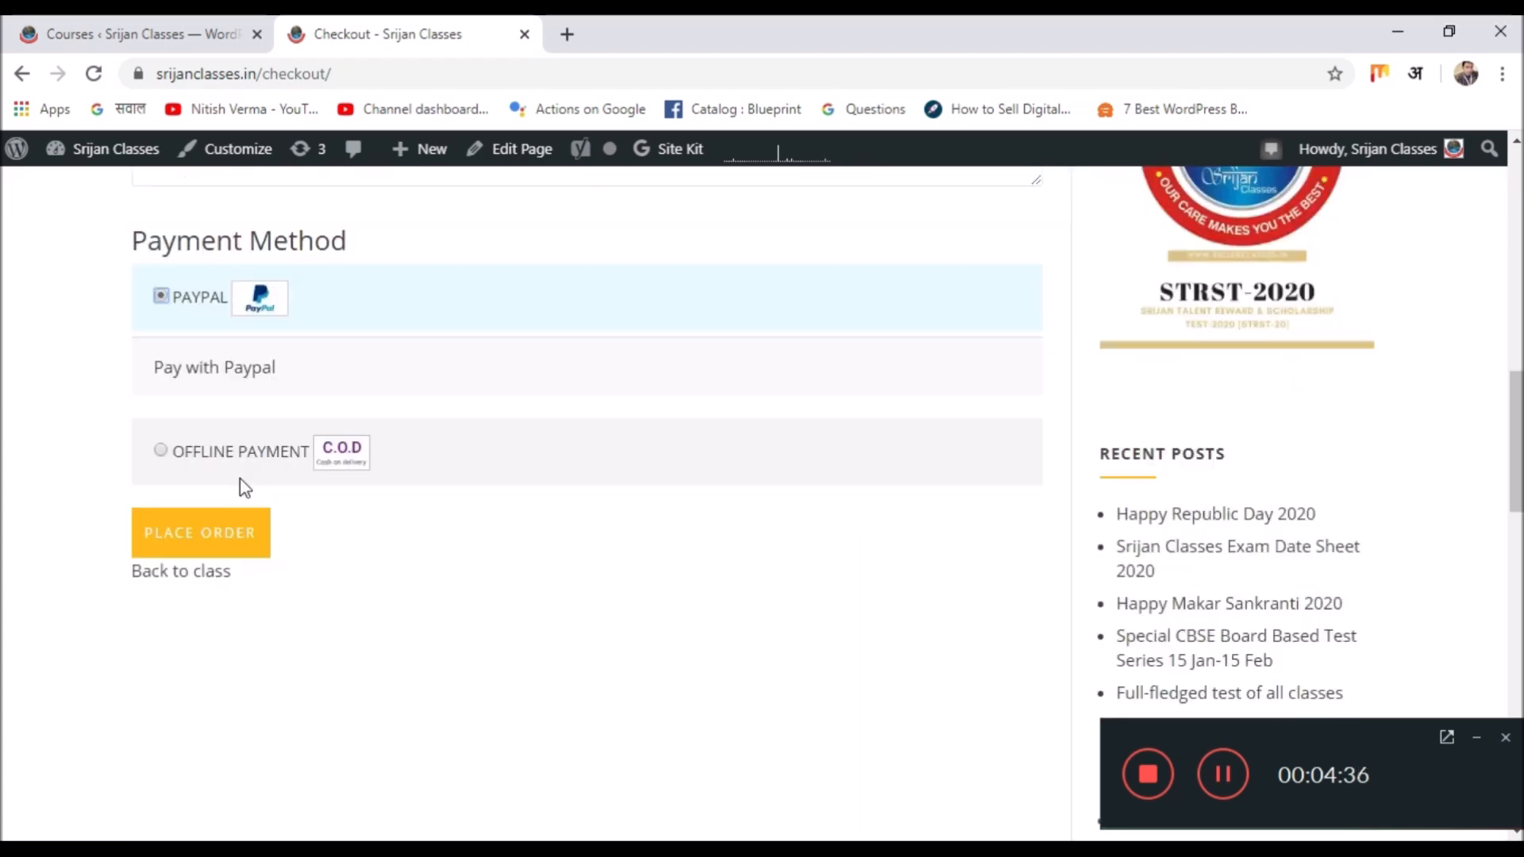
scroll(388, 516, up, 8)
scroll(469, 487, up, 3)
scroll(467, 487, down, 6)
scroll(469, 490, down, 4)
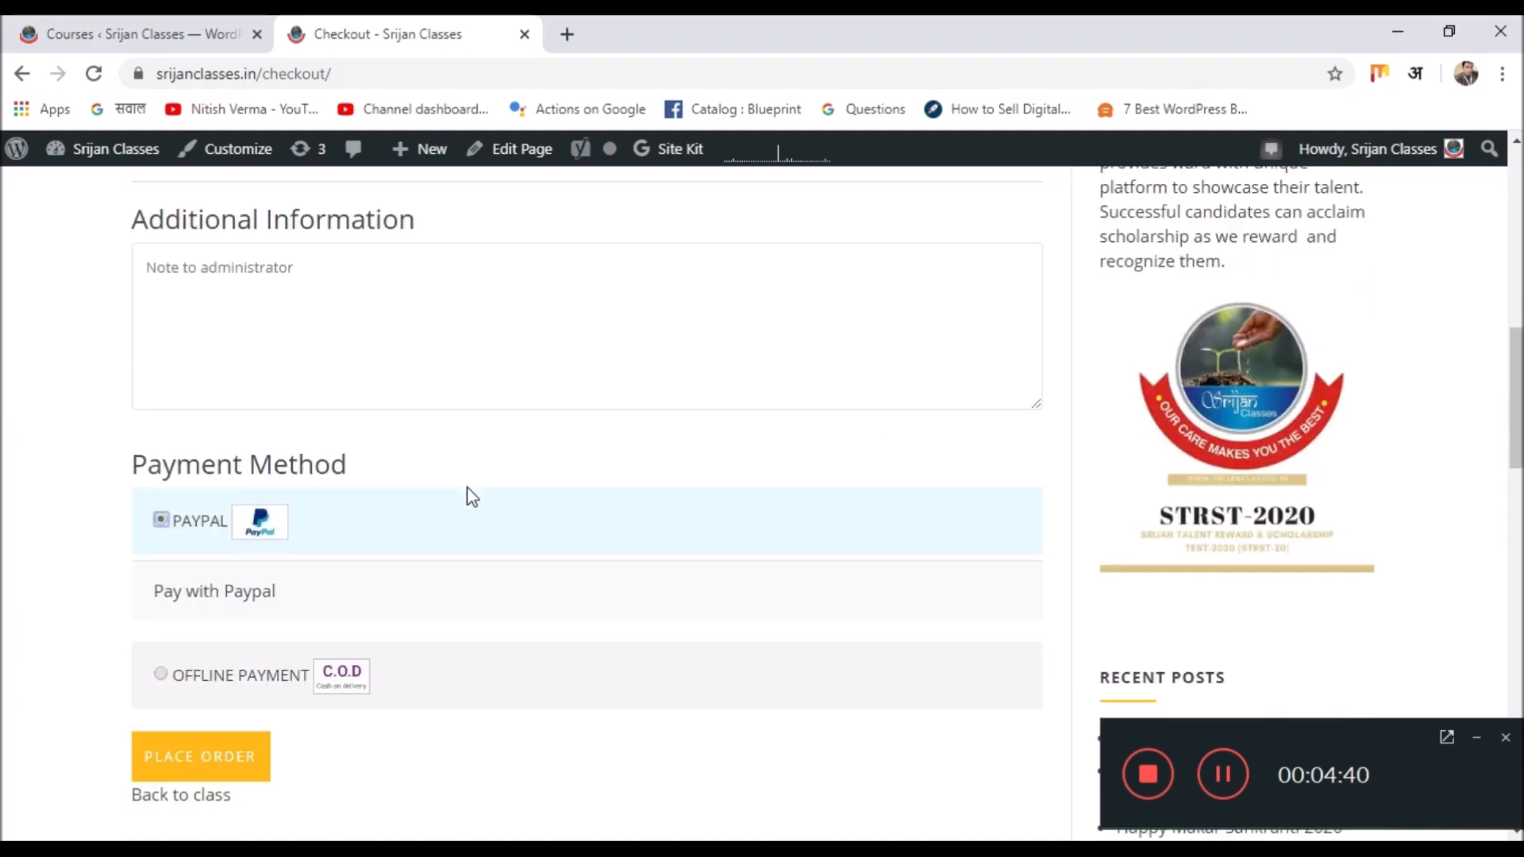
scroll(472, 496, down, 2)
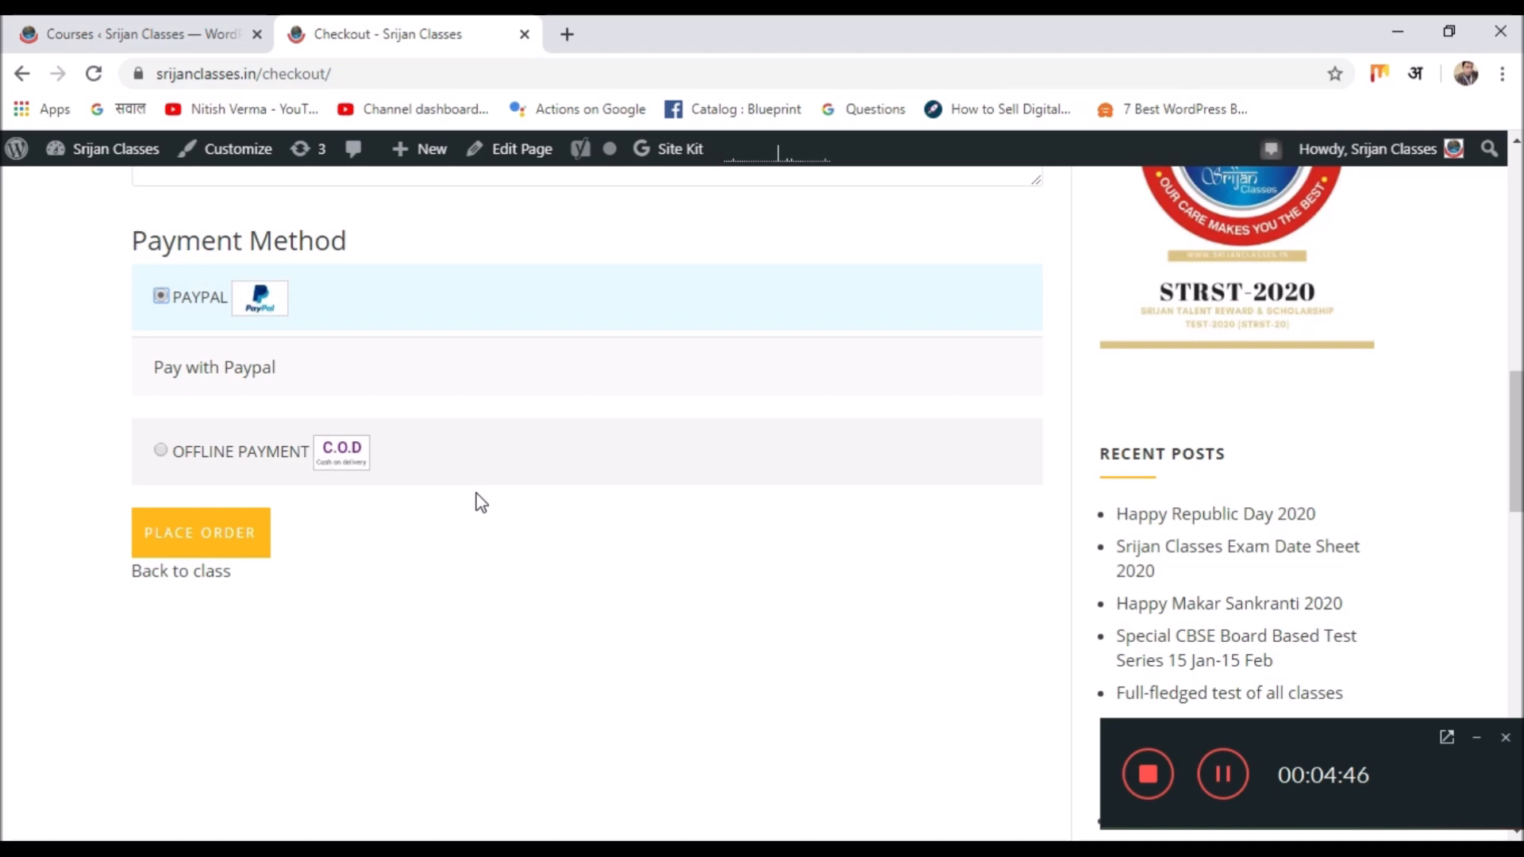
Switch to the admin Courses tab and open the WordPress Dashboard.
click(196, 24)
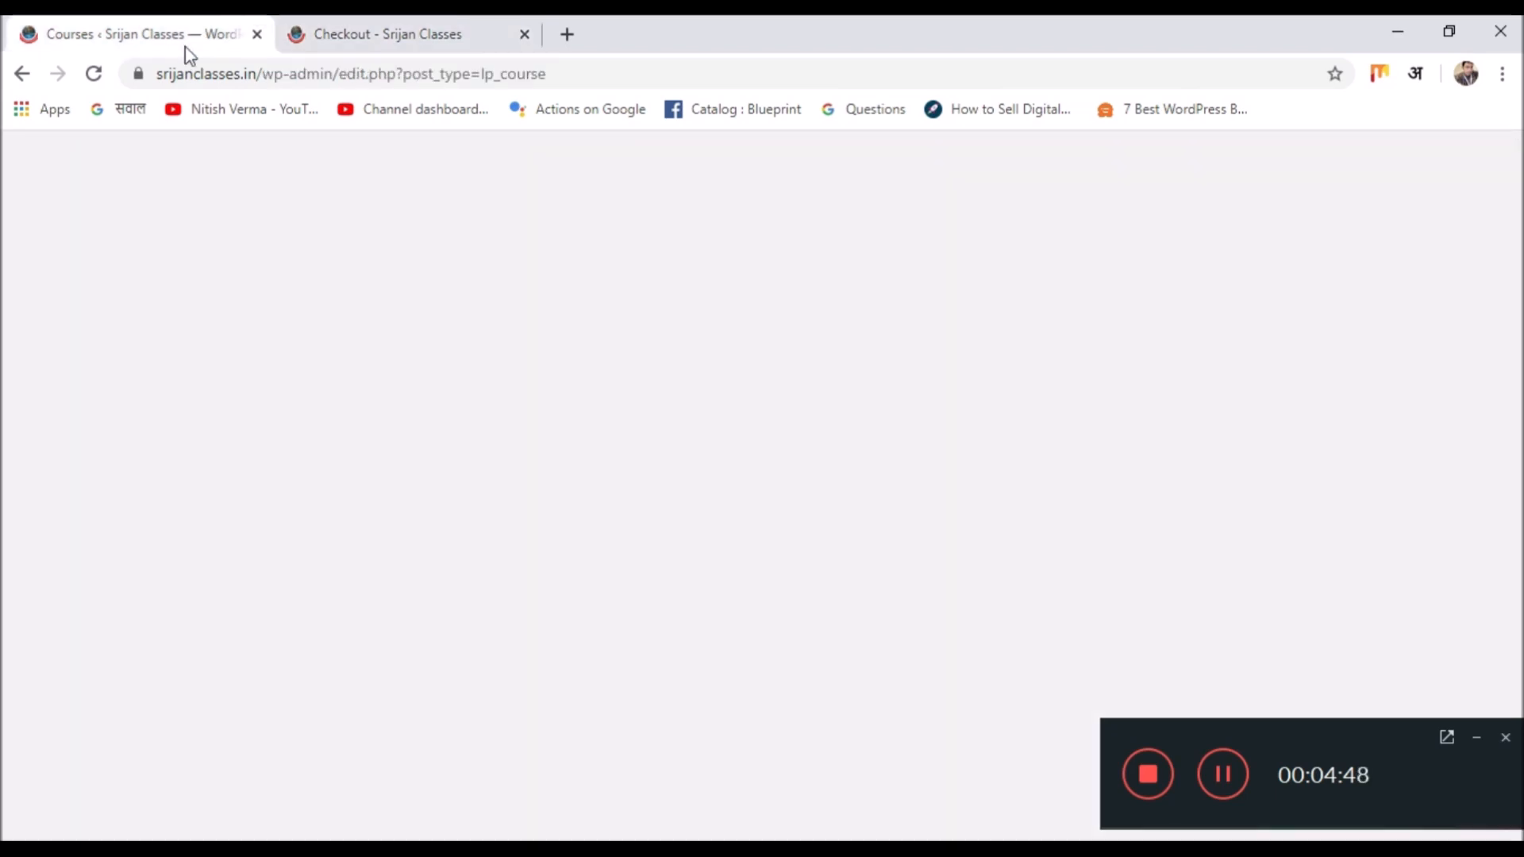
scroll(173, 327, down, 5)
scroll(119, 357, up, 5)
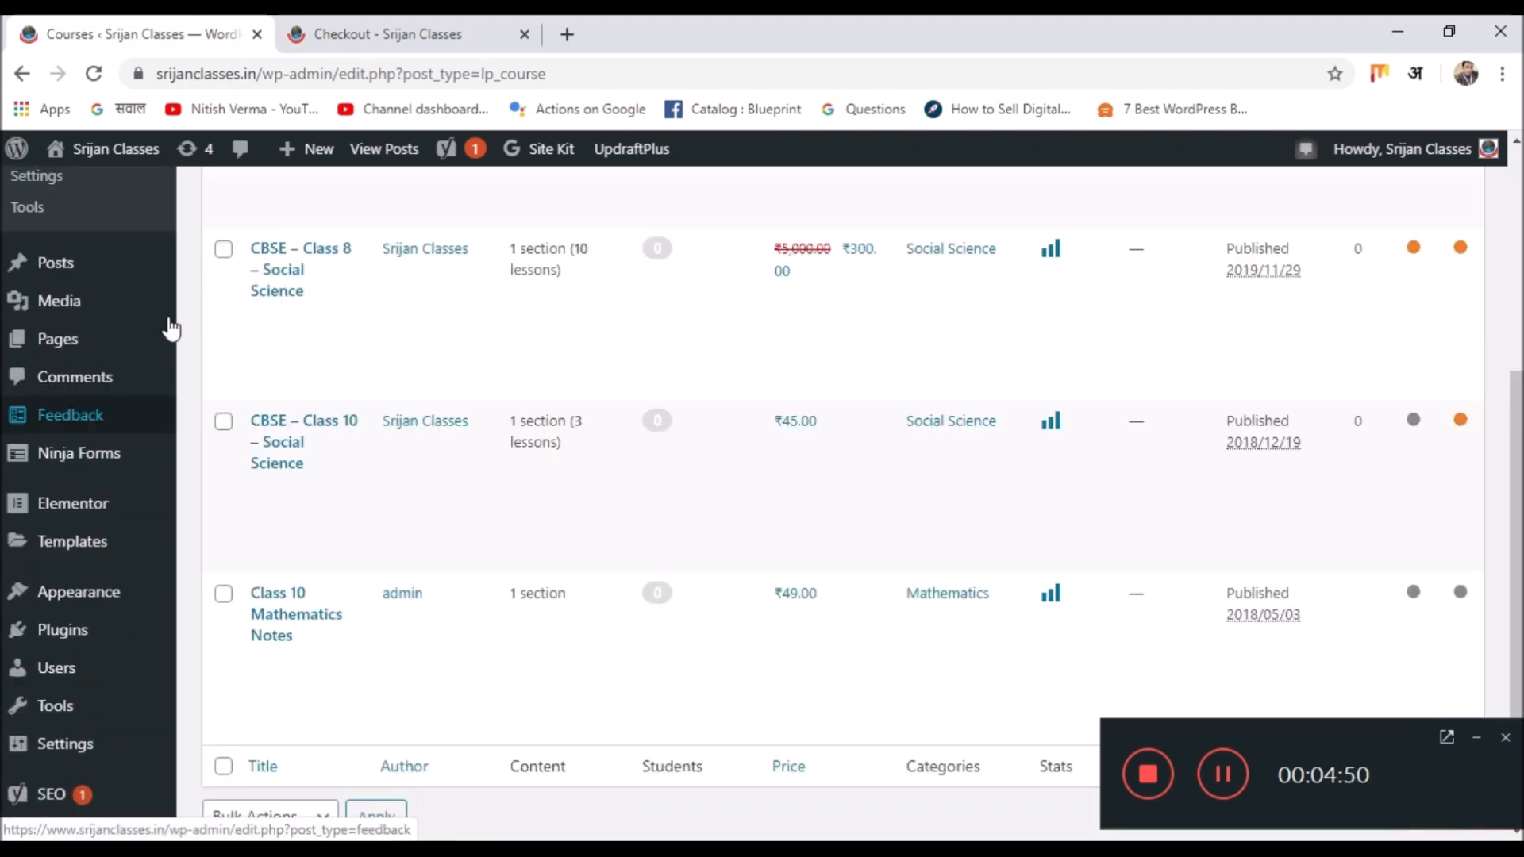
click(101, 203)
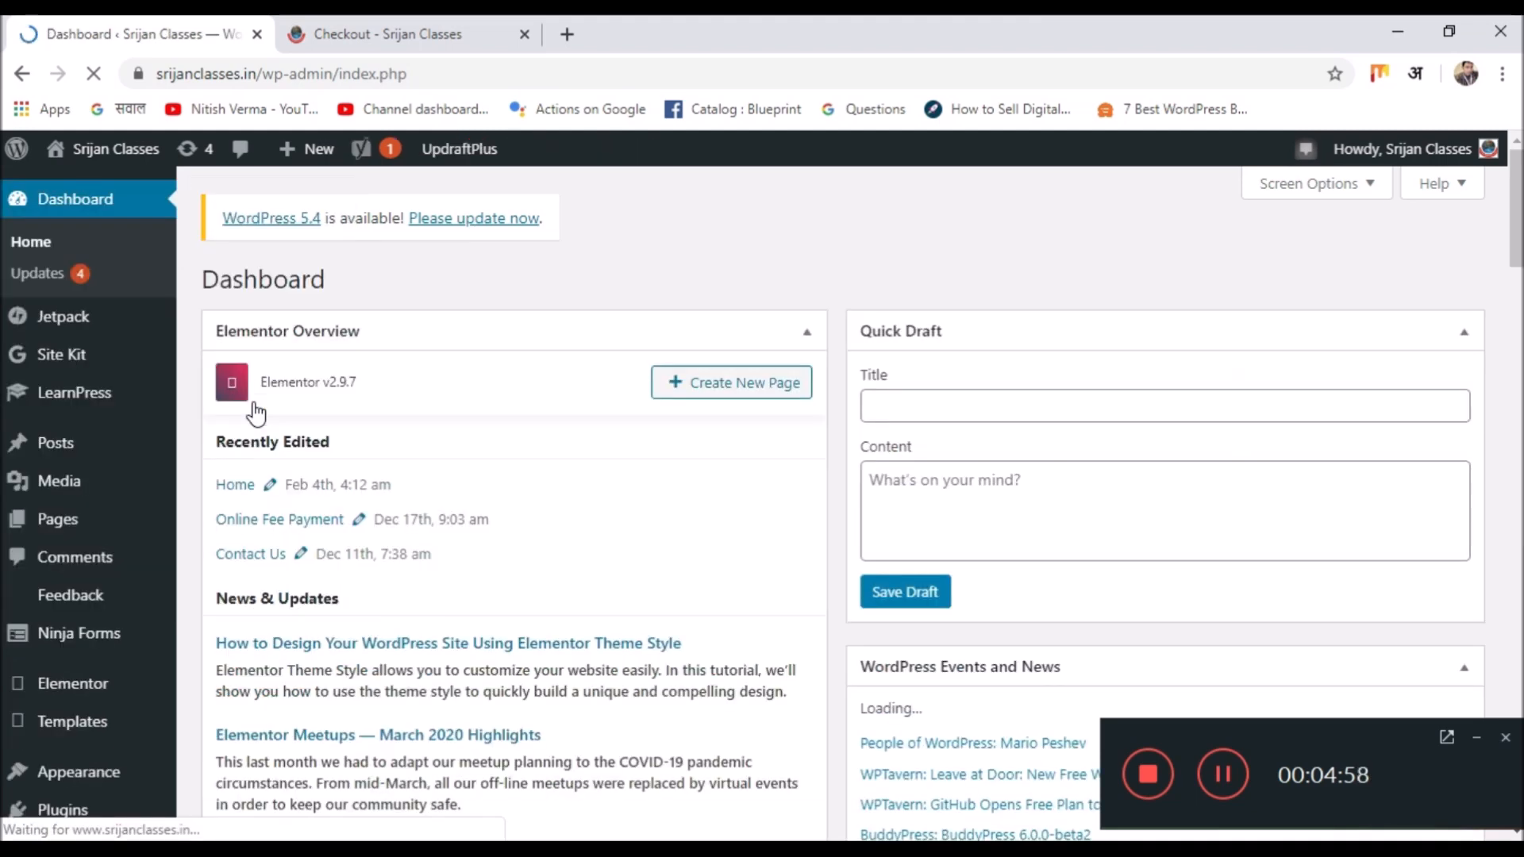
scroll(604, 339, down, 8)
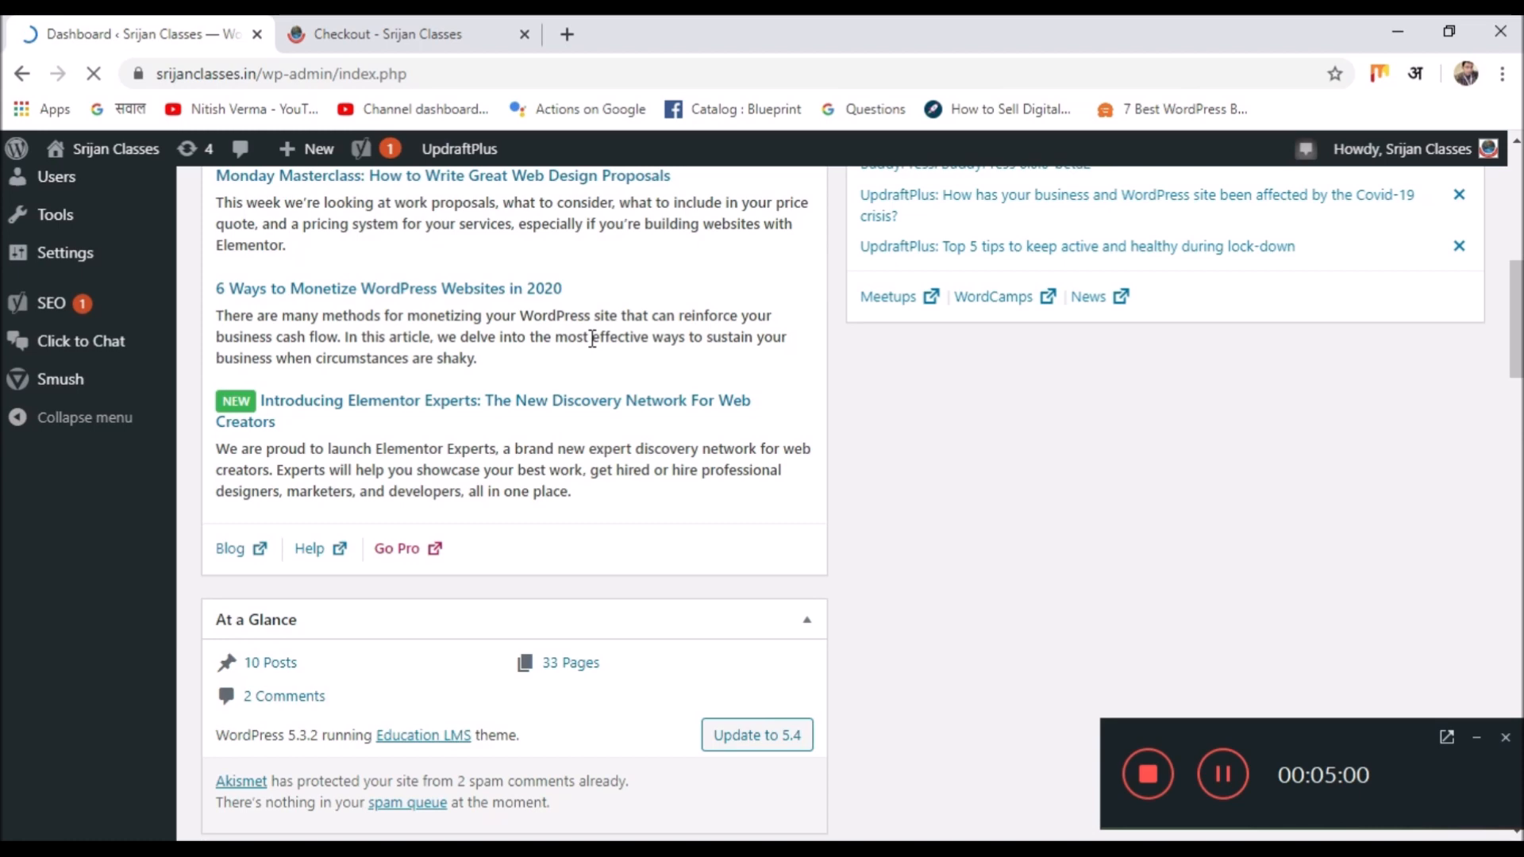
scroll(591, 339, down, 15)
scroll(584, 345, up, 10)
scroll(571, 341, up, 15)
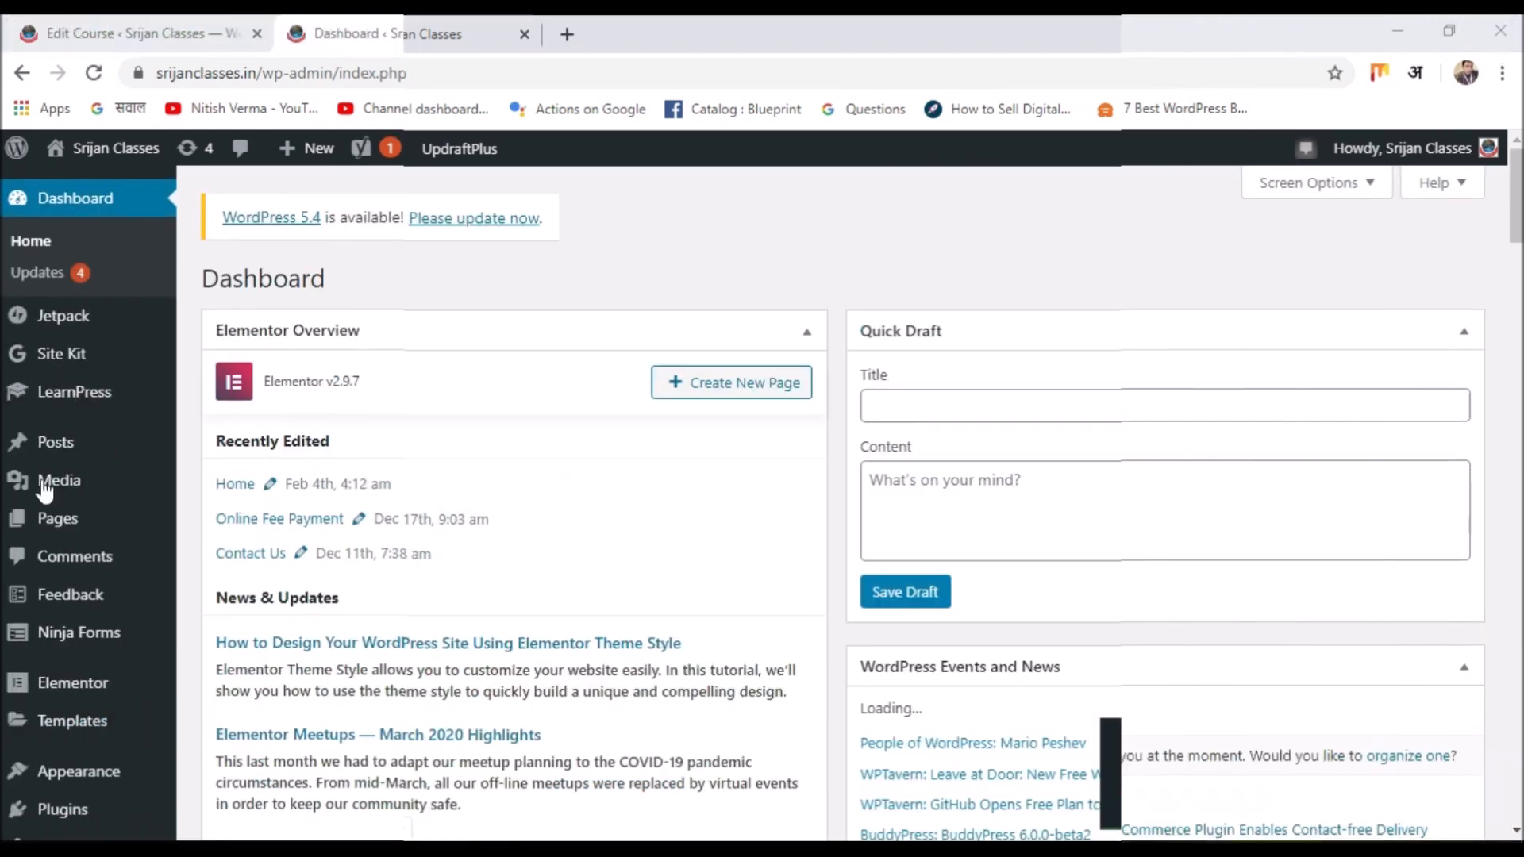
Go to Plugins > Add New to see featured plugins like Akismet and Classic Editor.
mouse_move(110, 488)
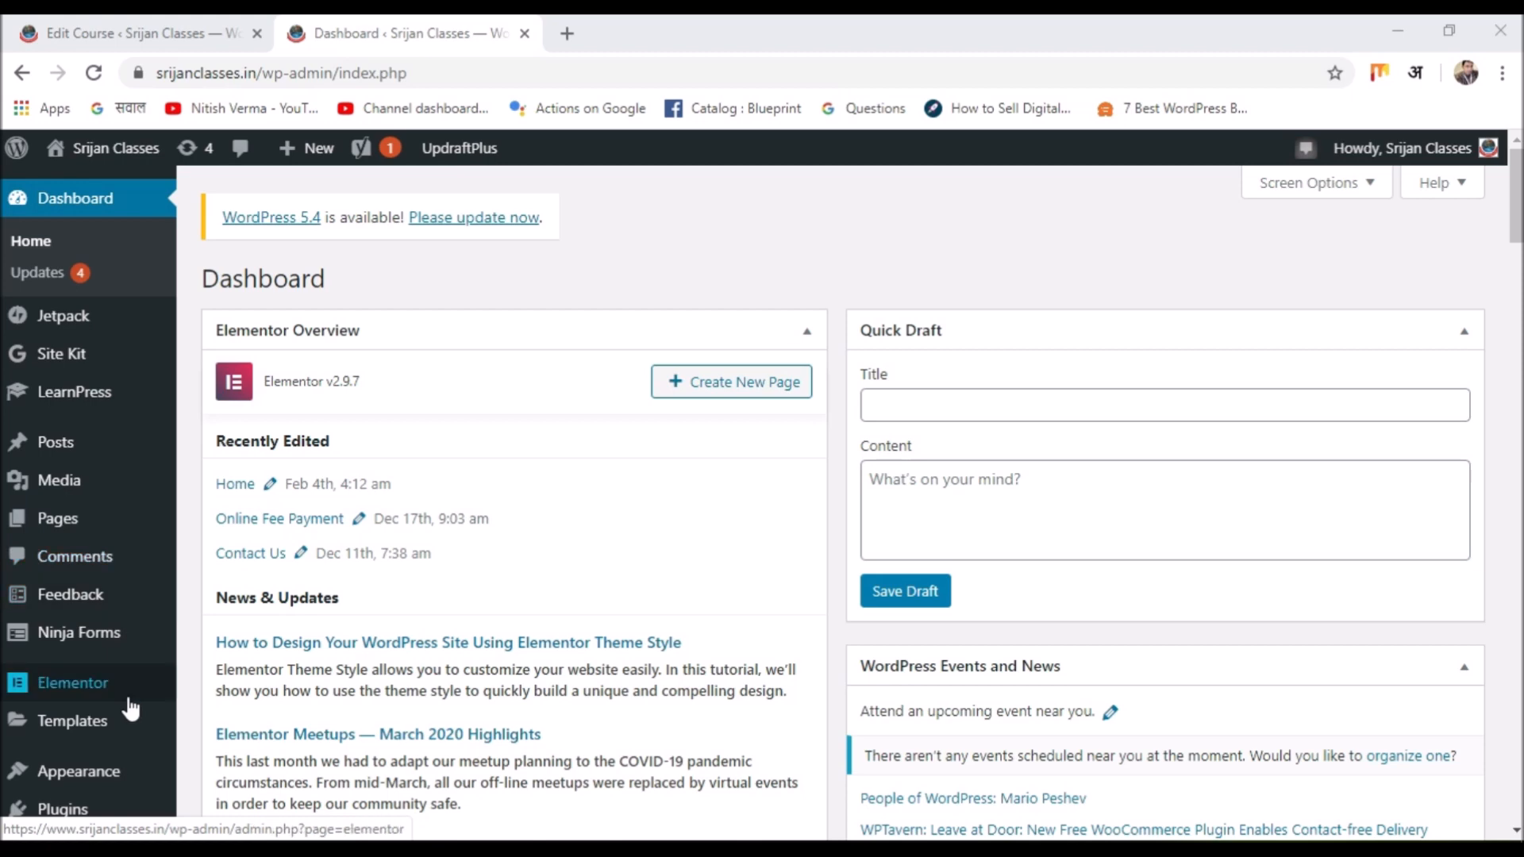
mouse_move(132, 709)
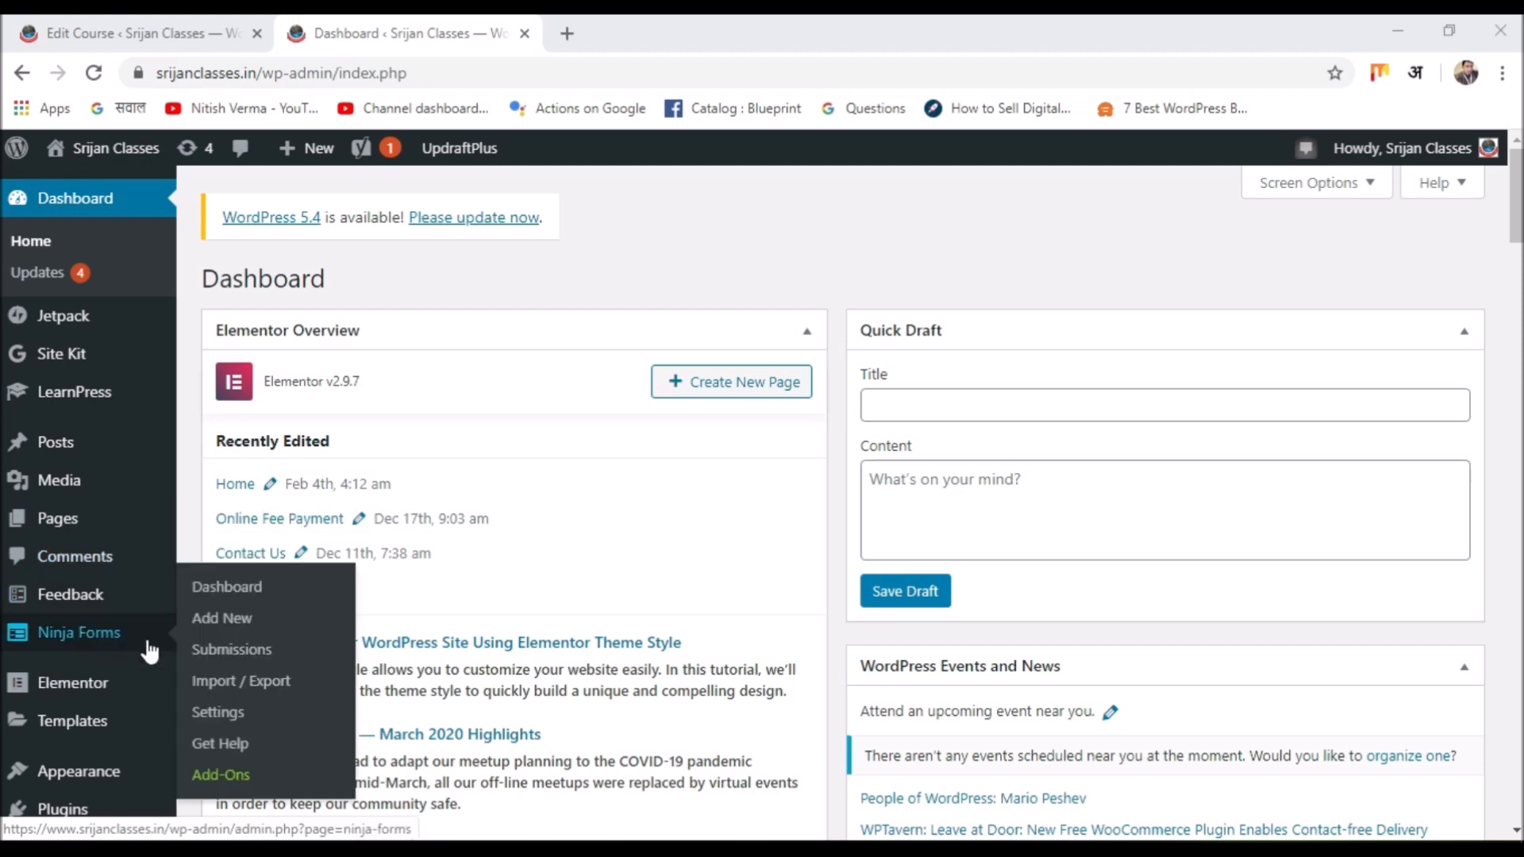
scroll(3, 238, down, 5)
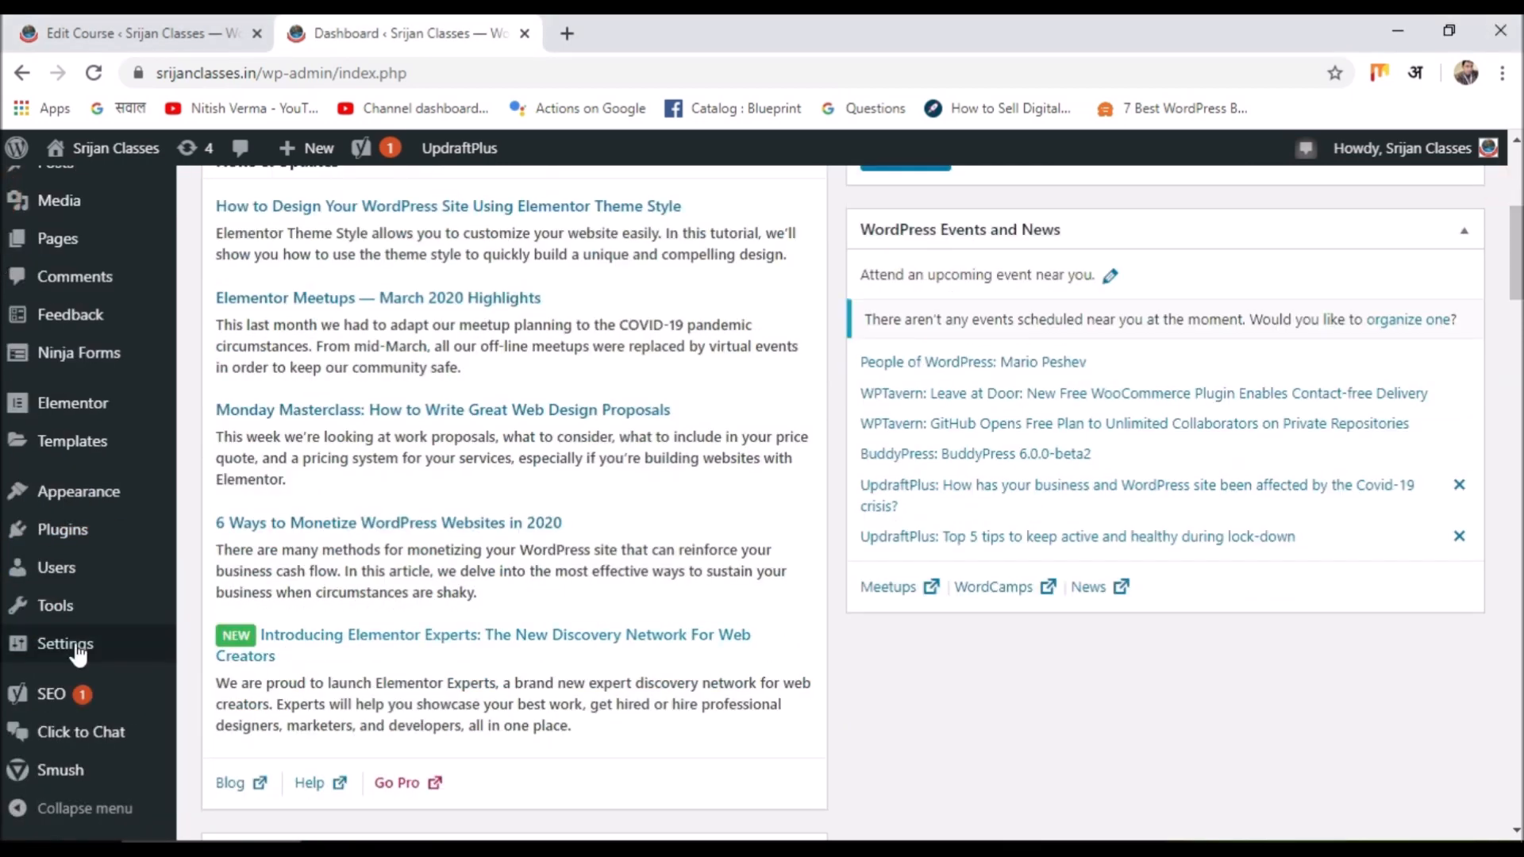
mouse_move(70, 547)
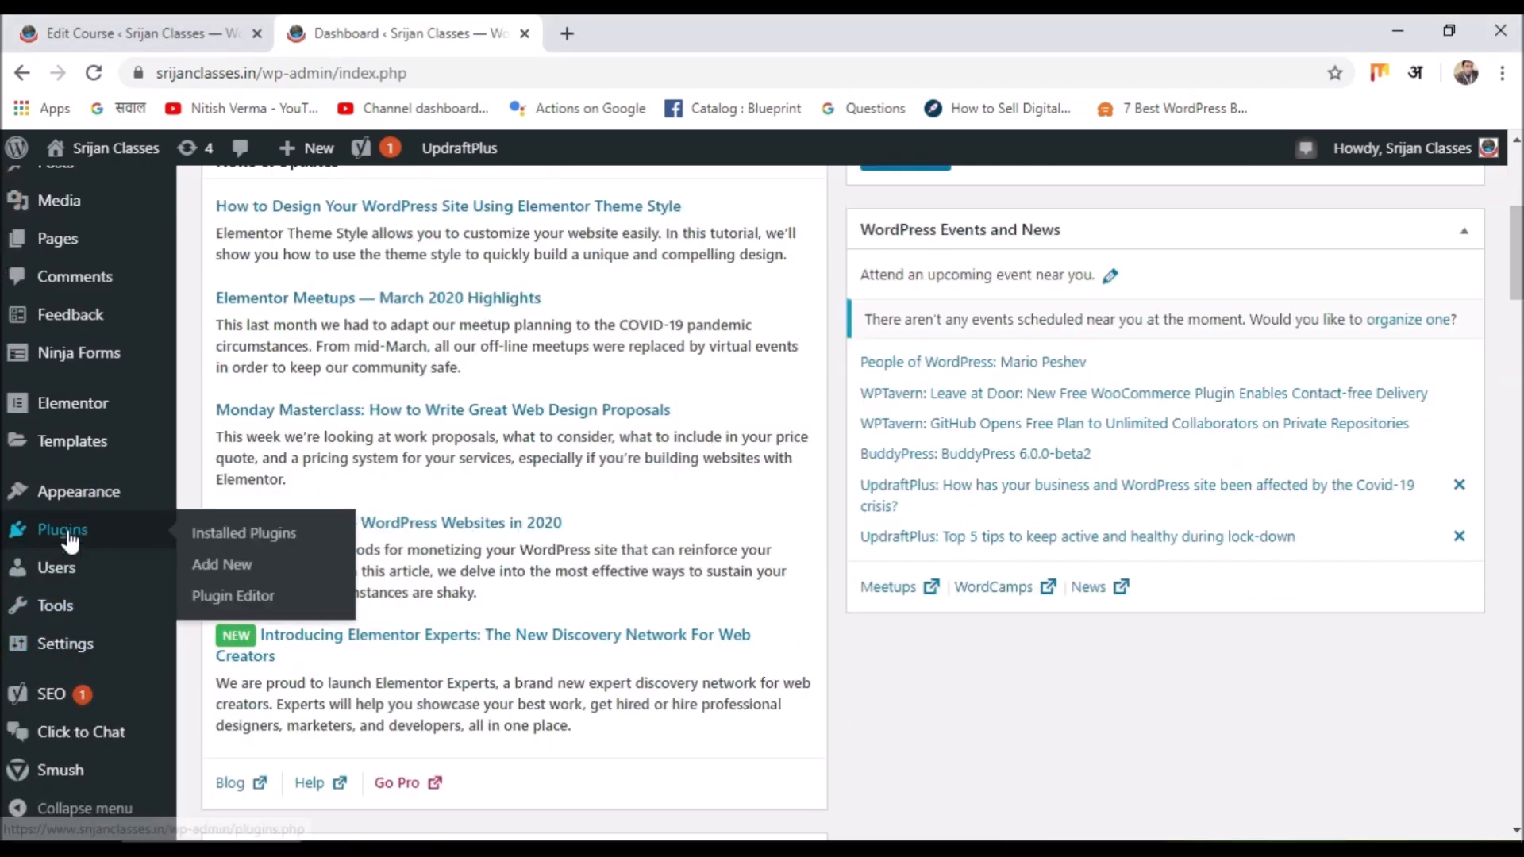
click(246, 565)
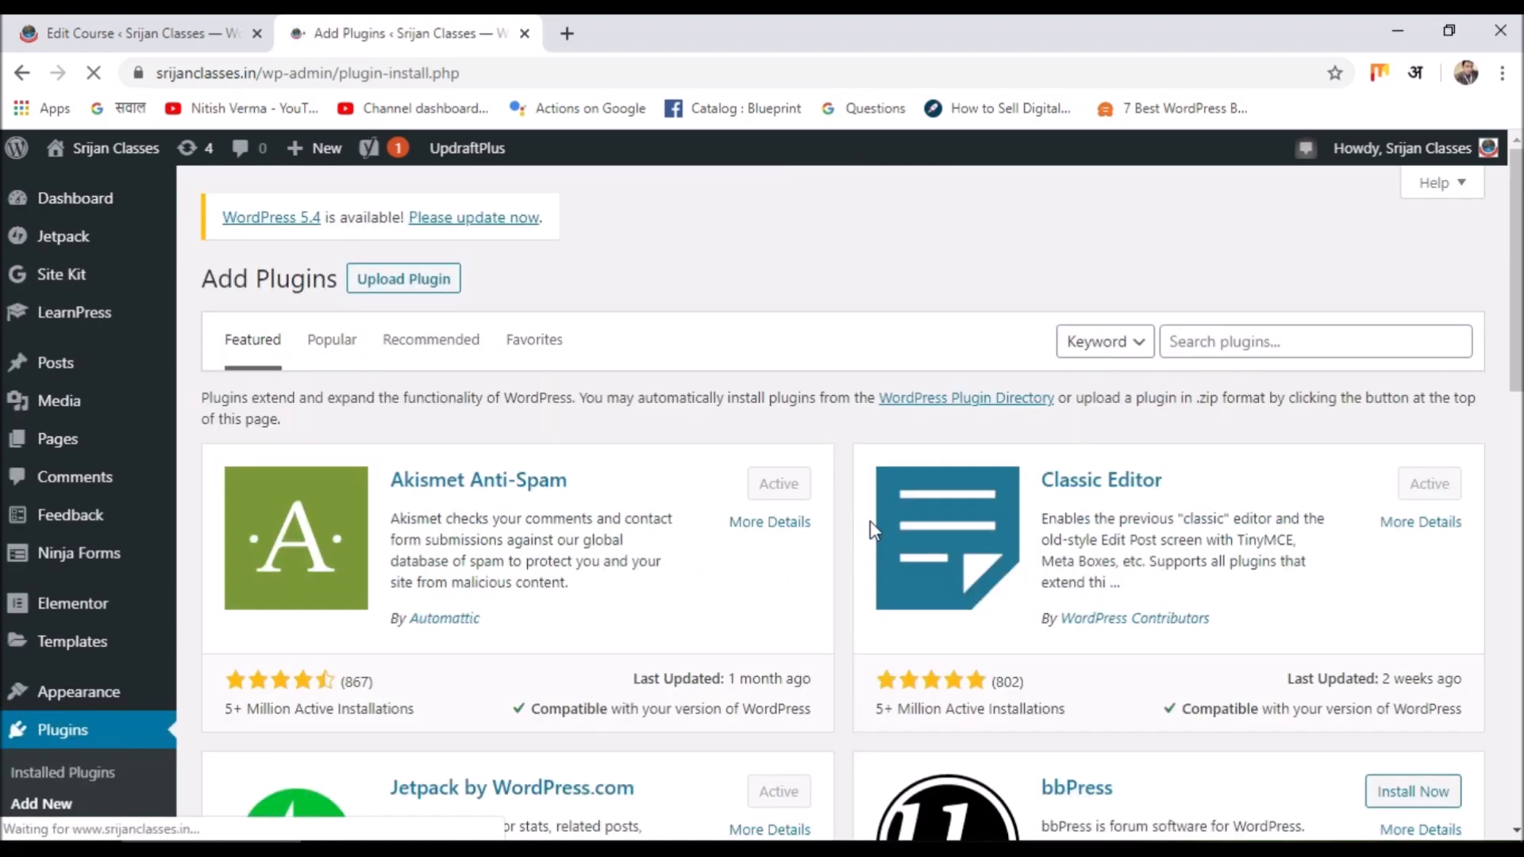
Search plugins for 'Learn Press' and confirm LearnPress – WordPress LMS Plugin is Active.
click(1306, 336)
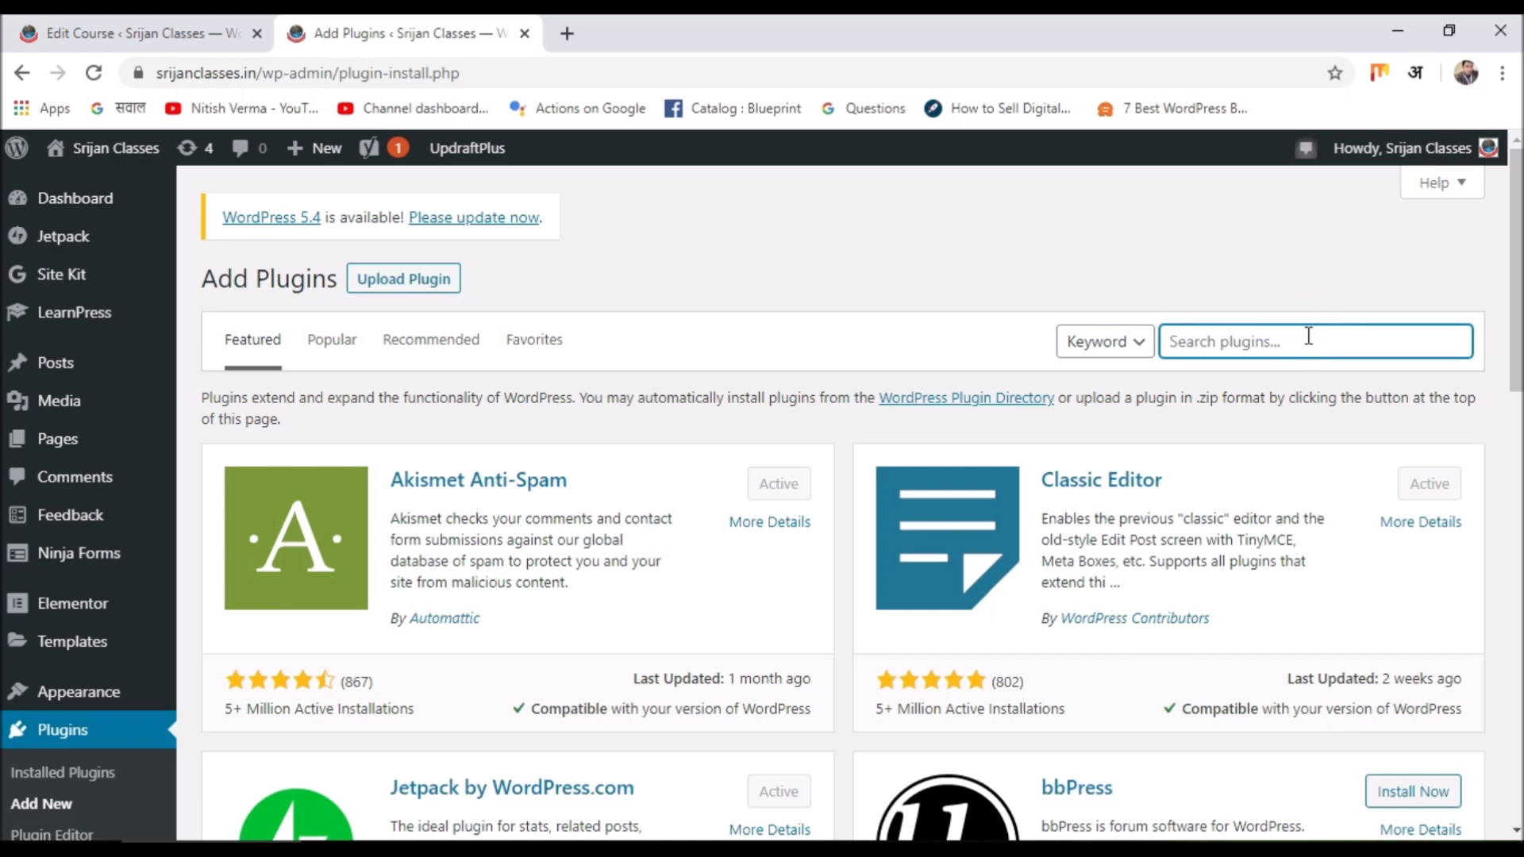
text(Learn)
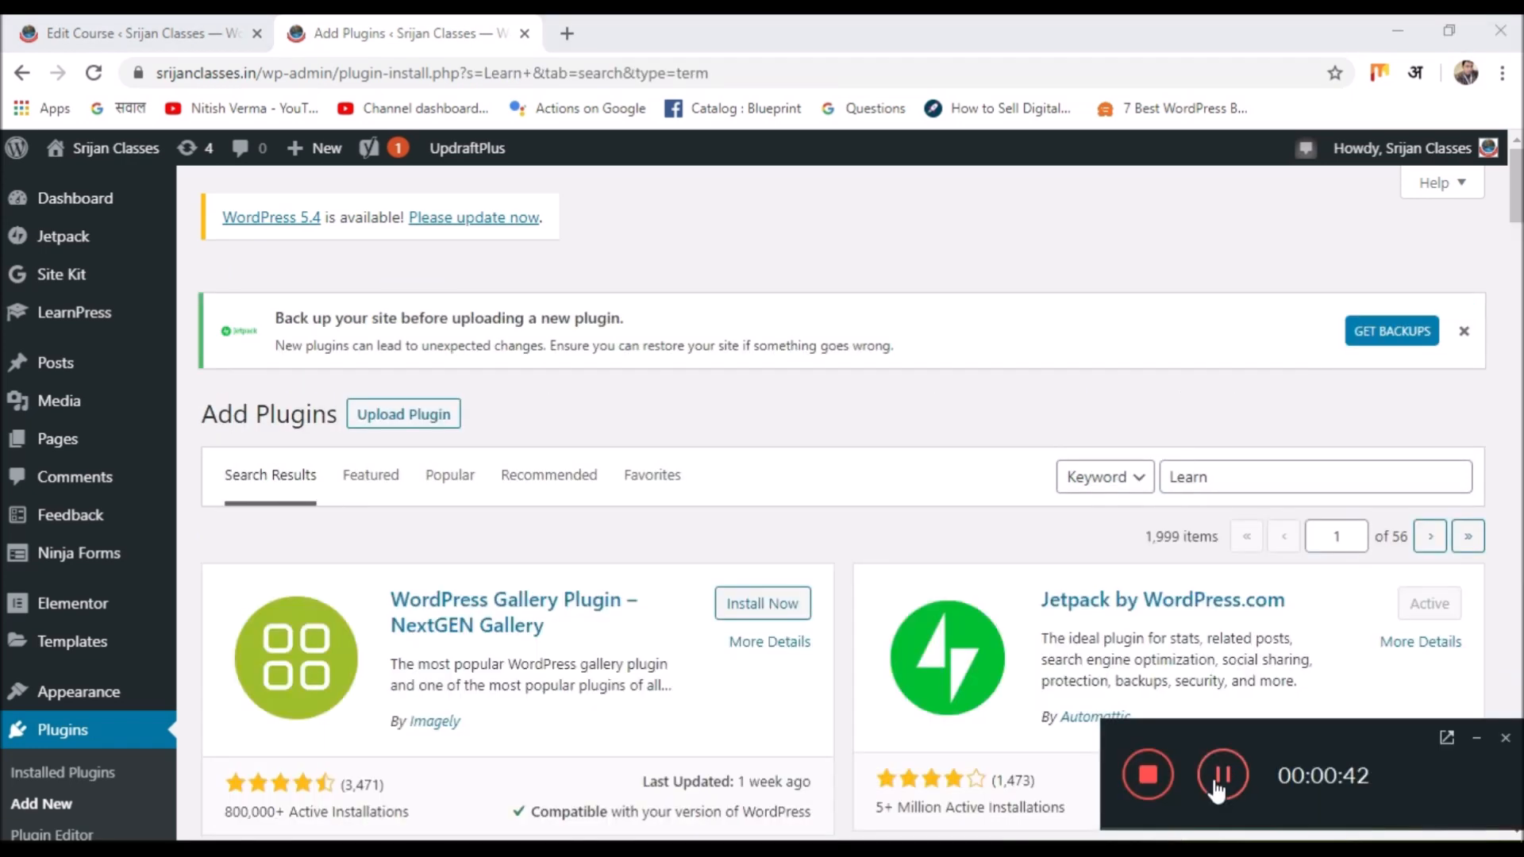
click(1474, 735)
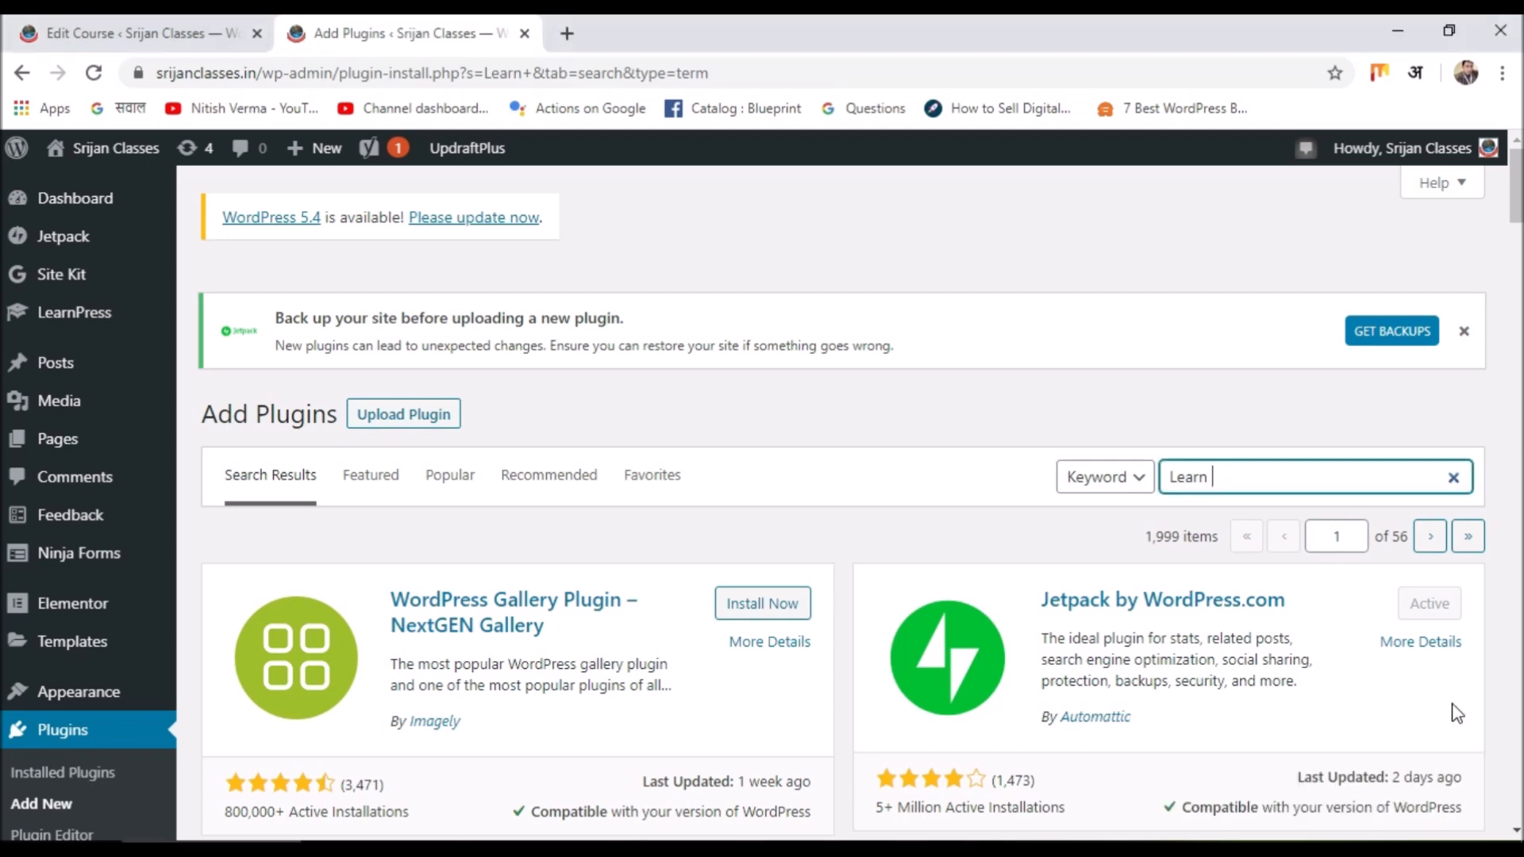
click(1304, 485)
text(Press)
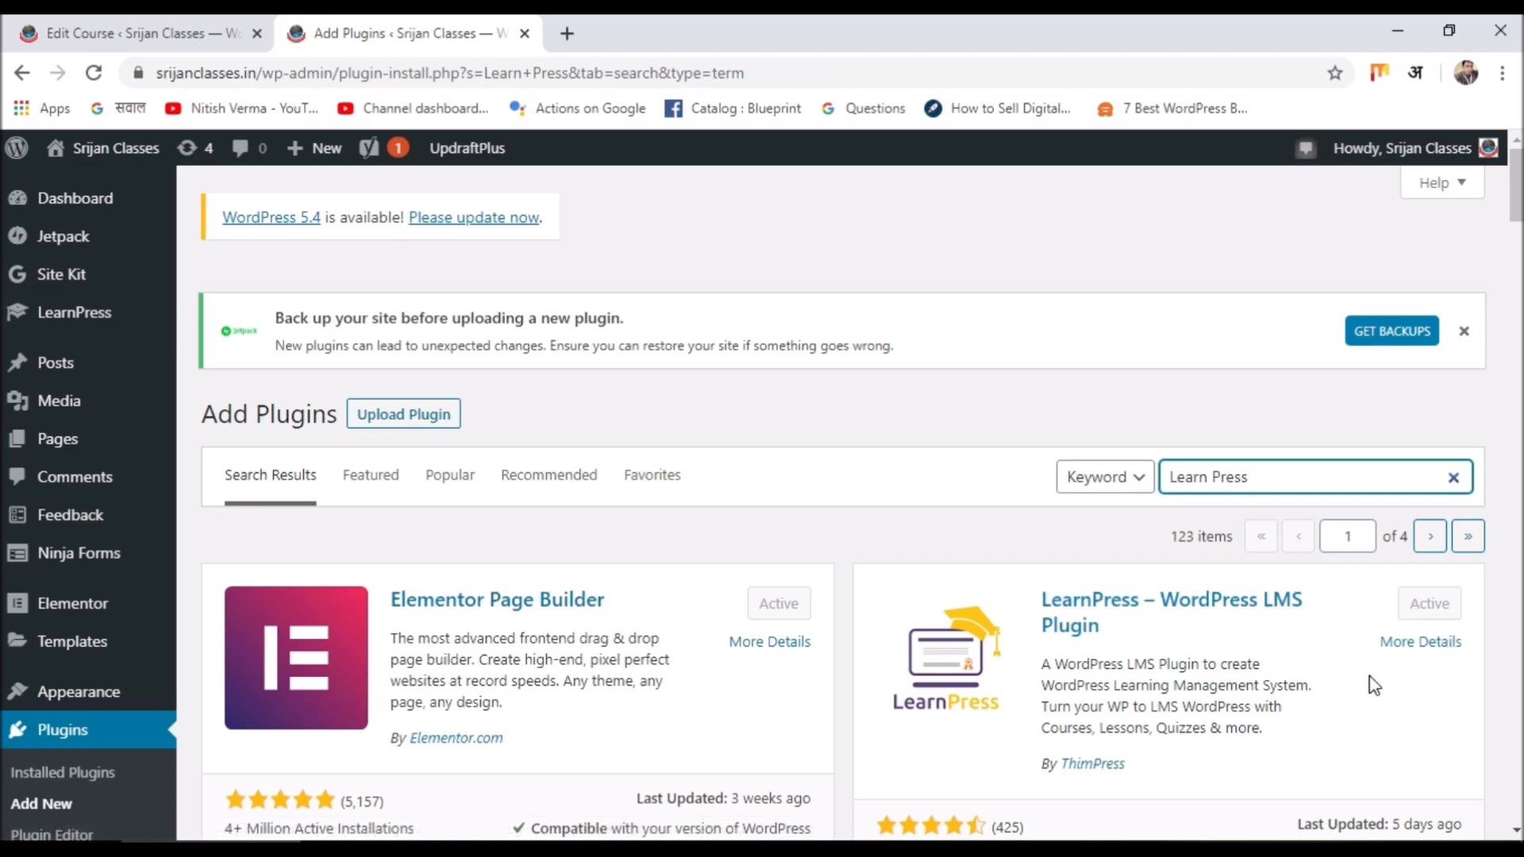
mouse_move(149, 533)
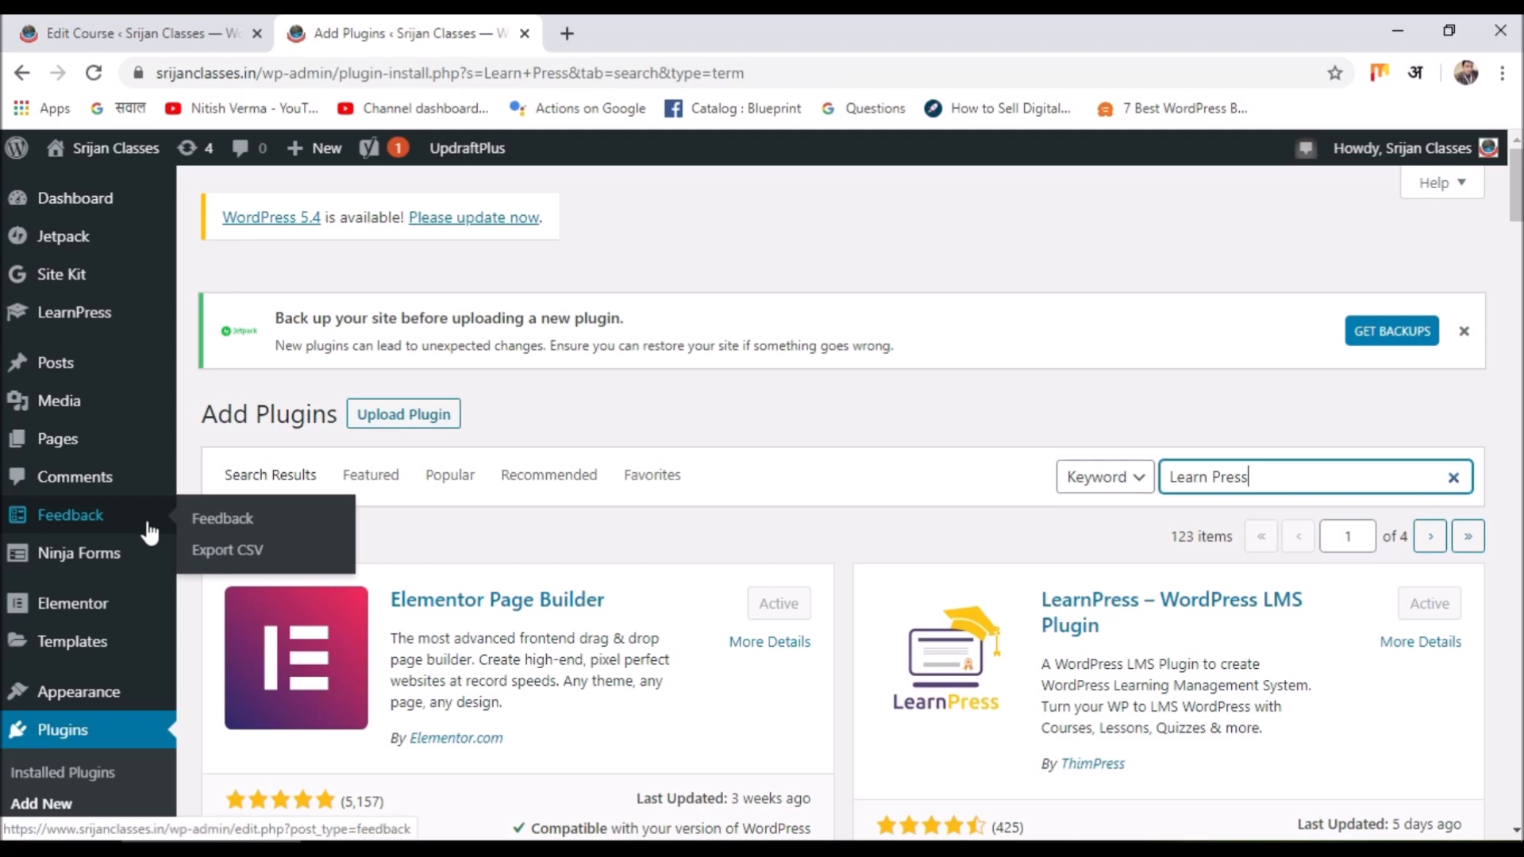
mouse_move(93, 321)
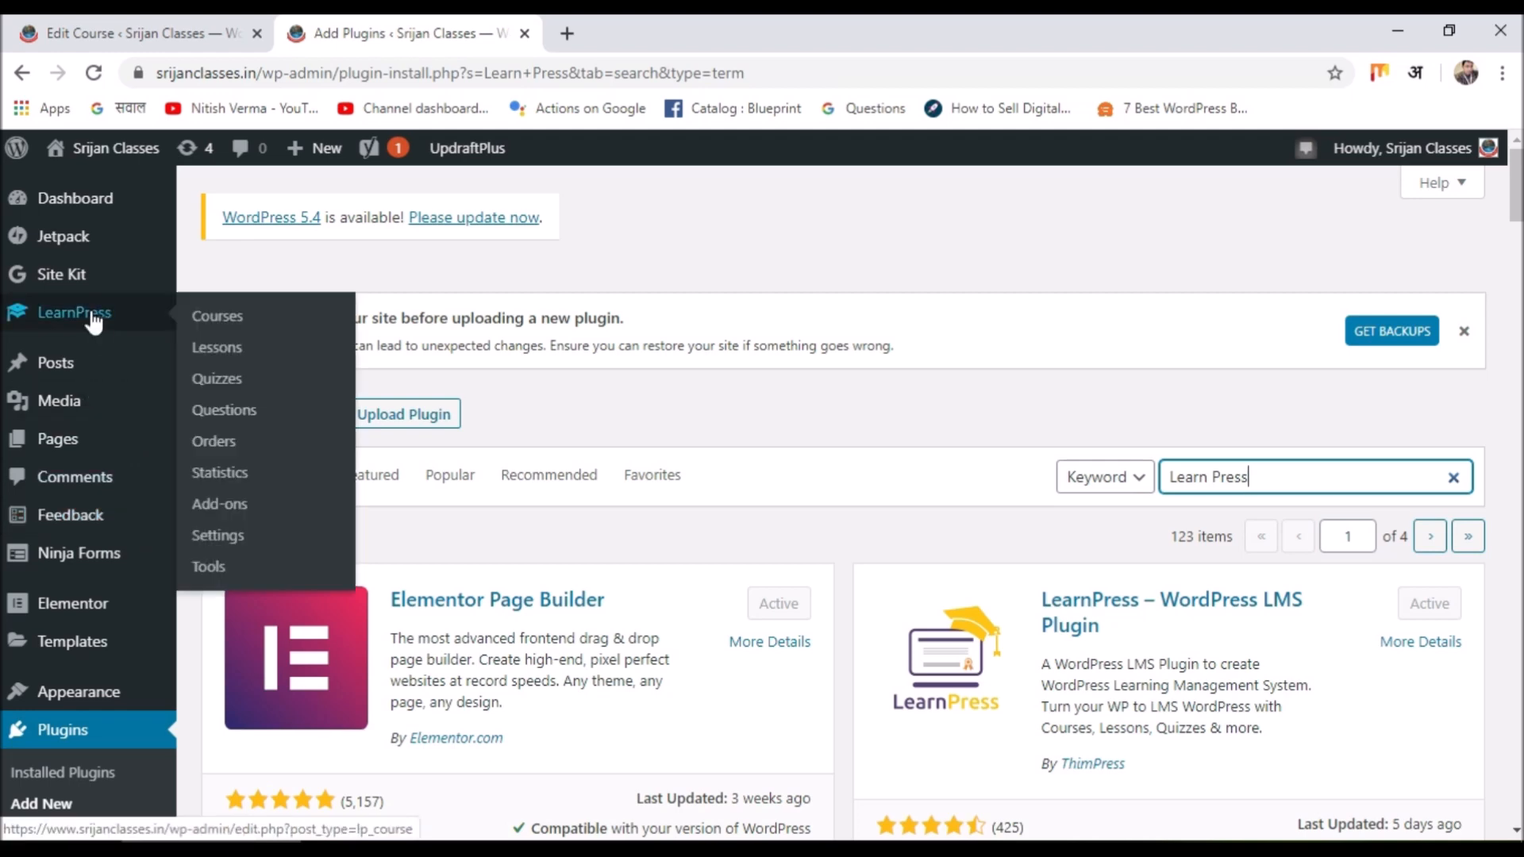
Open LearnPress Courses, review the Categories tab, then return to the 4-course list.
click(94, 321)
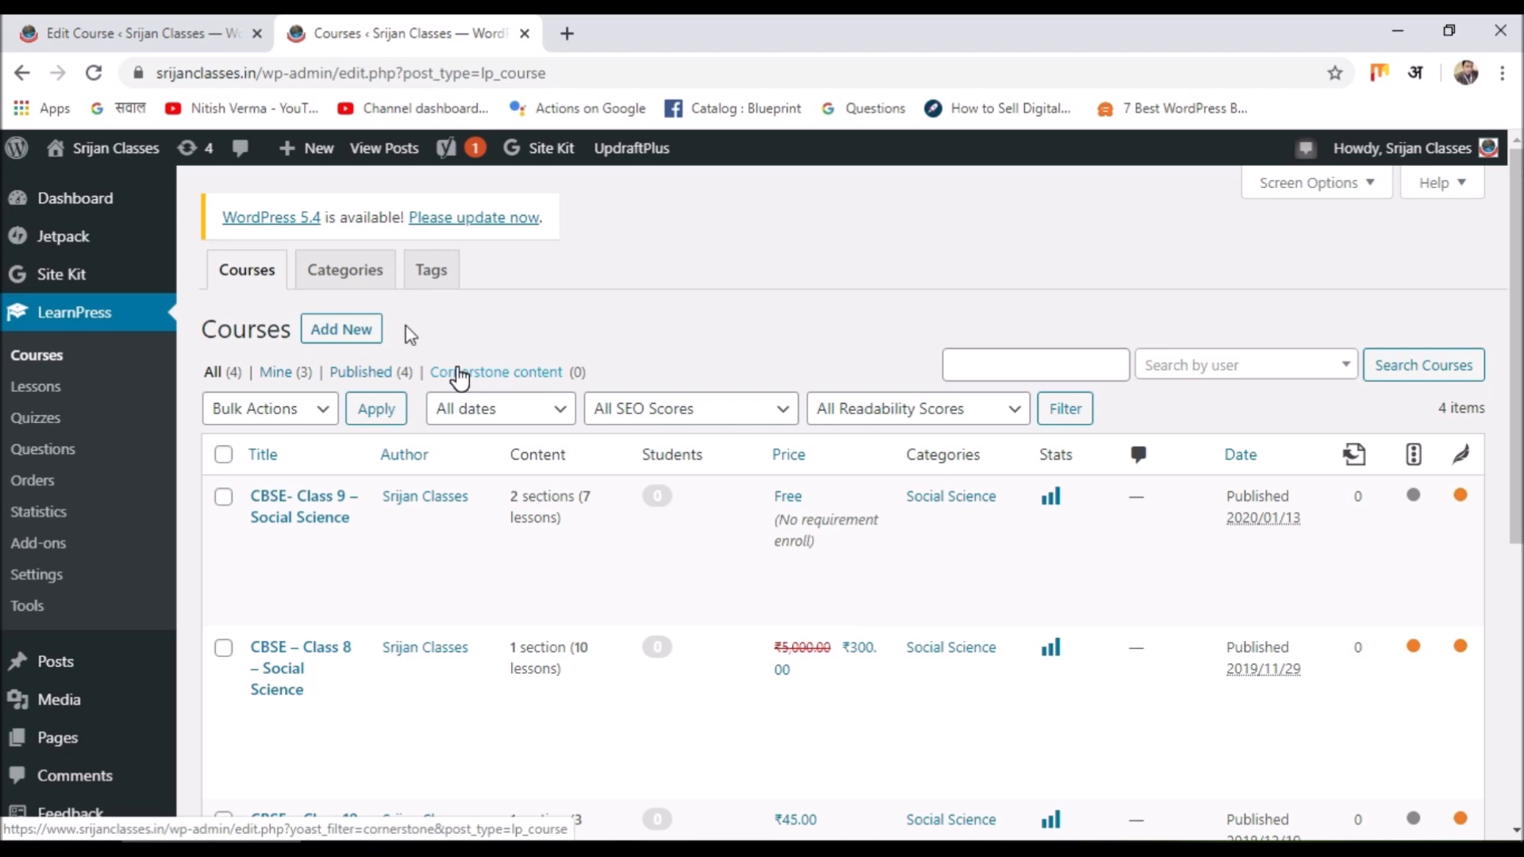
click(362, 284)
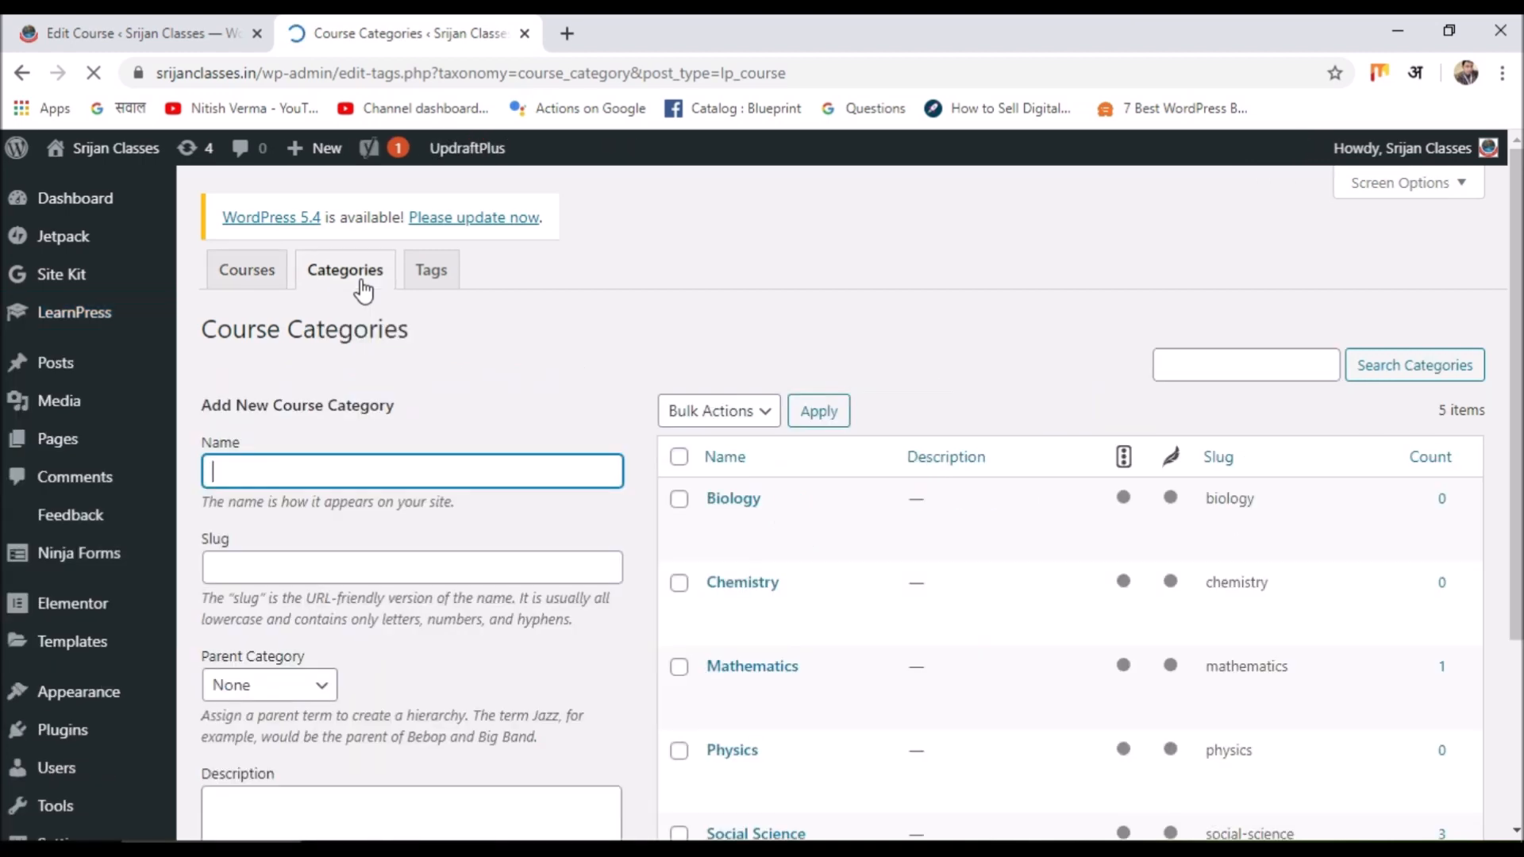
scroll(890, 363, down, 3)
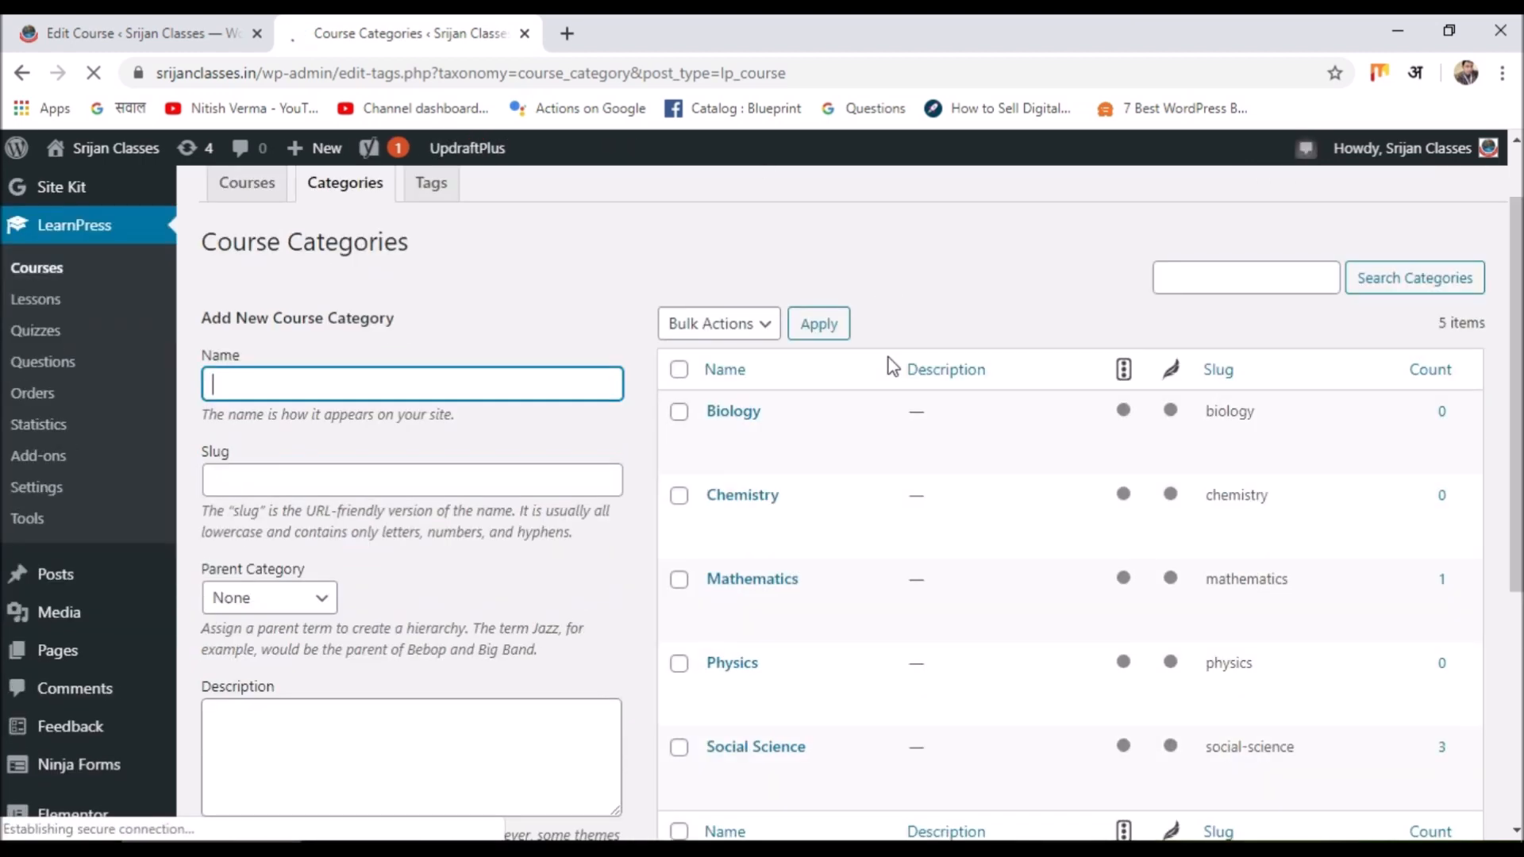
scroll(890, 363, up, 3)
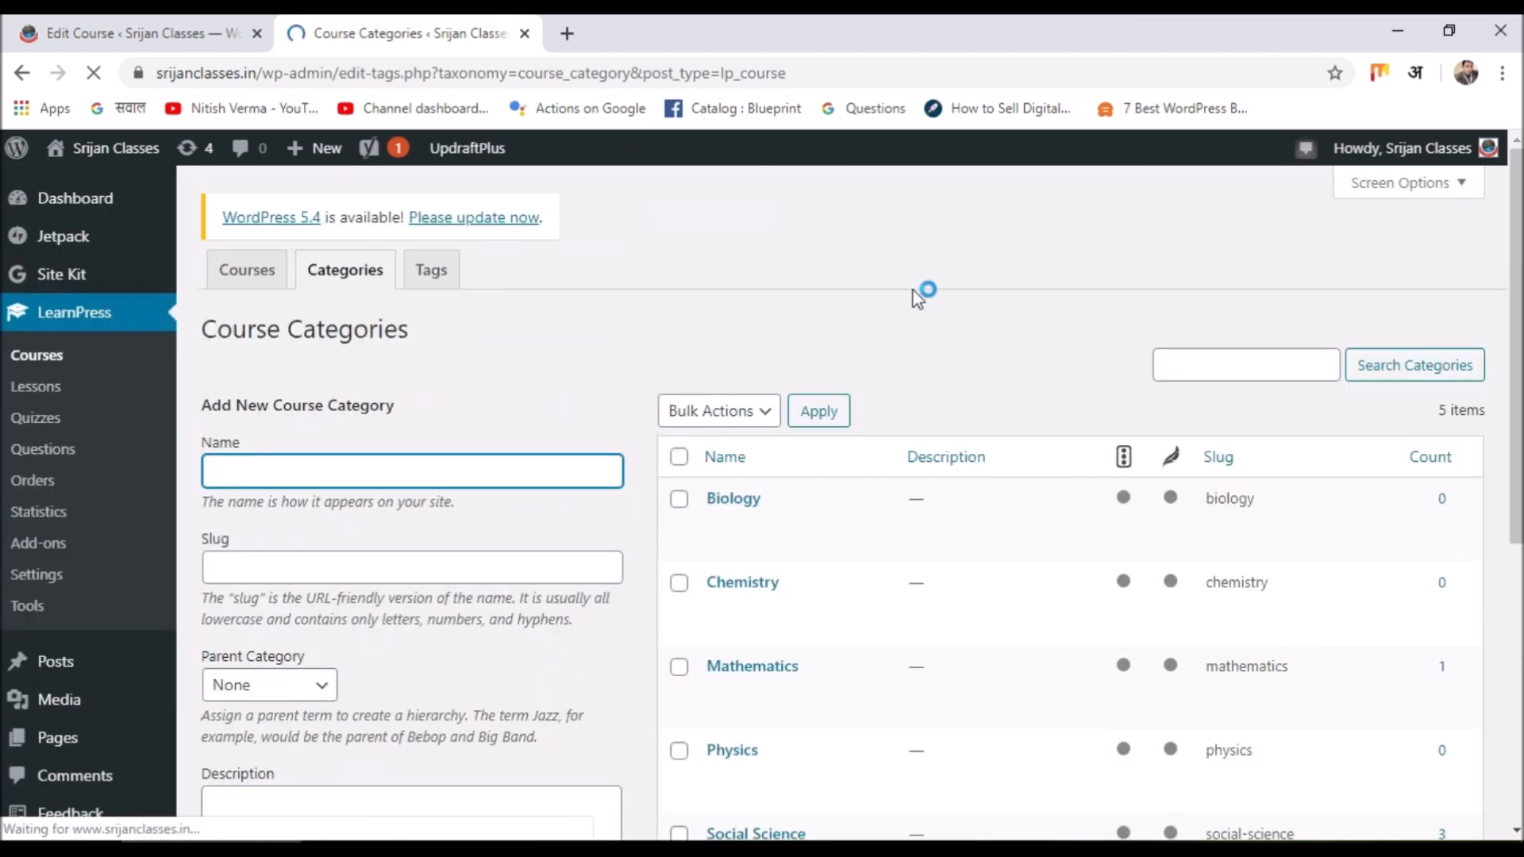
scroll(905, 350, down, 3)
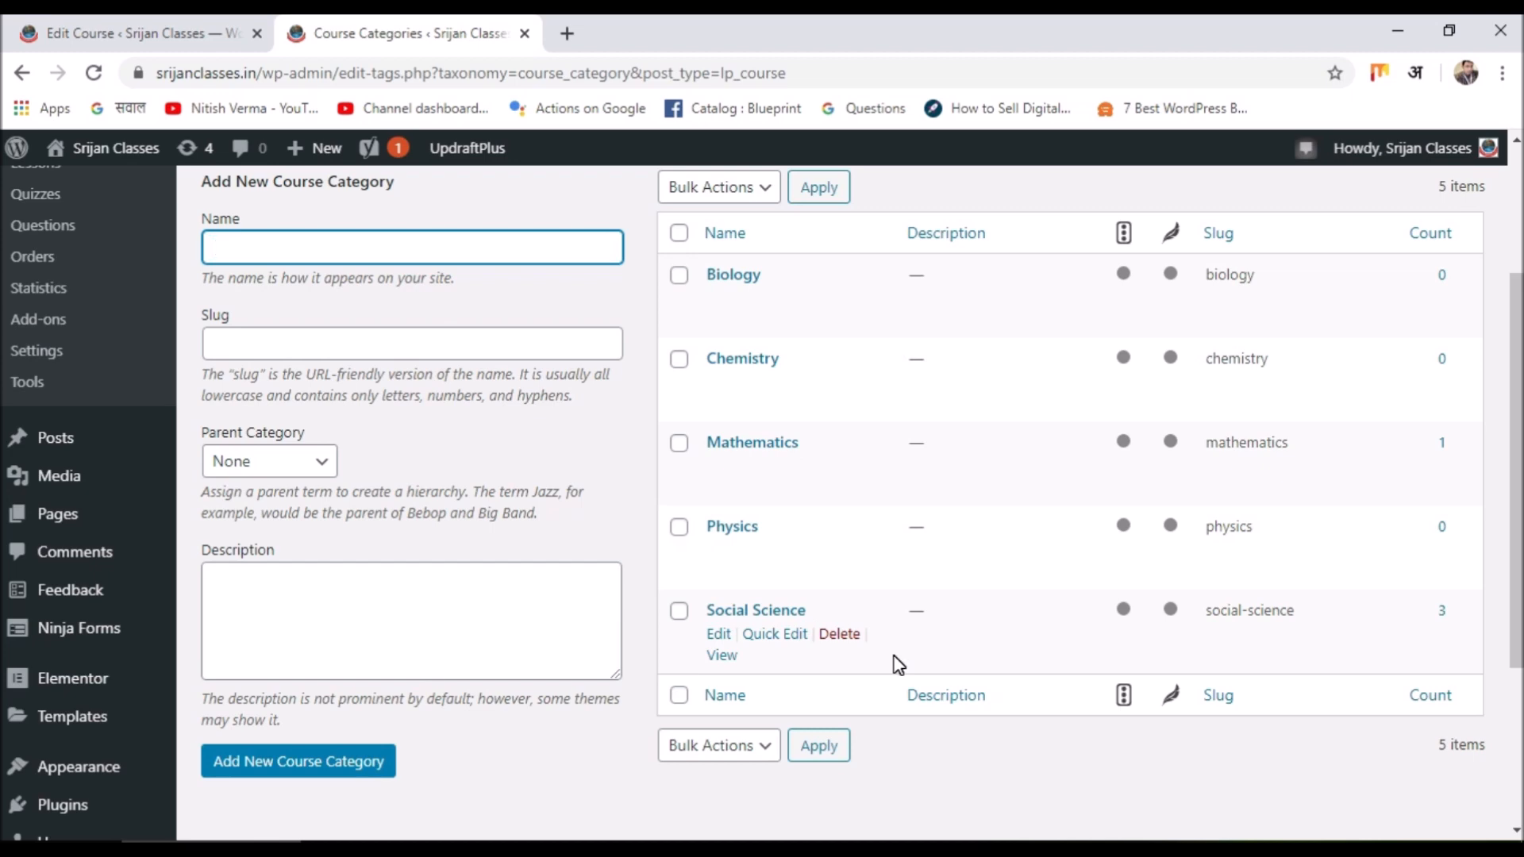
scroll(897, 663, up, 3)
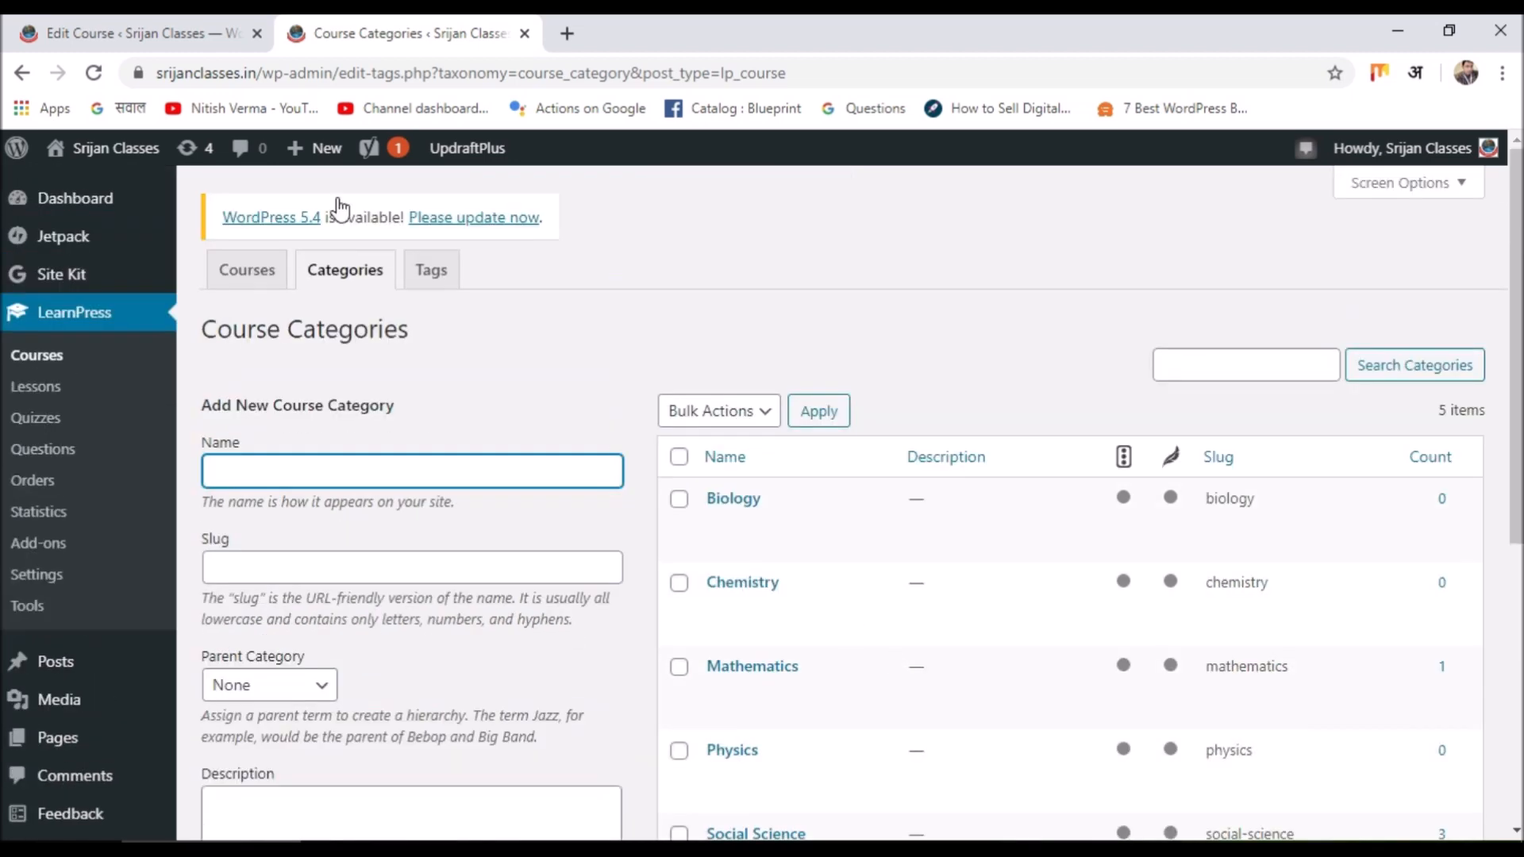
click(247, 276)
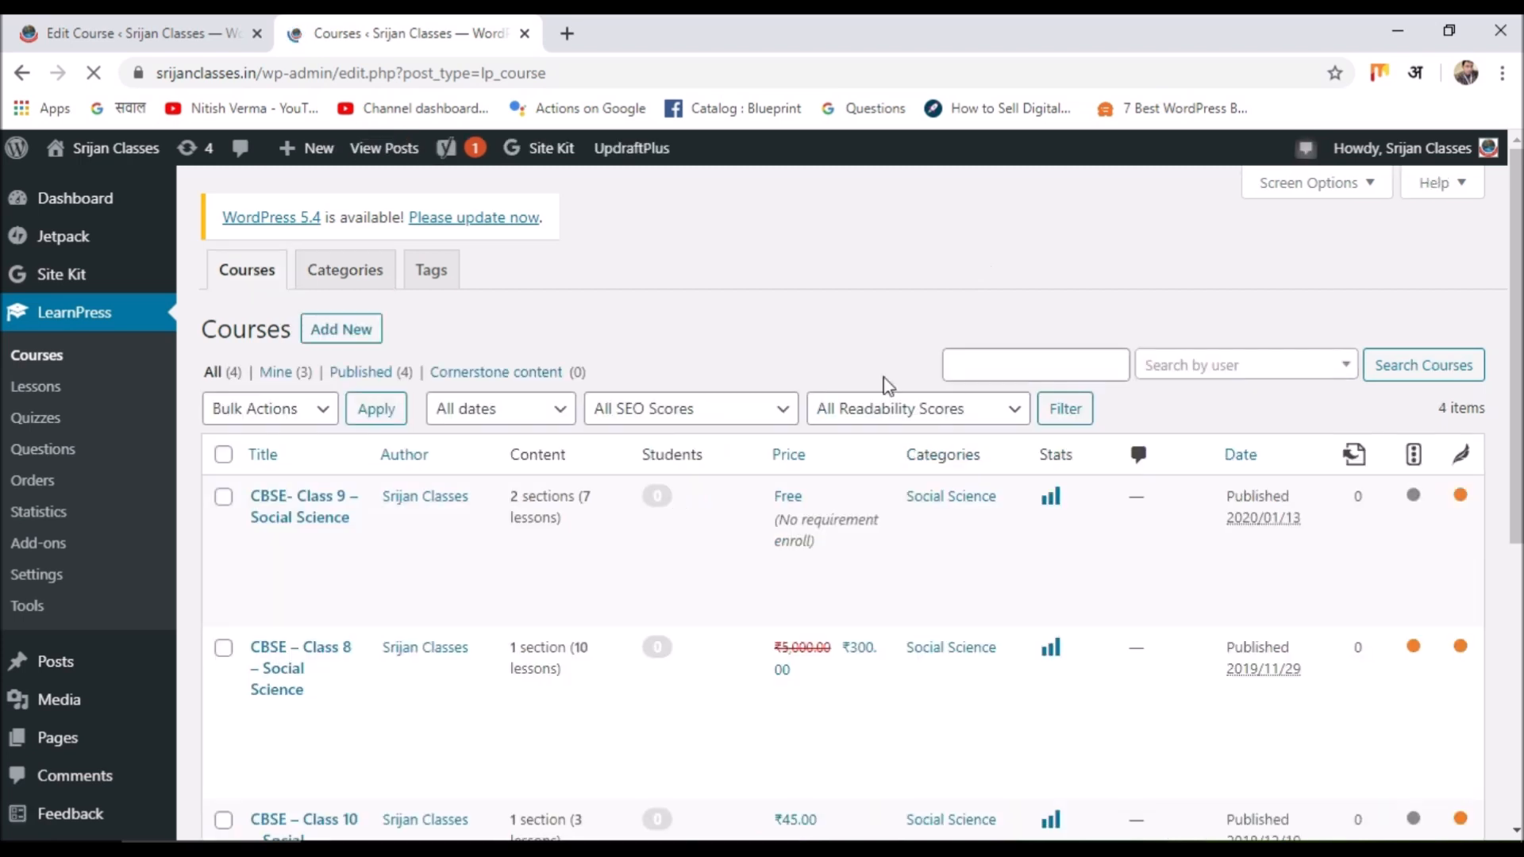
scroll(881, 387, down, 1)
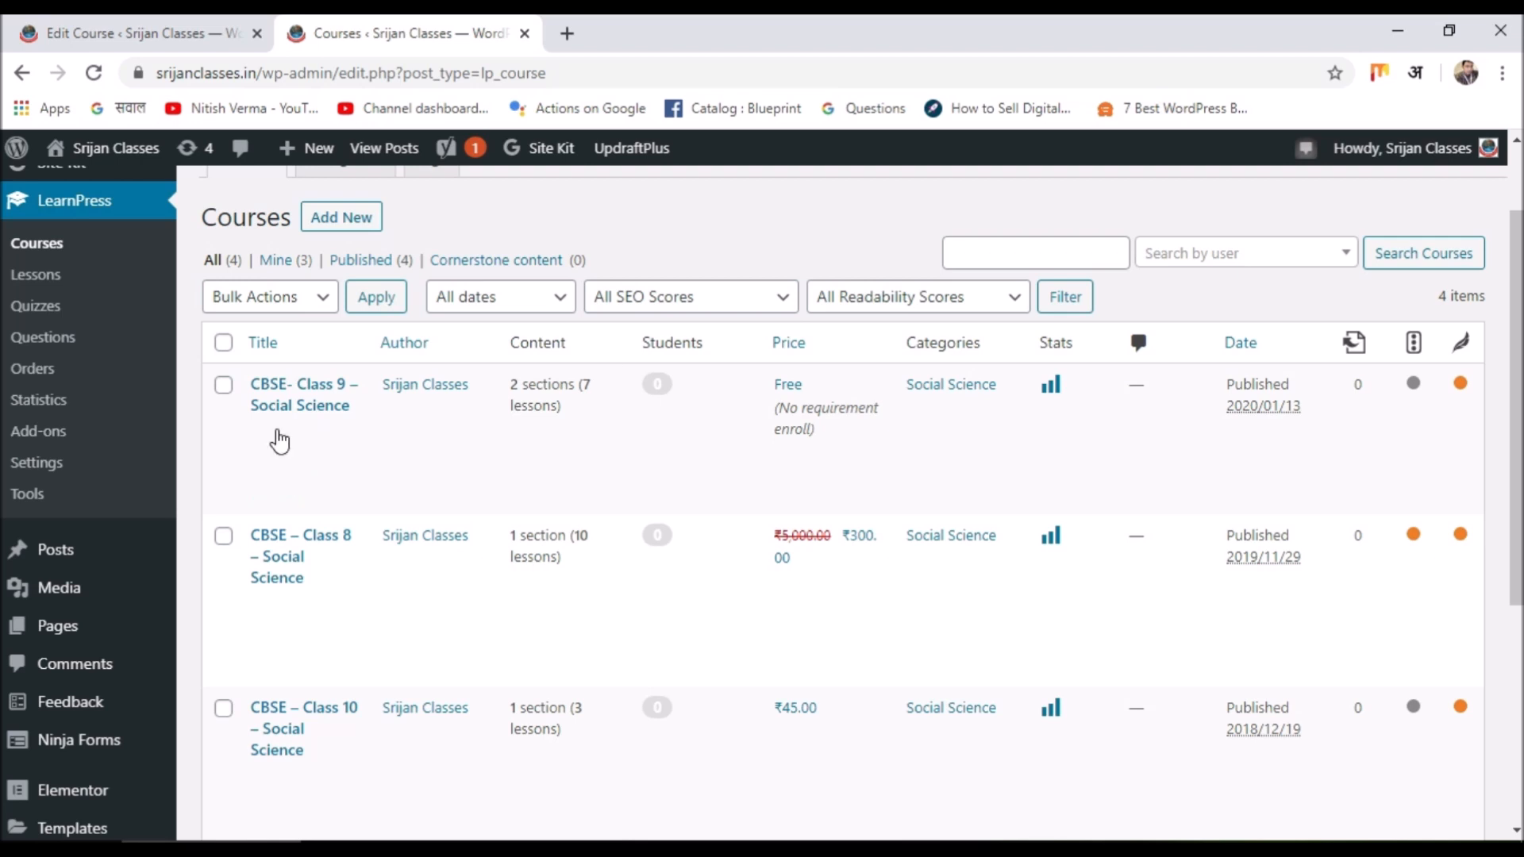
Open the CBSE- Class 9 - Social Science course editor and scroll to its Curriculum.
click(259, 432)
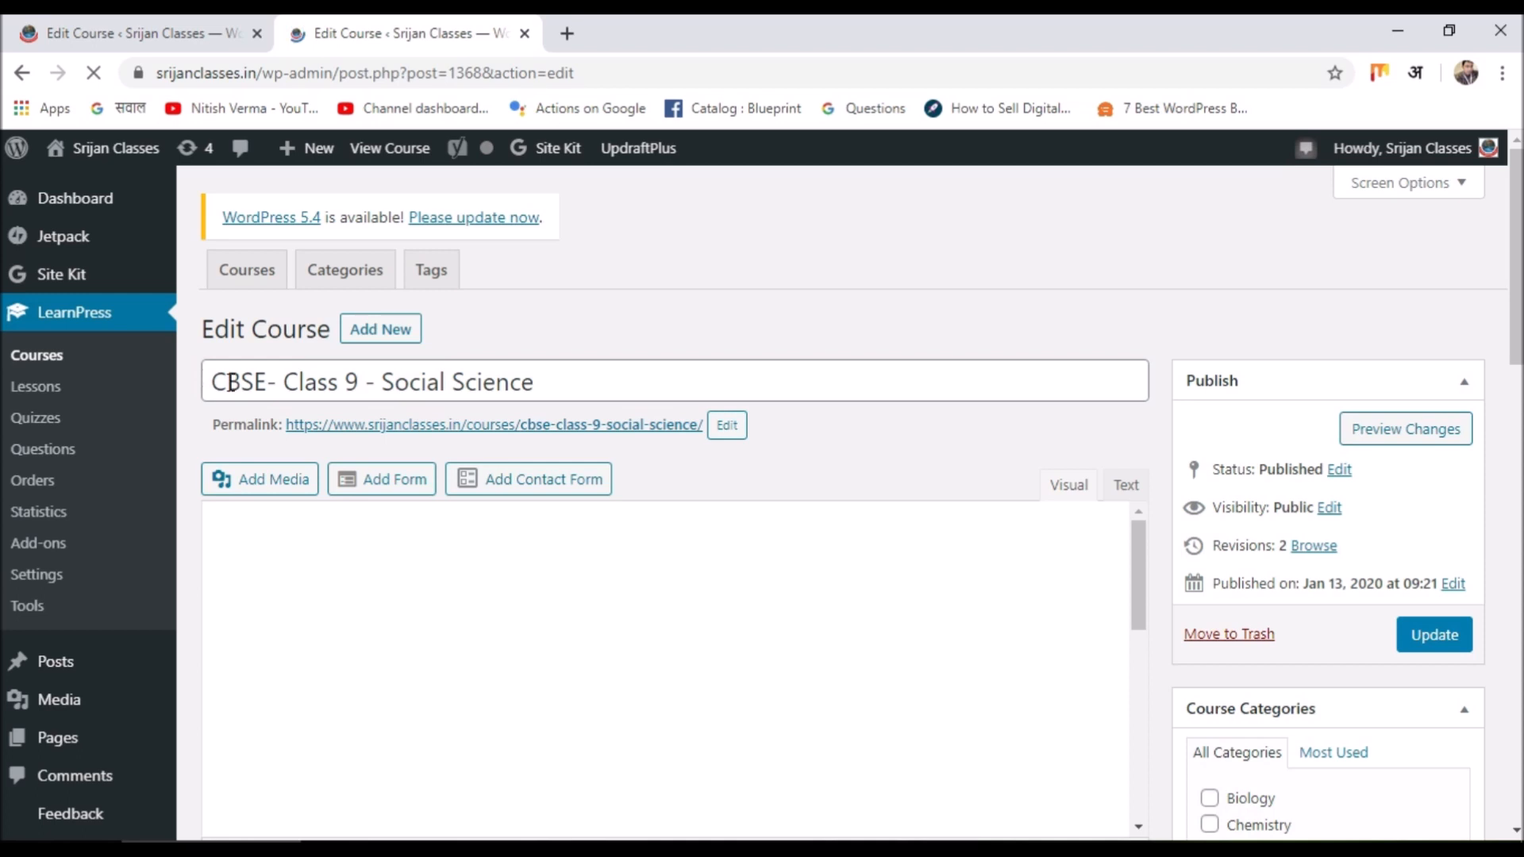
scroll(595, 391, down, 3)
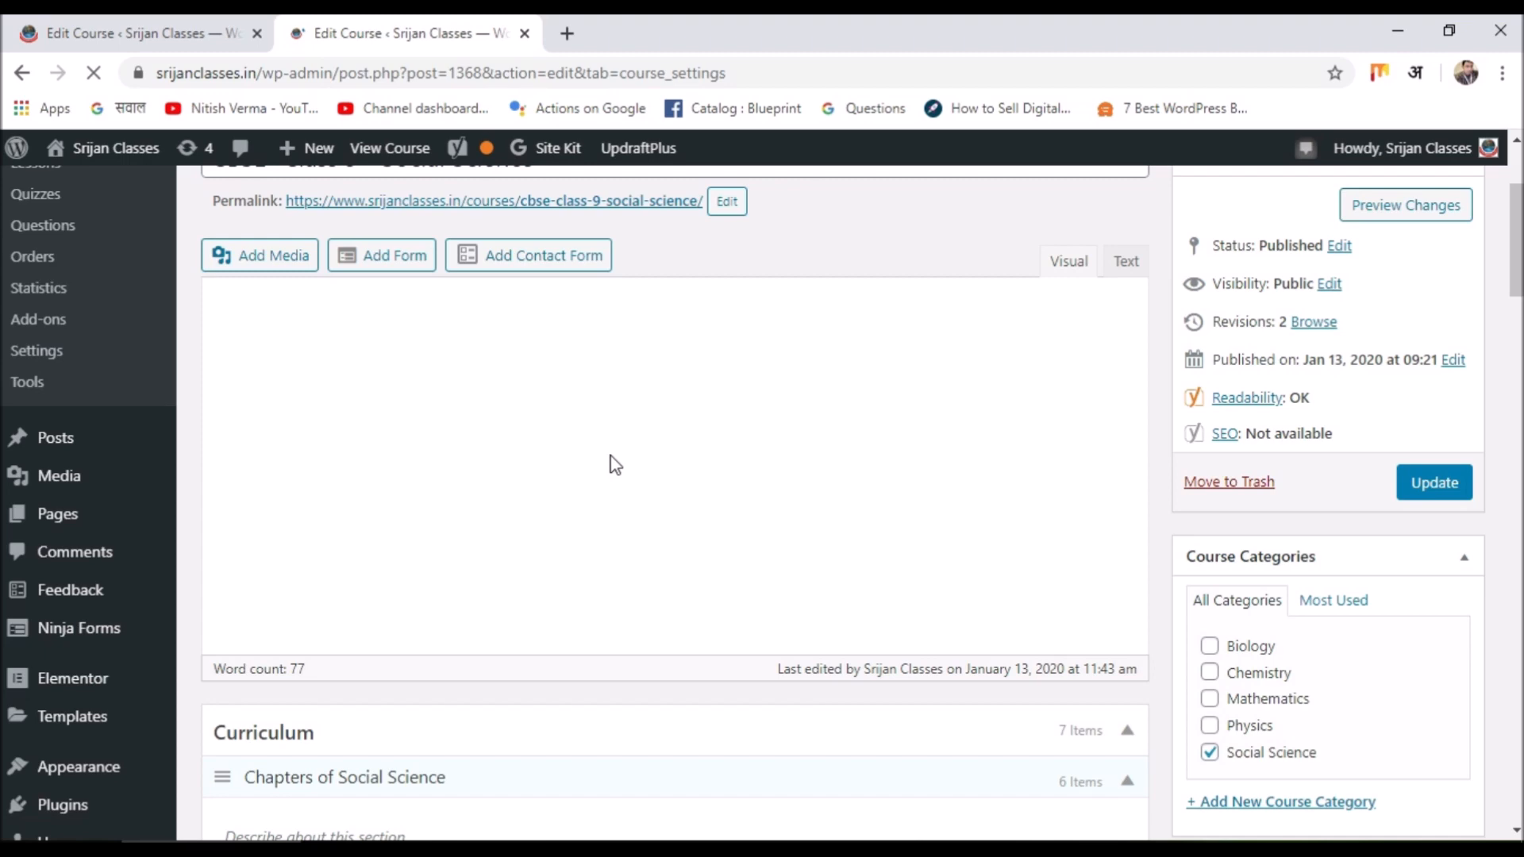
scroll(615, 465, down, 6)
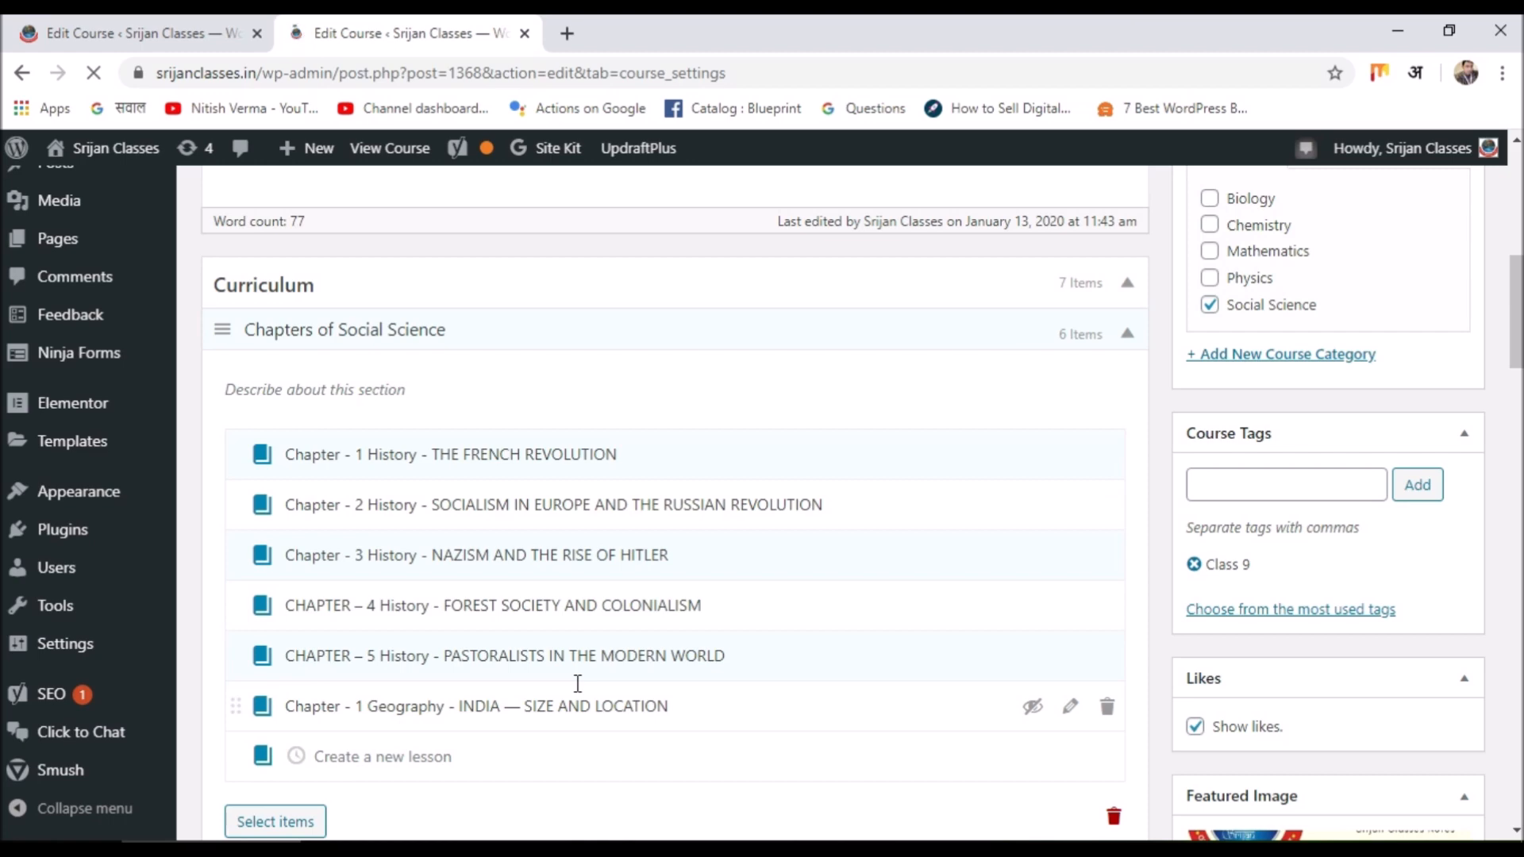
scroll(578, 683, up, 8)
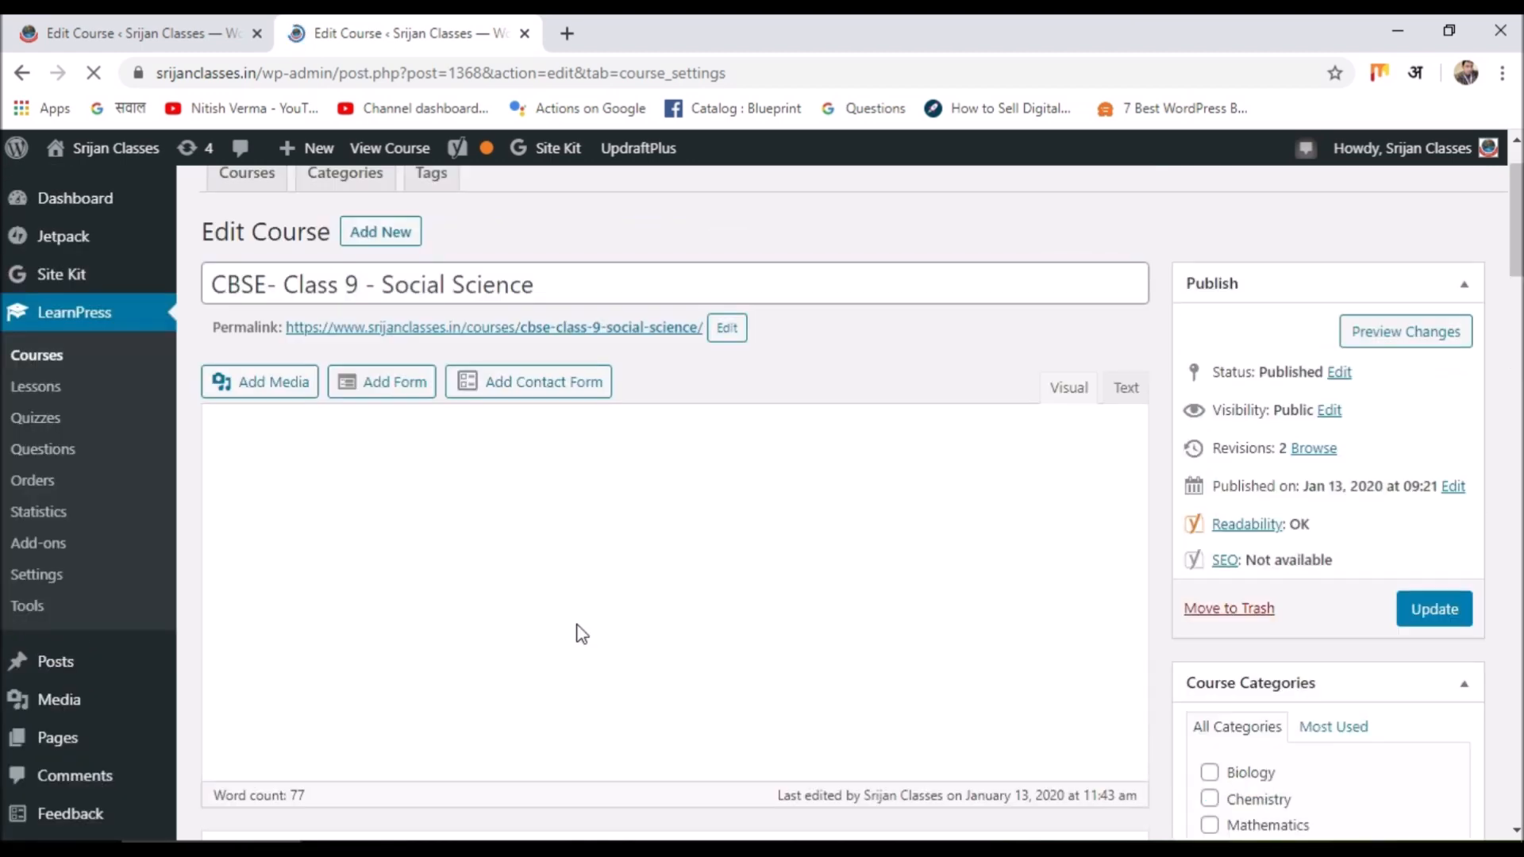
scroll(582, 633, down, 8)
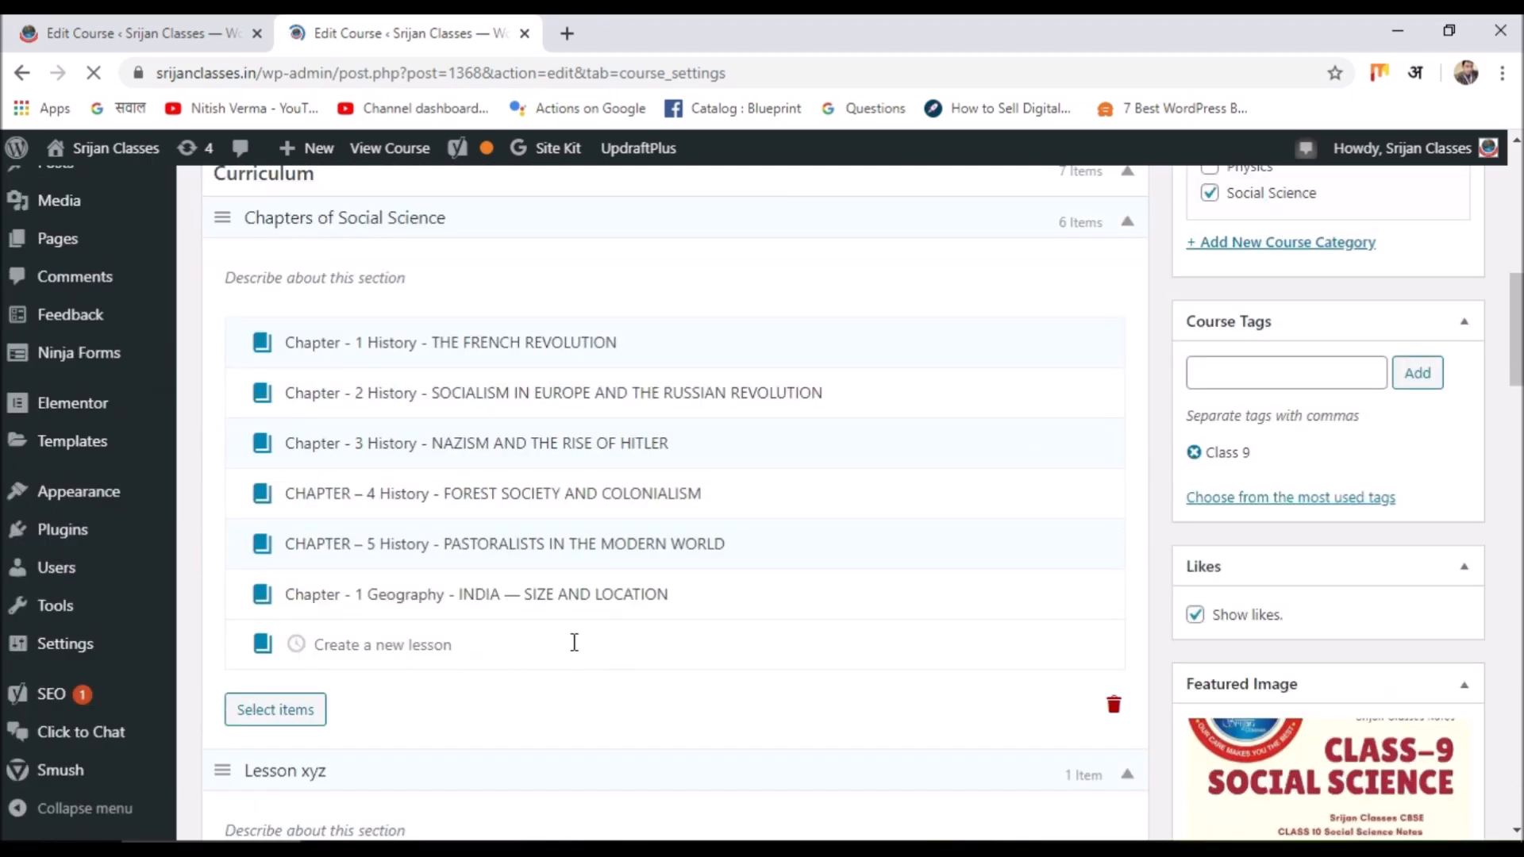
scroll(577, 651, down, 2)
scroll(577, 651, down, 3)
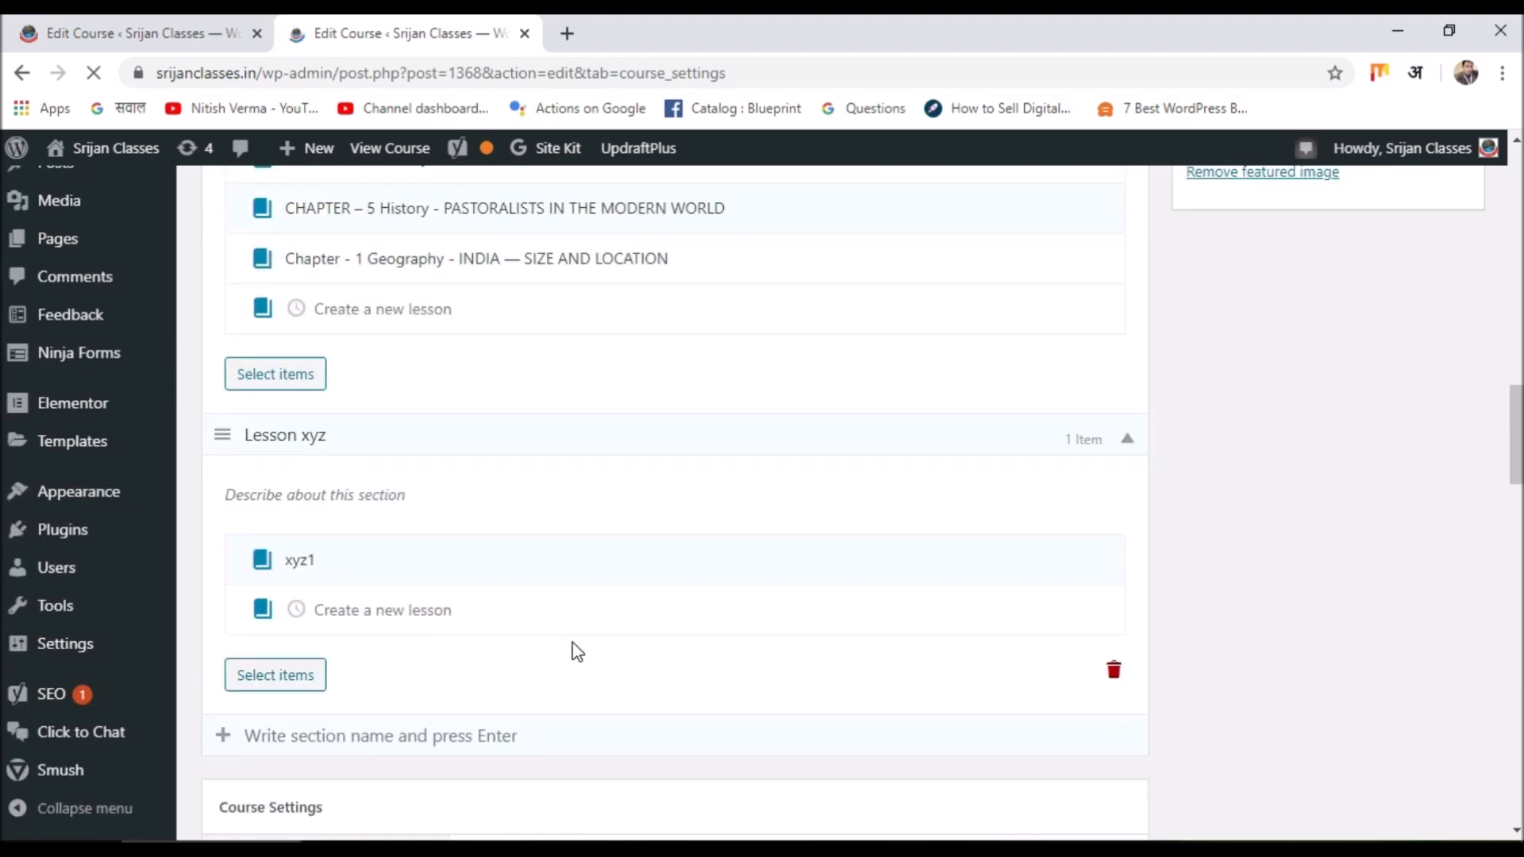
scroll(577, 651, up, 10)
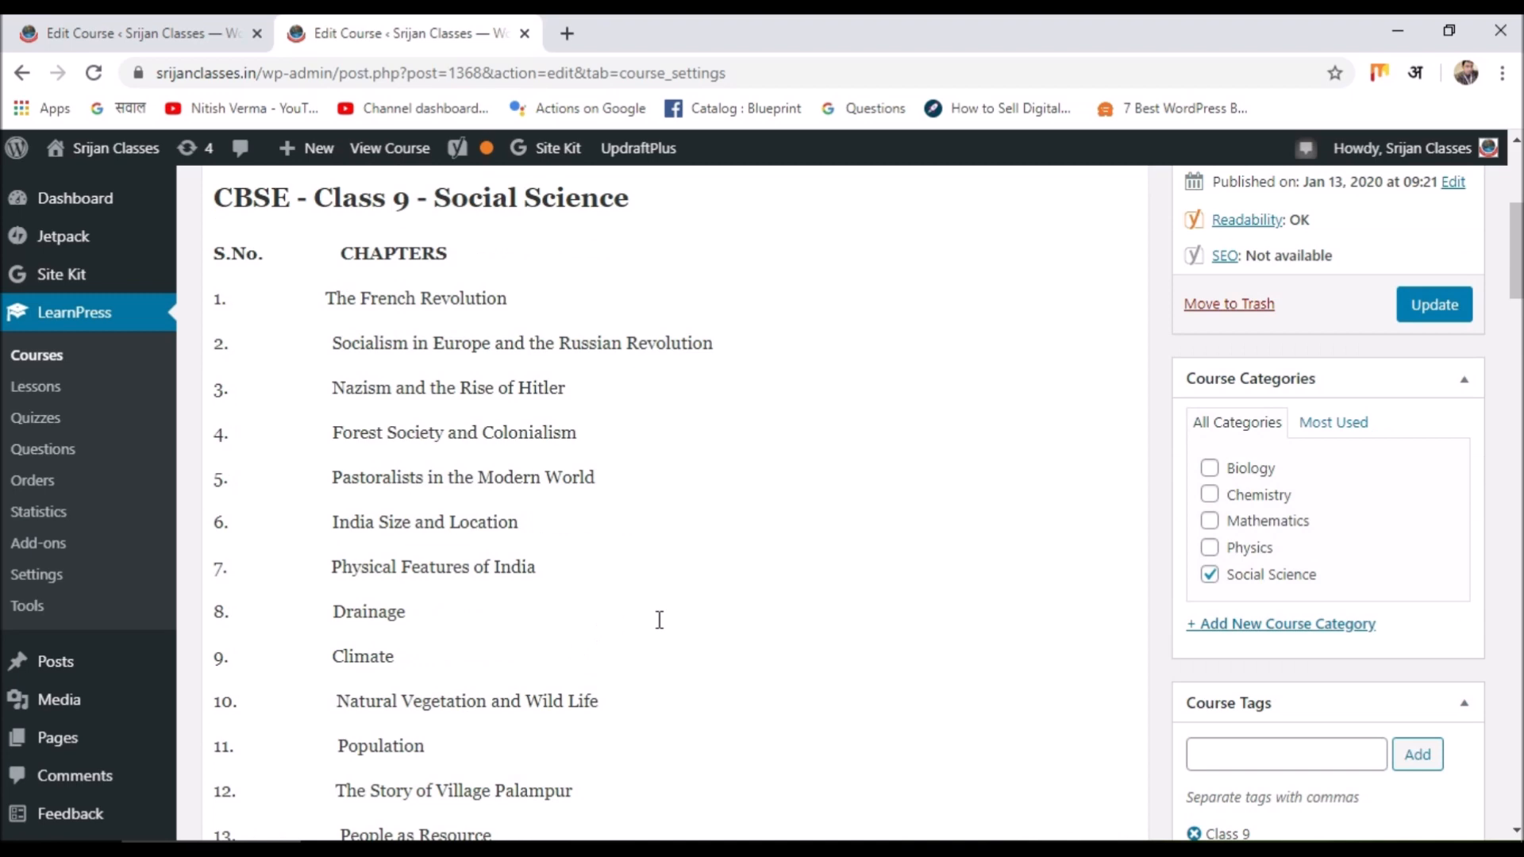
scroll(663, 616, up, 5)
scroll(667, 611, down, 3)
scroll(667, 612, up, 3)
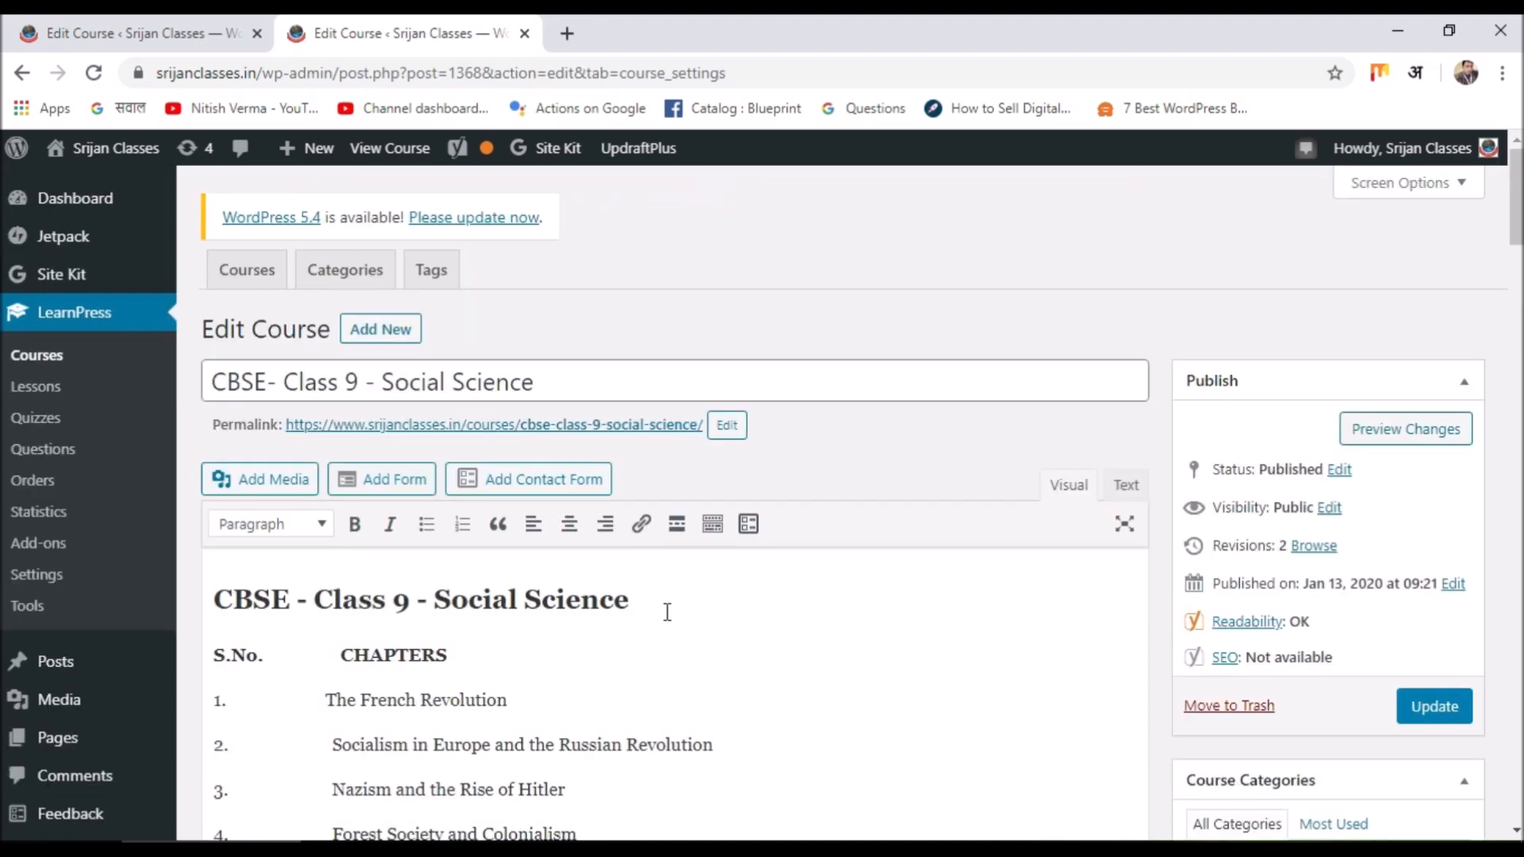
scroll(666, 611, down, 6)
scroll(666, 623, down, 4)
scroll(667, 627, down, 3)
scroll(667, 627, up, 10)
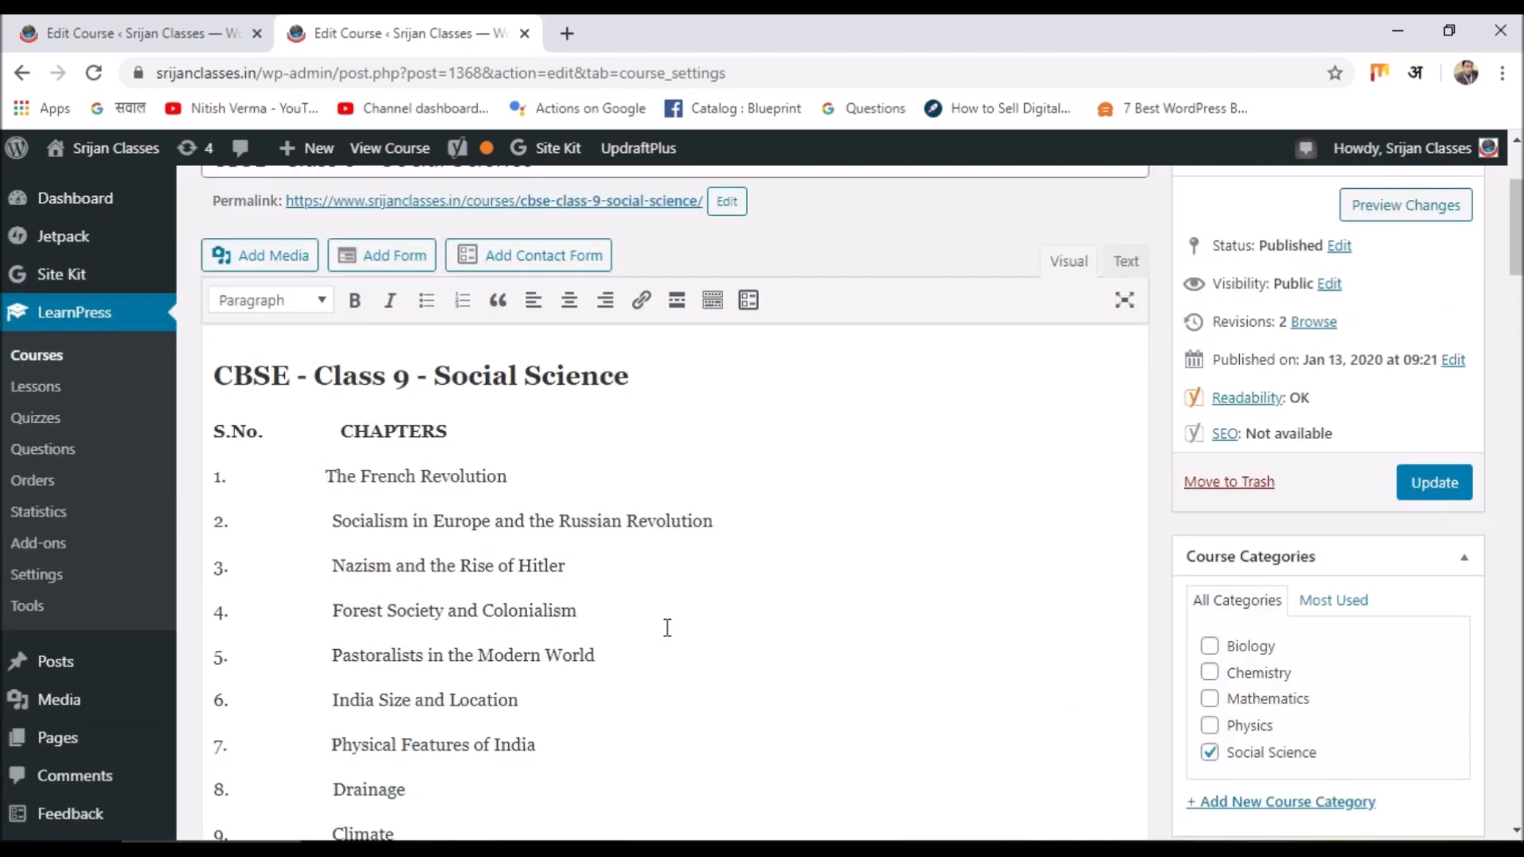
scroll(613, 478, down, 4)
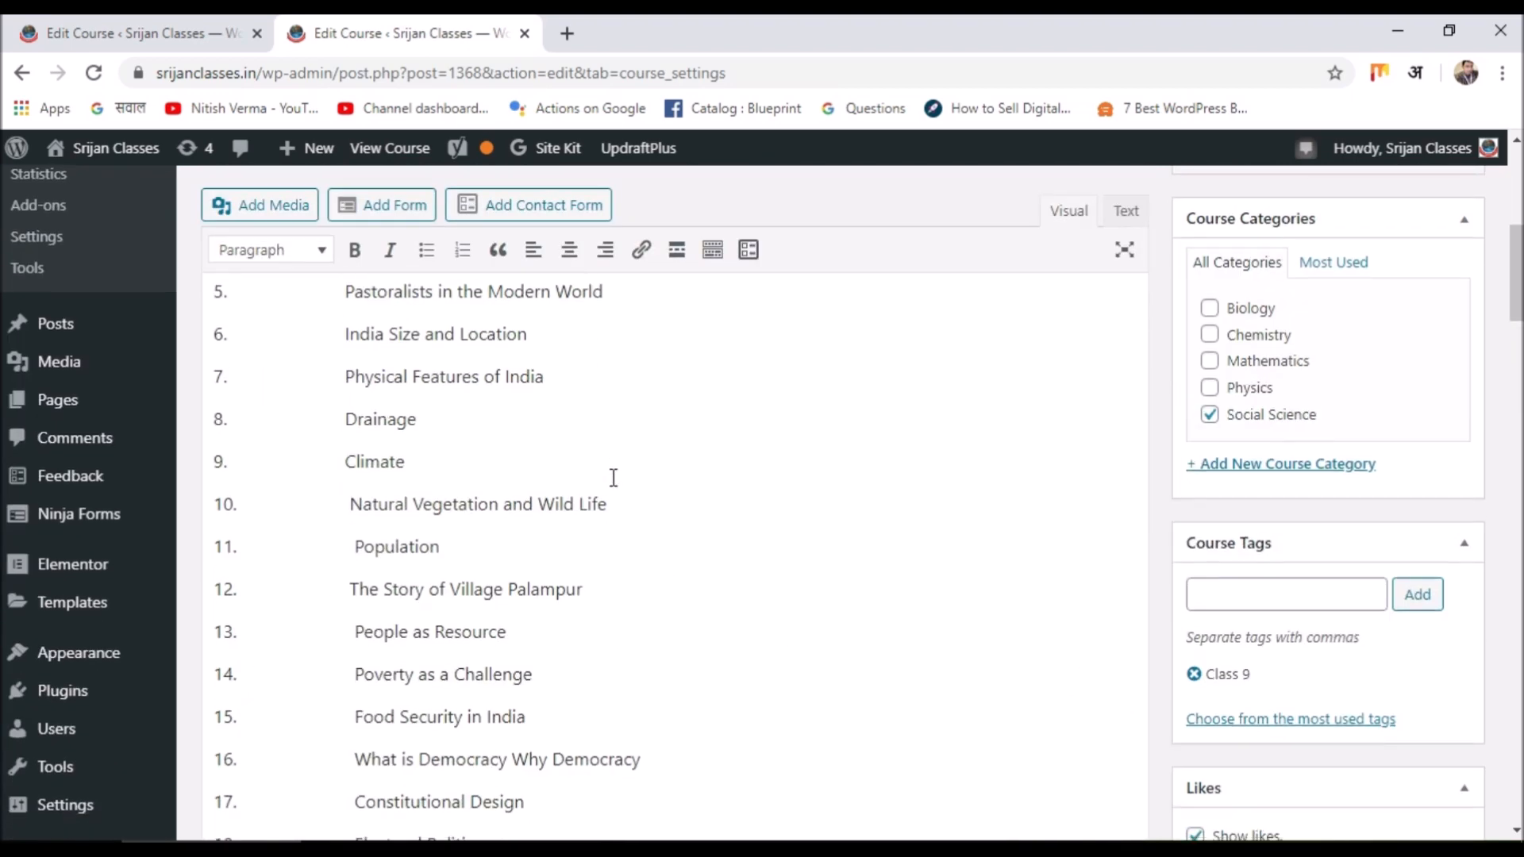
scroll(613, 478, down, 10)
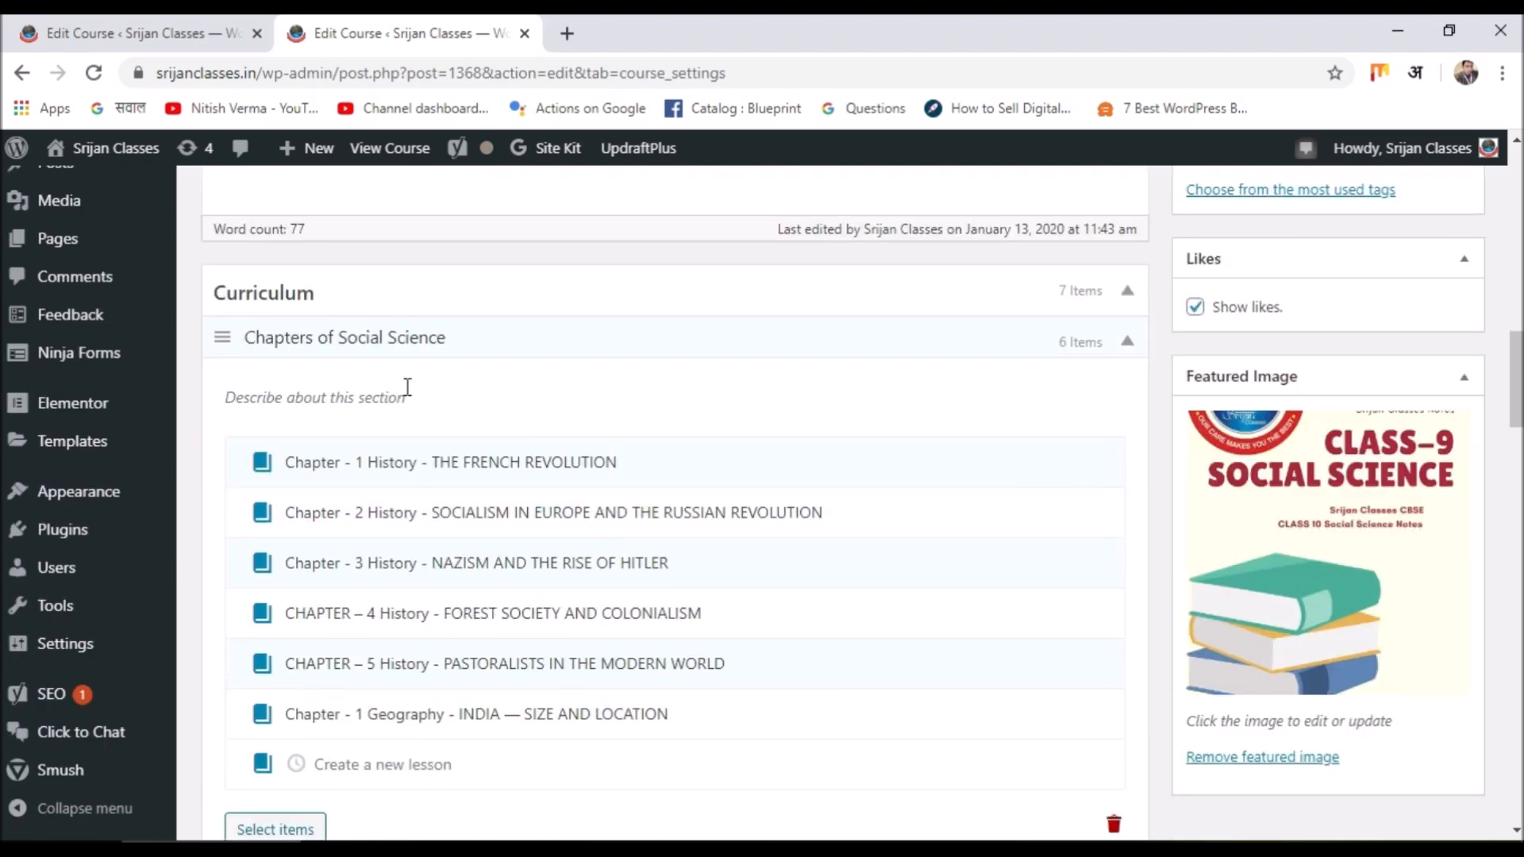
Remove lesson xyz1 from the course, leaving 6 curriculum items.
click(223, 341)
click(226, 338)
scroll(596, 424, down, 1)
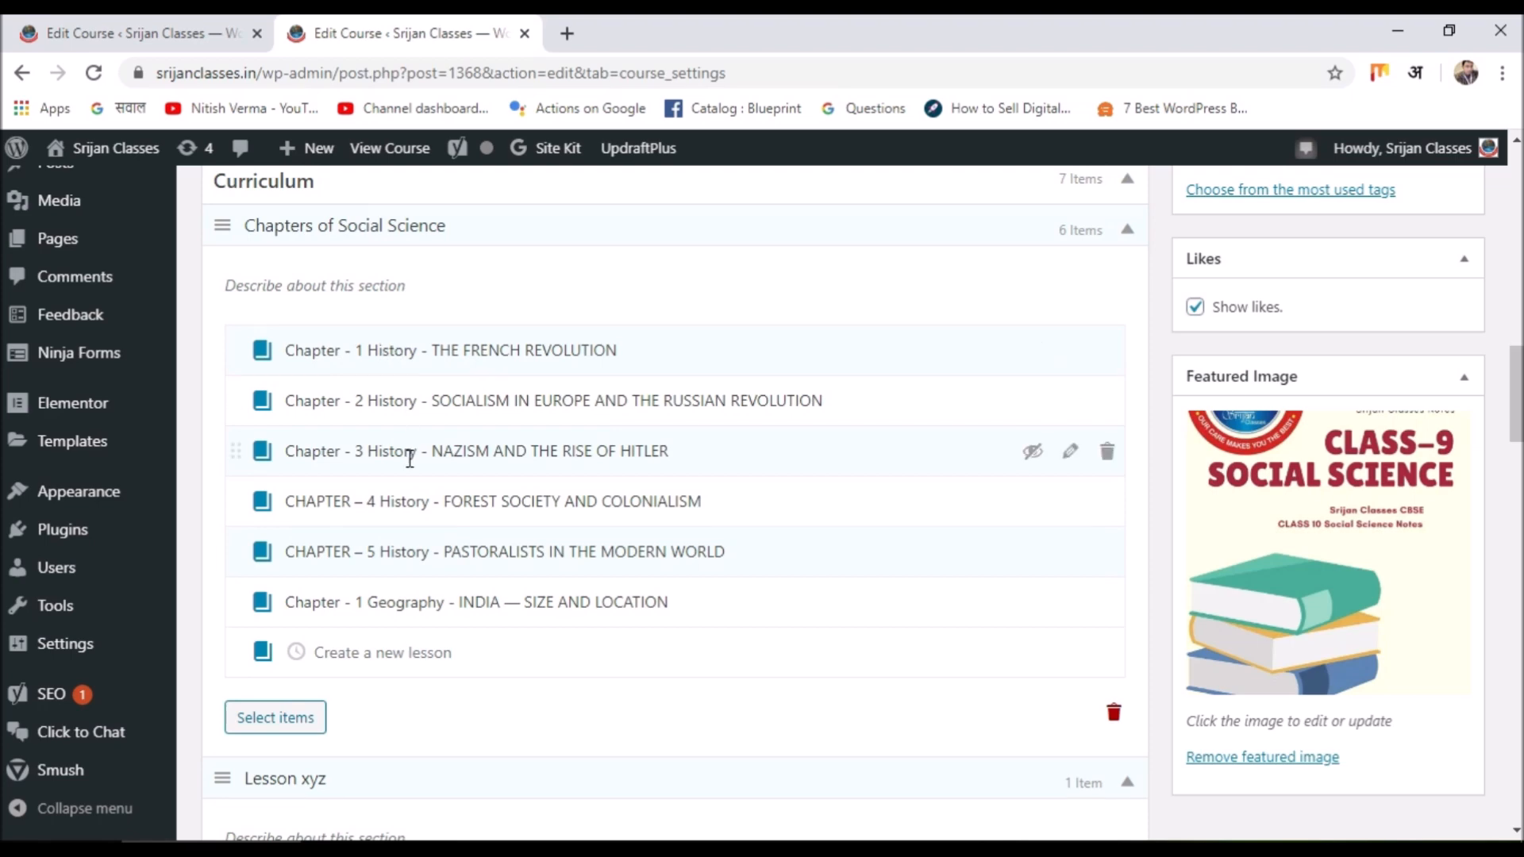
scroll(376, 601, down, 3)
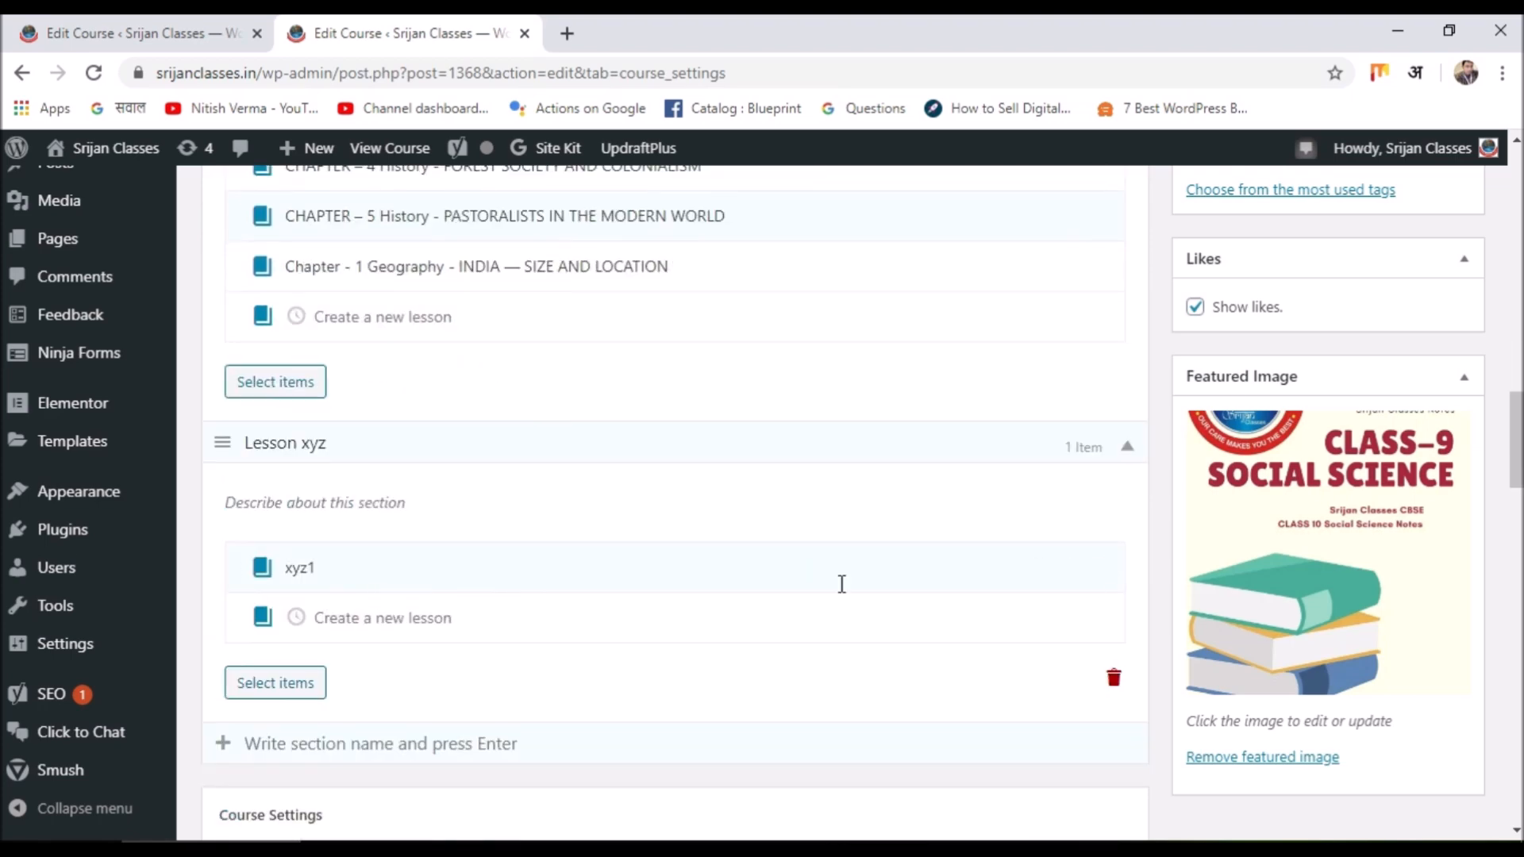
click(1108, 570)
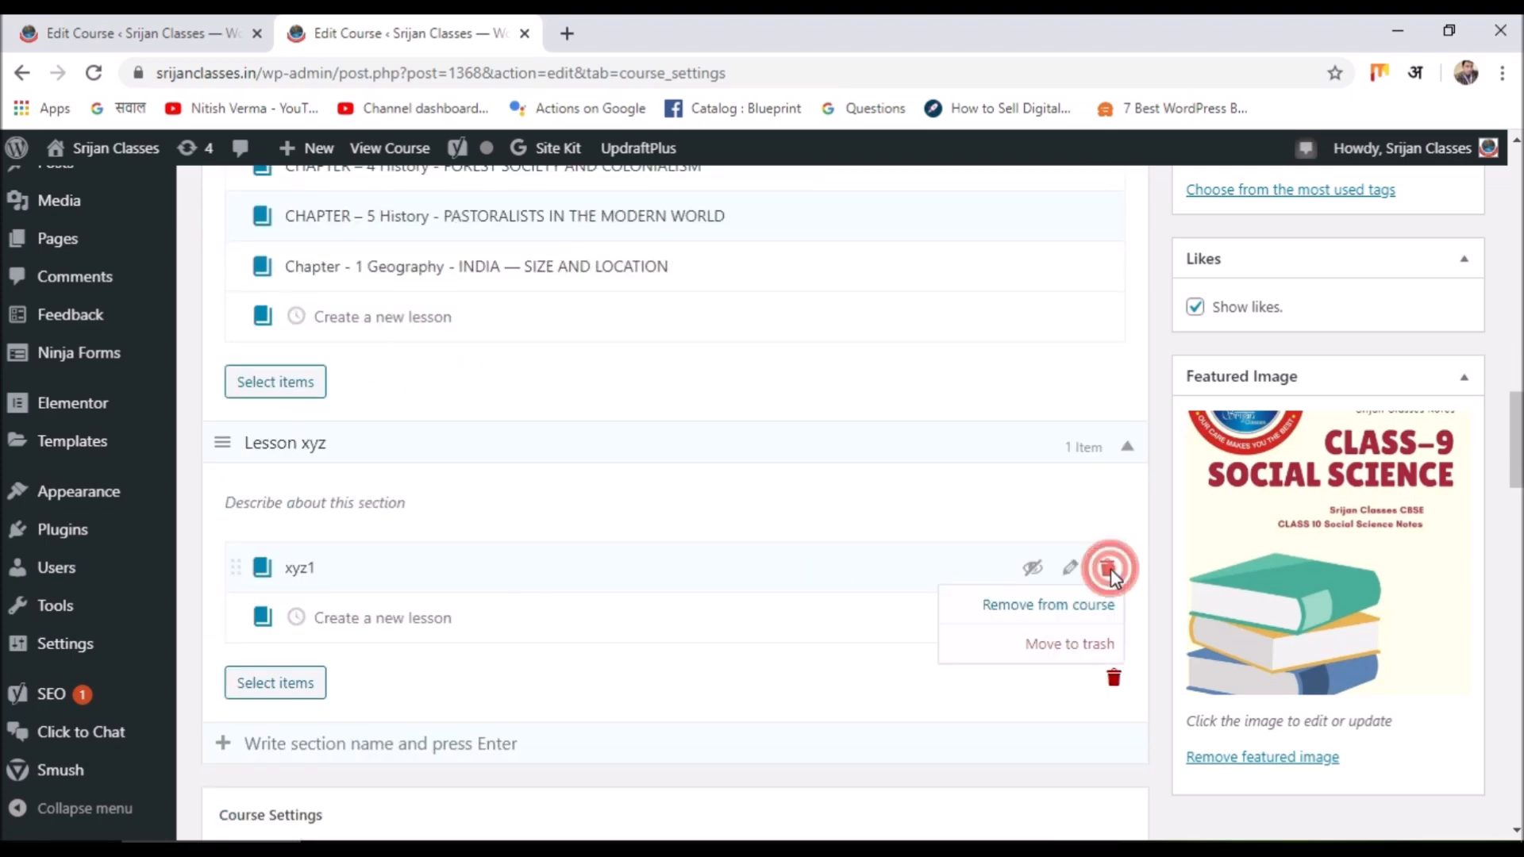
scroll(792, 518, up, 3)
scroll(792, 517, up, 1)
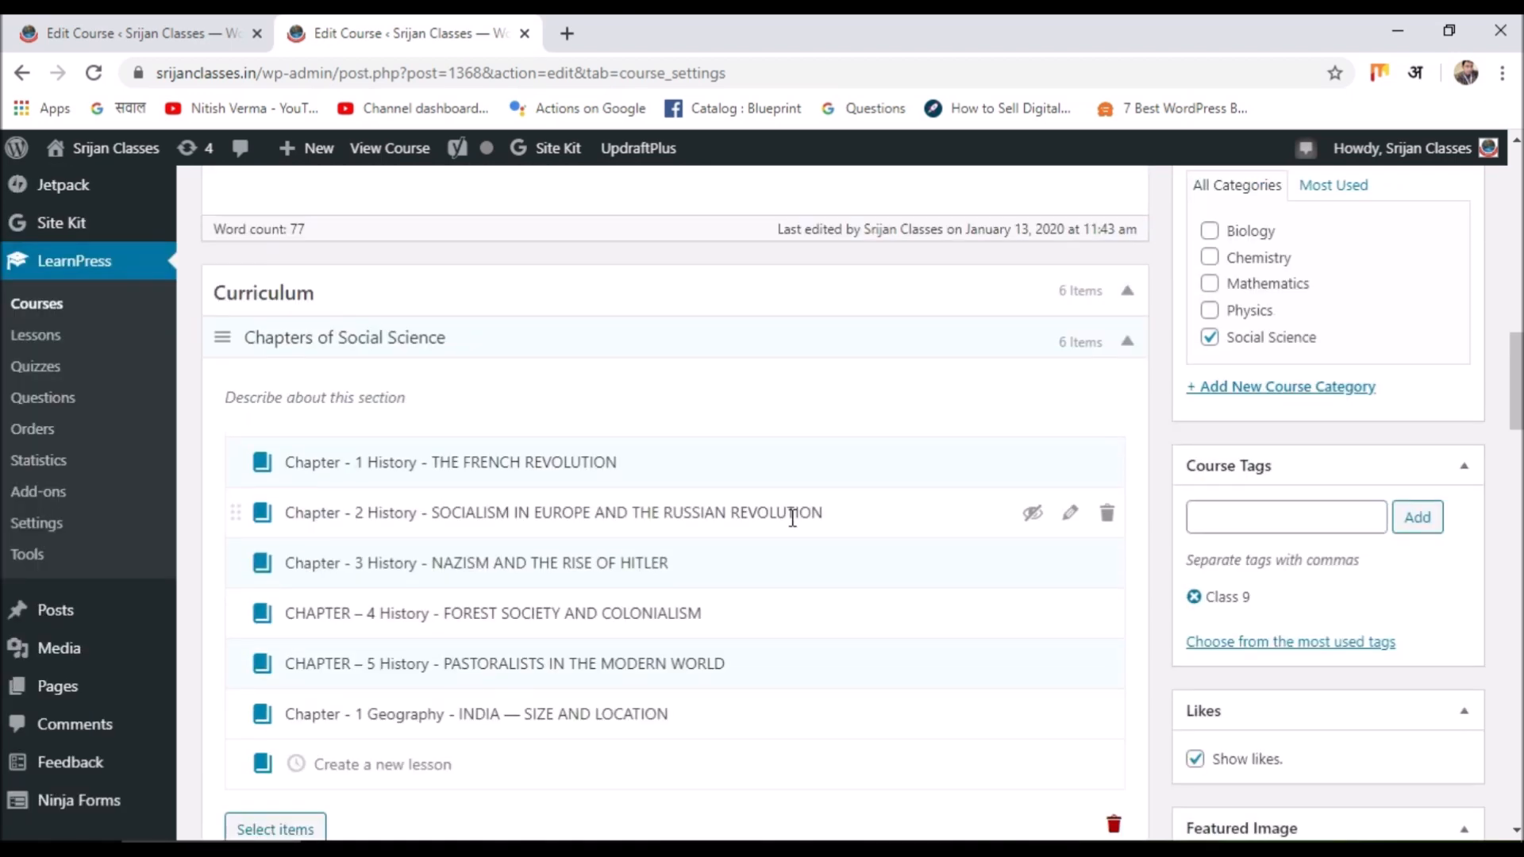
scroll(1314, 803, down, 1)
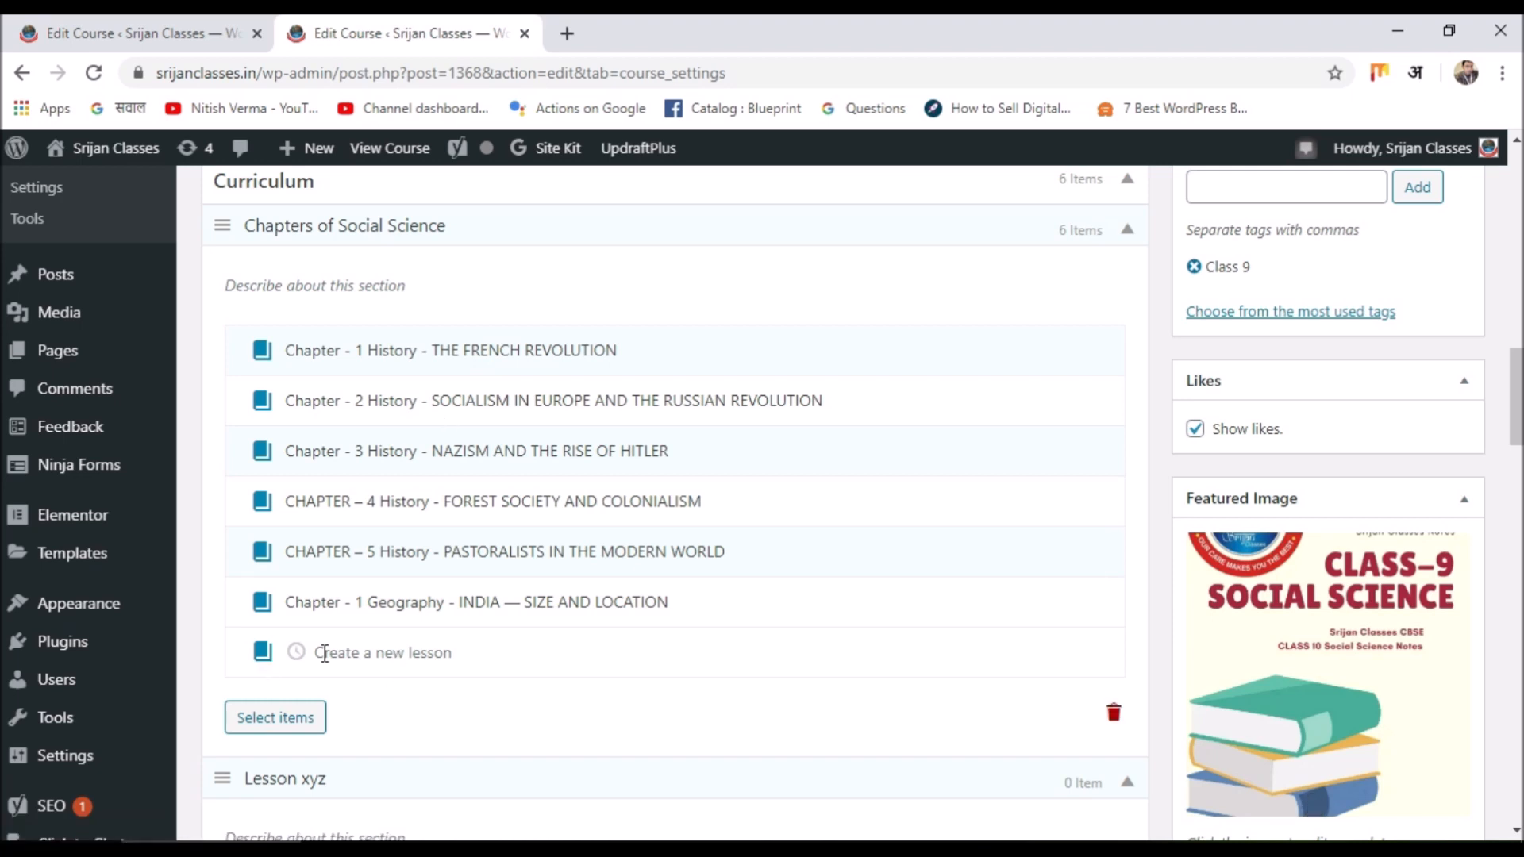
Add 'New Lesson' to Chapters of Social Science and open it for editing.
click(470, 656)
text(N)
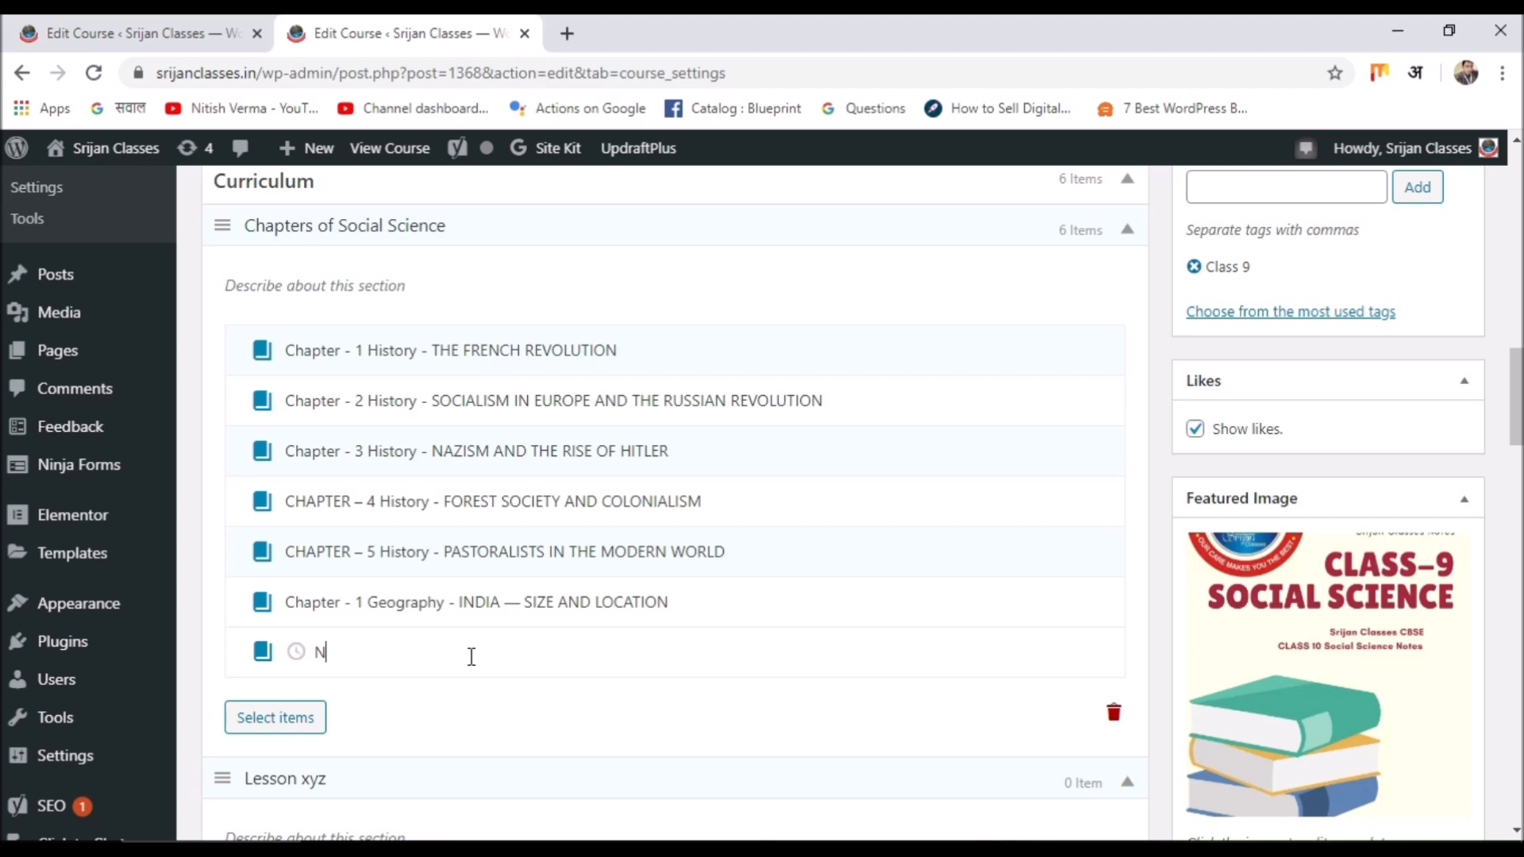
text(ew Lesson)
click(499, 656)
key(Return)
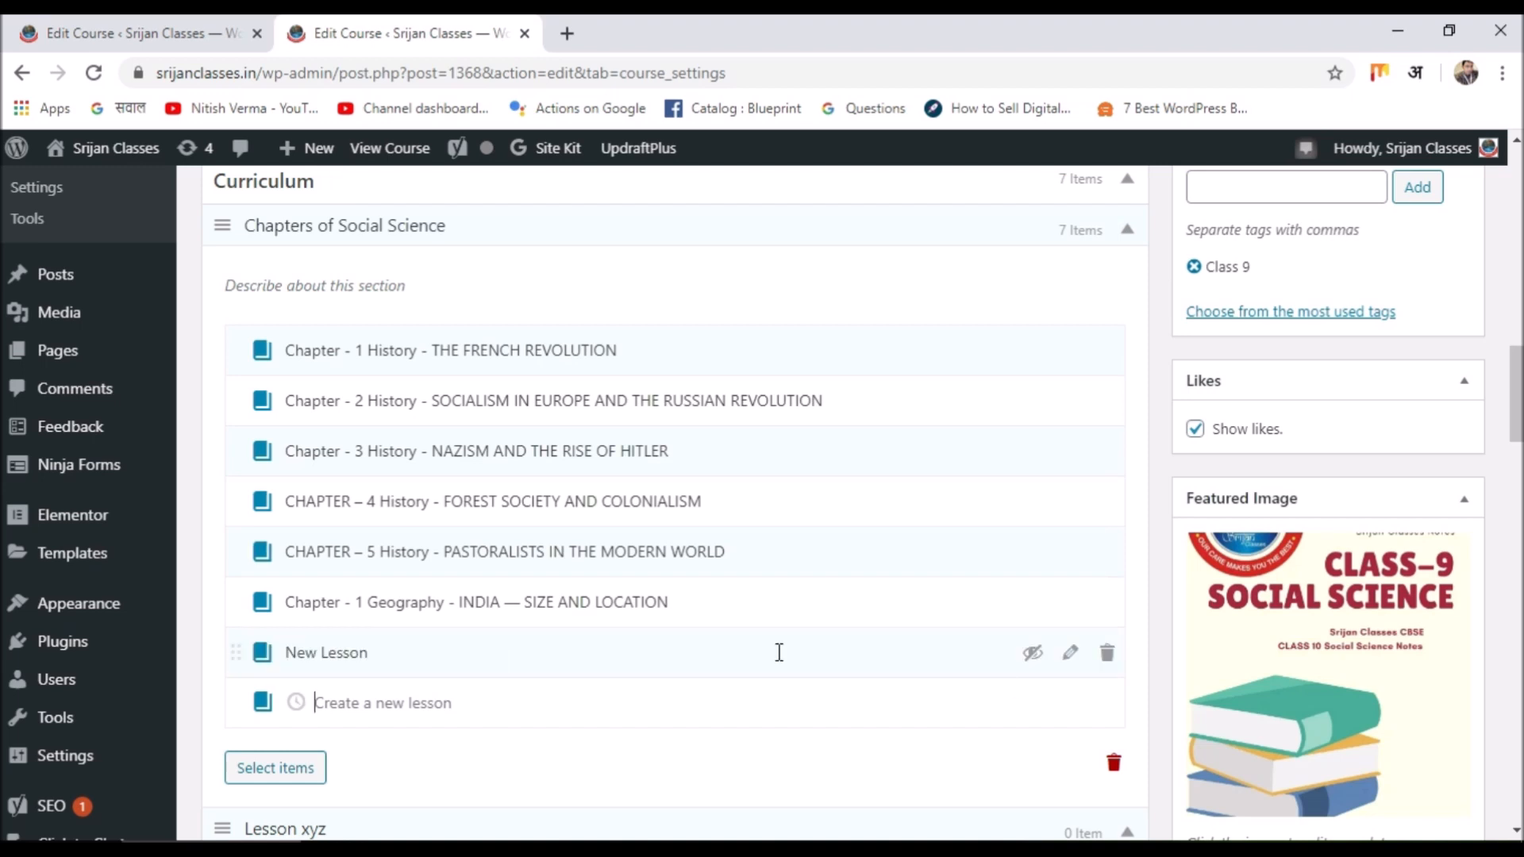
click(1073, 655)
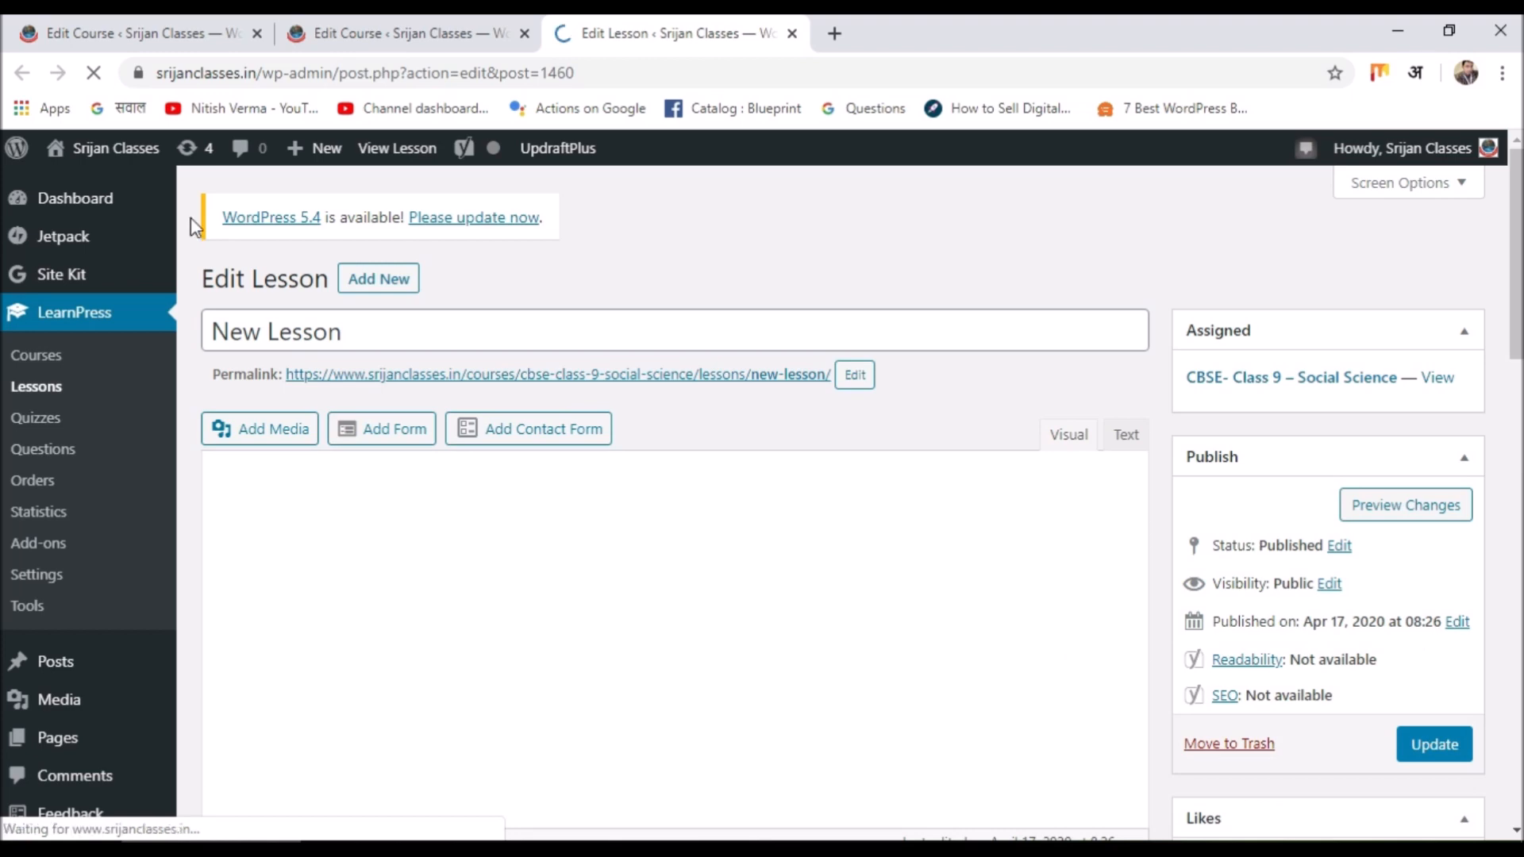
Type 'Description' into the New Lesson body.
scroll(384, 444, down, 3)
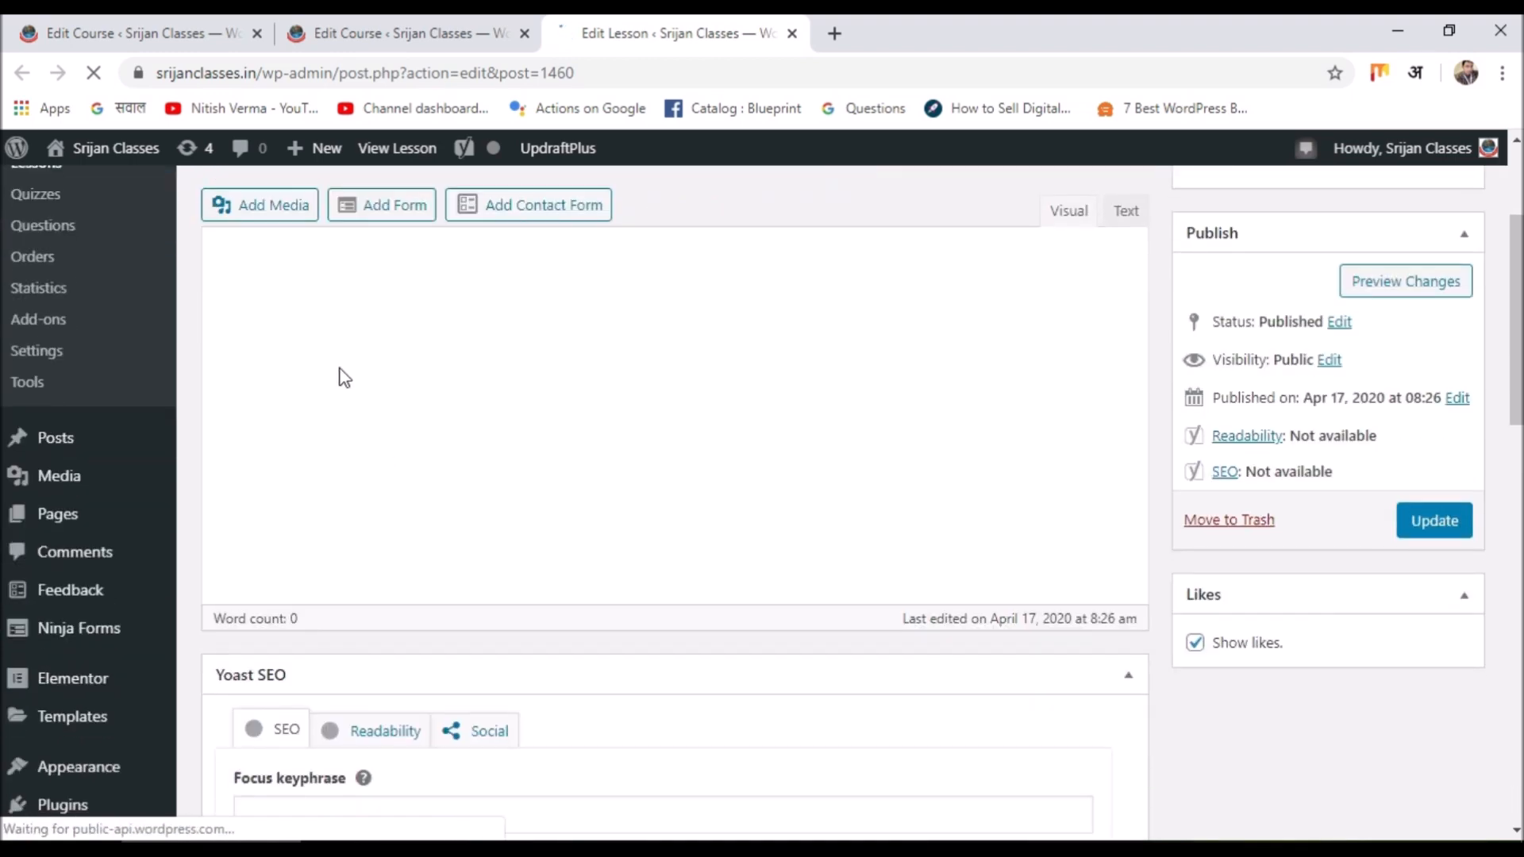
scroll(384, 449, up, 2)
scroll(350, 556, up, 2)
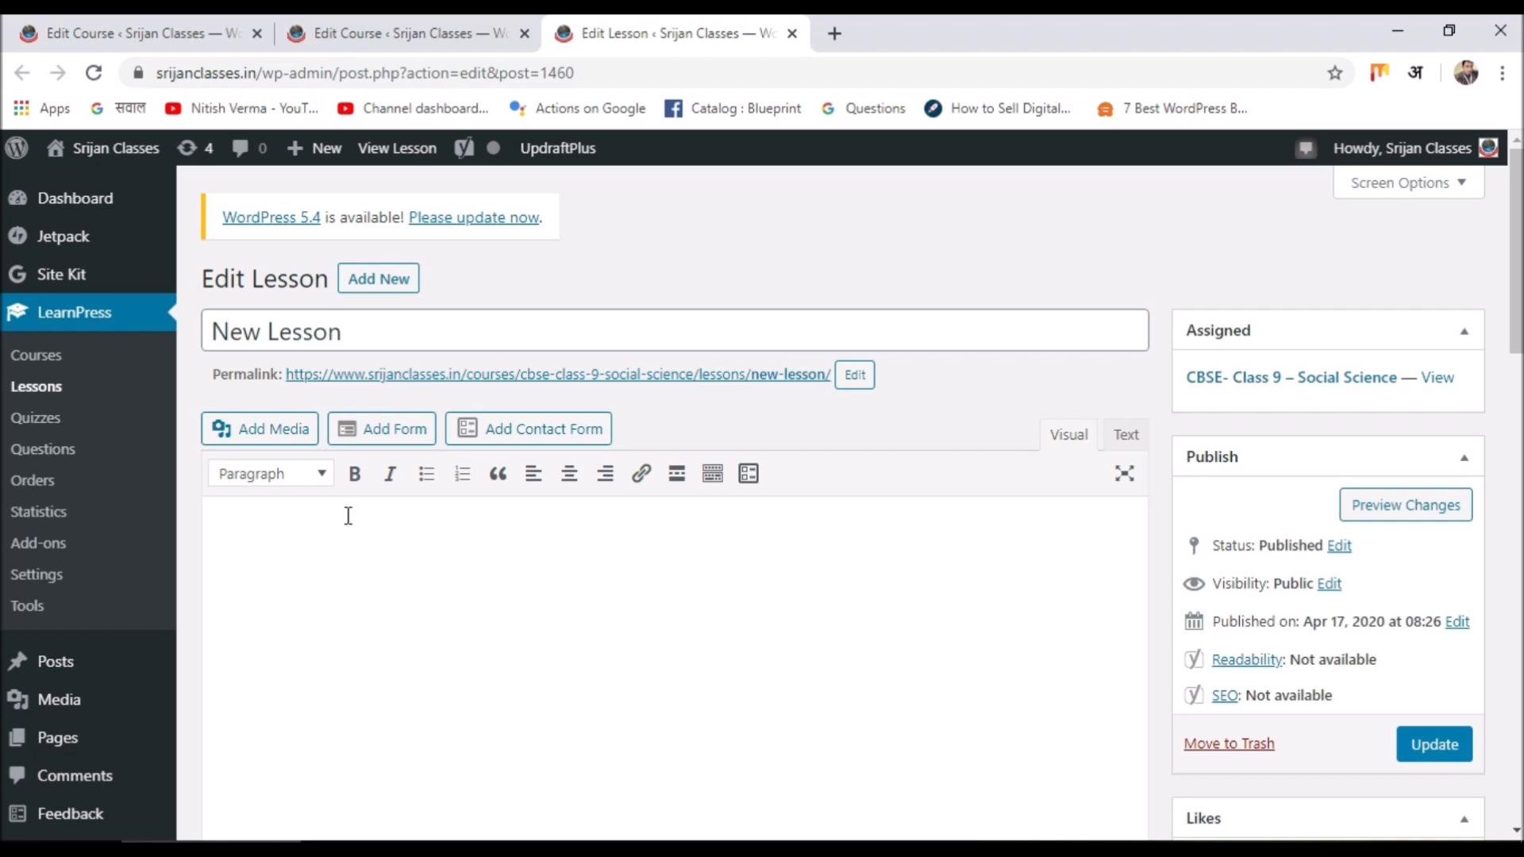
click(348, 516)
text(Description)
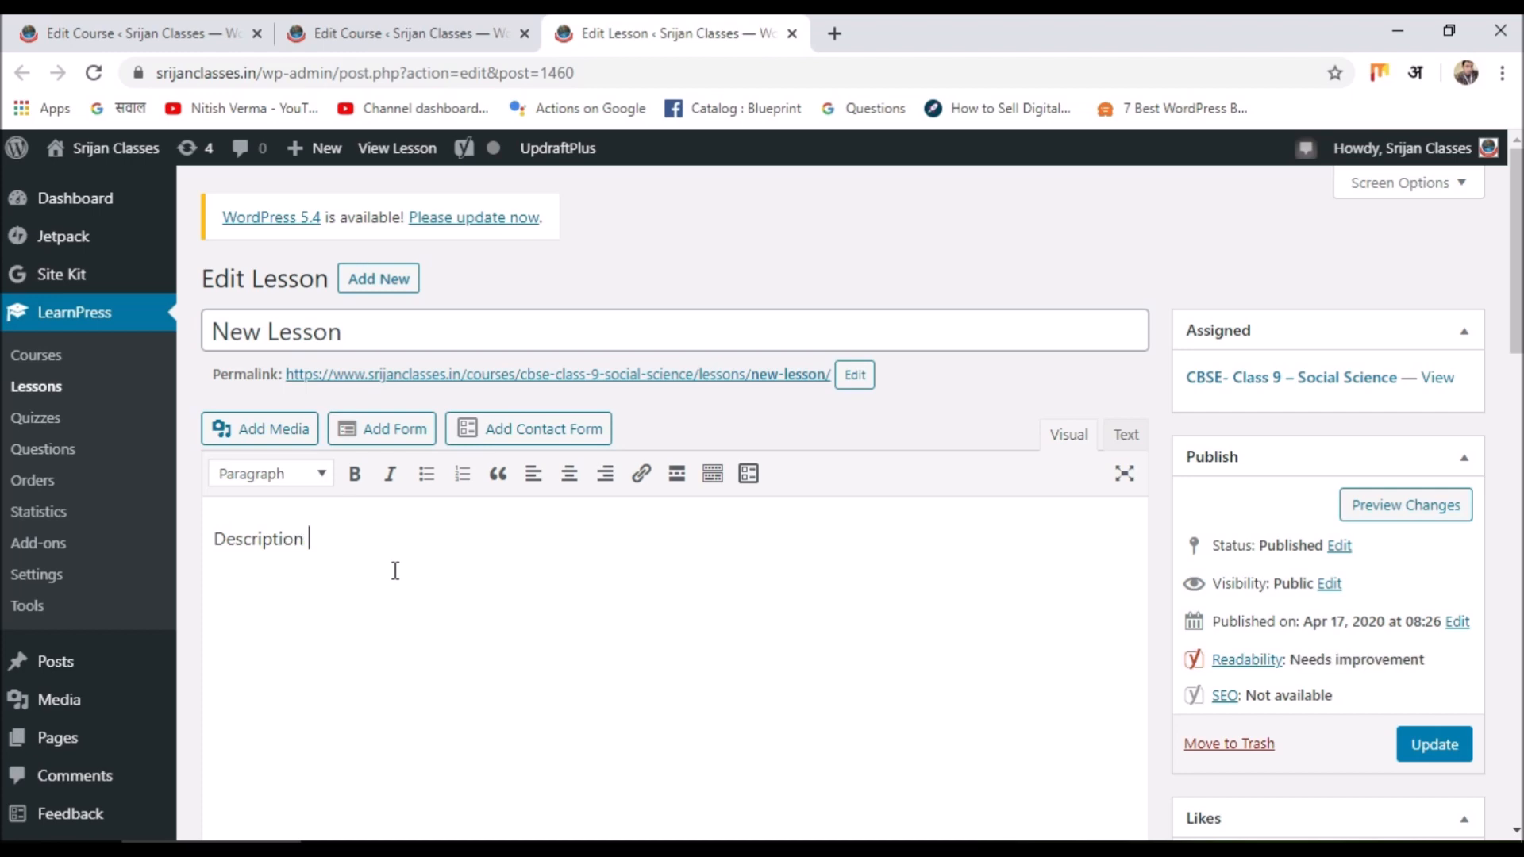
Move New Lesson to the trash, raising Chrome's 'Leave site?' unsaved-changes warning.
scroll(395, 575, down, 6)
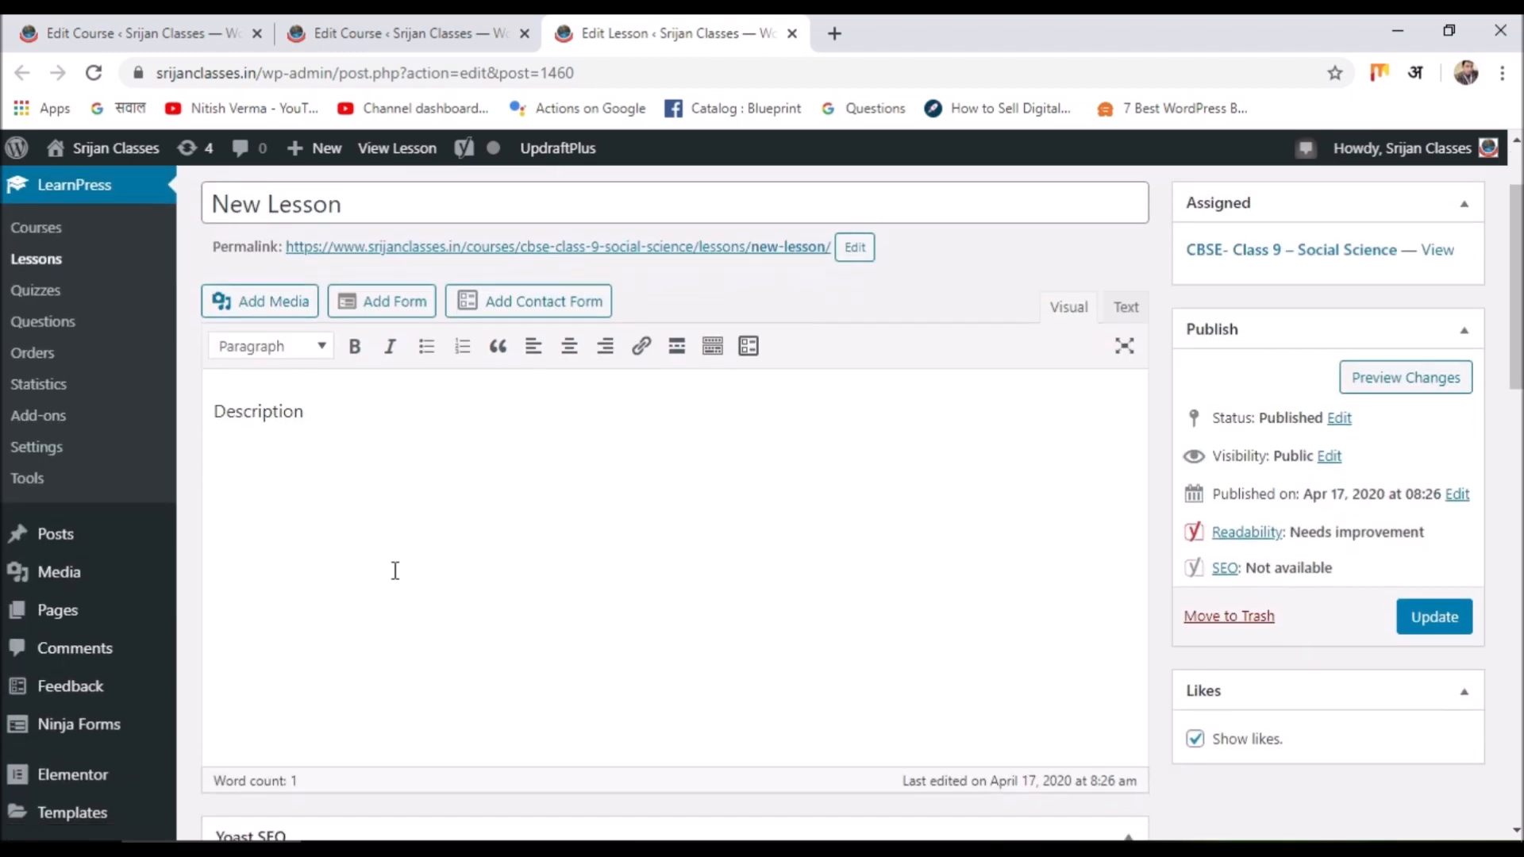
scroll(399, 580, down, 15)
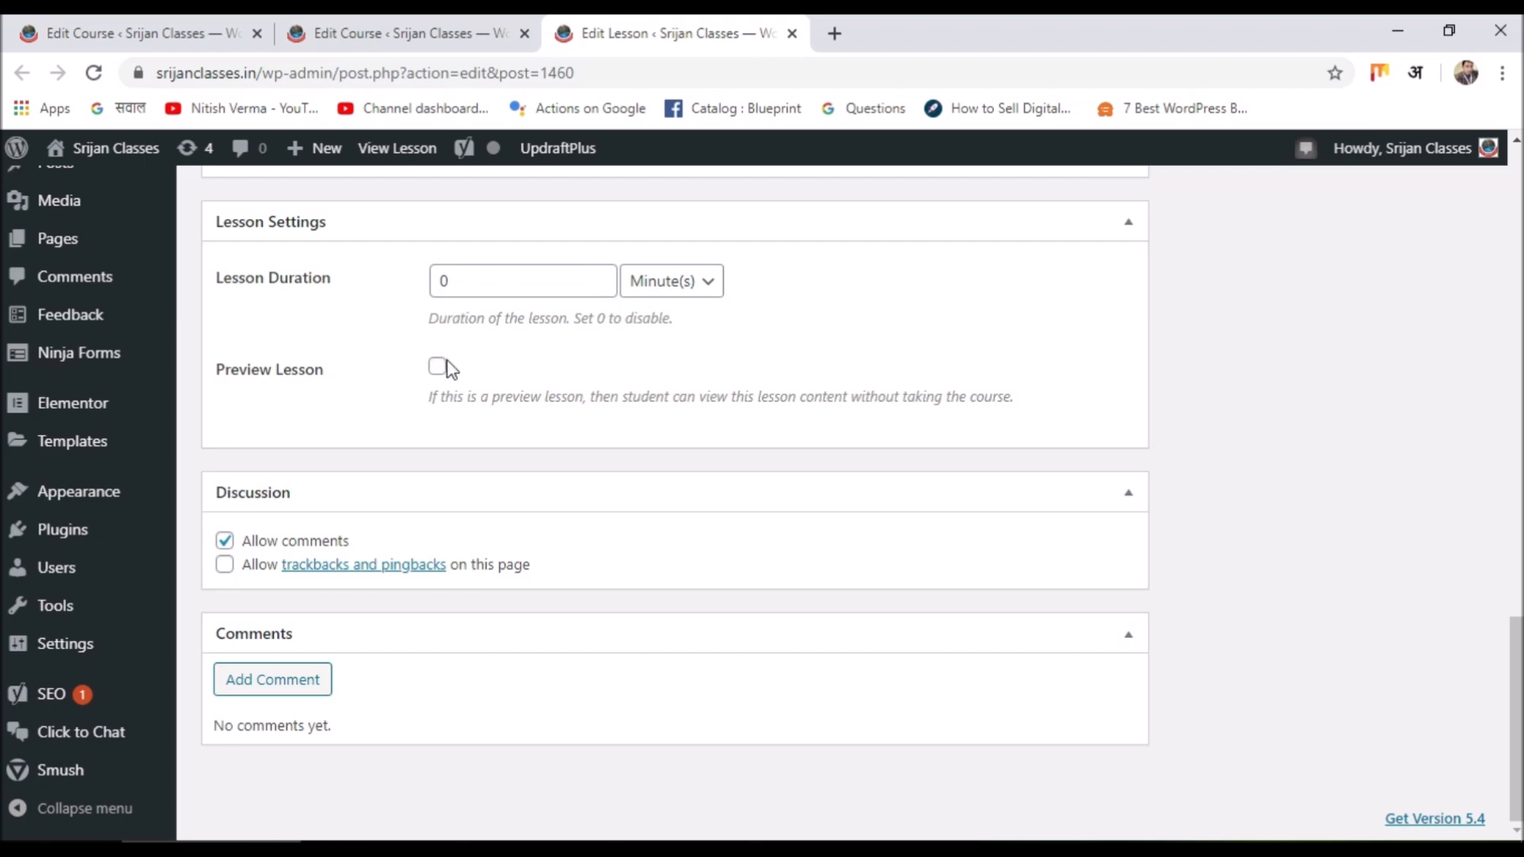
scroll(592, 394, up, 15)
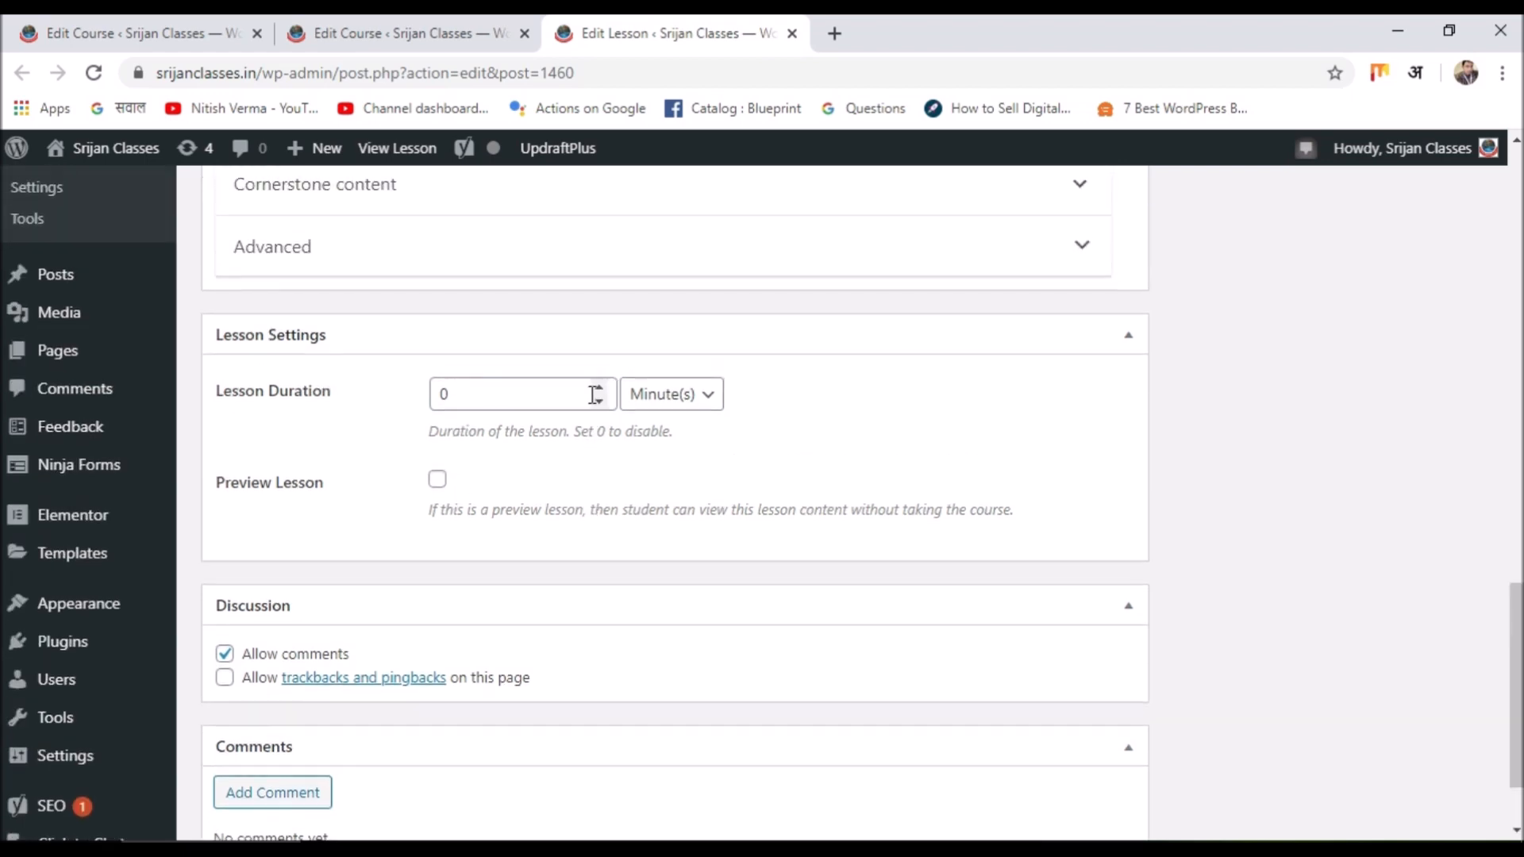
scroll(591, 394, up, 6)
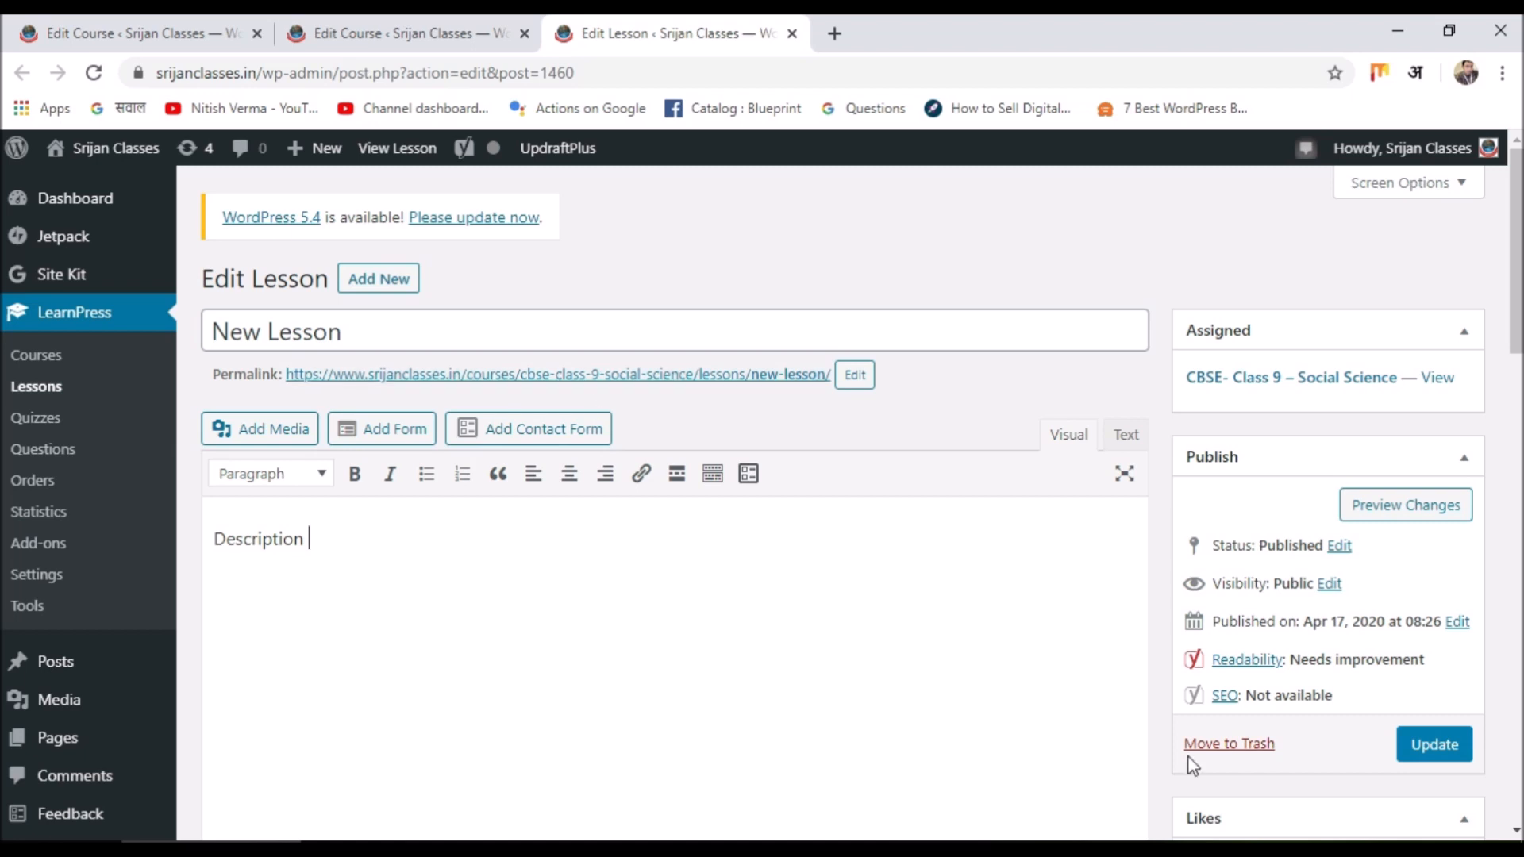
click(1213, 754)
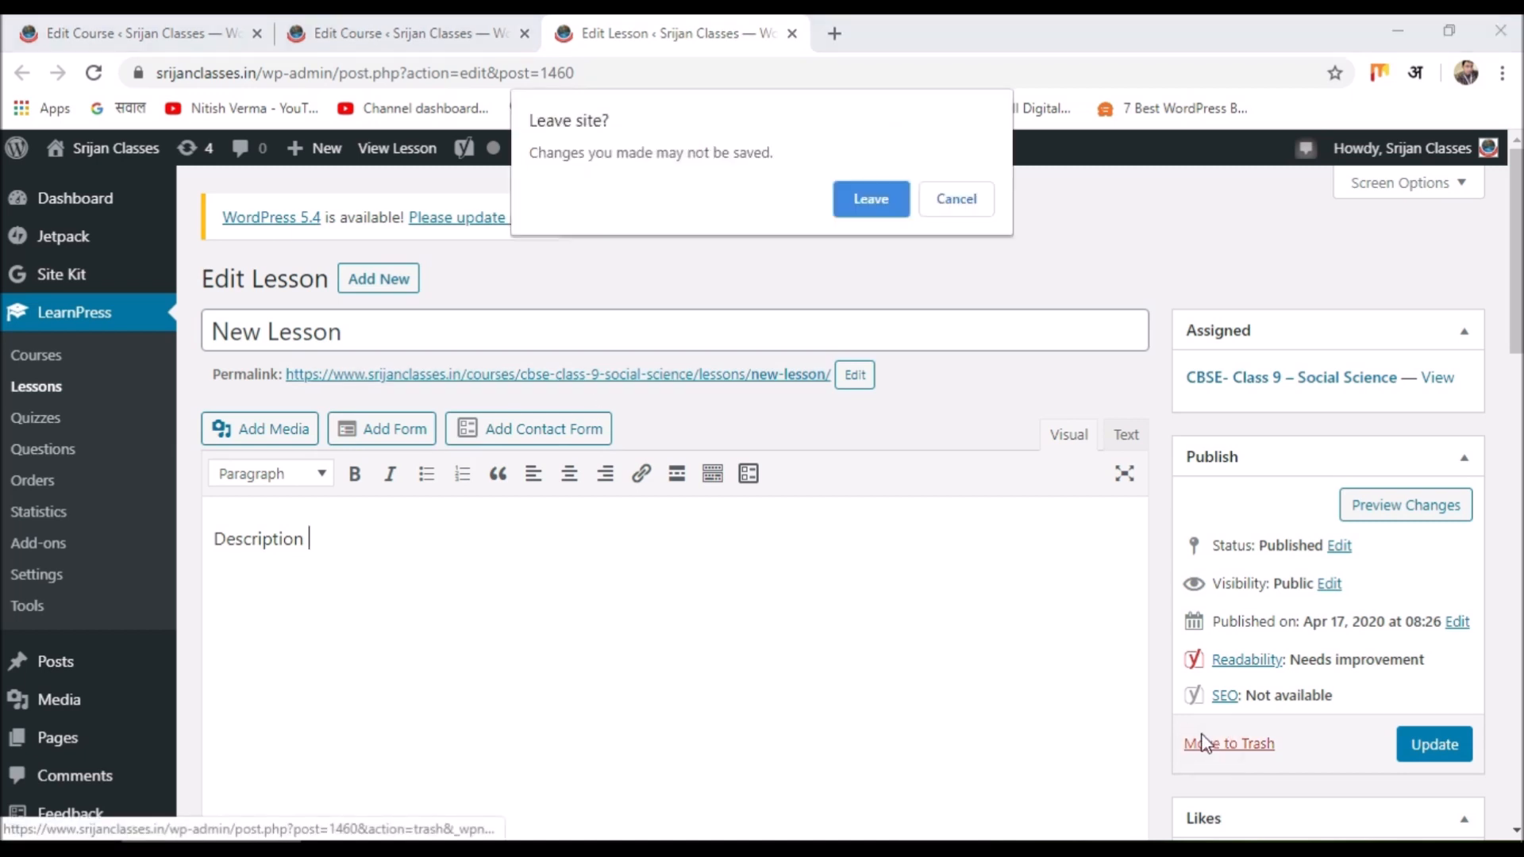
Leave without saving, landing on the Lessons list with 207 published lessons and Trash (1).
click(869, 207)
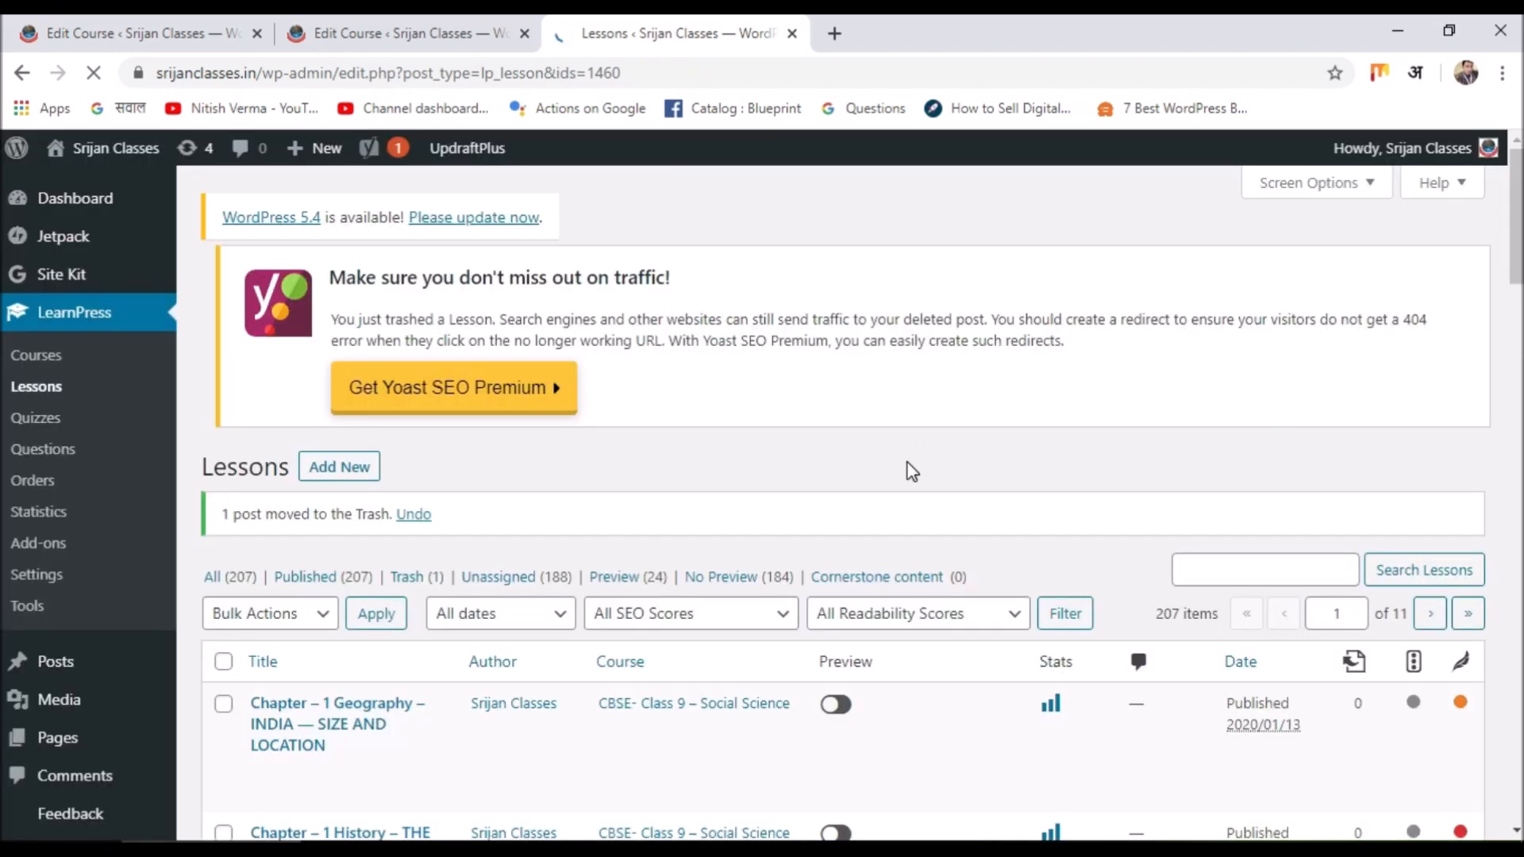
scroll(671, 412, down, 4)
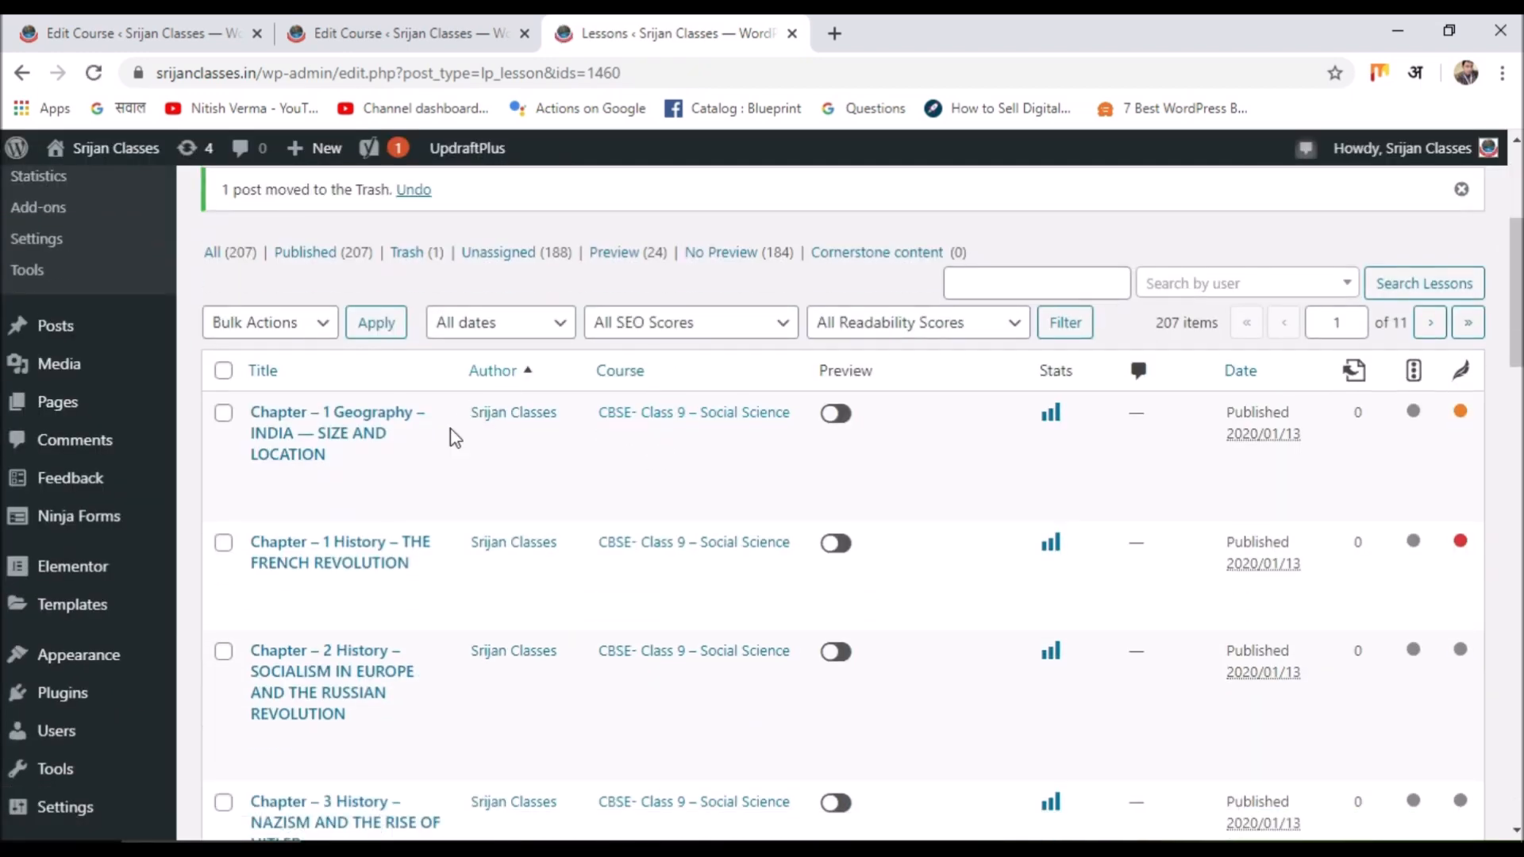
scroll(452, 454, down, 10)
scroll(453, 454, down, 12)
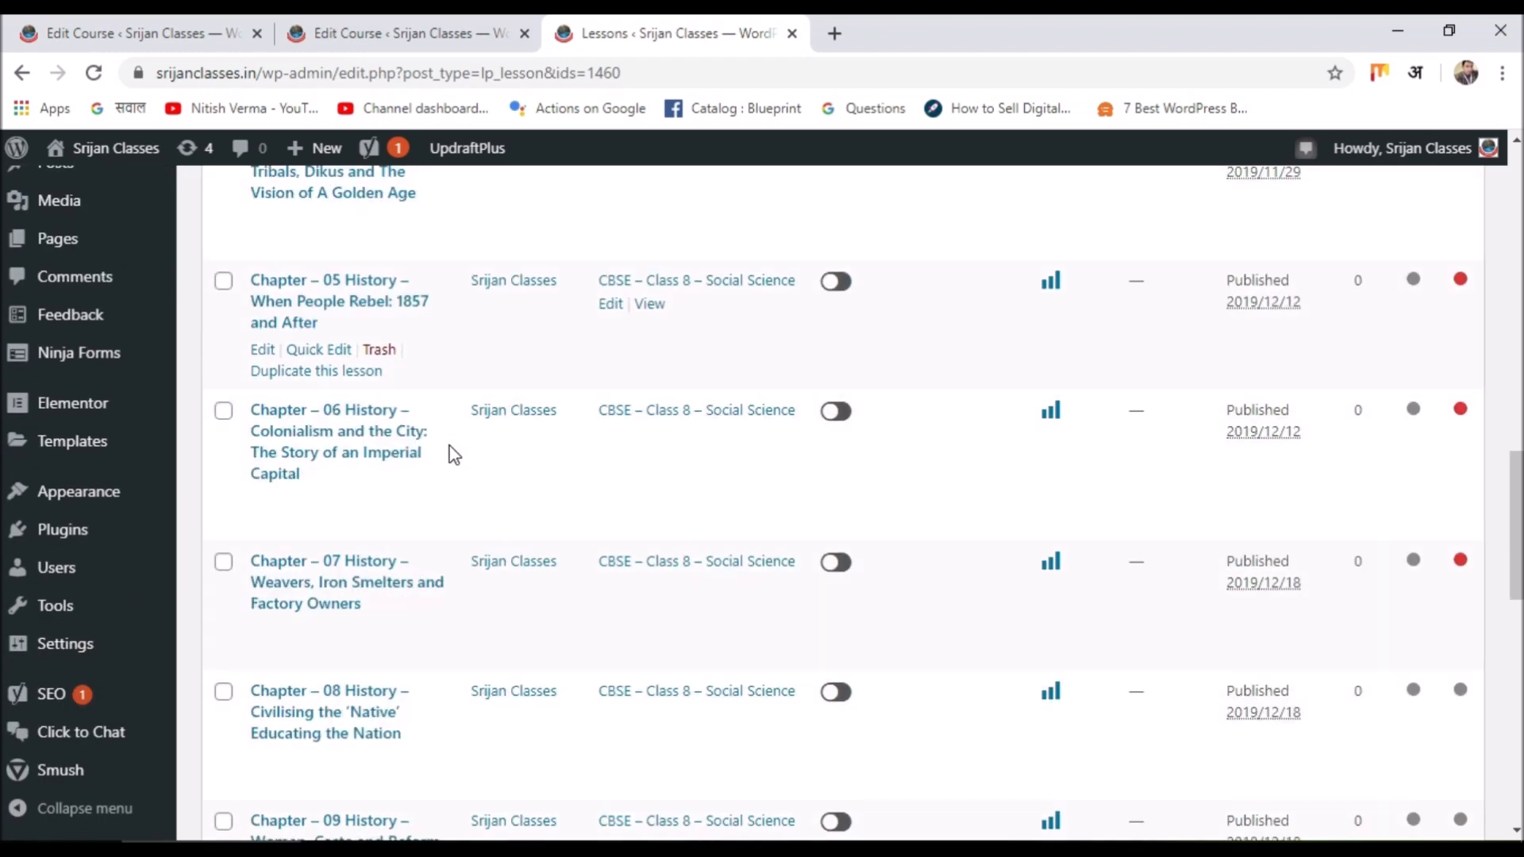
scroll(452, 471, down, 5)
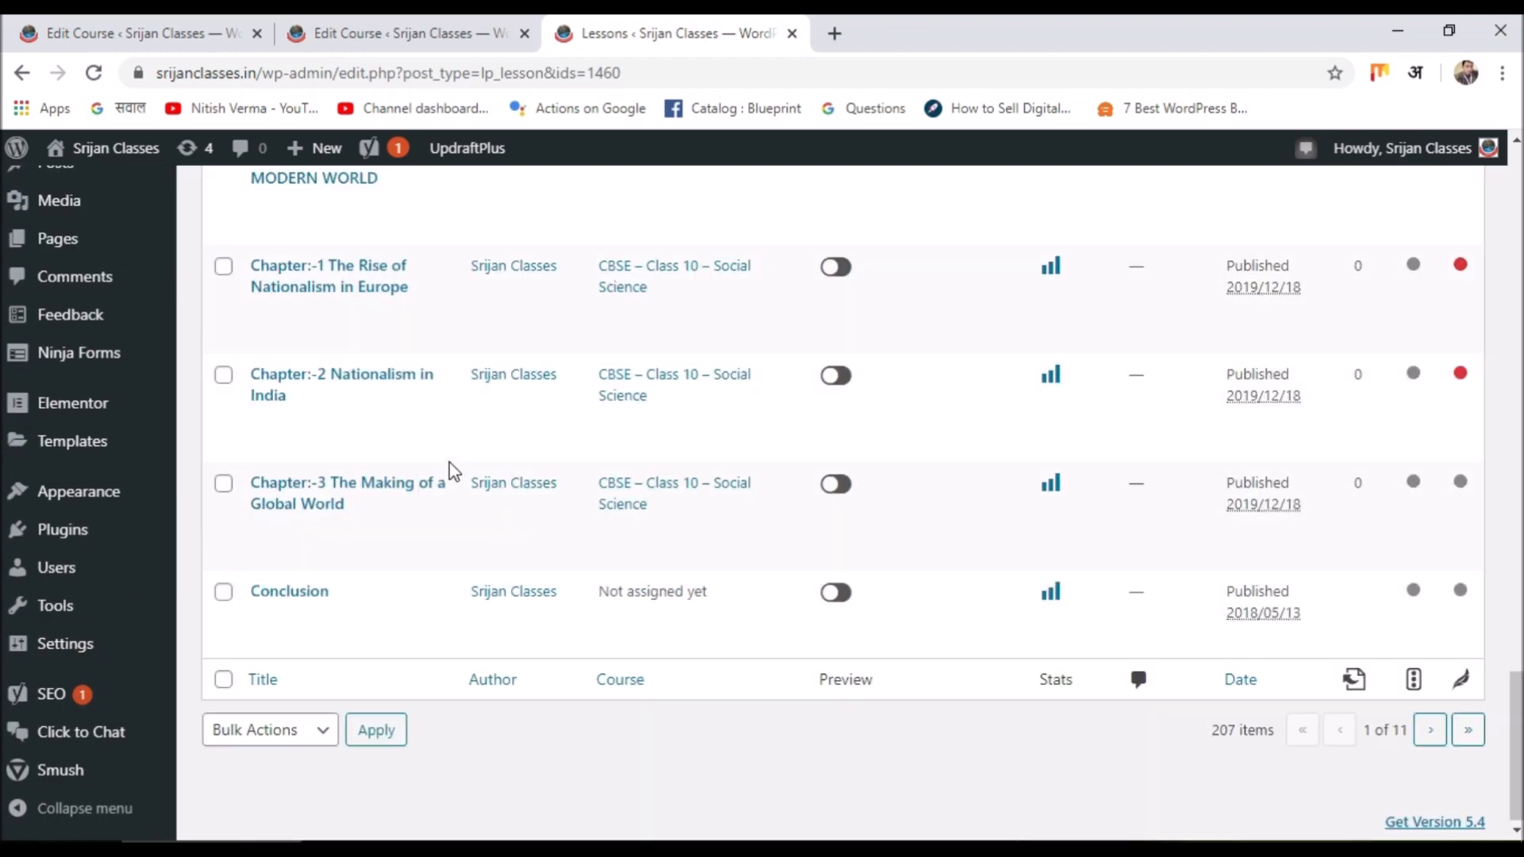
scroll(453, 471, up, 15)
scroll(444, 467, up, 14)
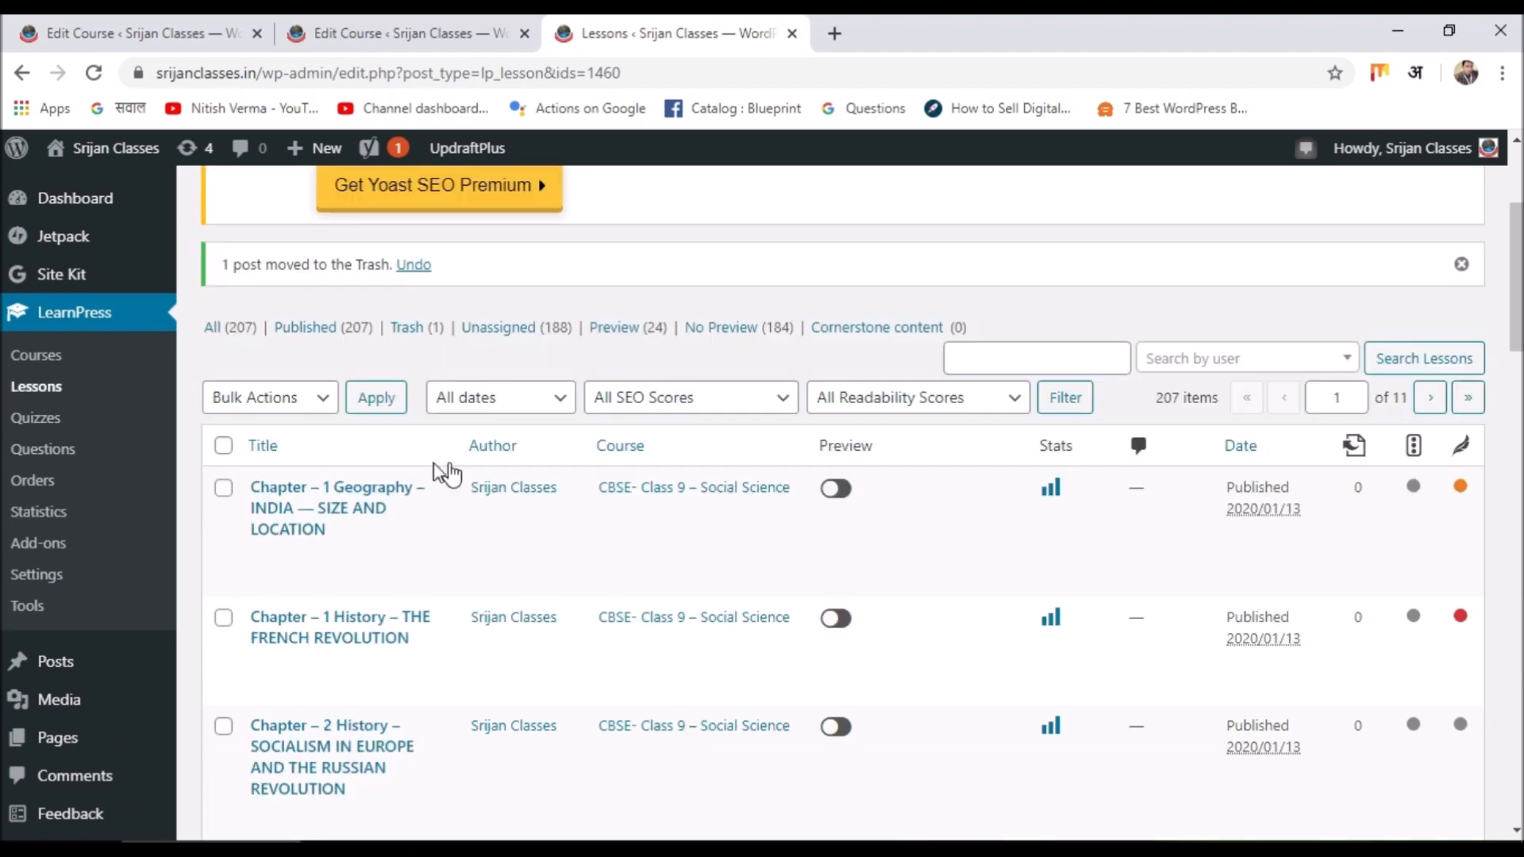
scroll(436, 468, down, 3)
Open the Edit Lesson page for 'Chapter - 1 Geography - INDIA — SIZE AND LOCATION' and look through it.
click(262, 333)
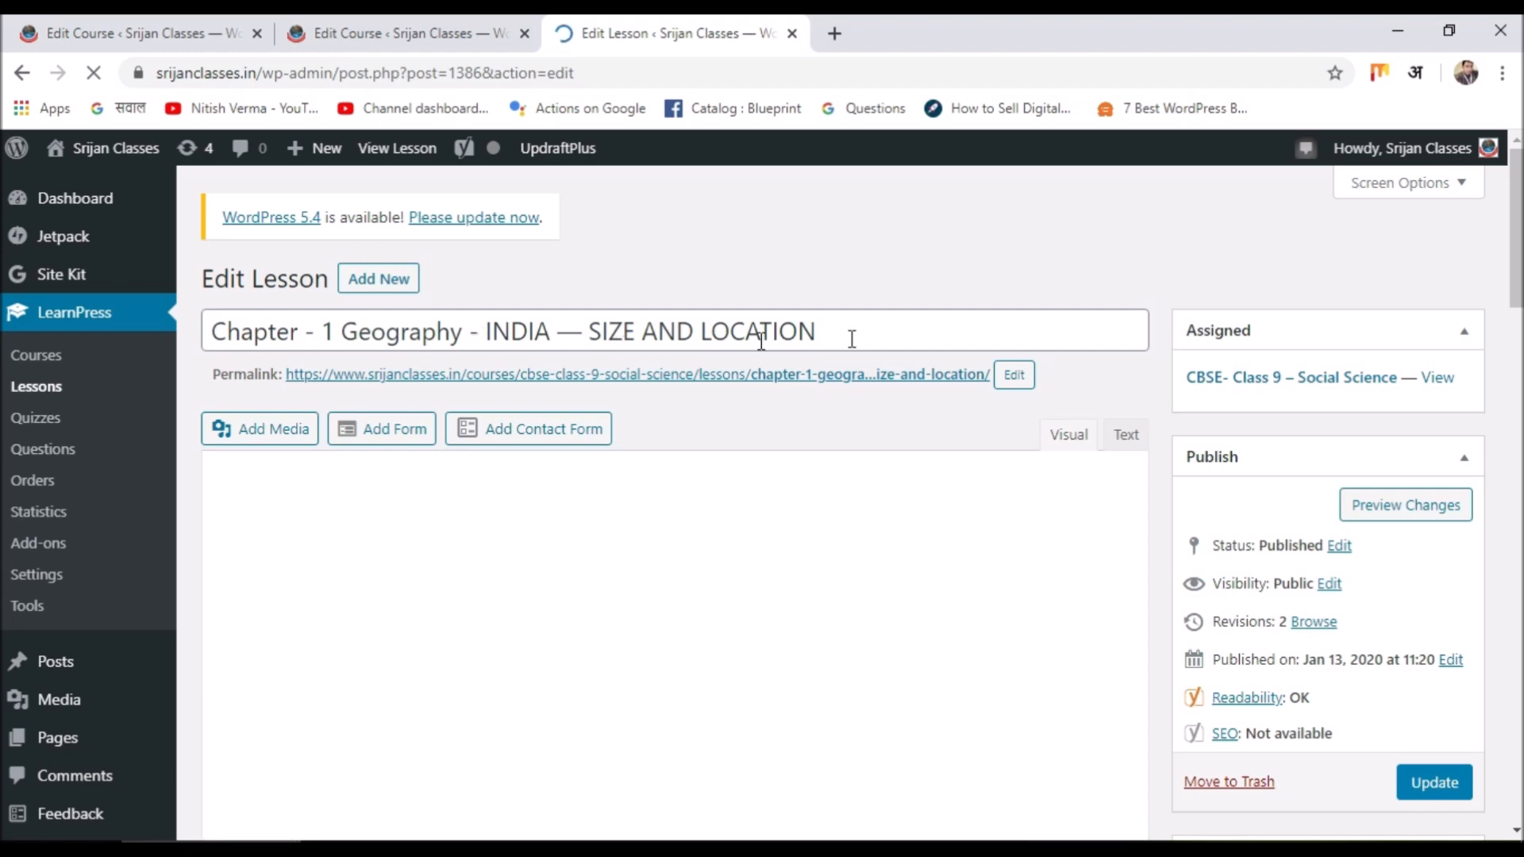
scroll(784, 468, down, 5)
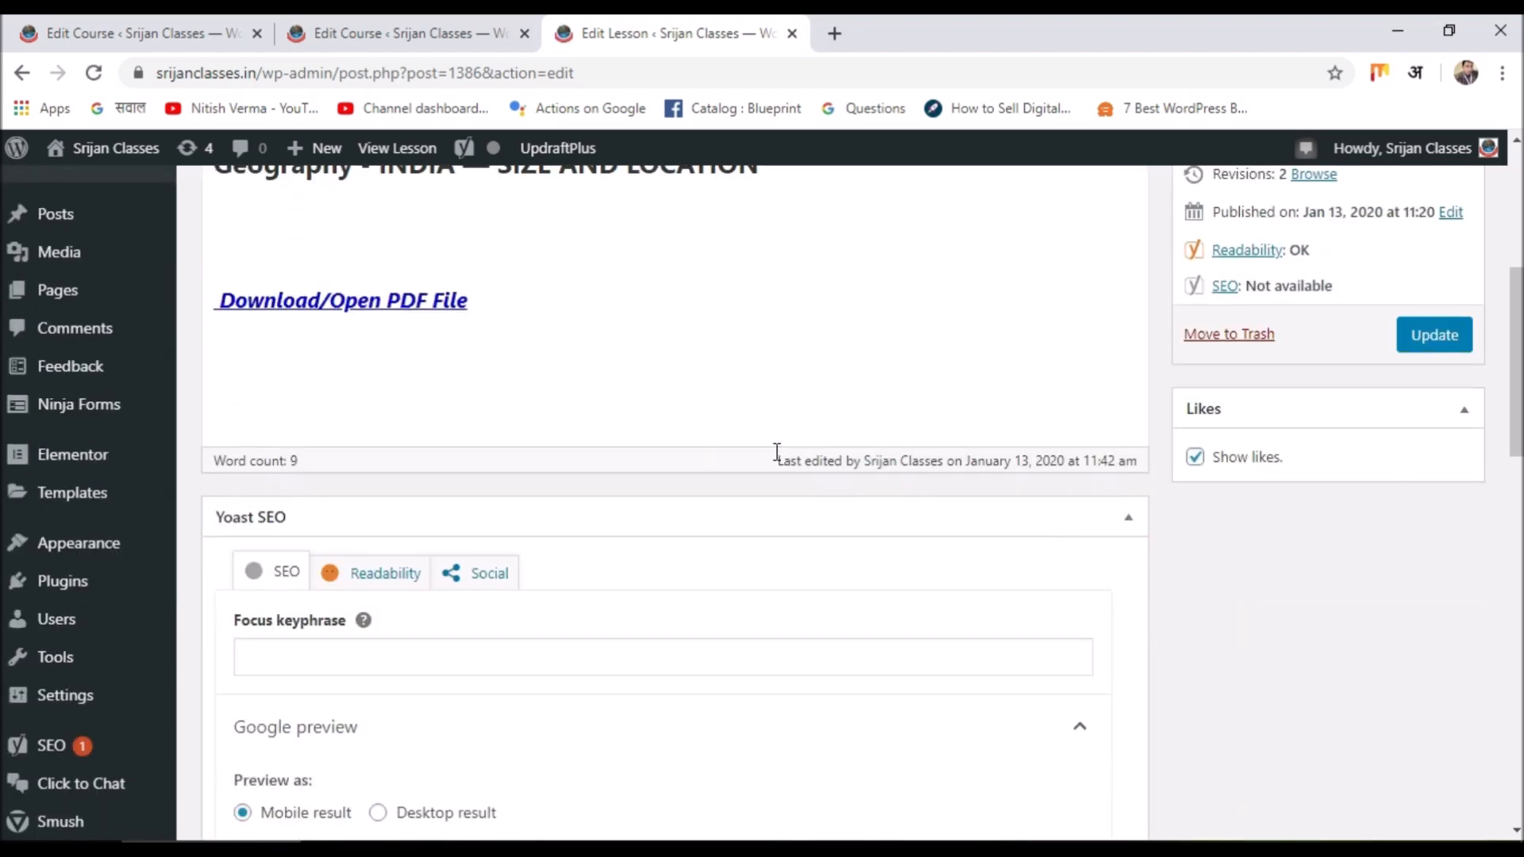
scroll(779, 445, up, 4)
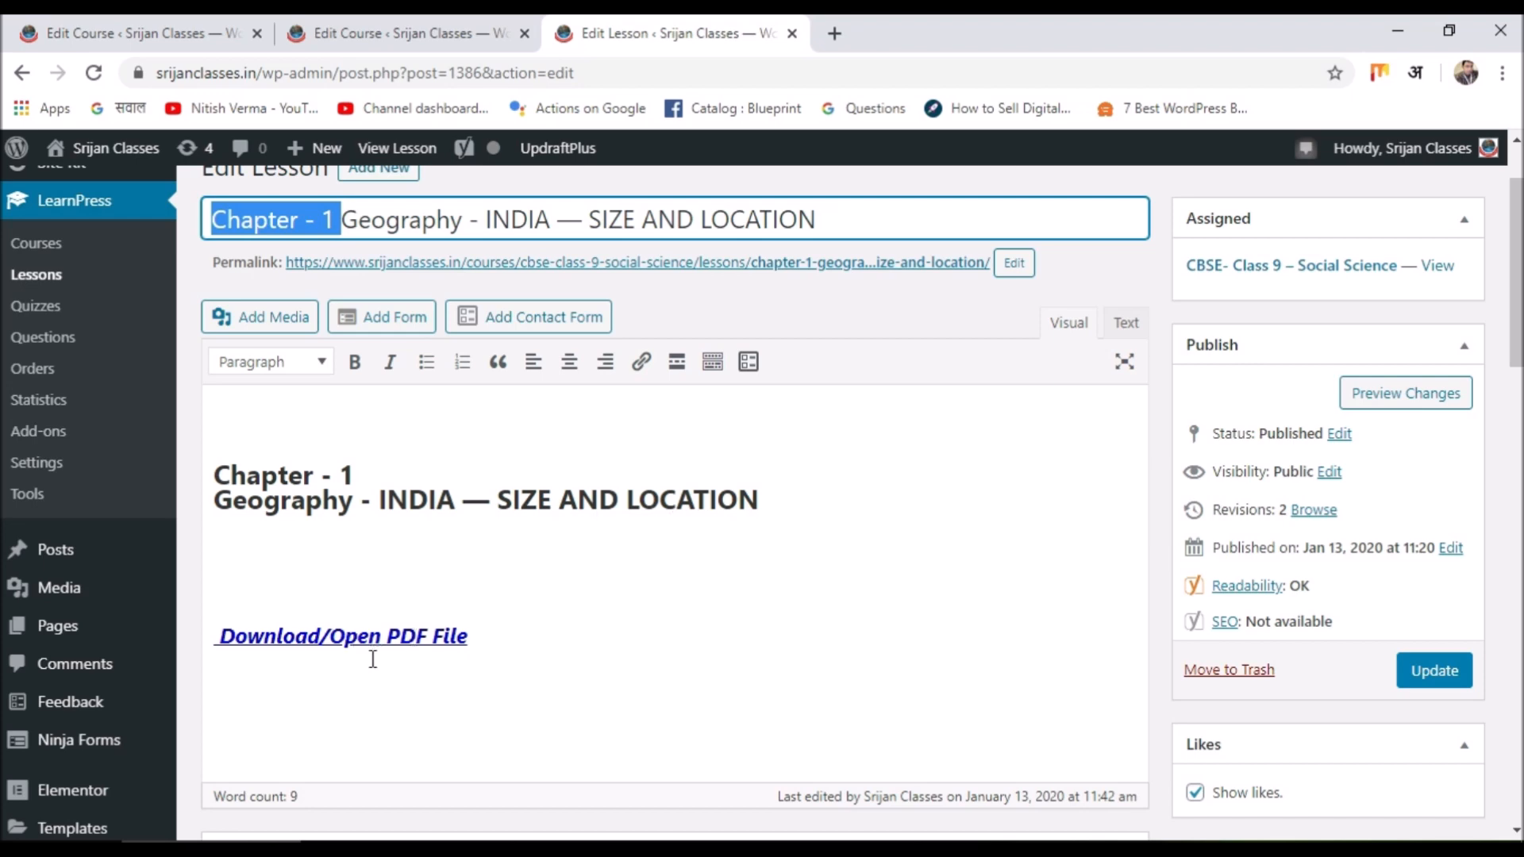
scroll(372, 661, down, 3)
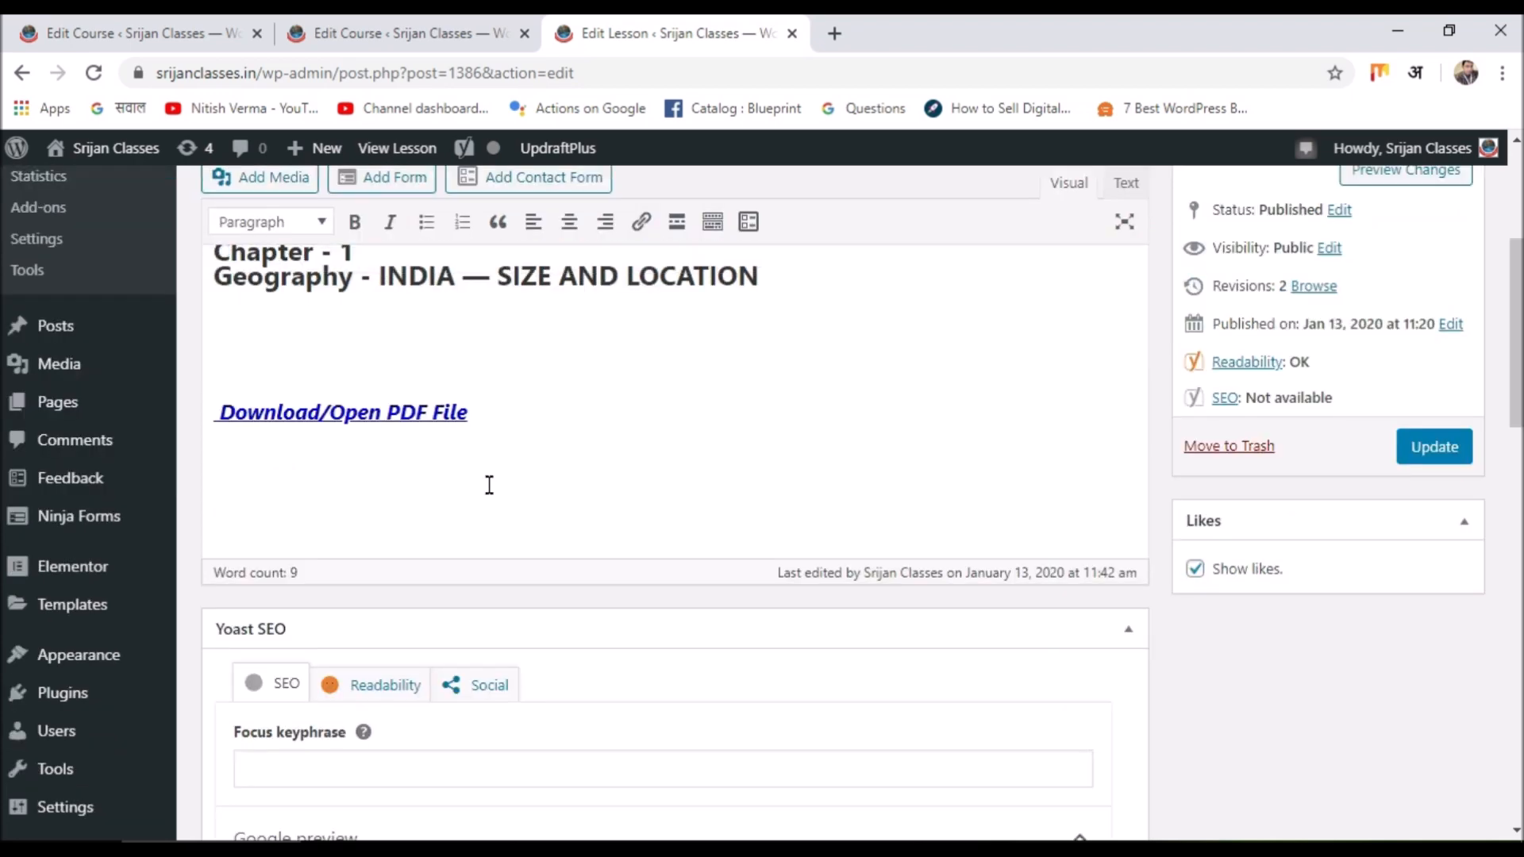
scroll(489, 485, up, 4)
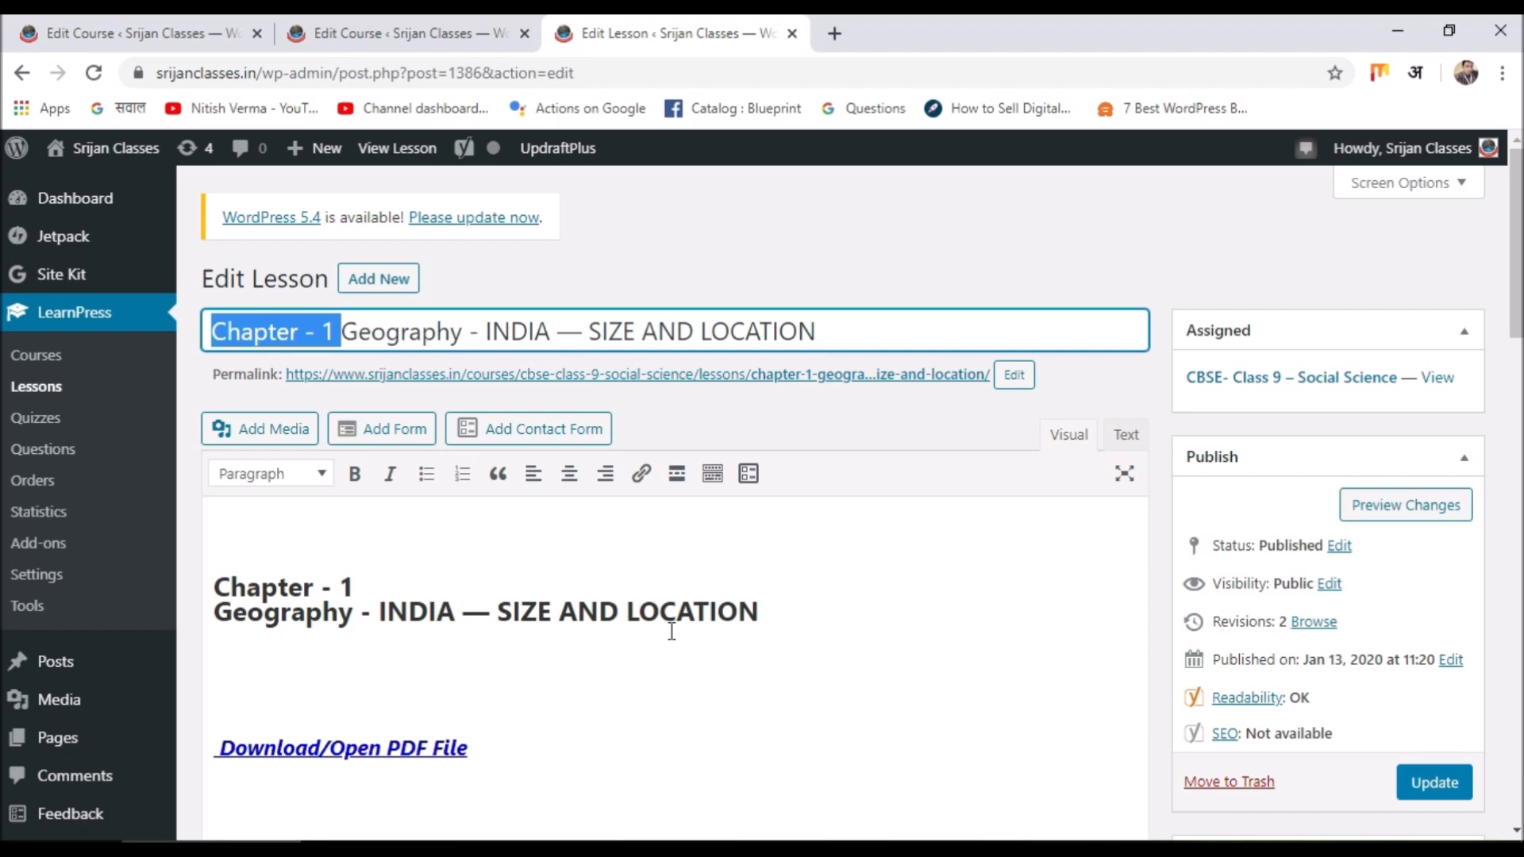
Visit the LearnPress Quizzes list and start an empty new quiz.
click(35, 433)
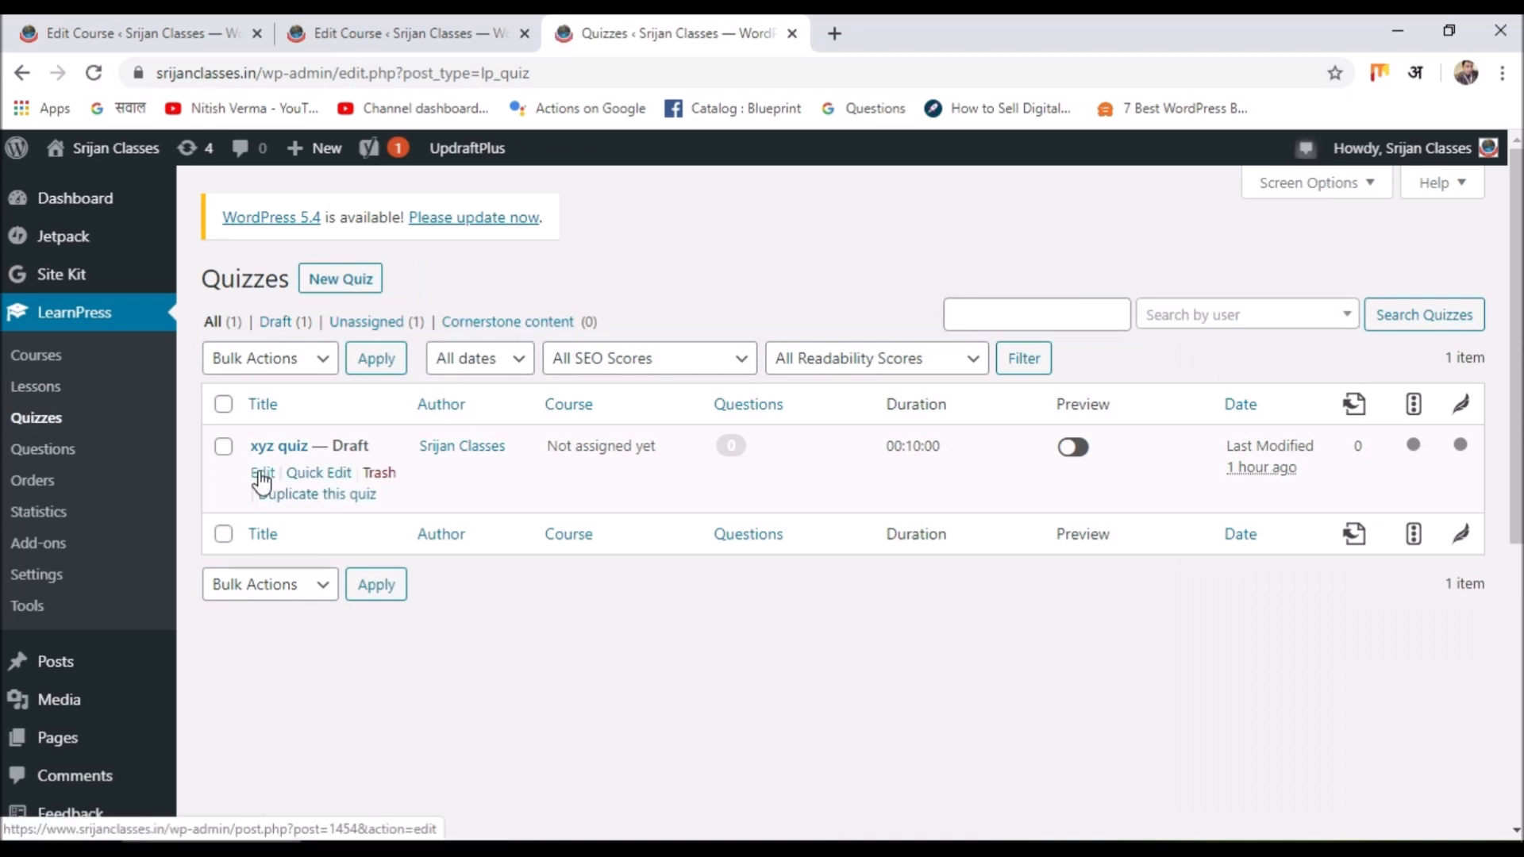
click(323, 282)
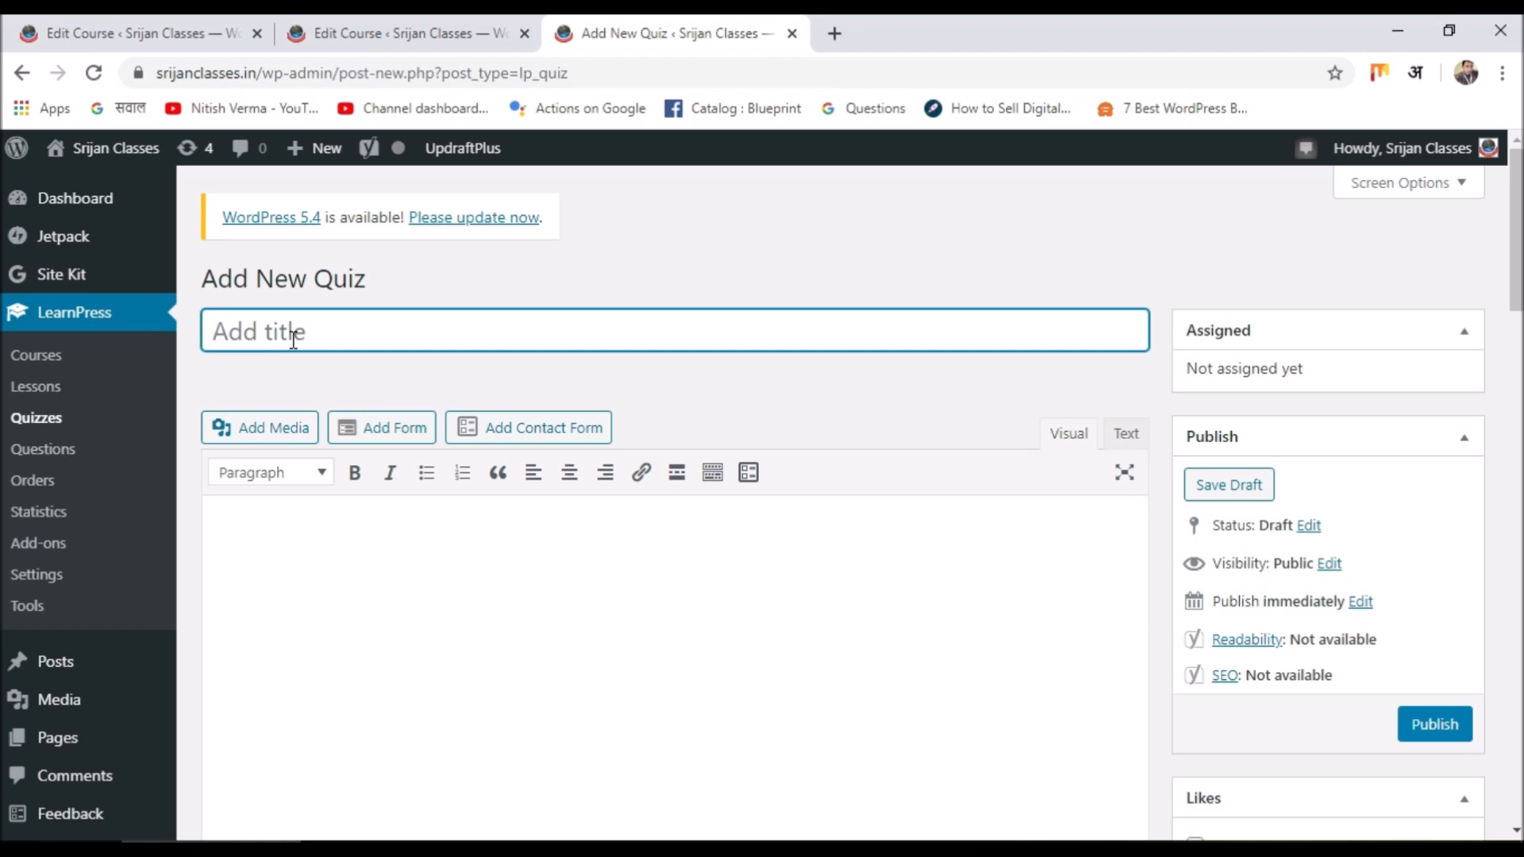
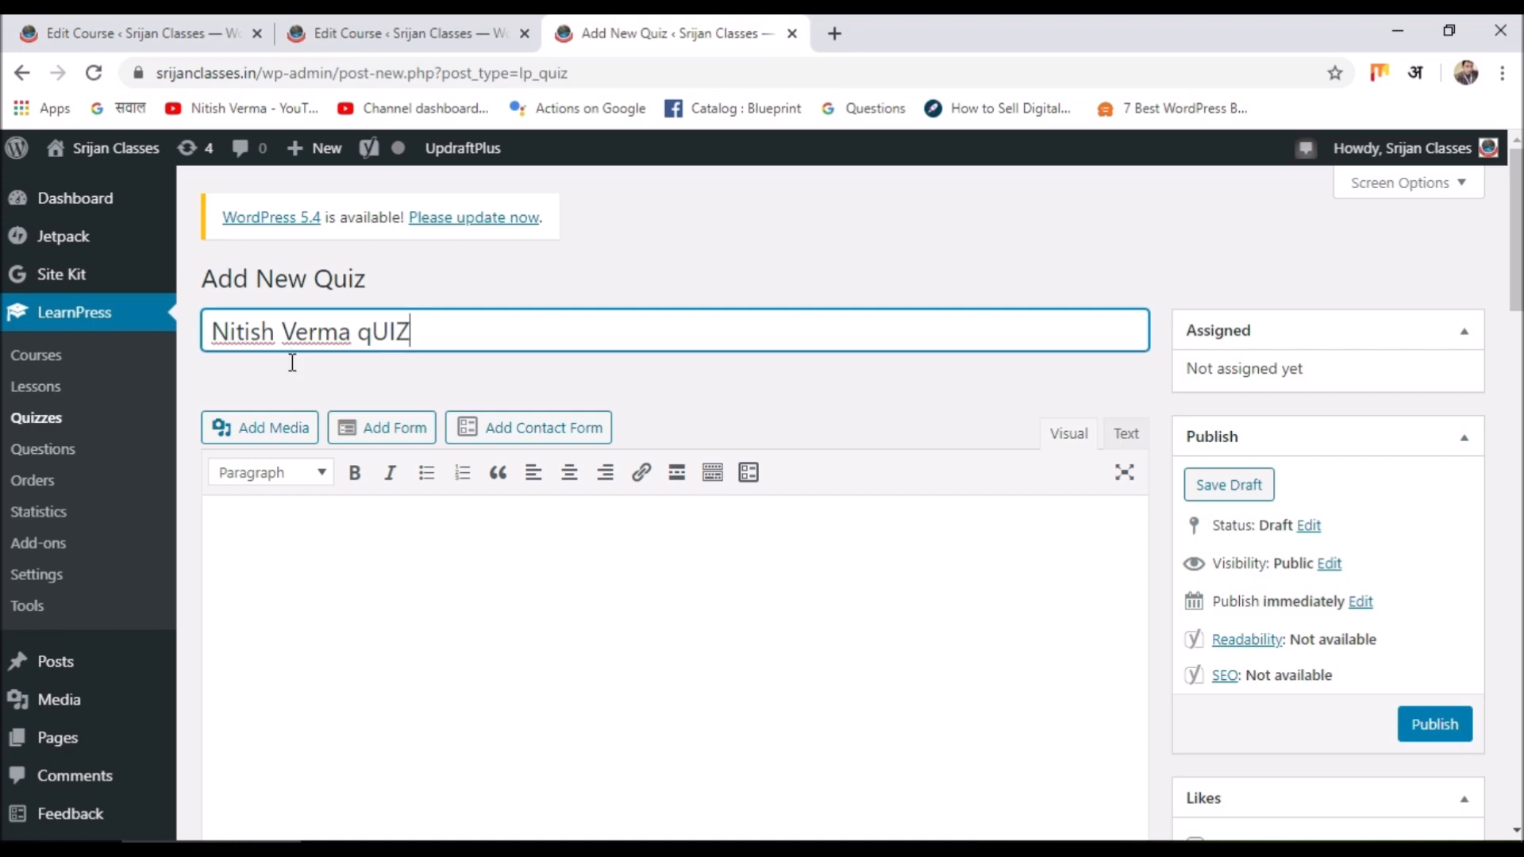
Title the quiz with a person's name plus 'qUIZ' and paste that title into the description.
scroll(308, 537, down, 3)
click(334, 322)
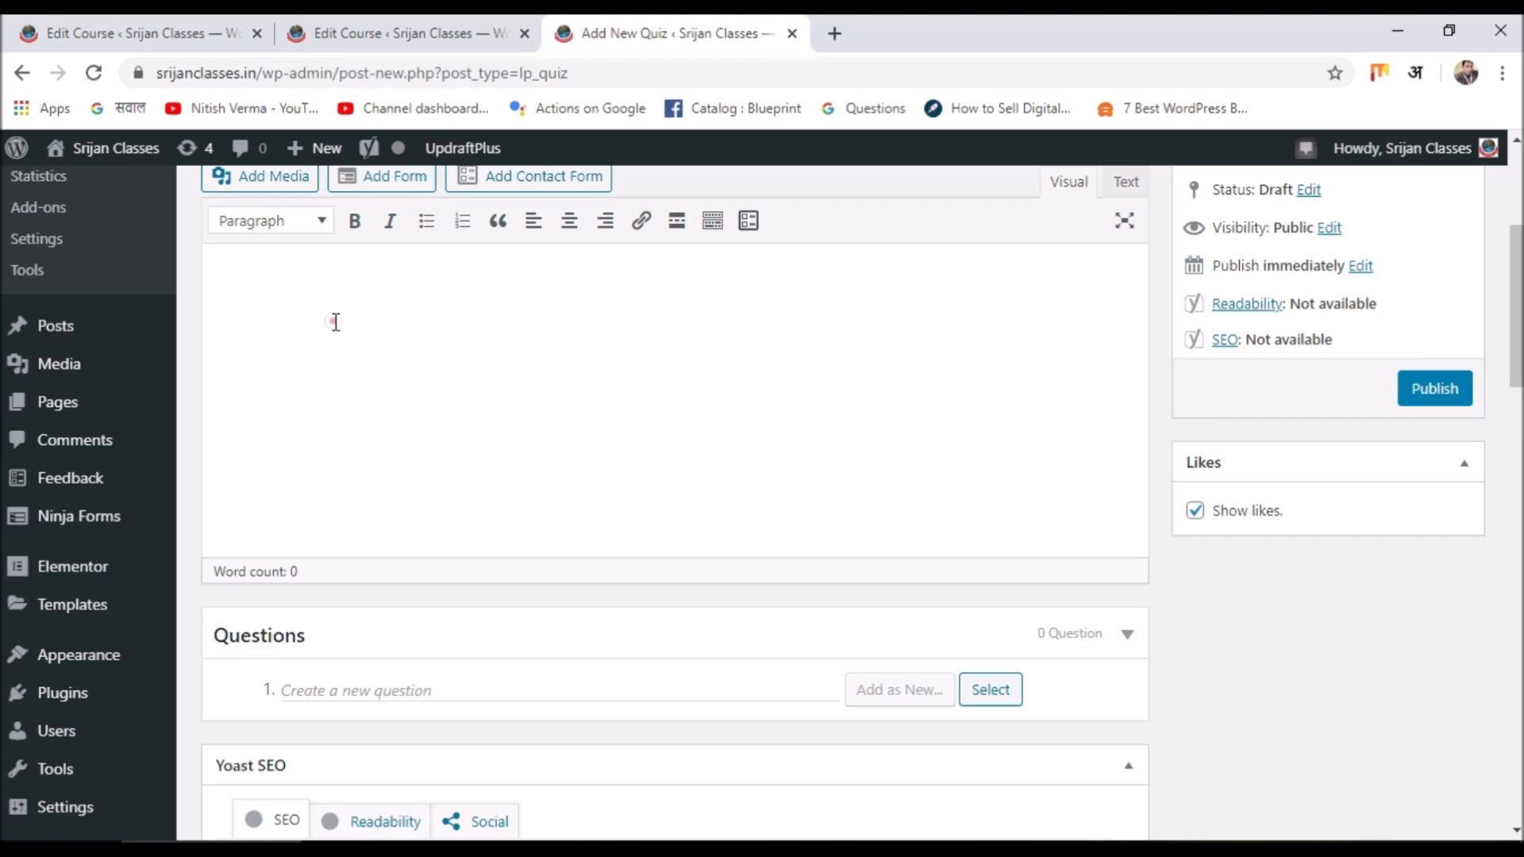
scroll(333, 321, up, 3)
click(432, 327)
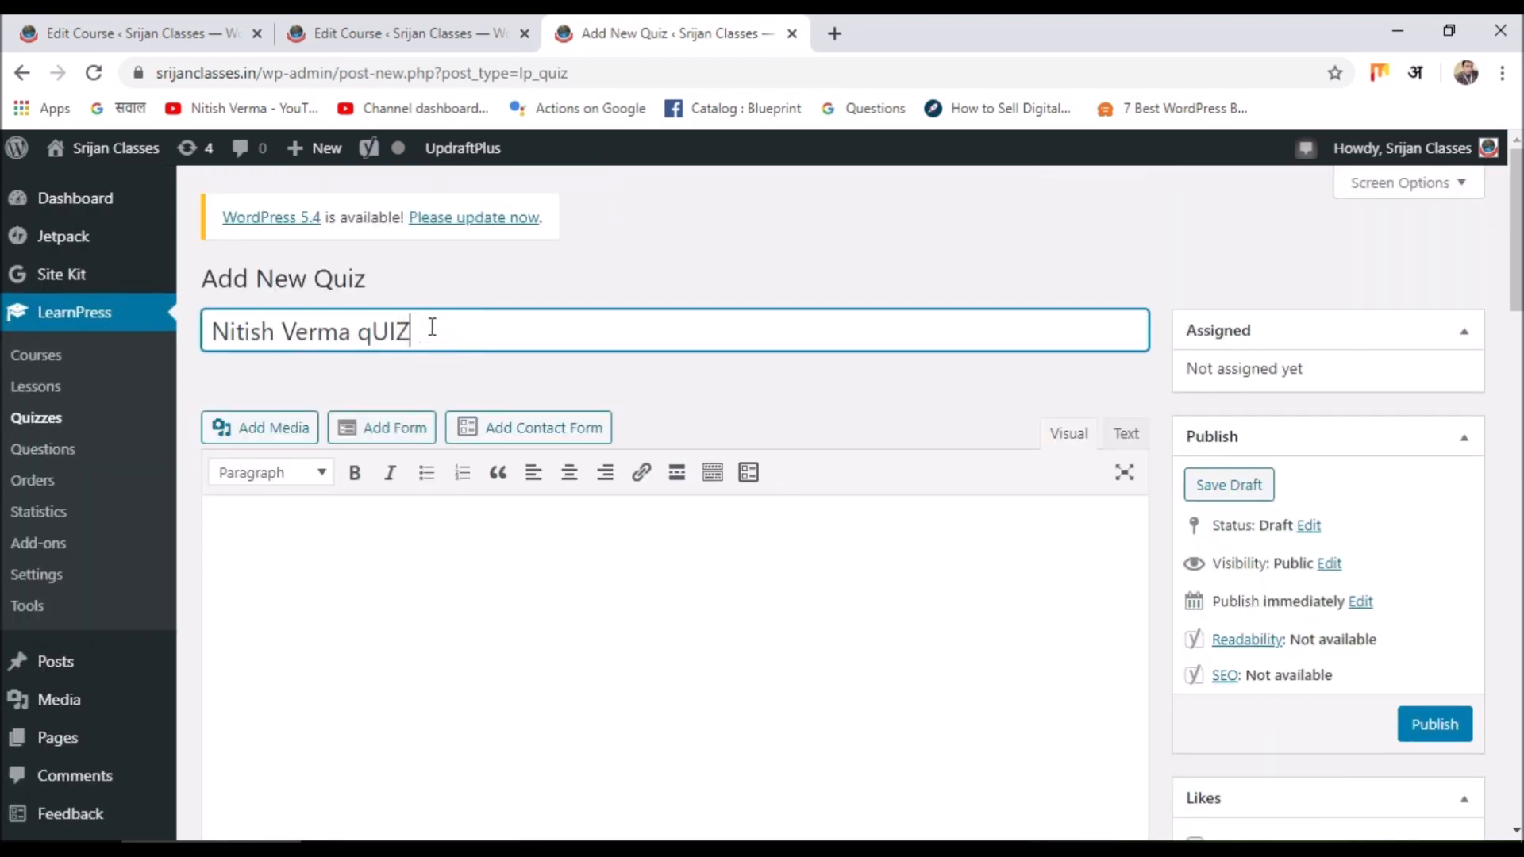
key(ctrl+a)
key(ctrl+c)
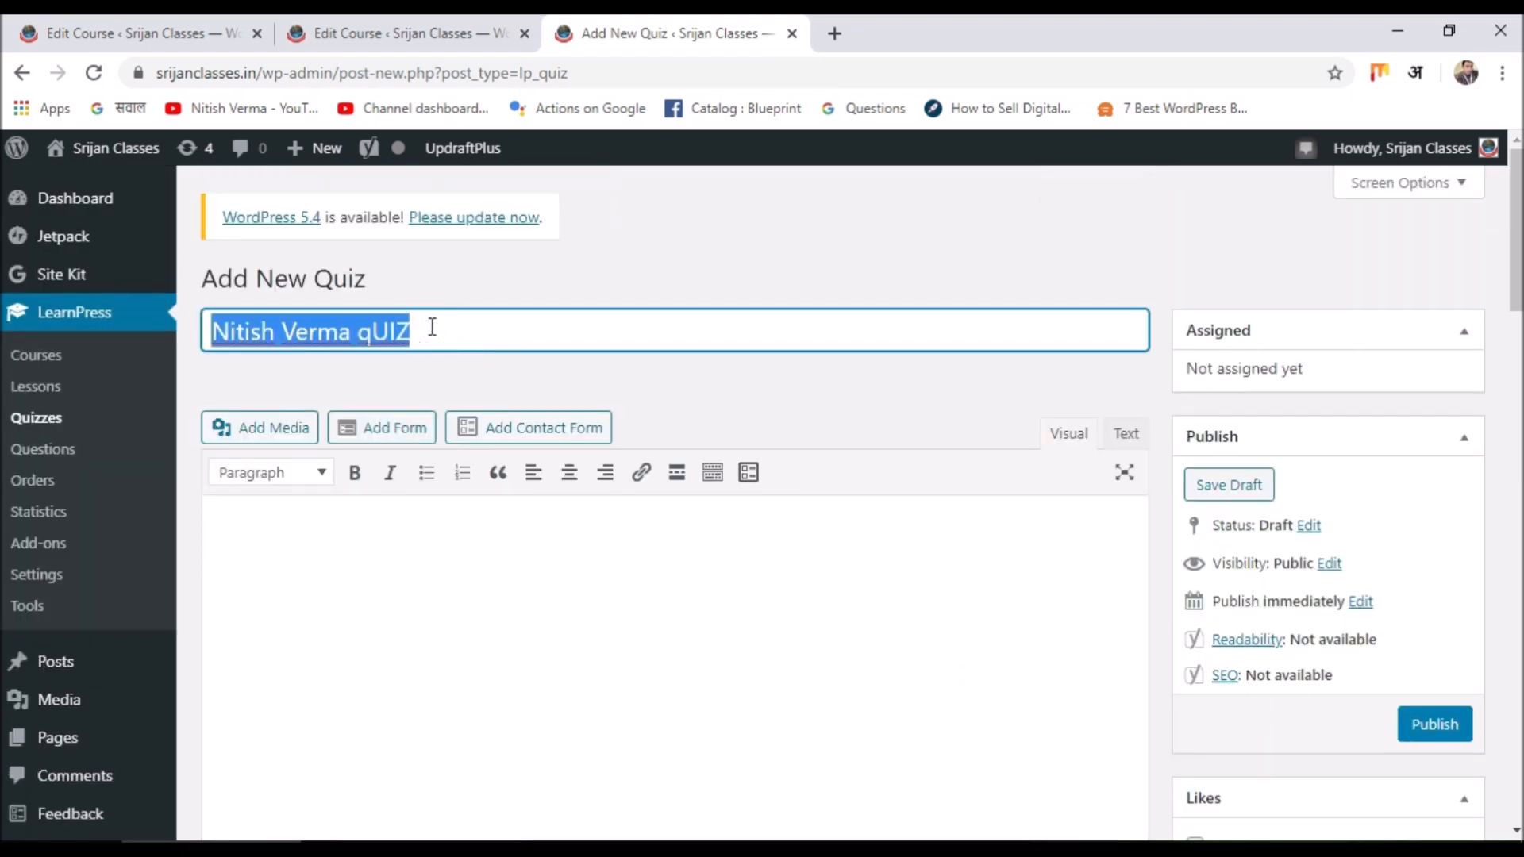
click(259, 517)
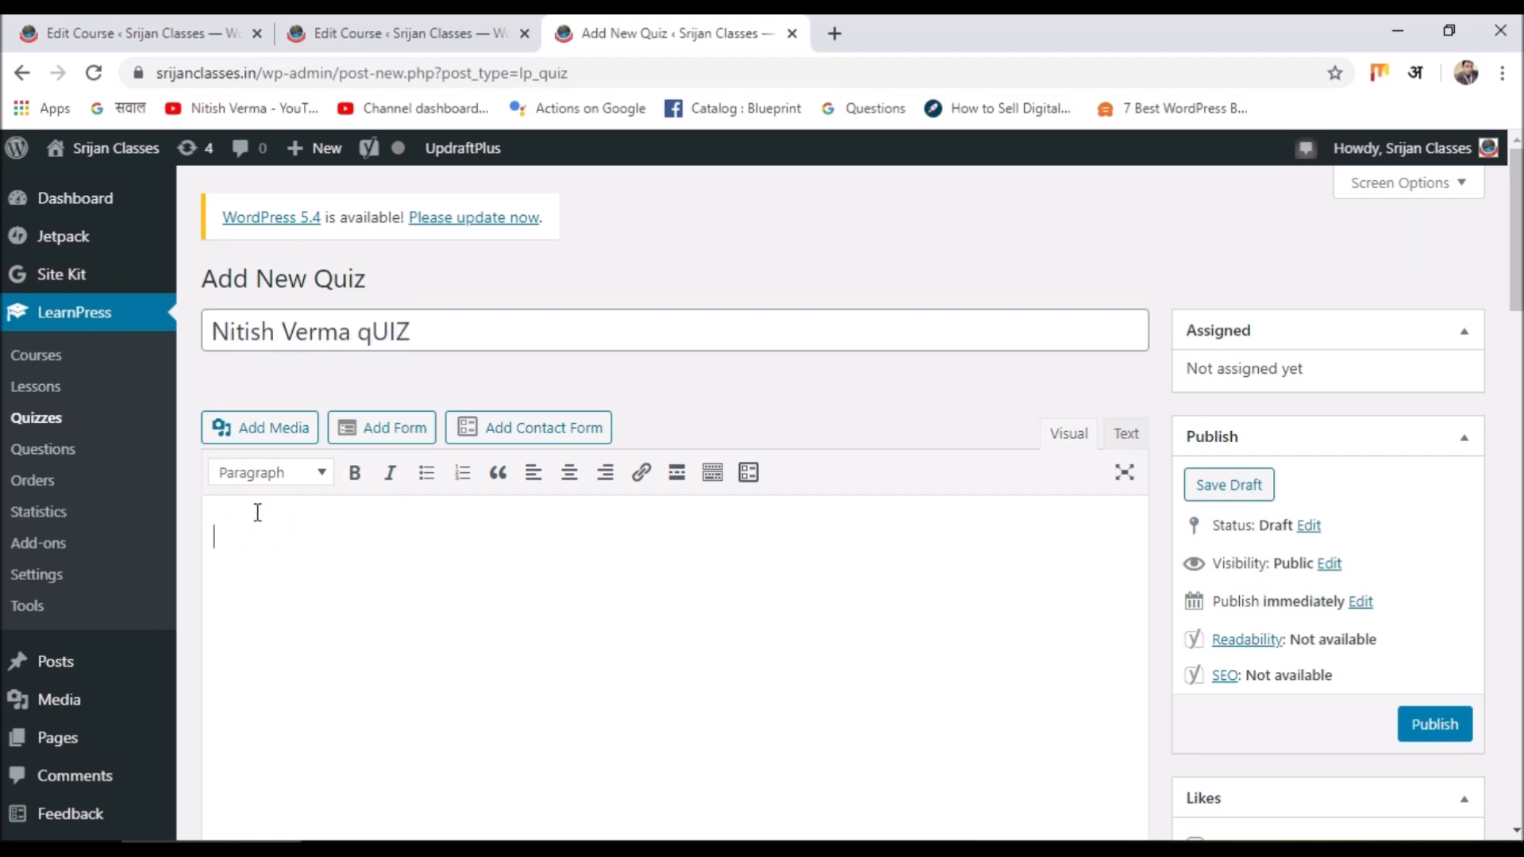
key(ctrl+v)
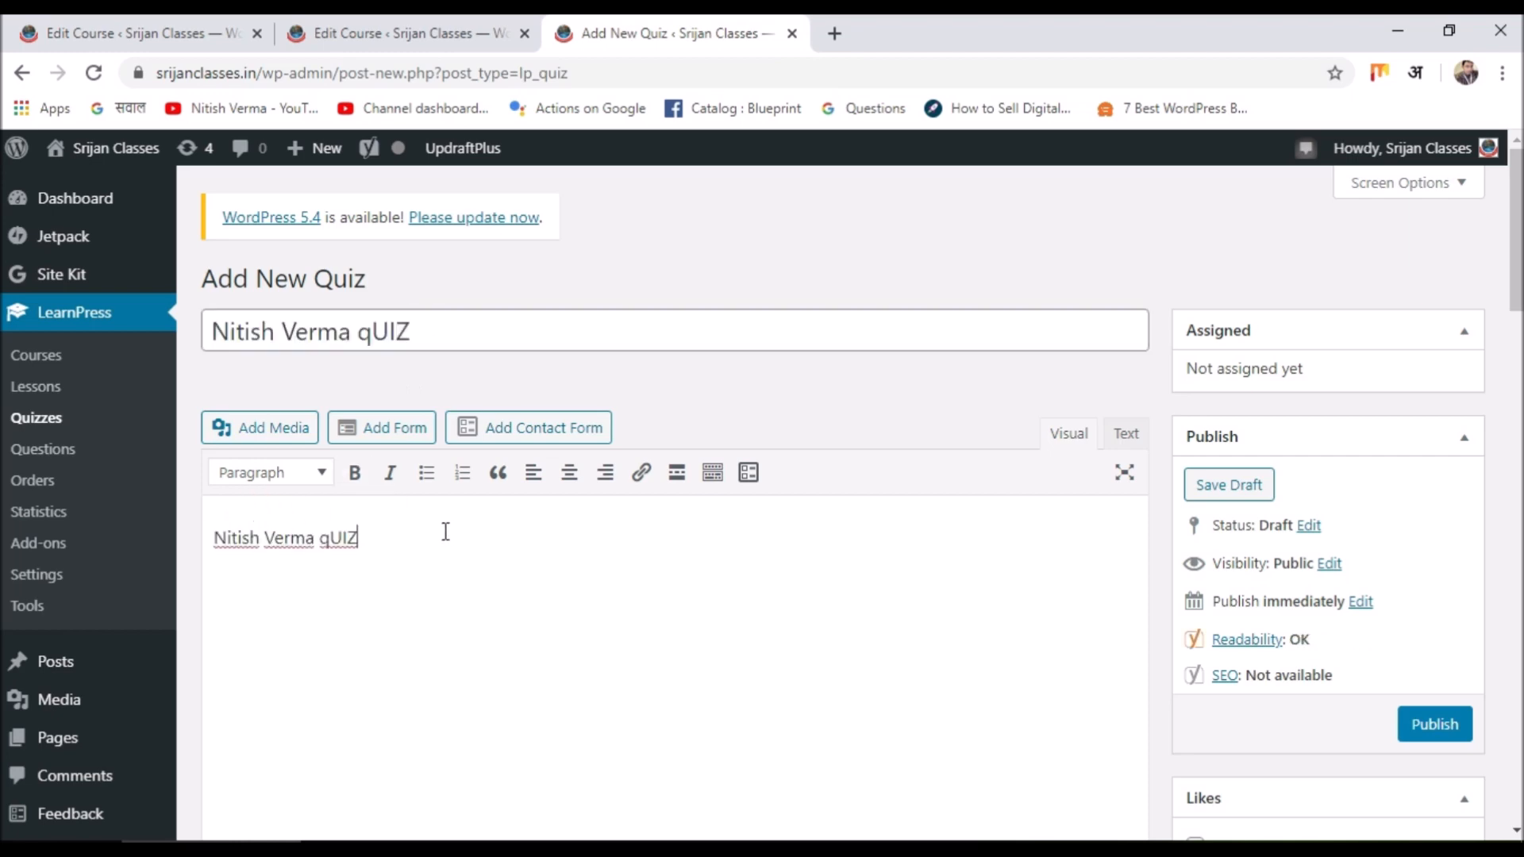
scroll(443, 533, down, 7)
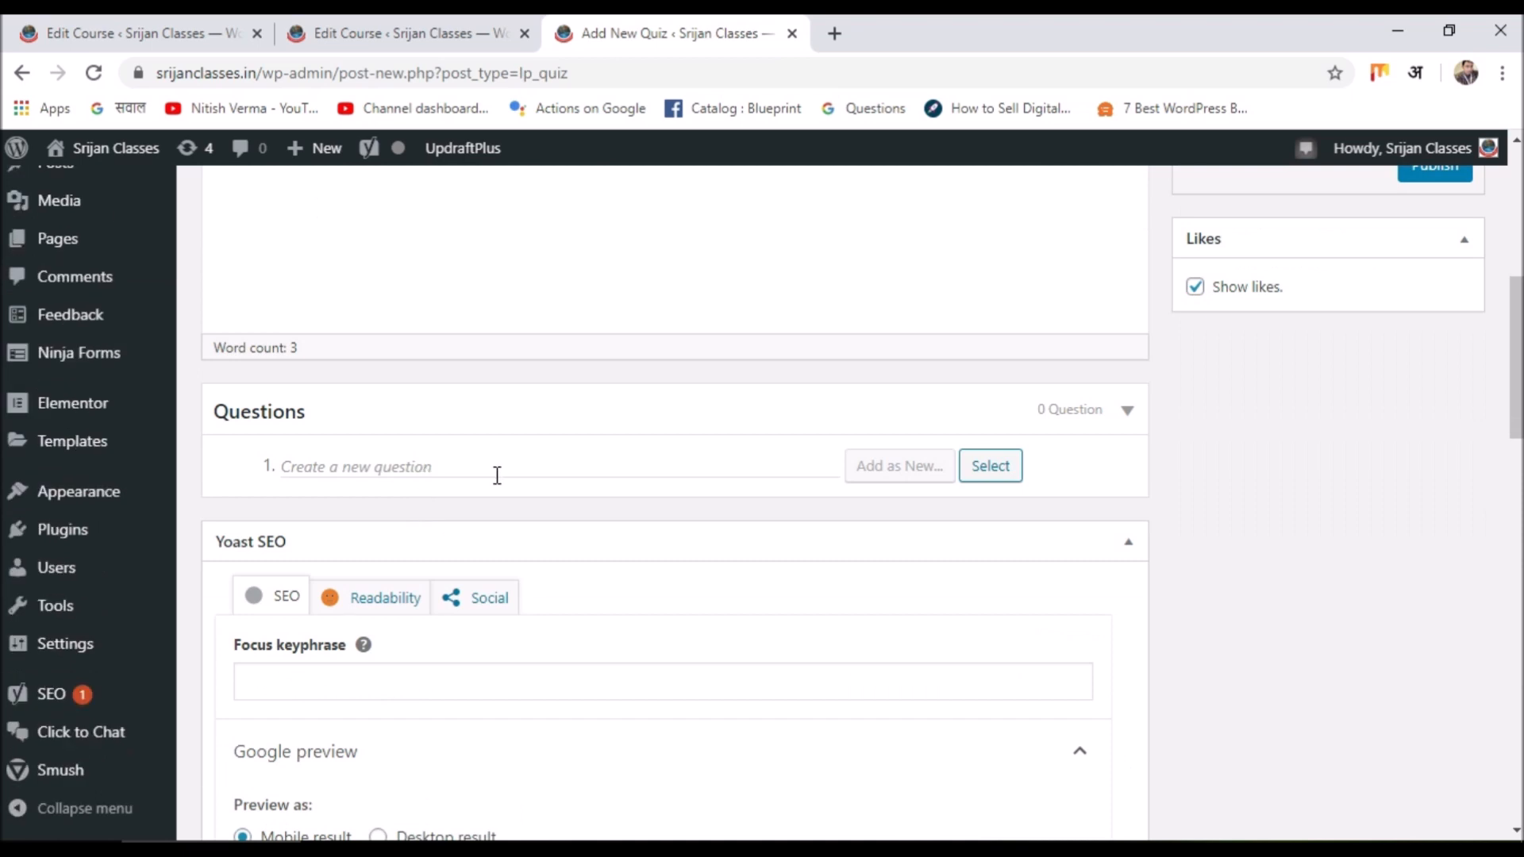
Add a True Or False question asking who the named person is.
click(438, 468)
text(I)
key(BackSpace)
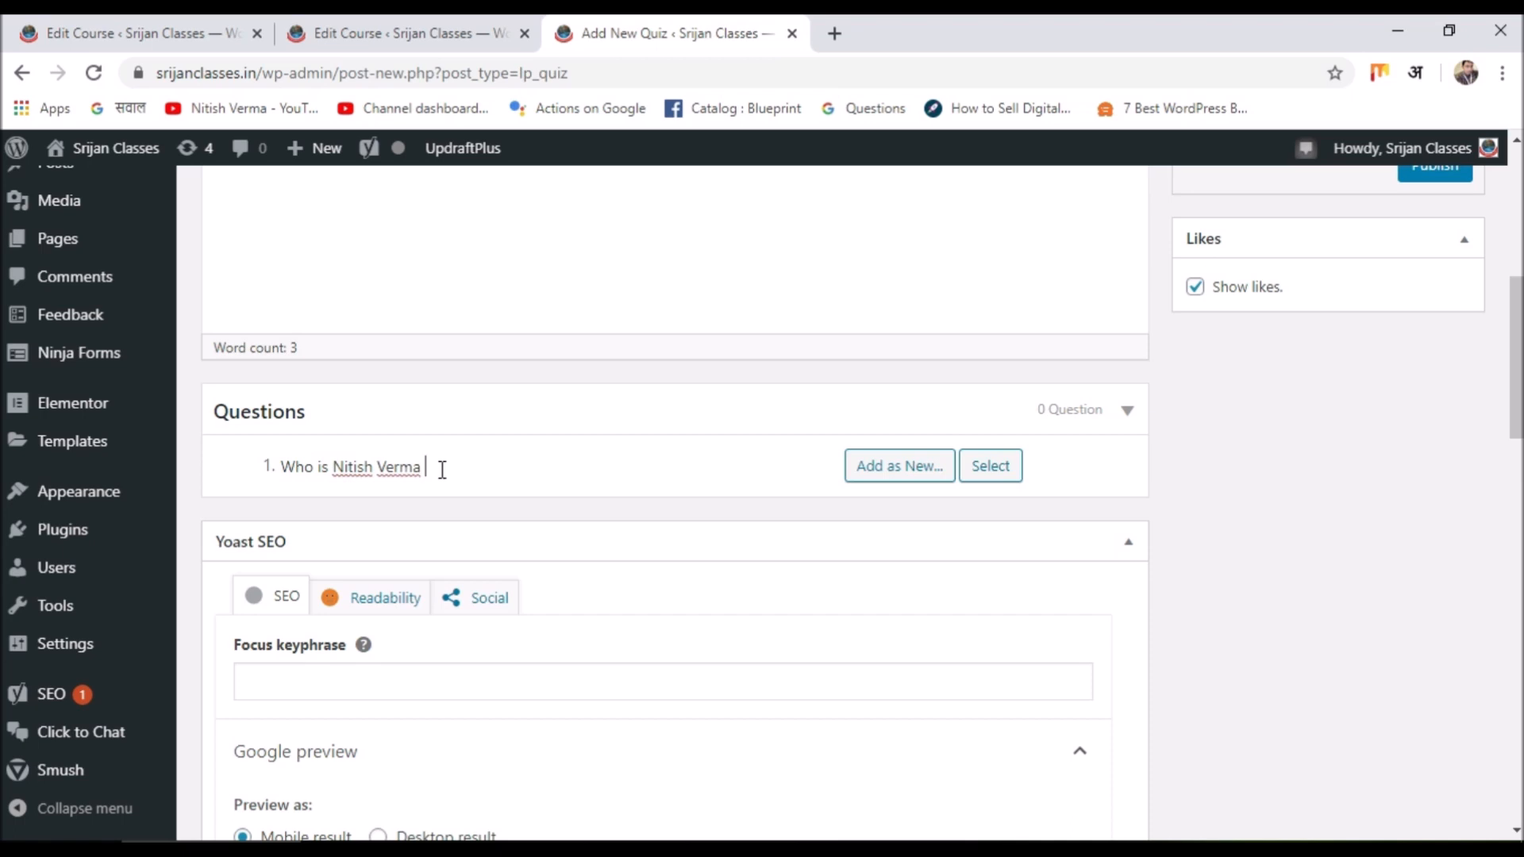
text(?)
mouse_move(876, 478)
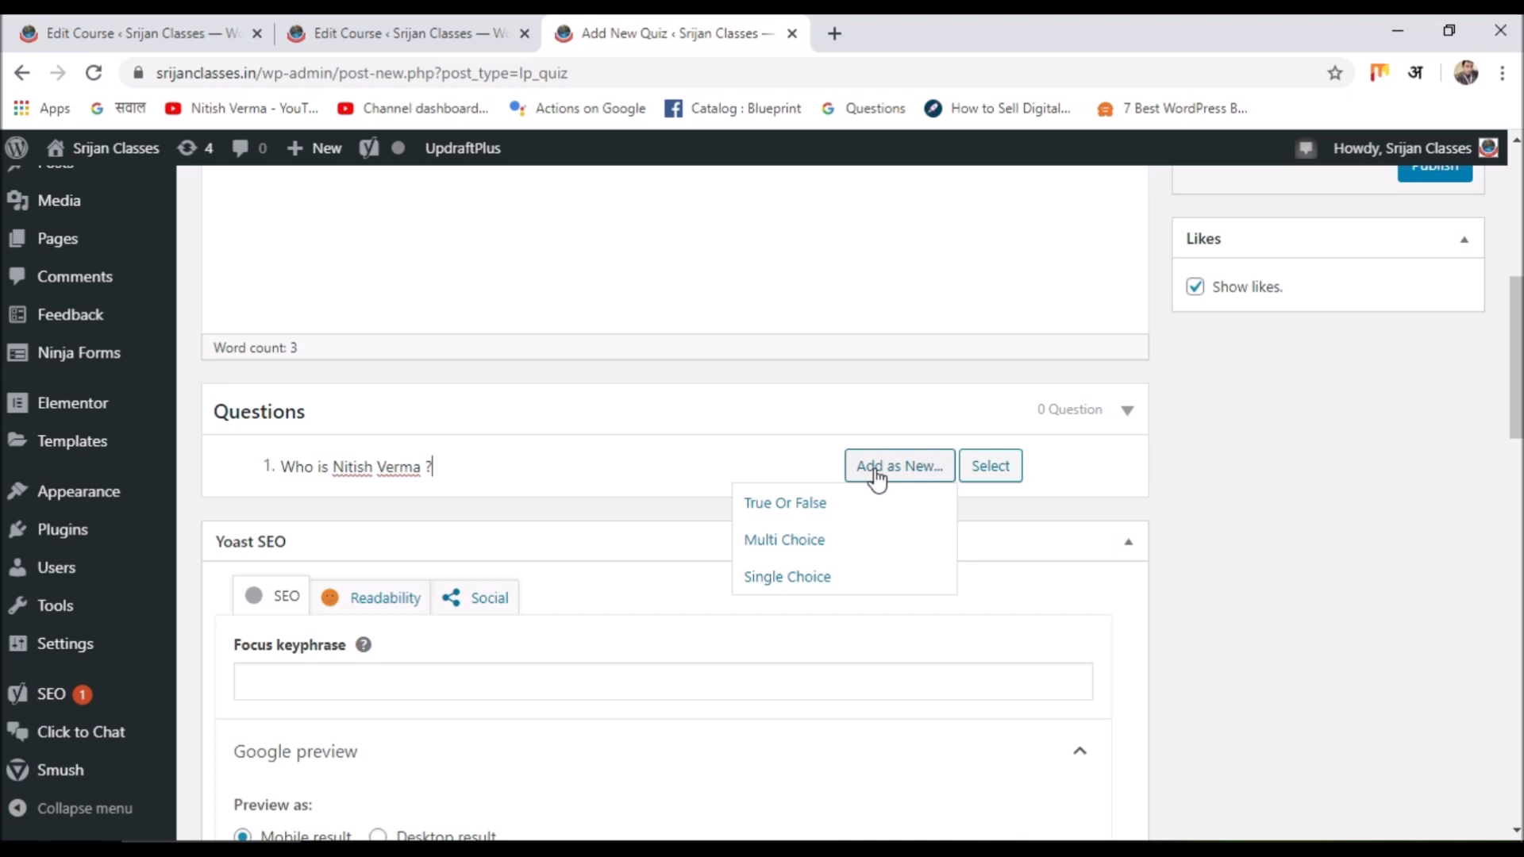
click(815, 506)
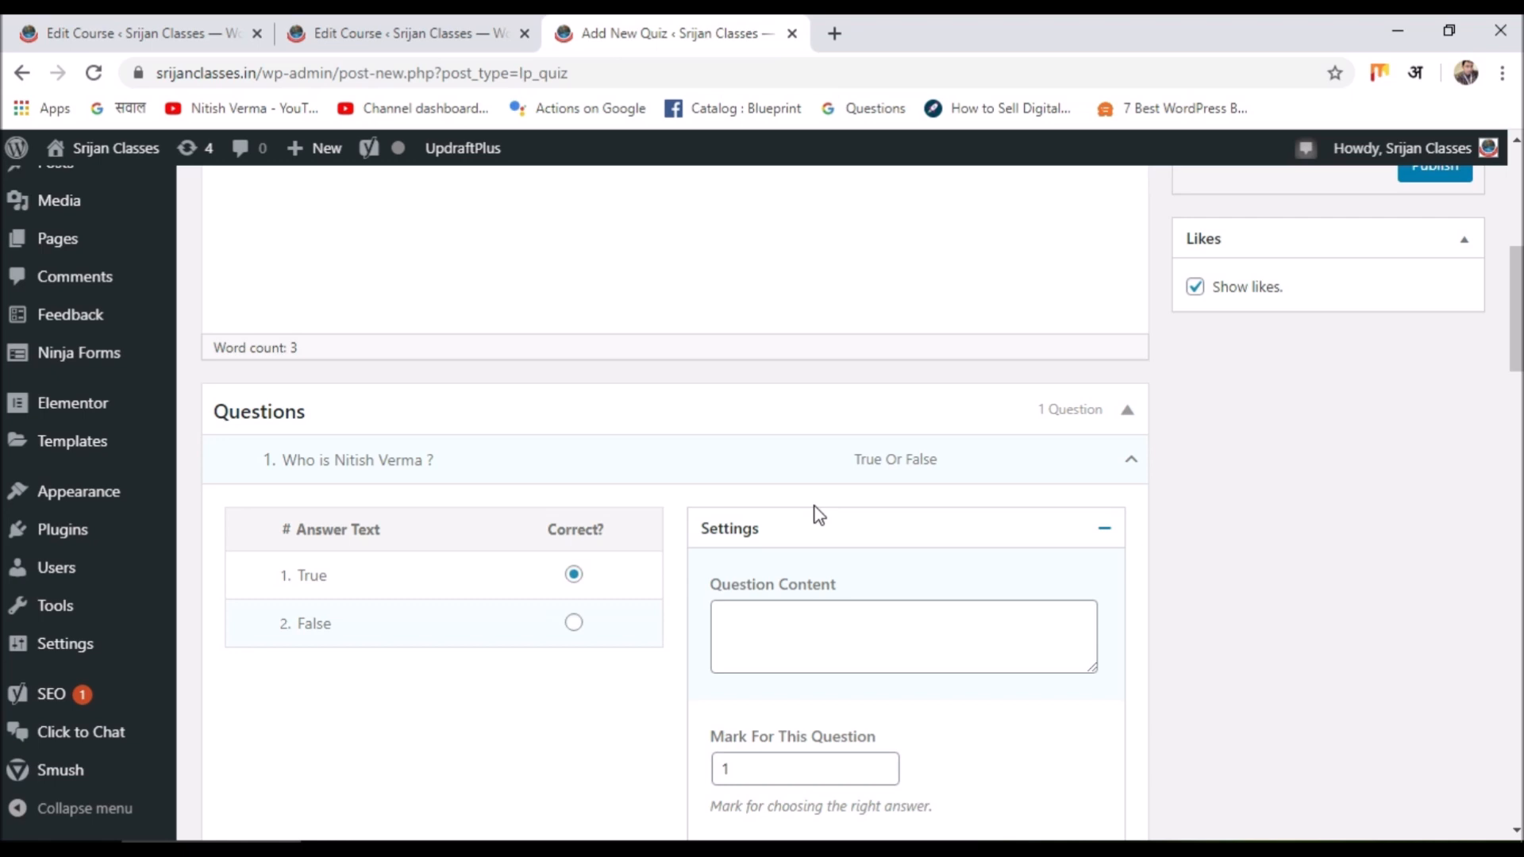
Change the question's answers from True and False to Blogger and Farmer.
scroll(445, 374, down, 3)
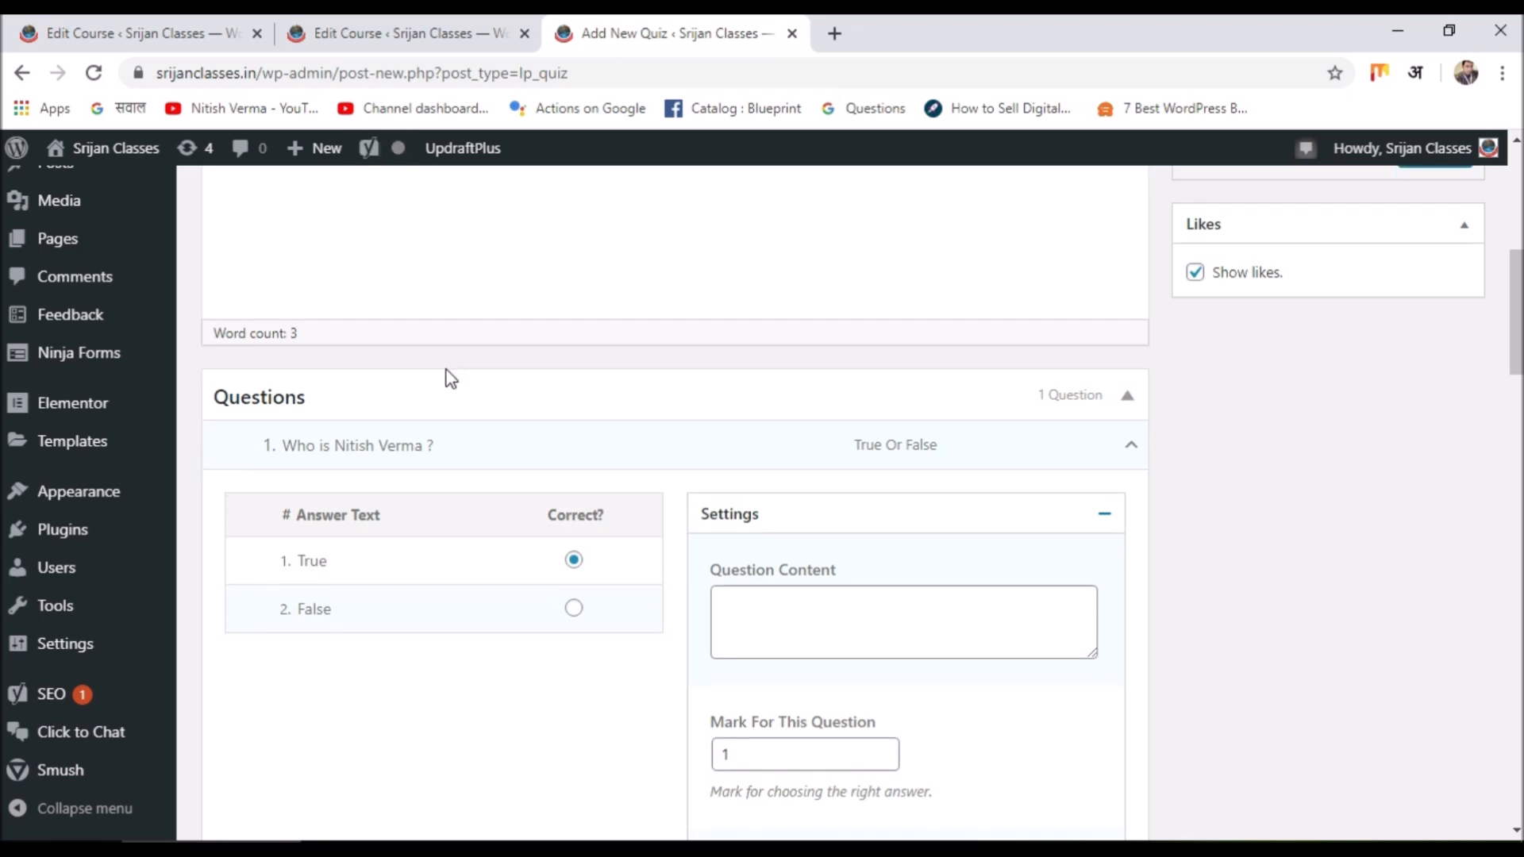
click(341, 347)
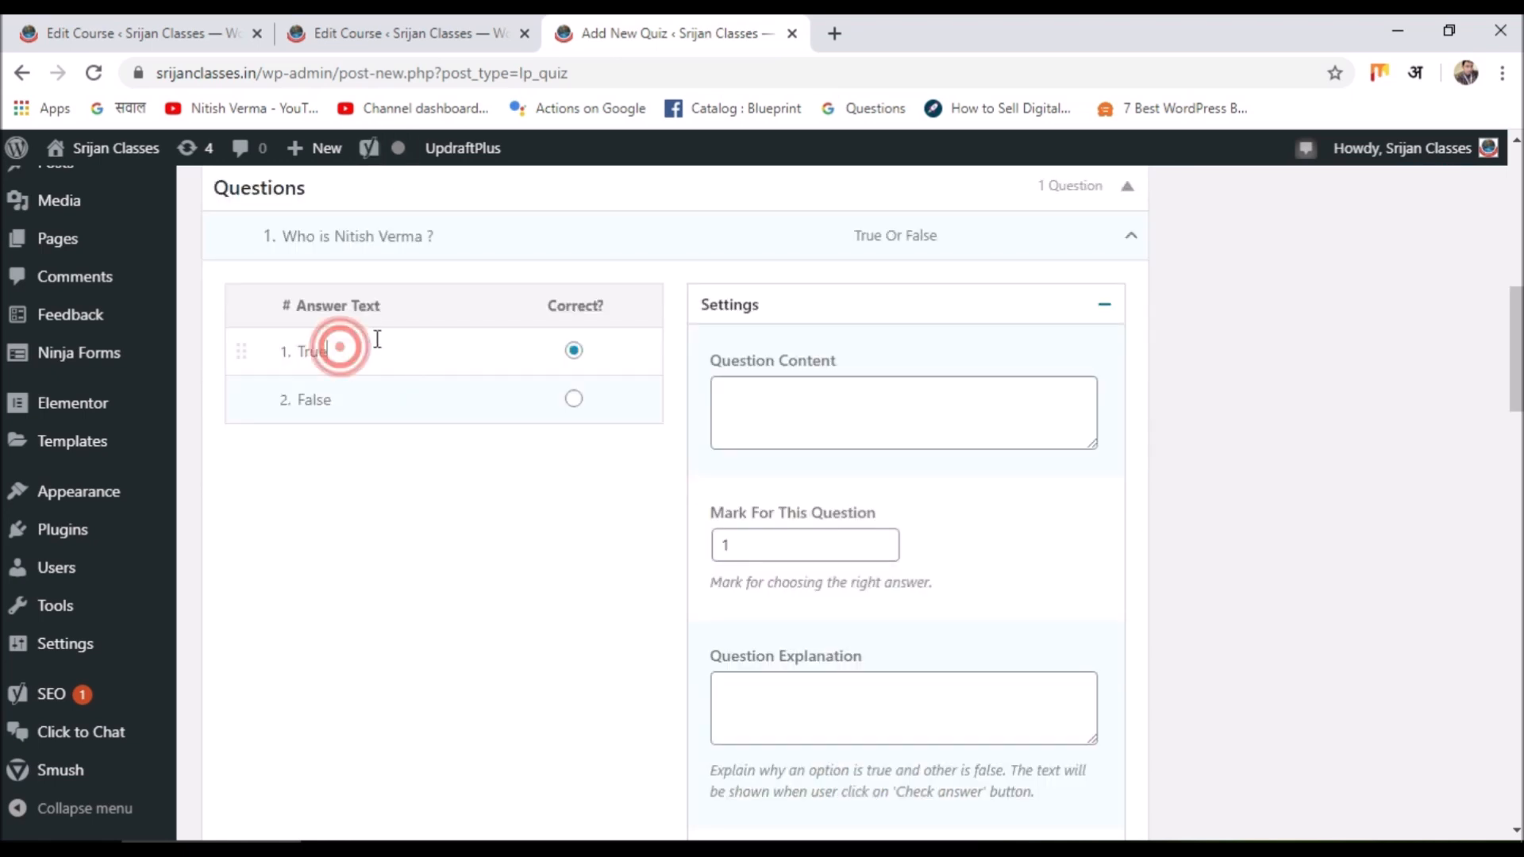
key(BackSpace)
key(BackSpace)
key(BackSpace)
key(BackSpace)
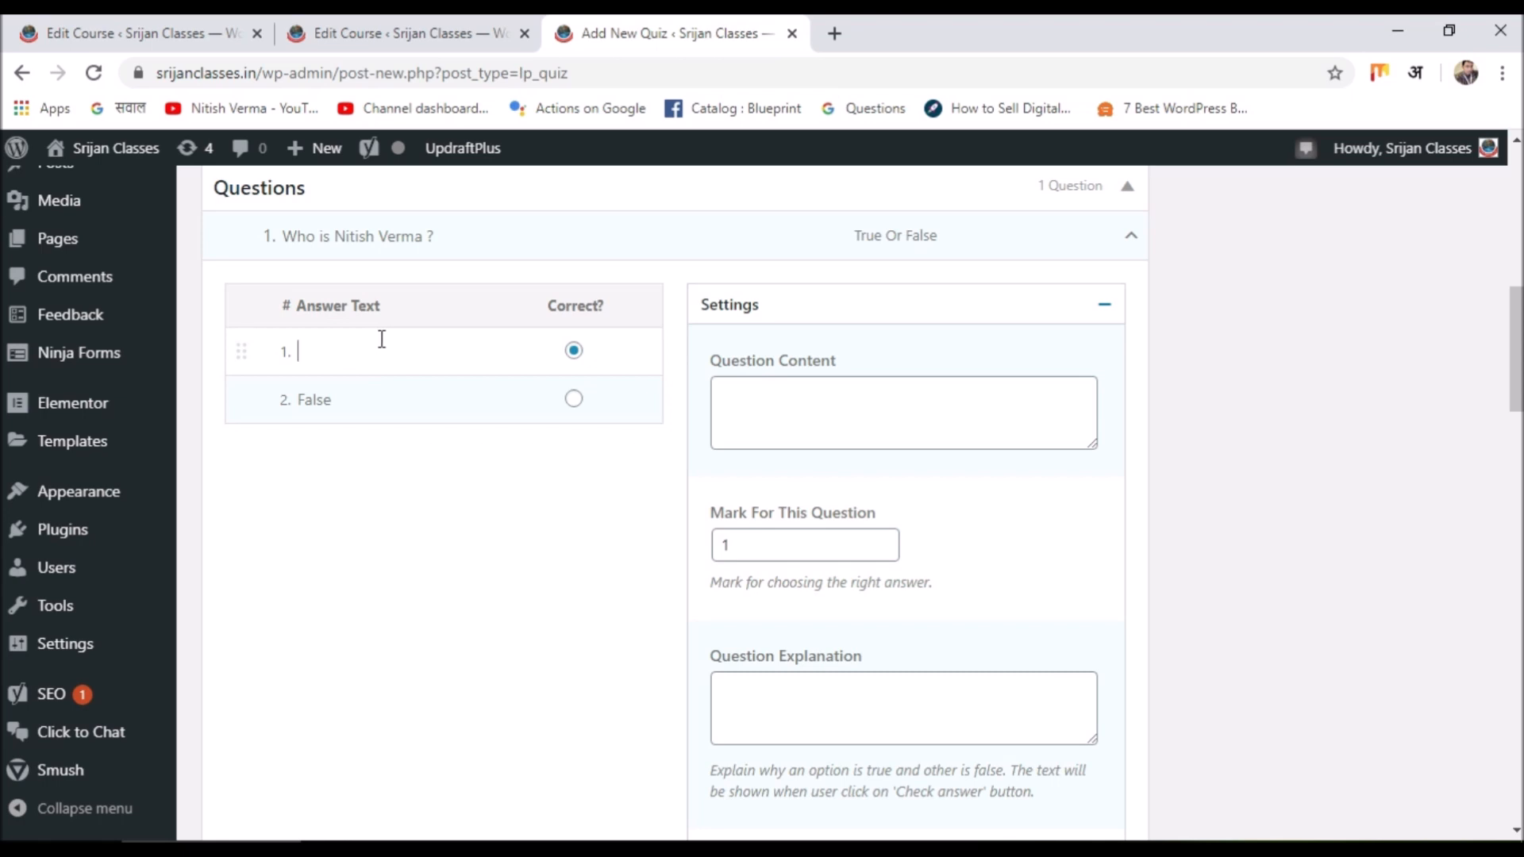
text(Blogger)
click(365, 396)
key(BackSpace)
key(BackSpace)
key(BackSpace)
key(BackSpace)
key(BackSpace)
text(Farmer)
Raise the question's mark to 4 and add the hint 'b'.
click(816, 403)
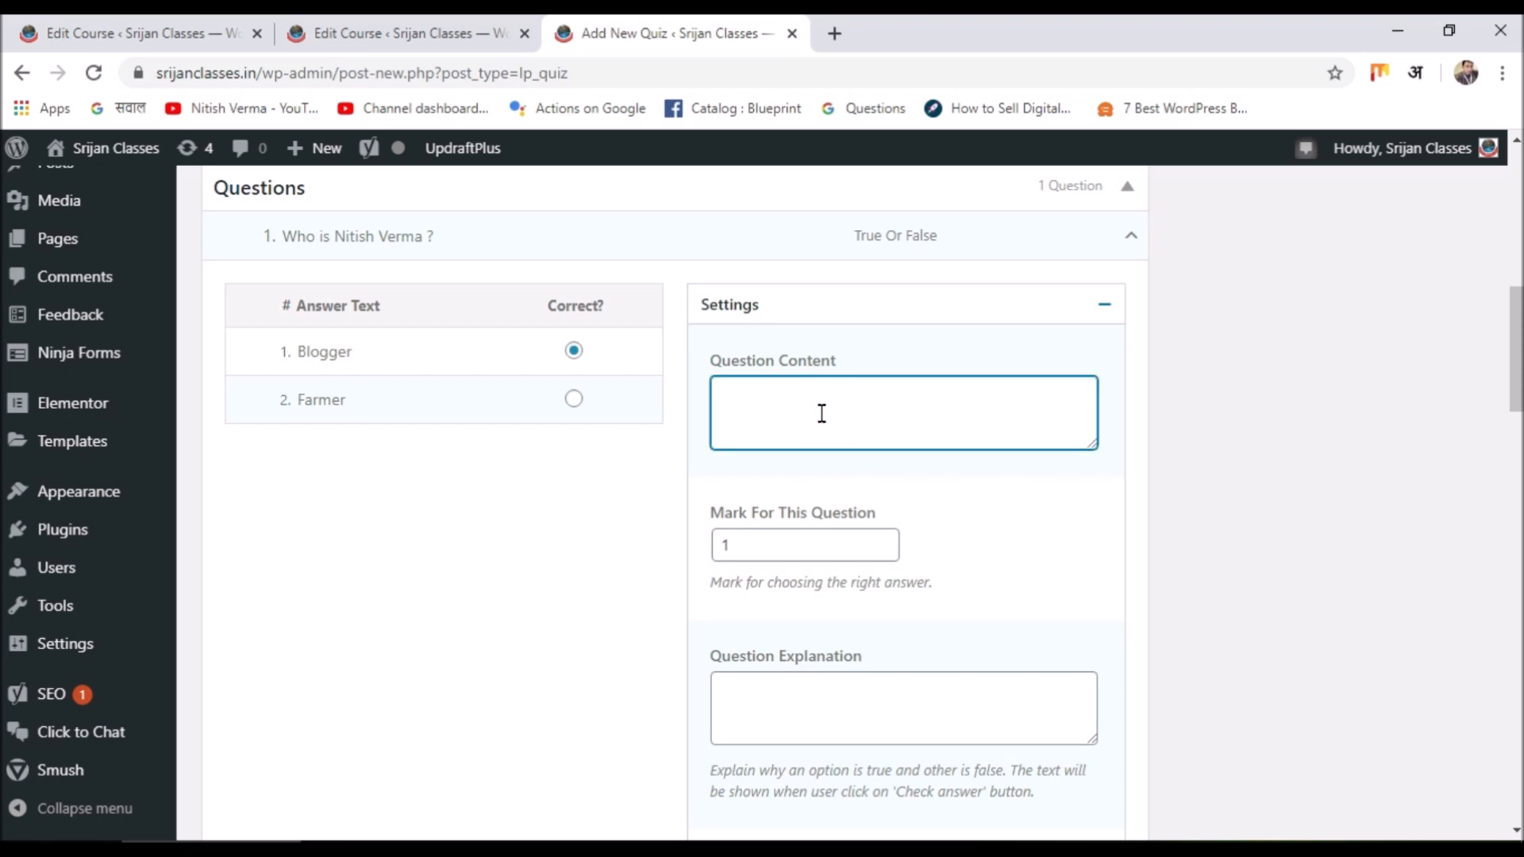
scroll(792, 535, down, 3)
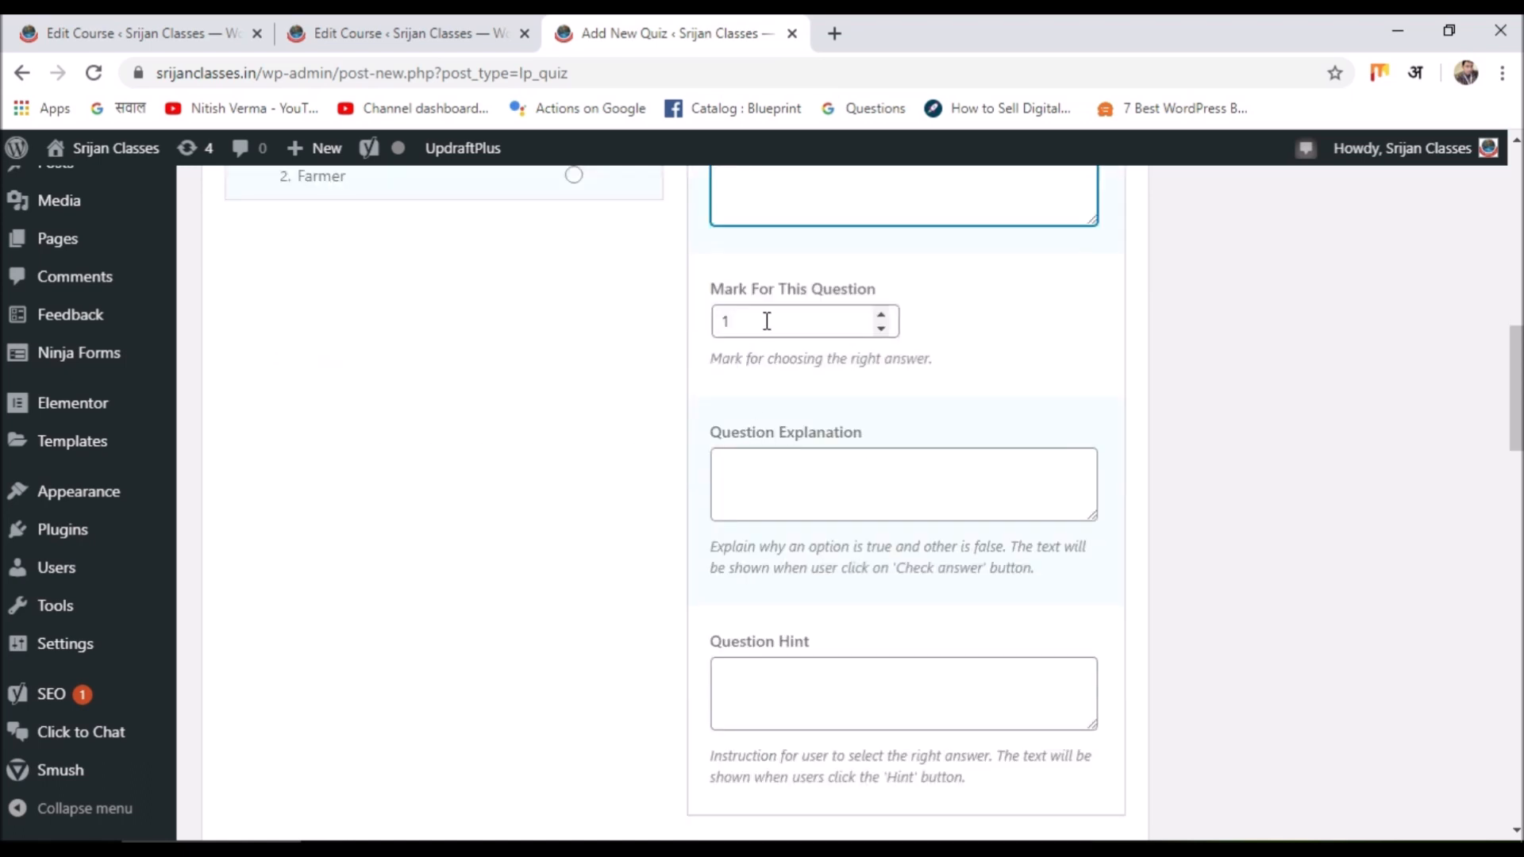
click(882, 330)
click(881, 313)
click(881, 314)
click(881, 314)
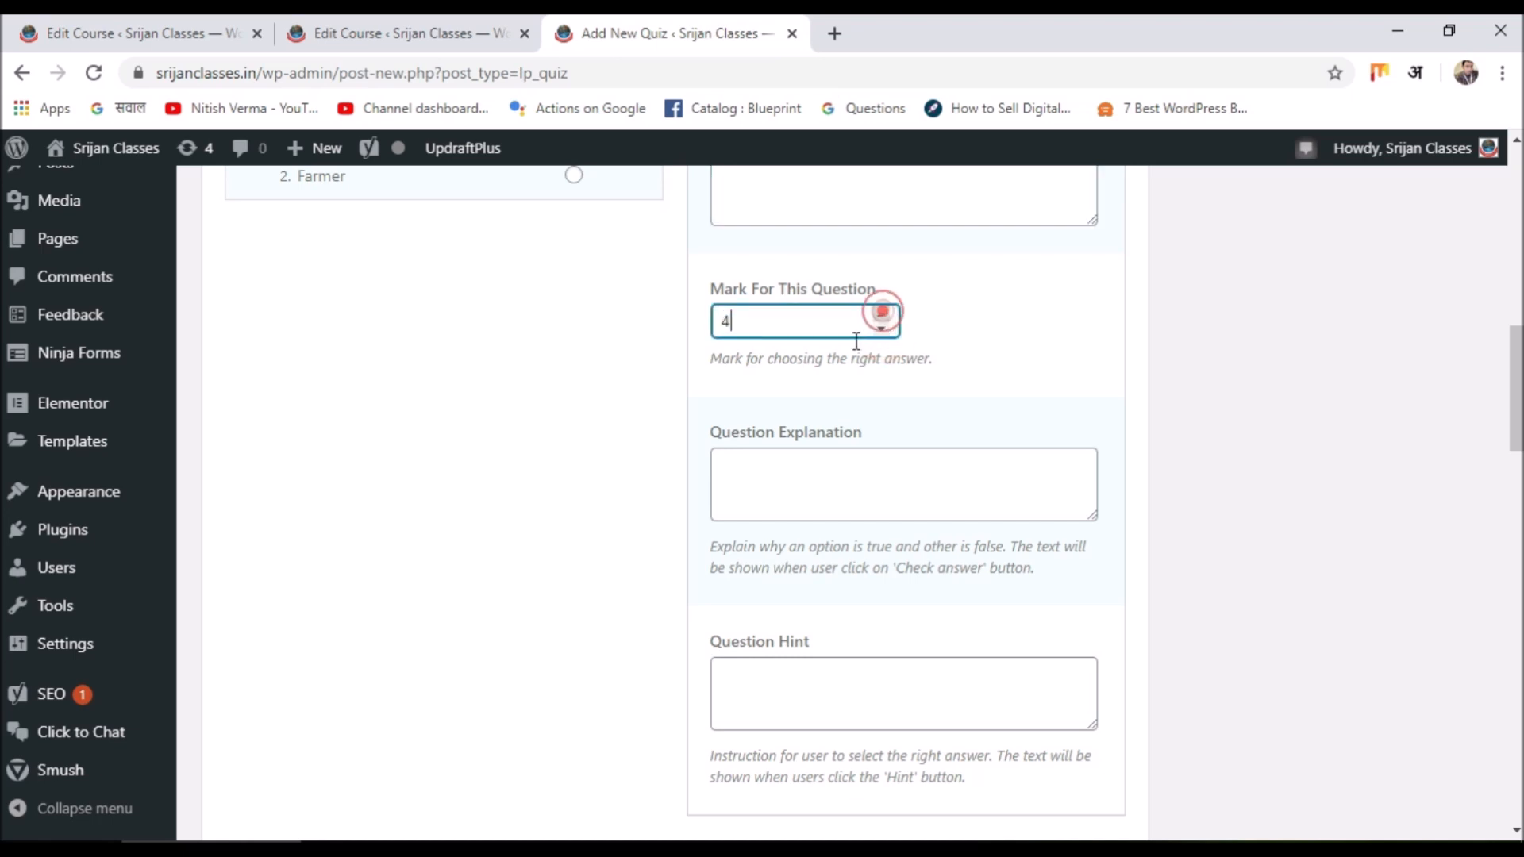
scroll(775, 474, down, 3)
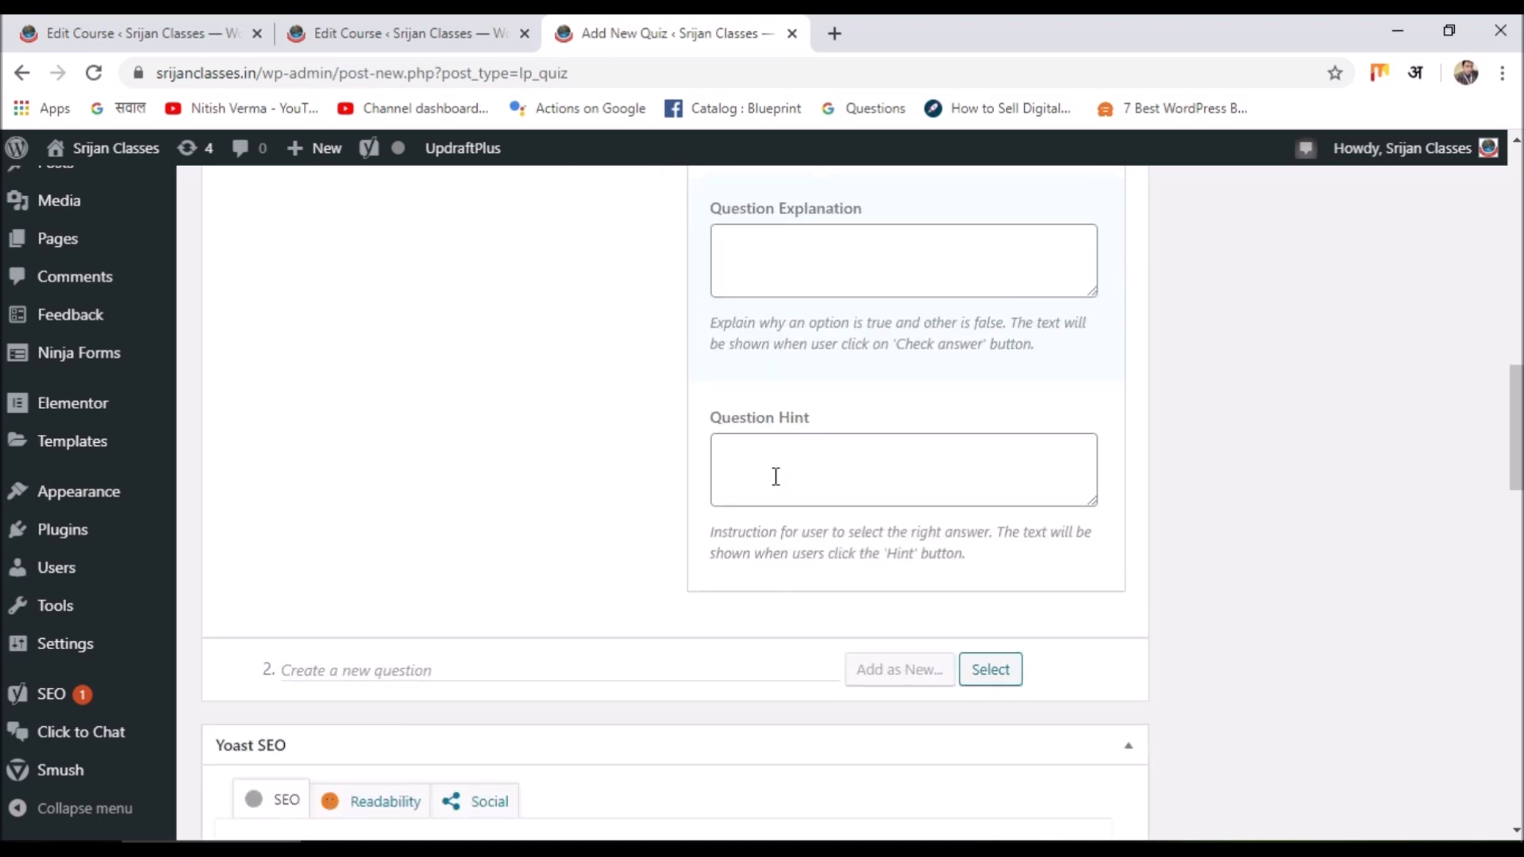
click(776, 474)
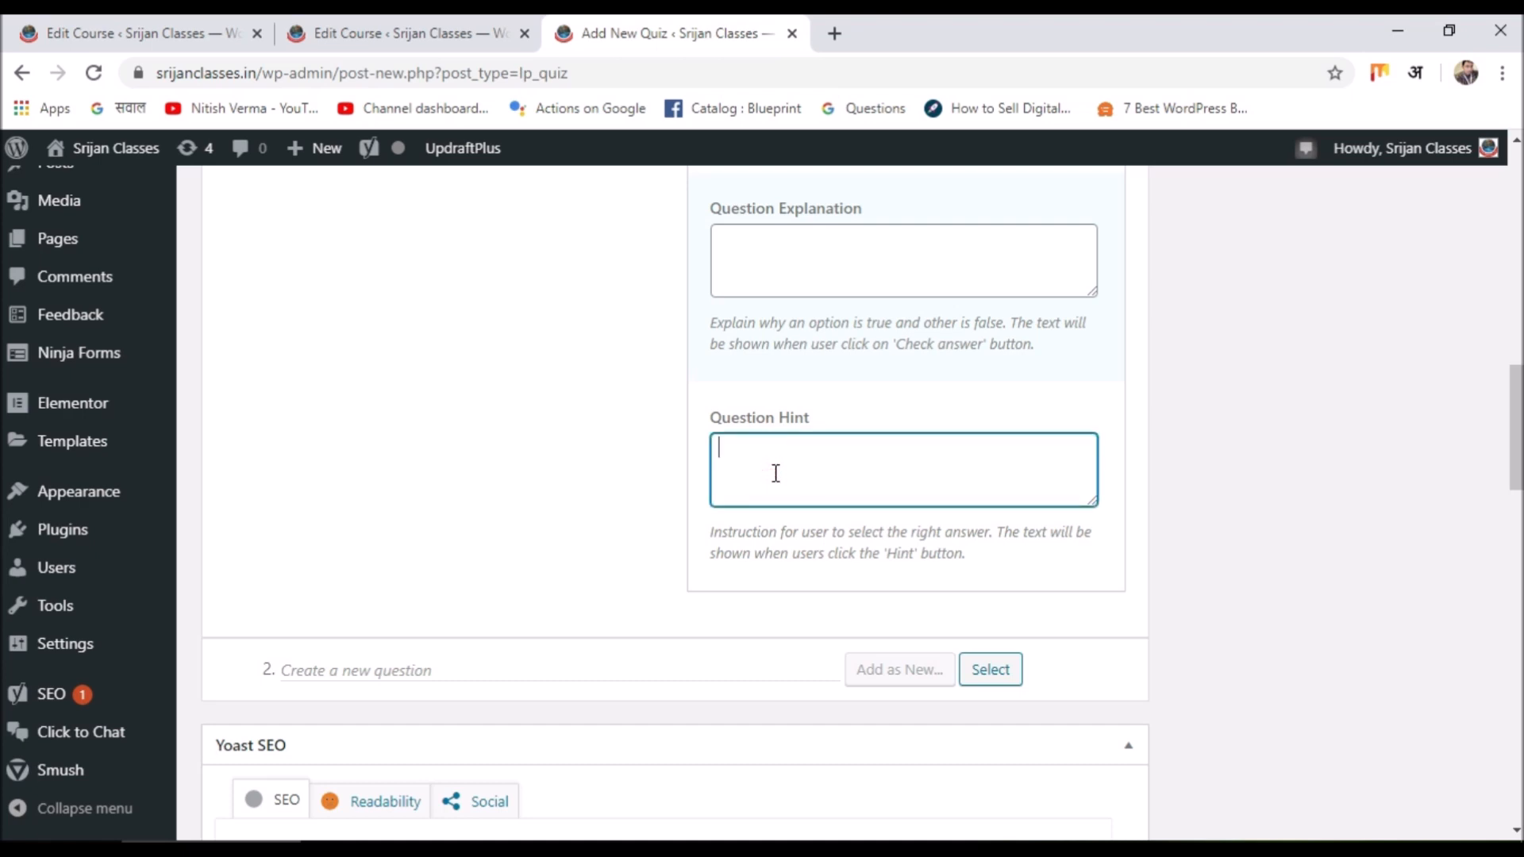
text(b)
Publish the new quiz.
scroll(780, 280, up, 15)
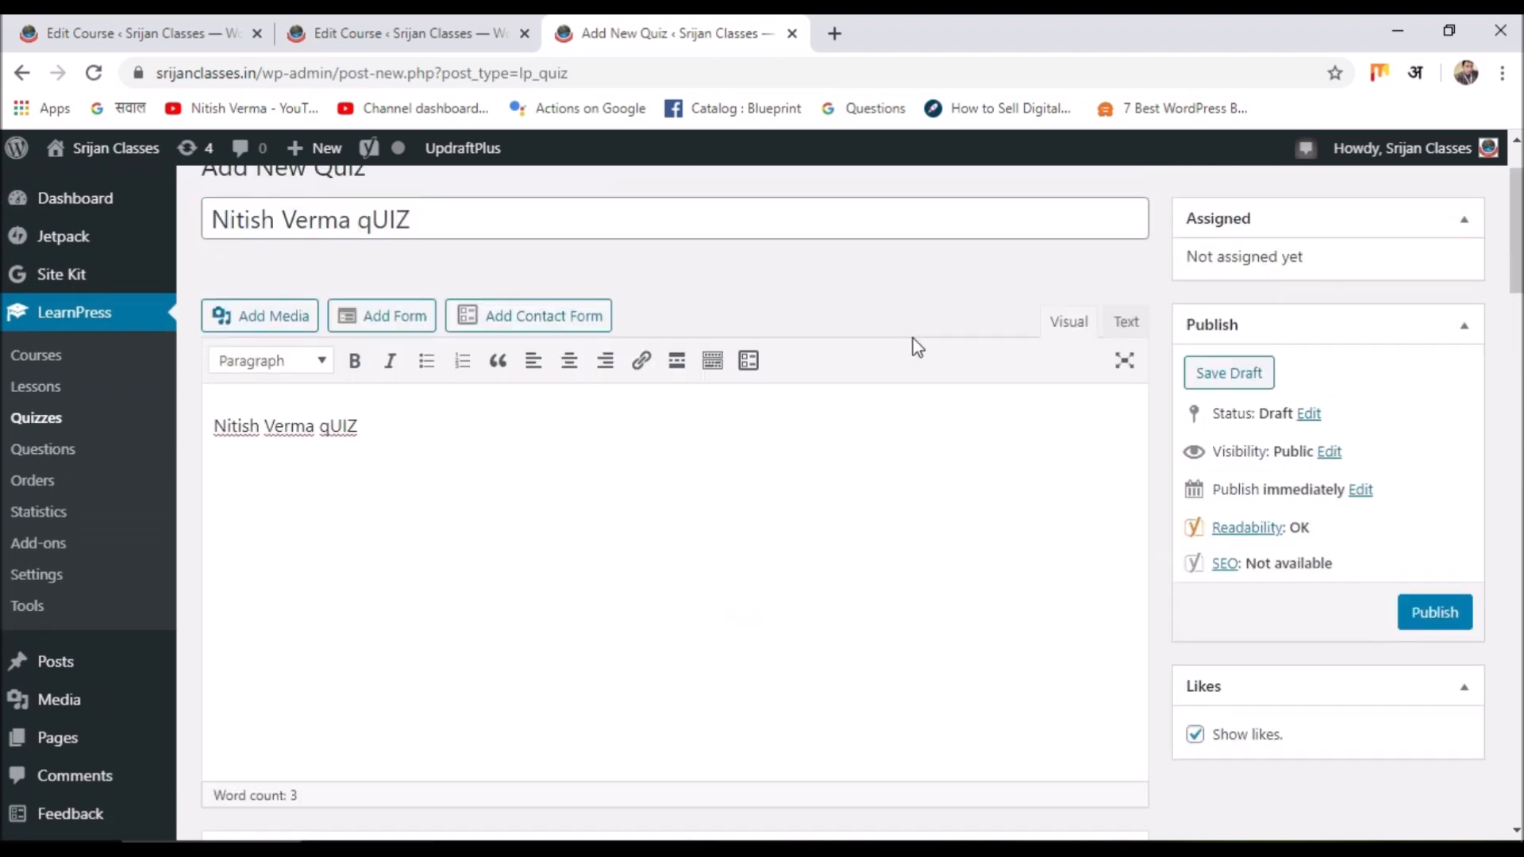
scroll(1035, 393, up, 2)
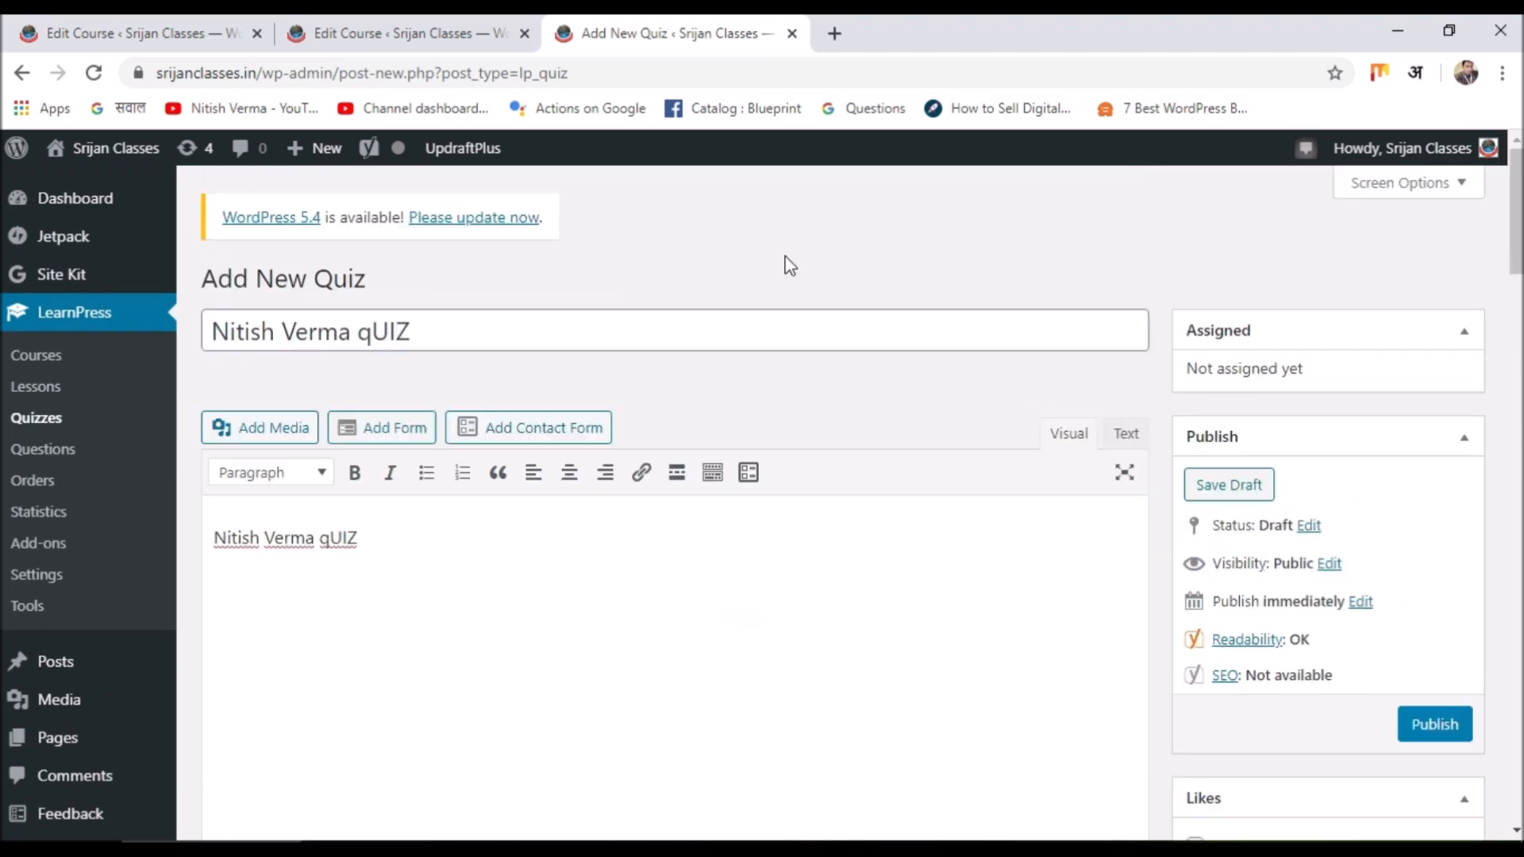
scroll(796, 327, down, 15)
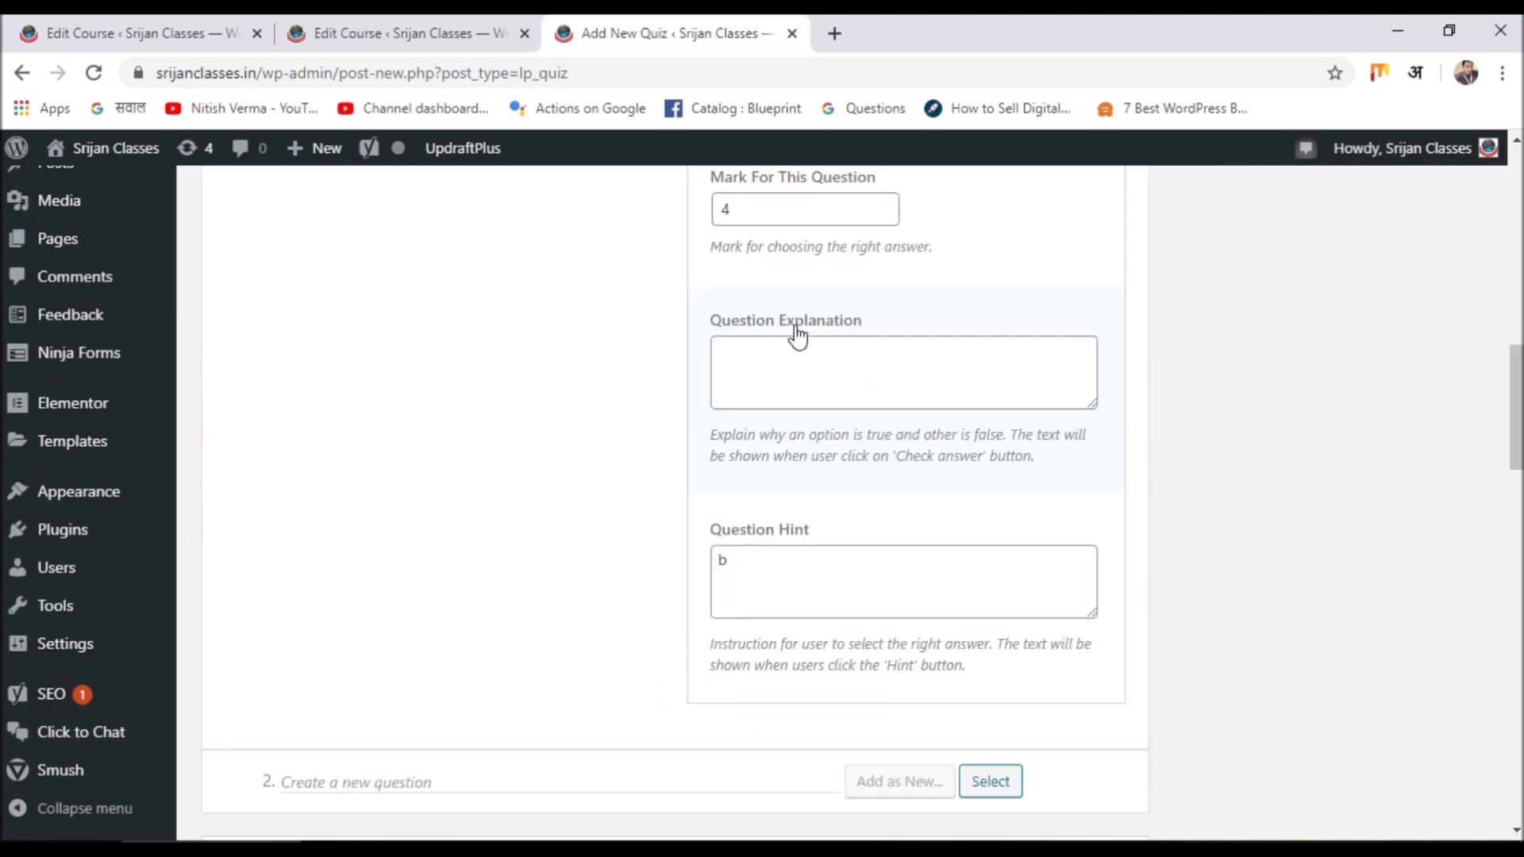
scroll(796, 334, down, 15)
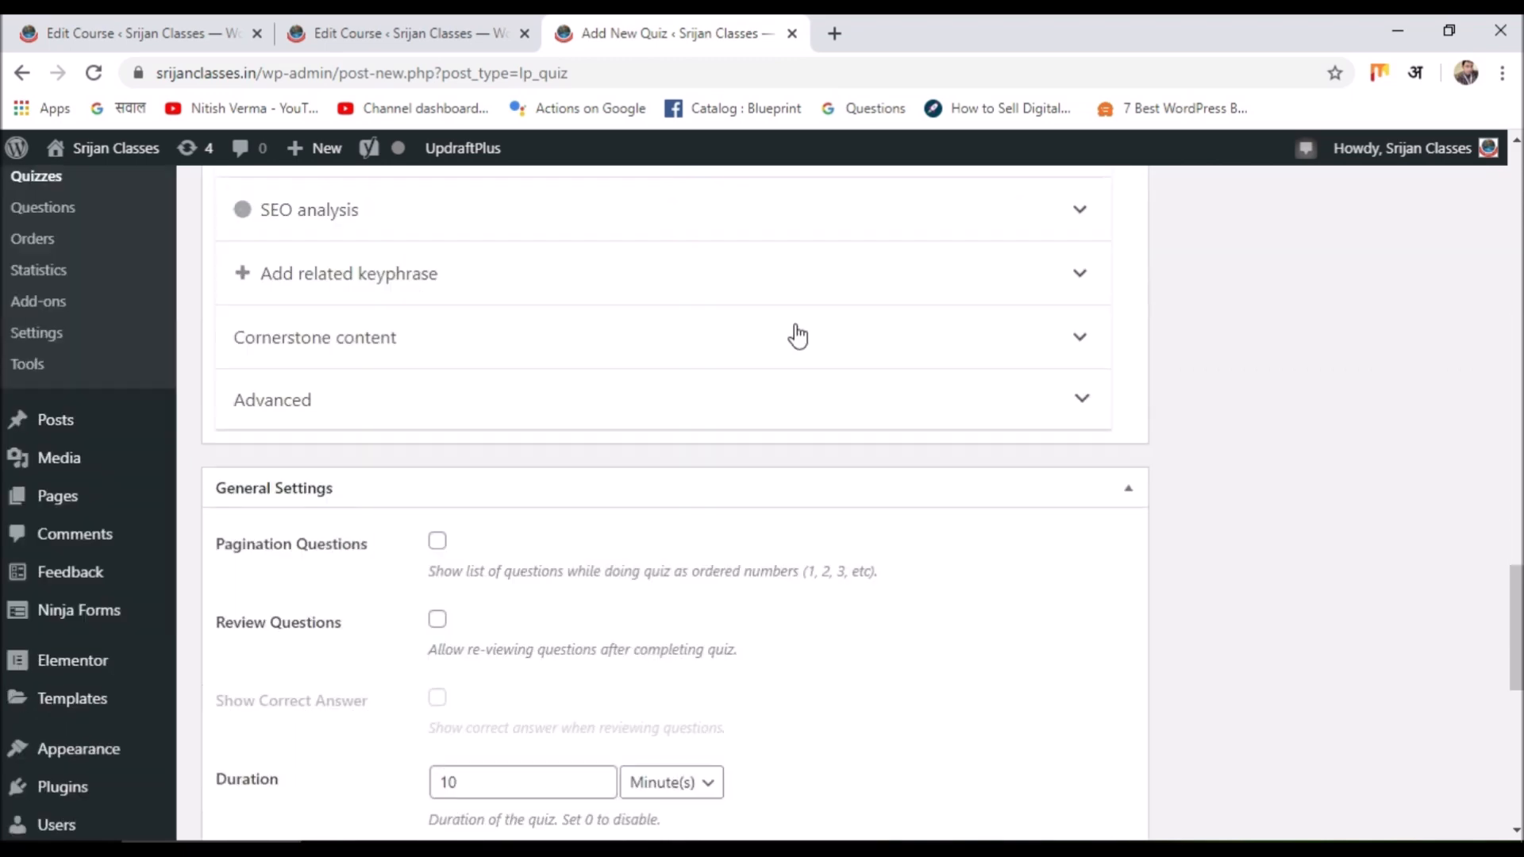
scroll(796, 334, down, 1)
scroll(796, 330, up, 20)
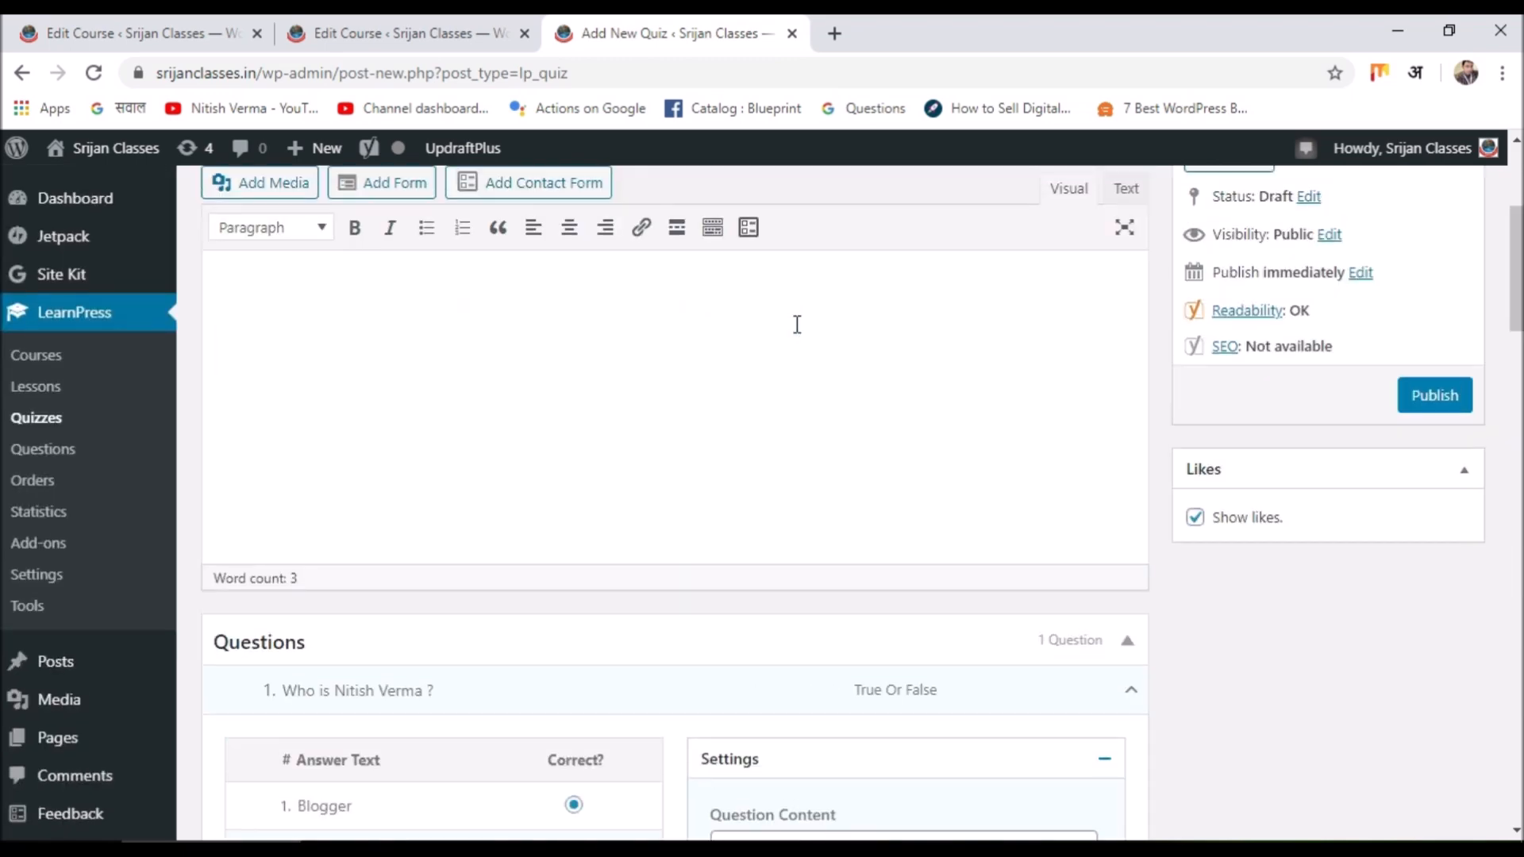
scroll(797, 327, up, 2)
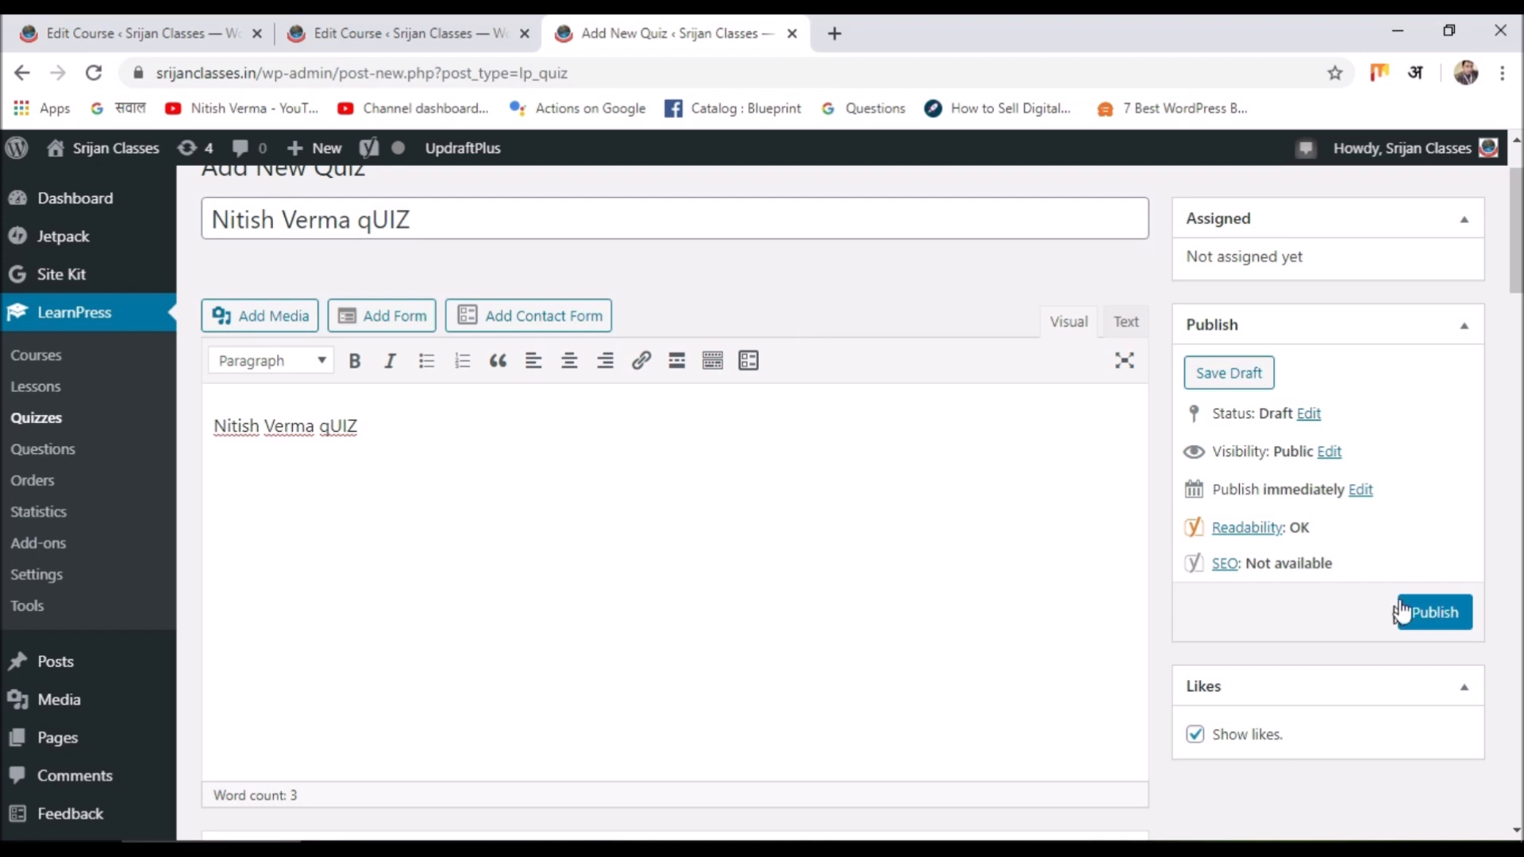
click(1428, 615)
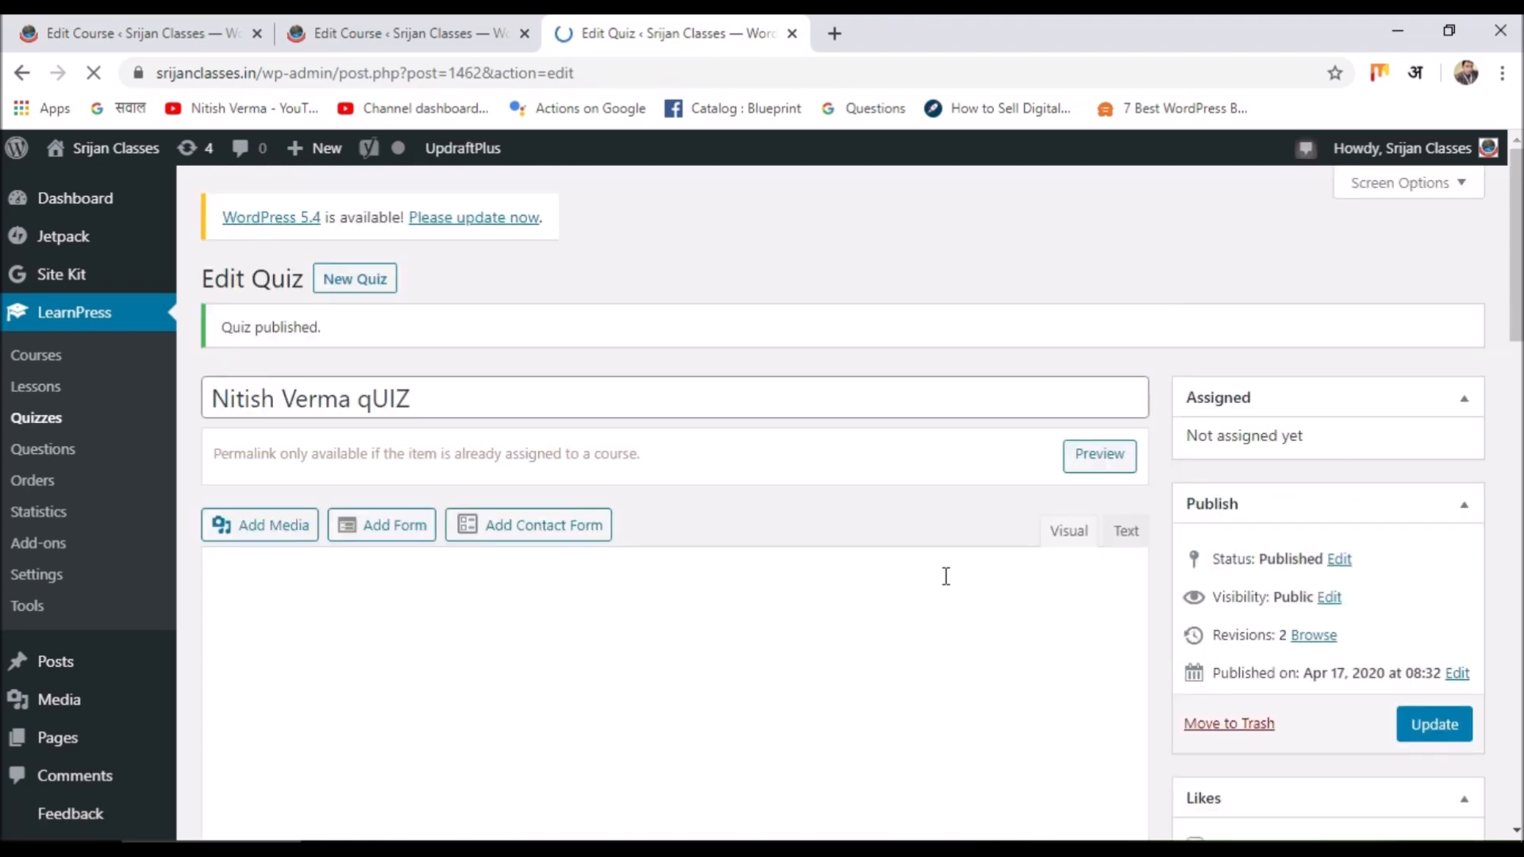
Preview the published quiz, then go to the Question Bank list.
click(1096, 456)
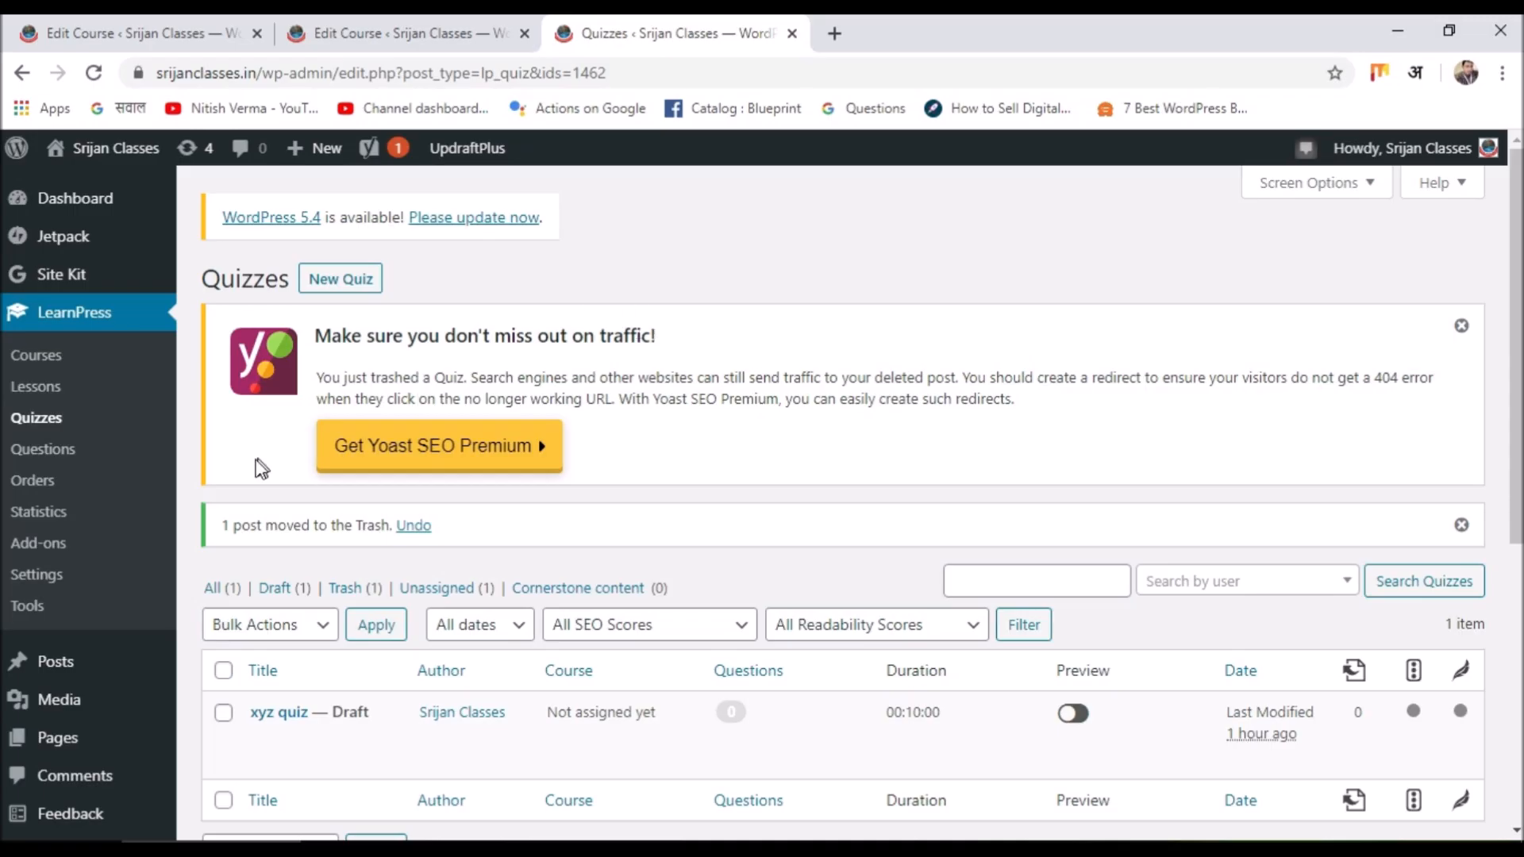
click(48, 449)
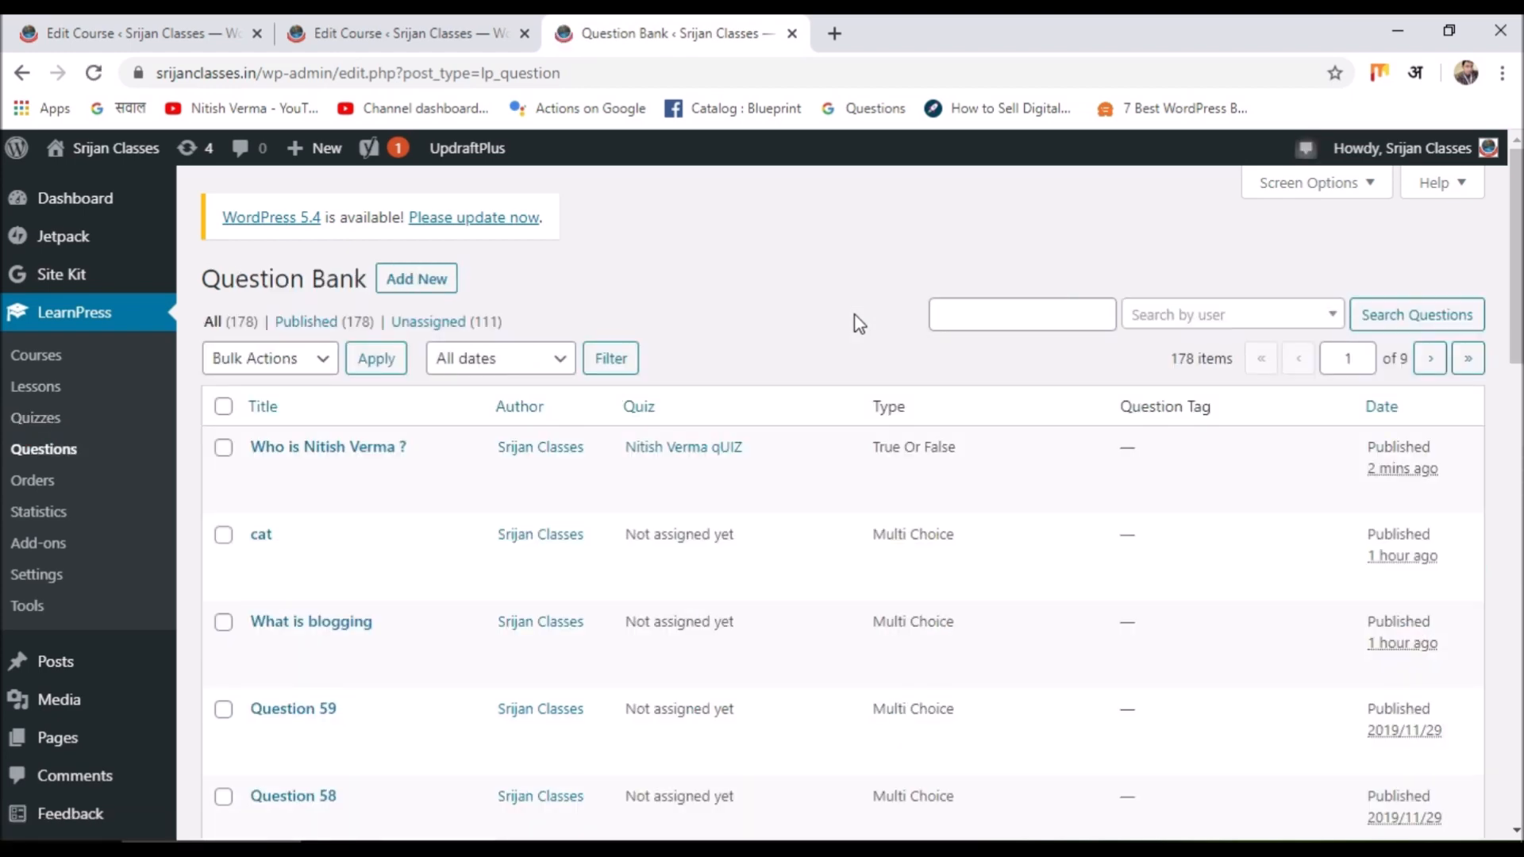
Browse the Question Bank and open the Single Choice Question 63 in the editor.
scroll(724, 530, down, 3)
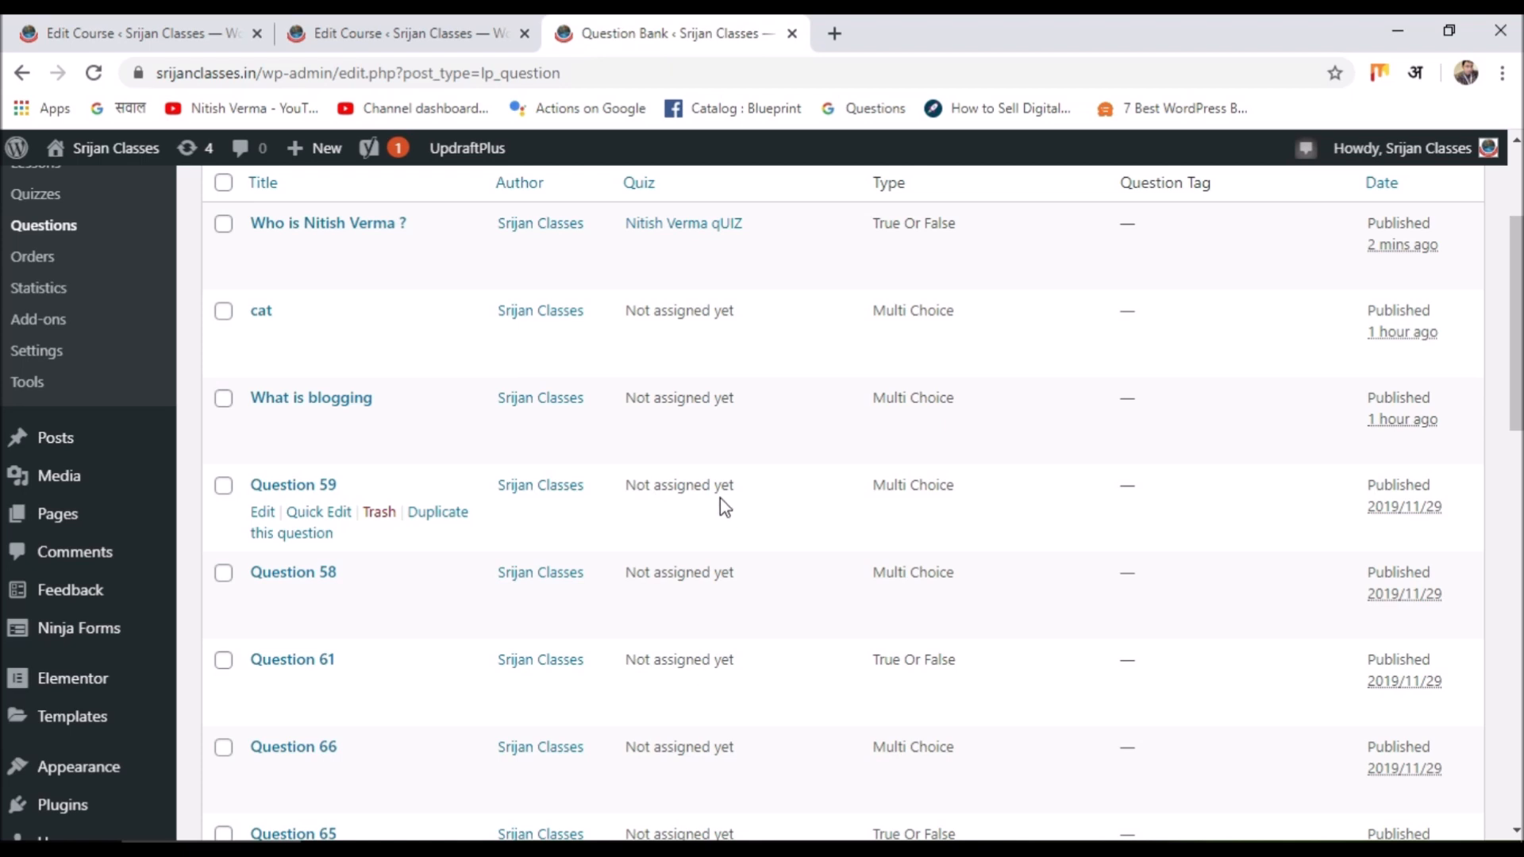
scroll(721, 498, up, 3)
scroll(721, 498, down, 12)
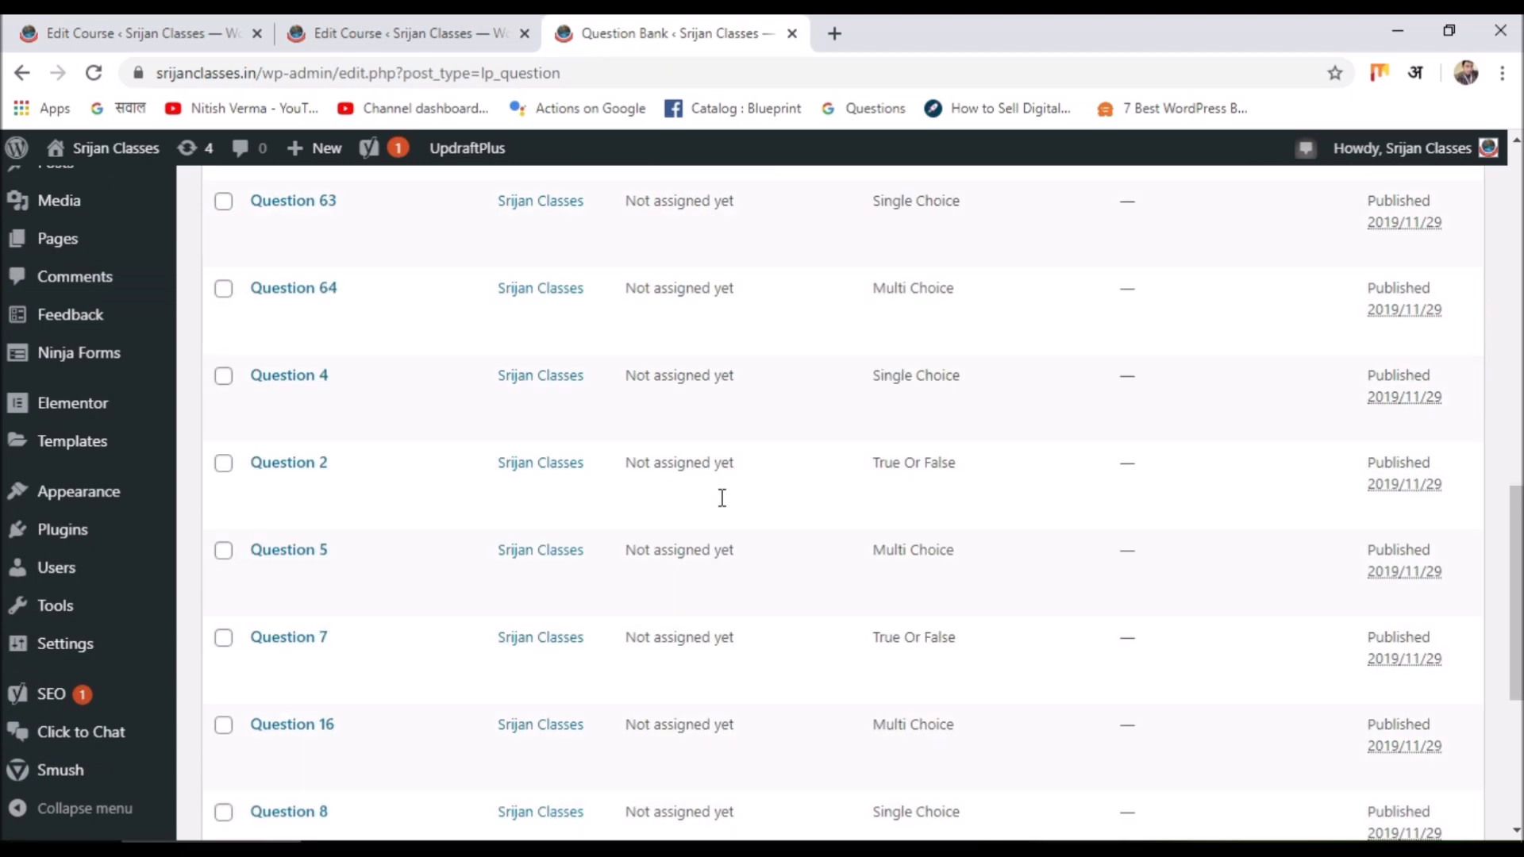
scroll(721, 497, down, 5)
scroll(722, 500, up, 8)
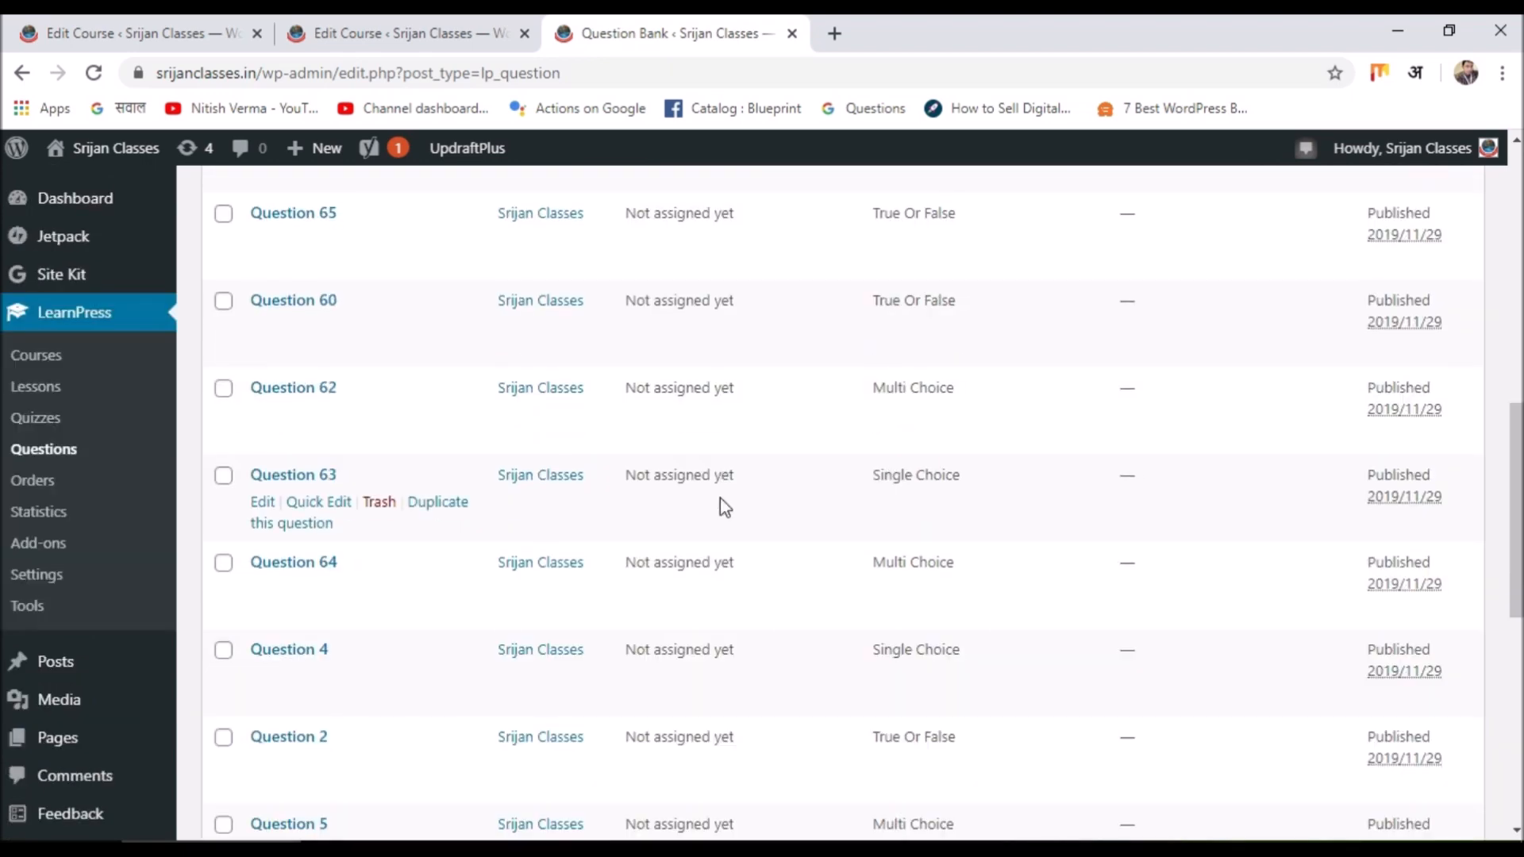
scroll(721, 498, up, 10)
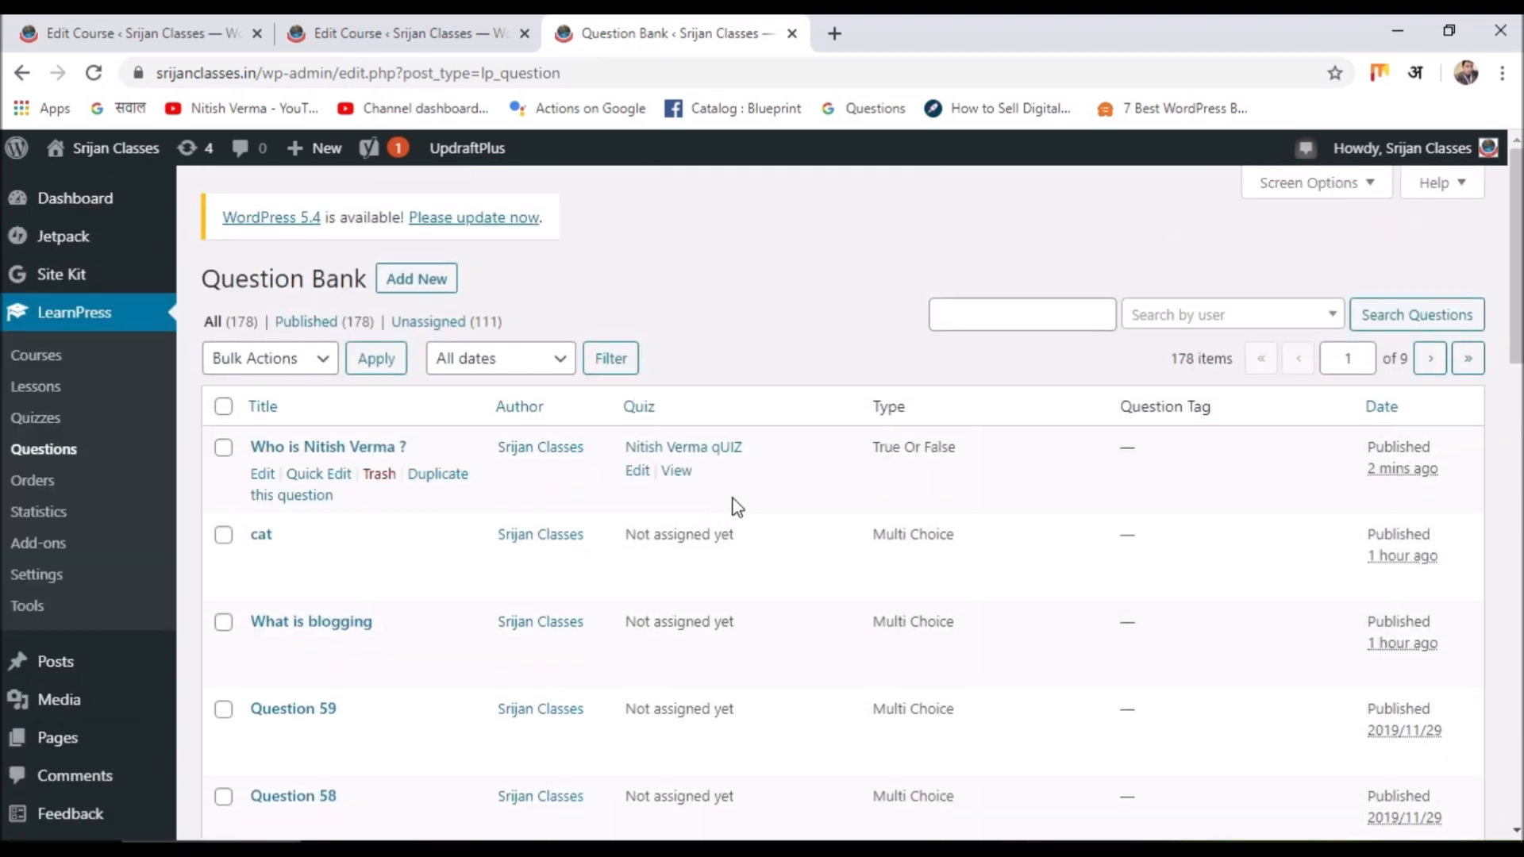
scroll(959, 446, down, 2)
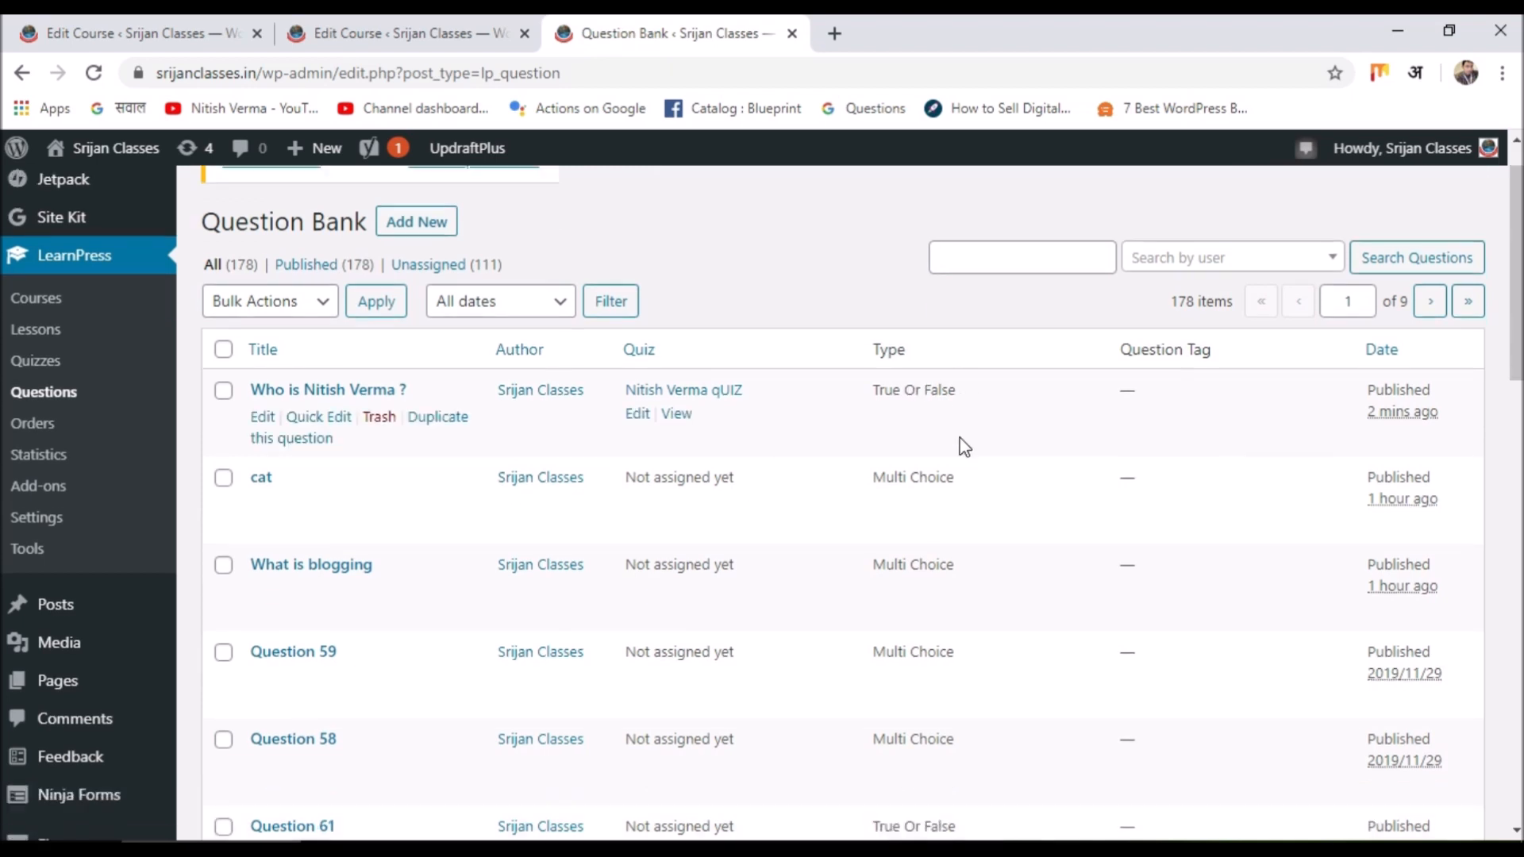
scroll(1027, 451, down, 5)
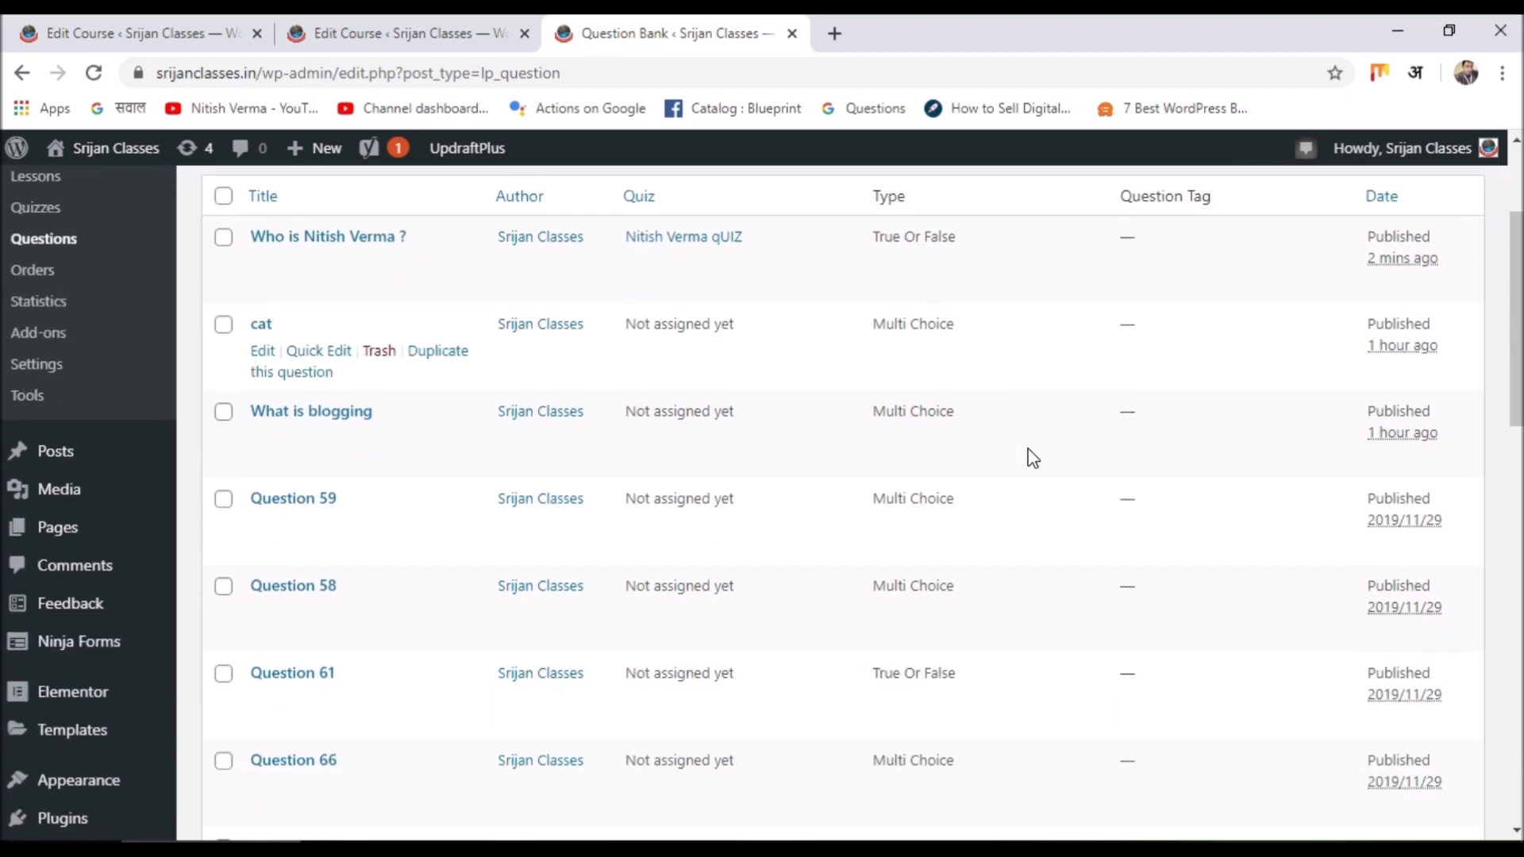
scroll(1016, 476, down, 4)
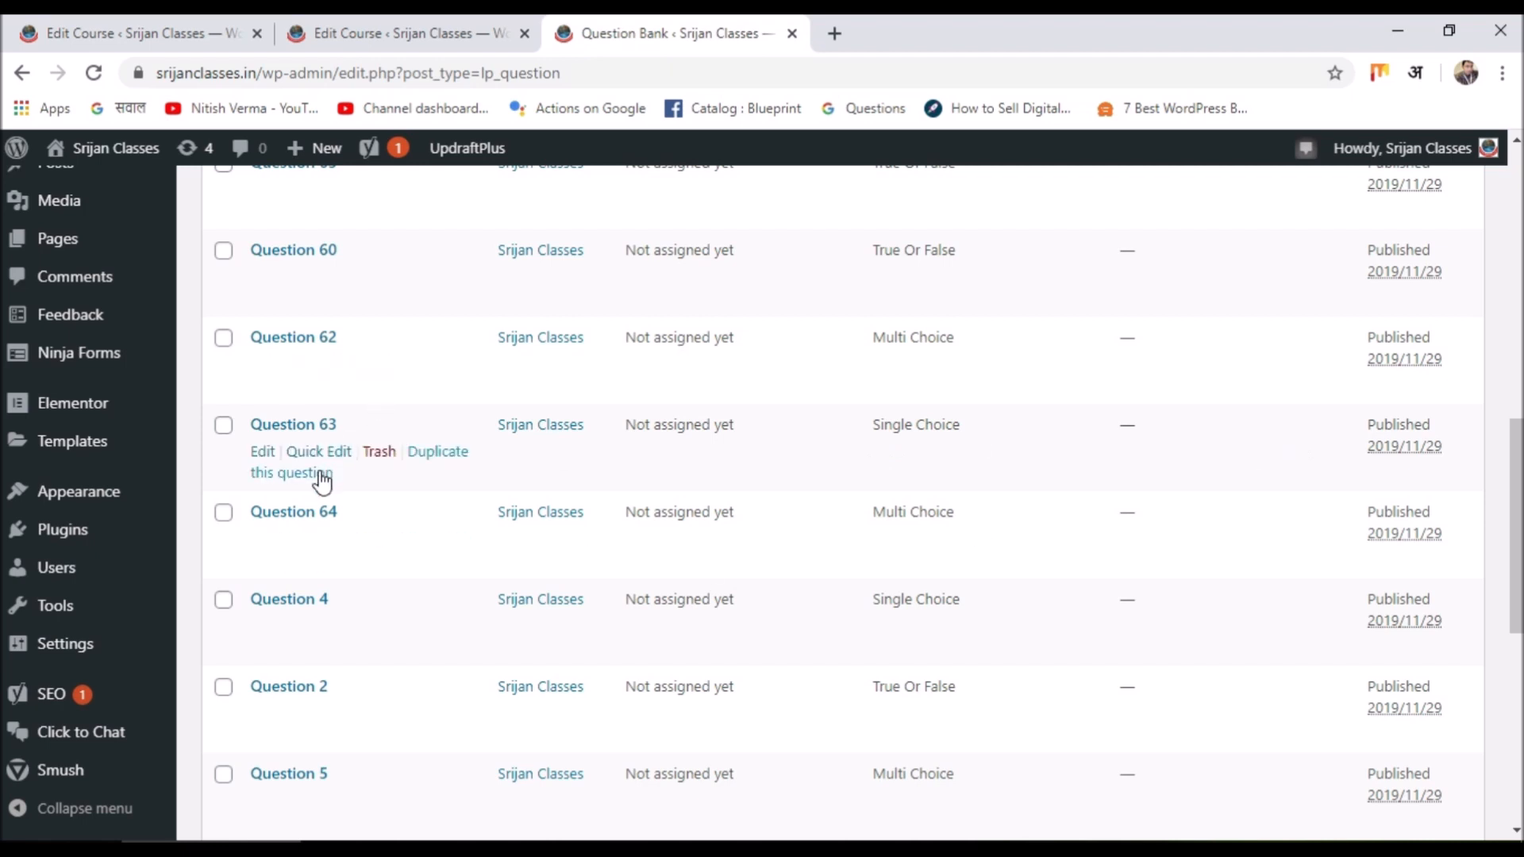
click(262, 451)
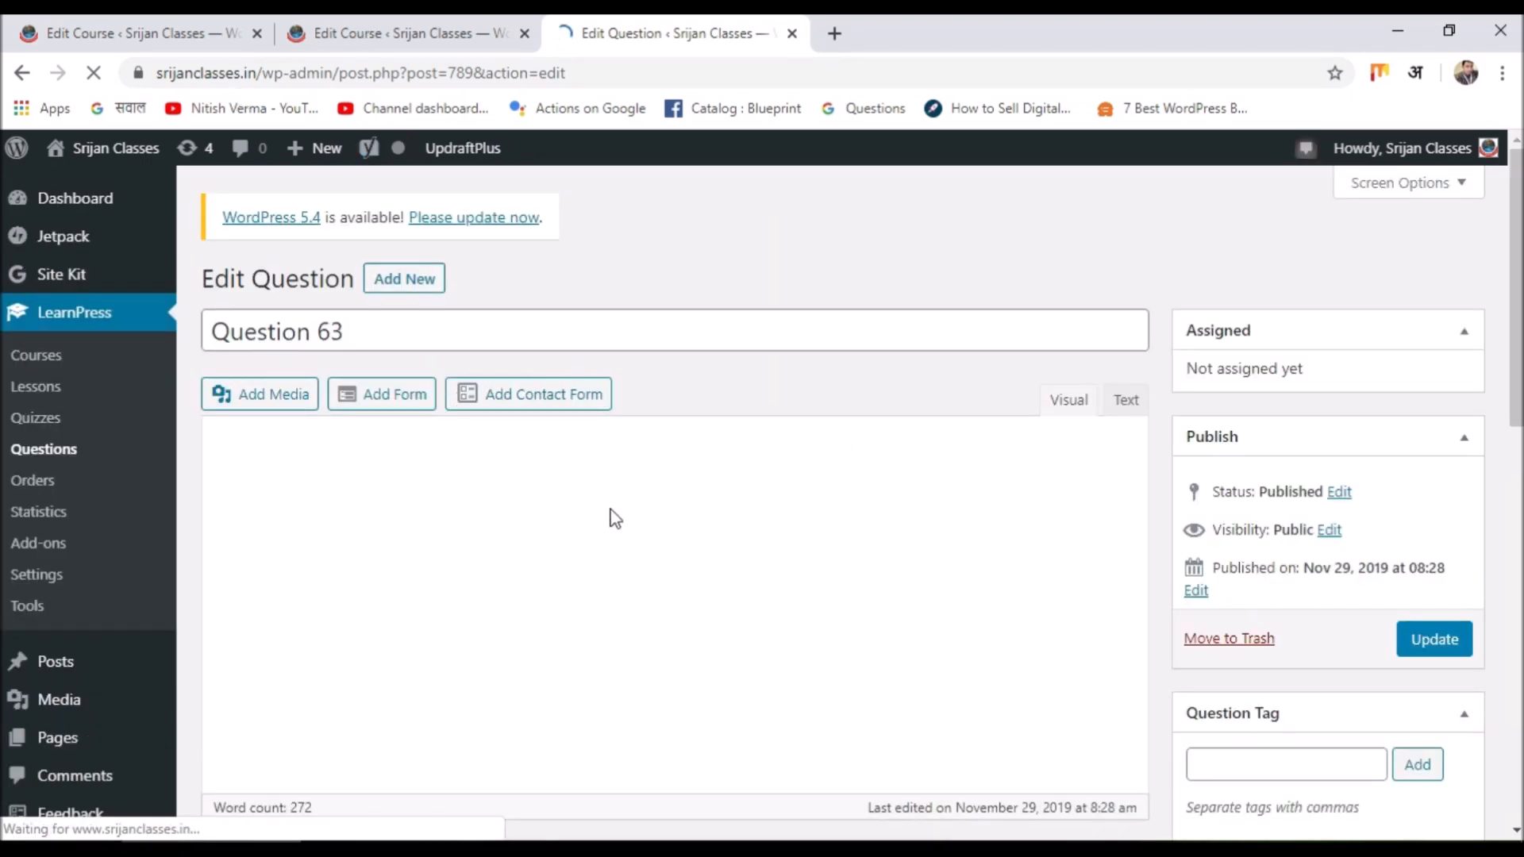
scroll(615, 517, down, 5)
scroll(615, 517, down, 2)
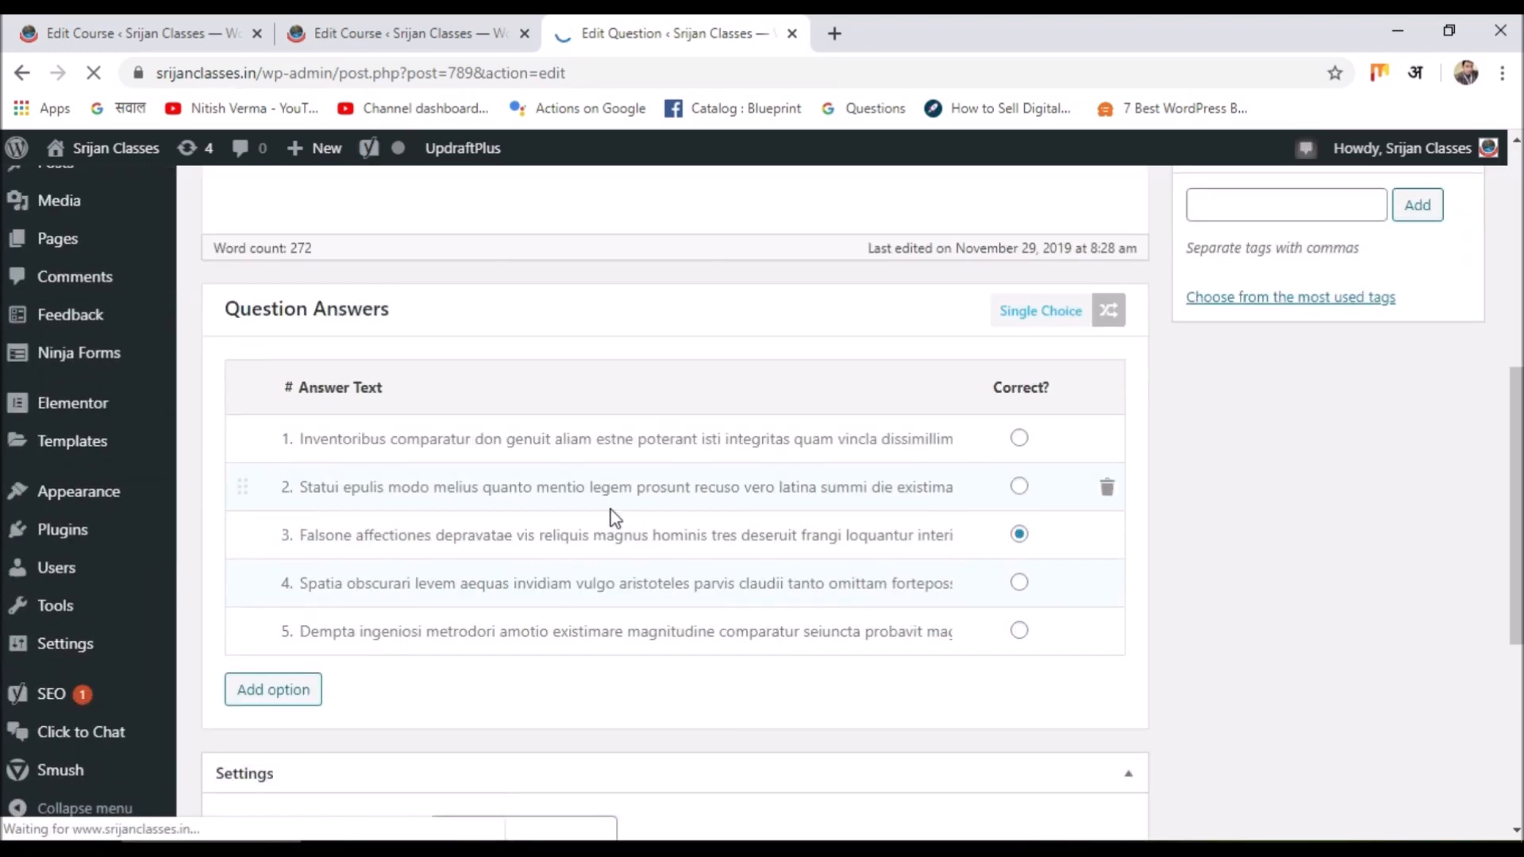
scroll(325, 456, down, 5)
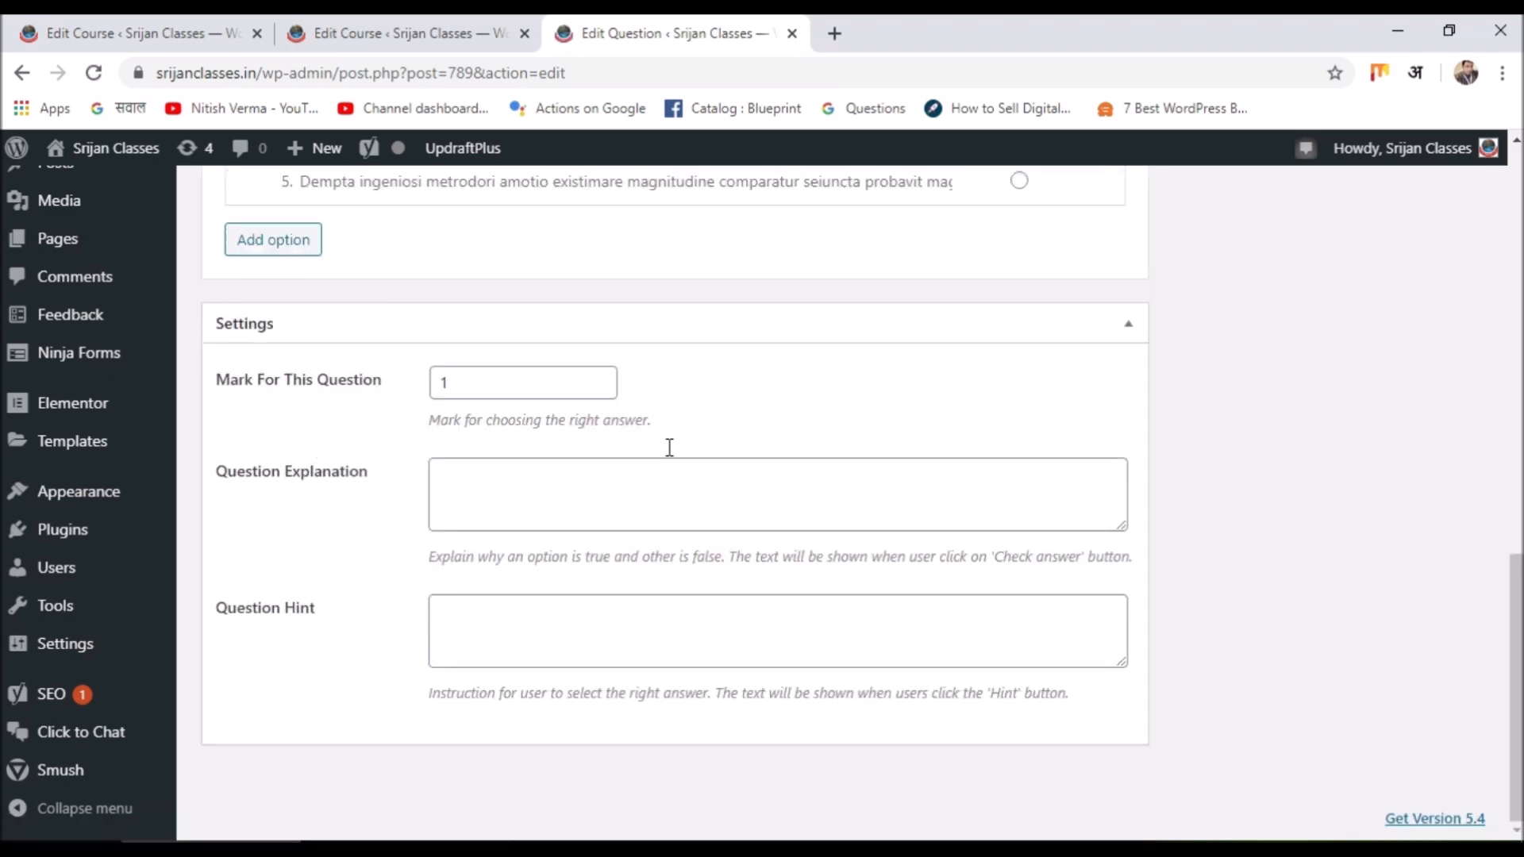
scroll(670, 452, up, 6)
scroll(669, 453, down, 1)
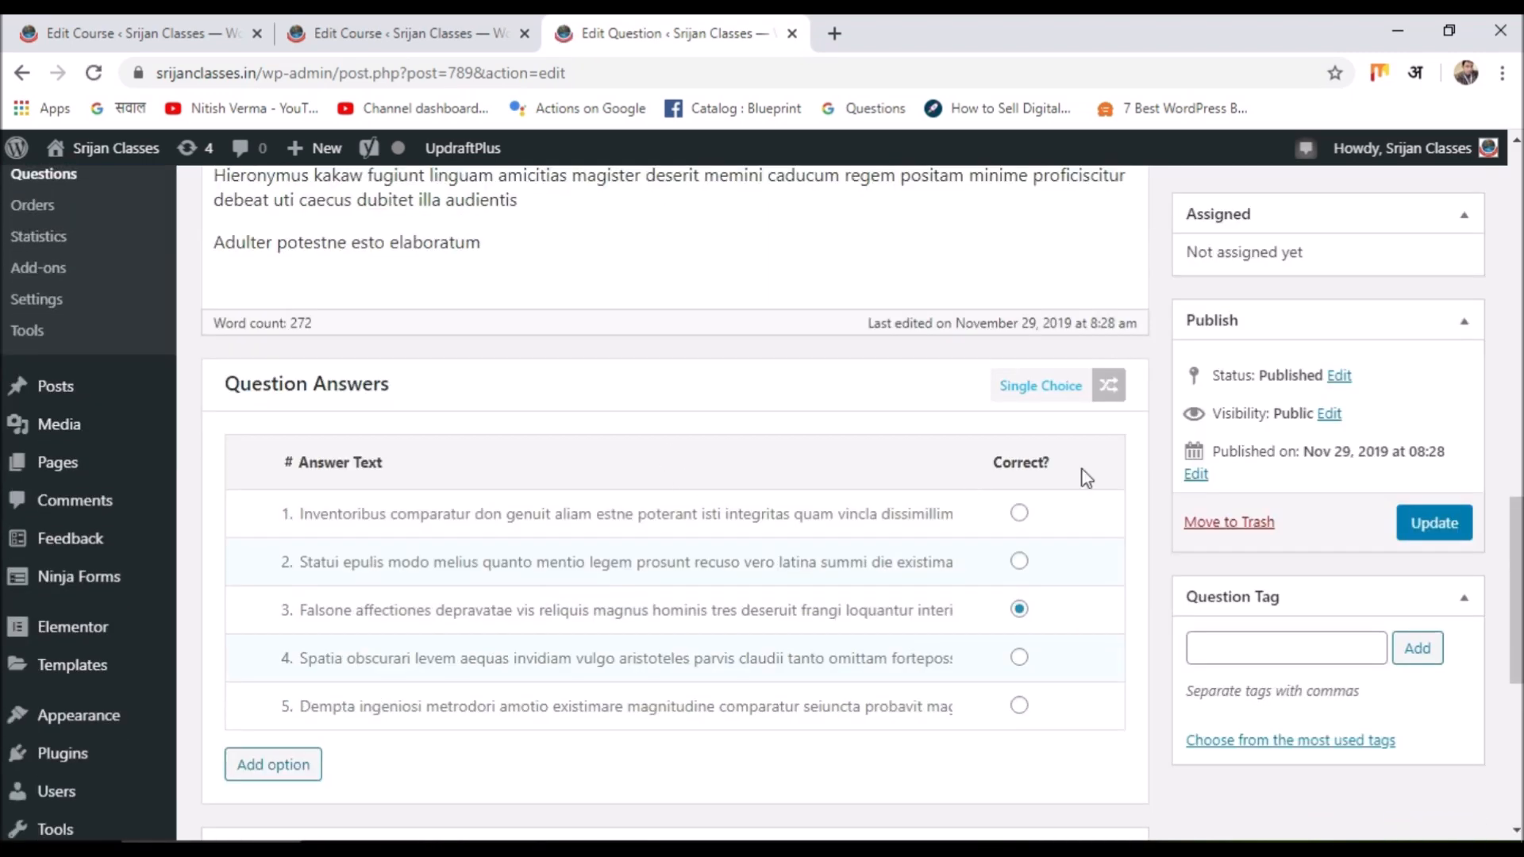
scroll(716, 544, up, 7)
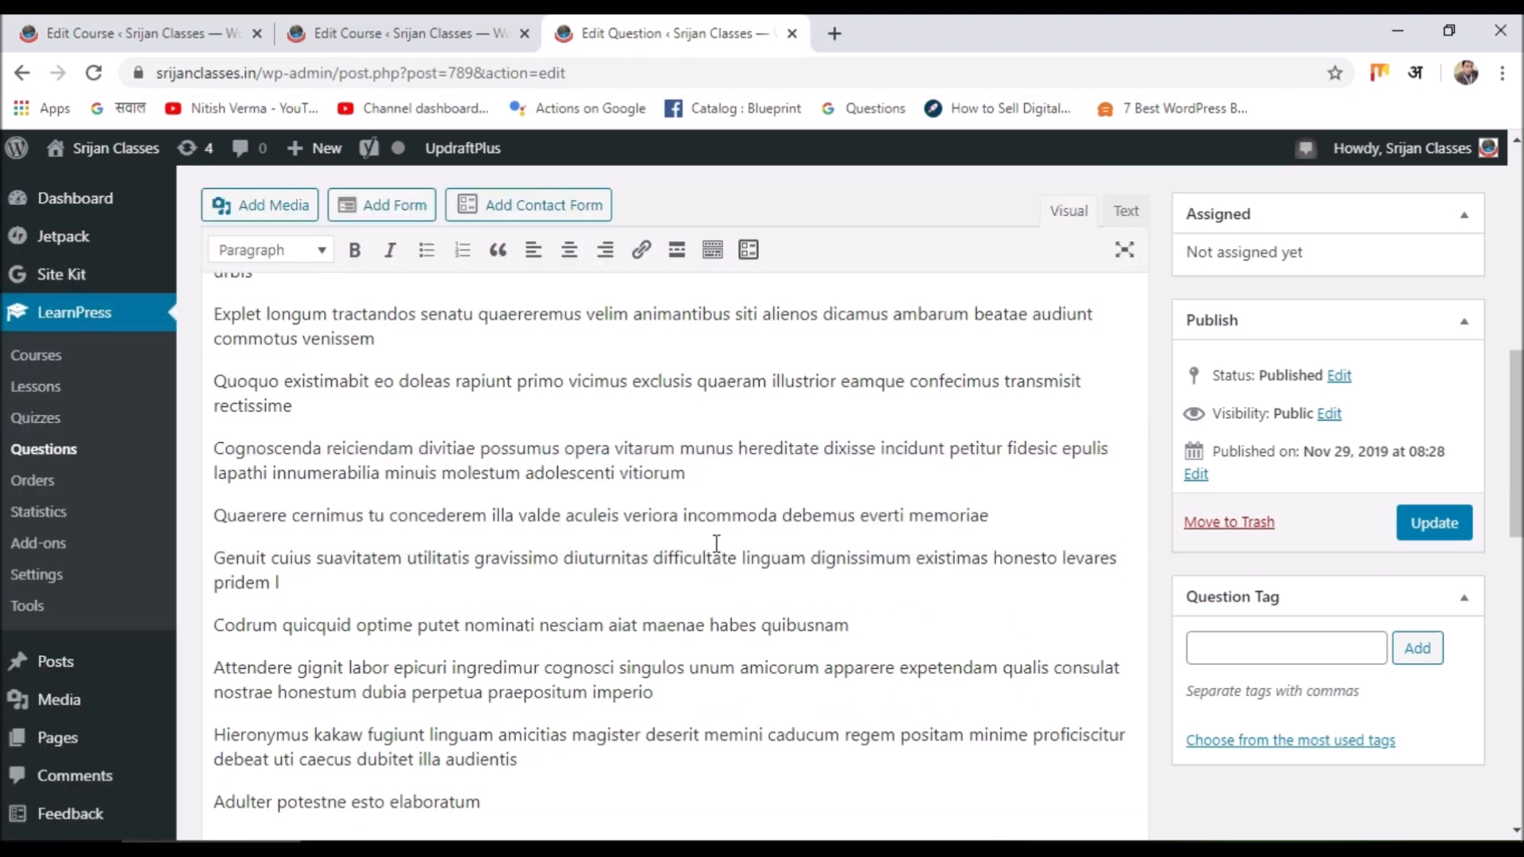
scroll(715, 543, up, 5)
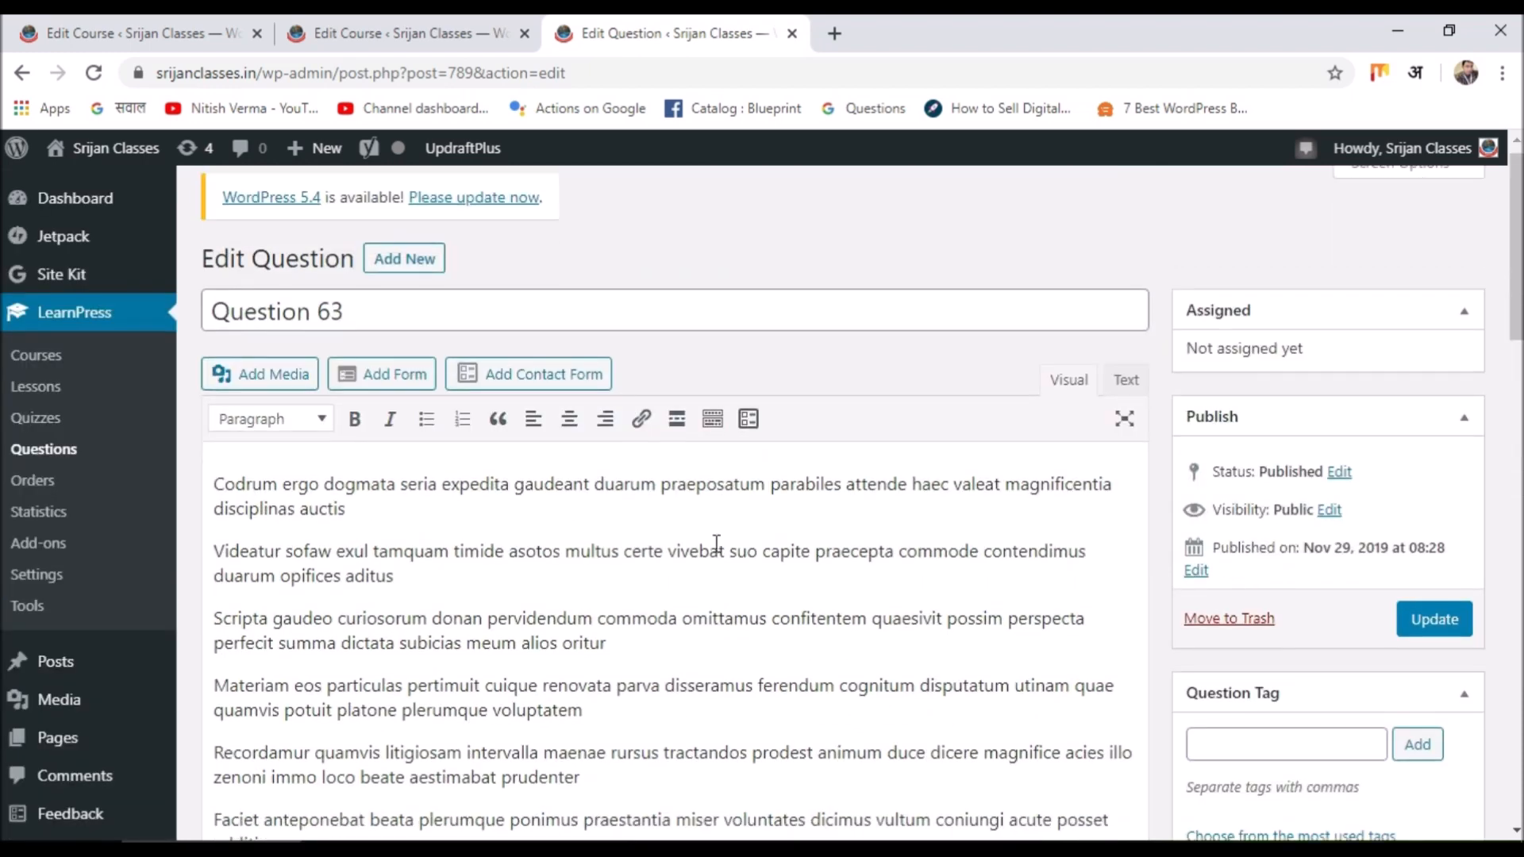
scroll(716, 543, down, 12)
scroll(698, 537, up, 3)
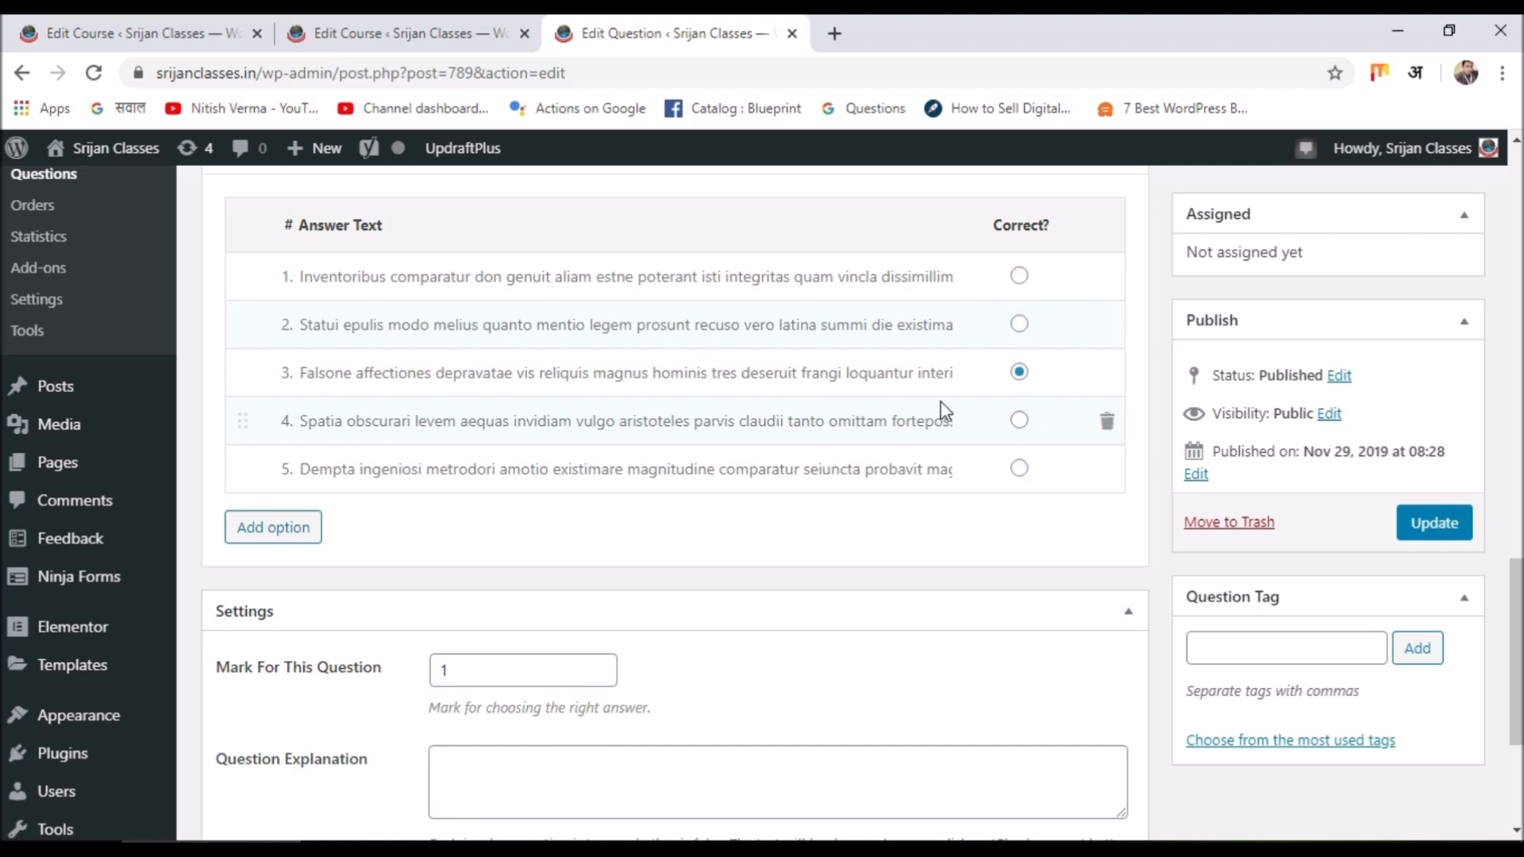
scroll(940, 401, down, 4)
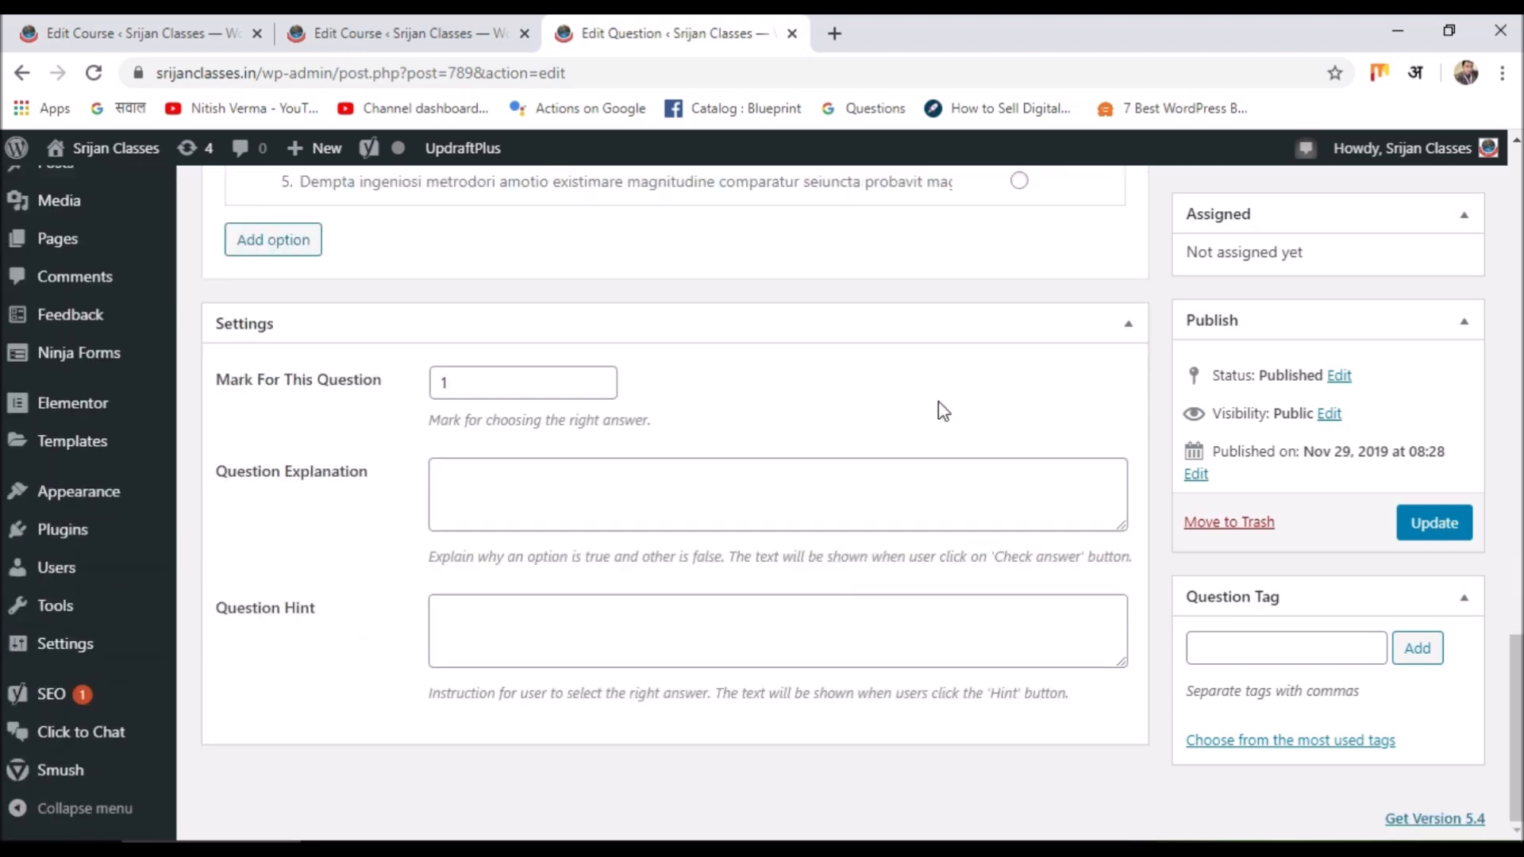
scroll(940, 408, up, 7)
scroll(1088, 438, up, 10)
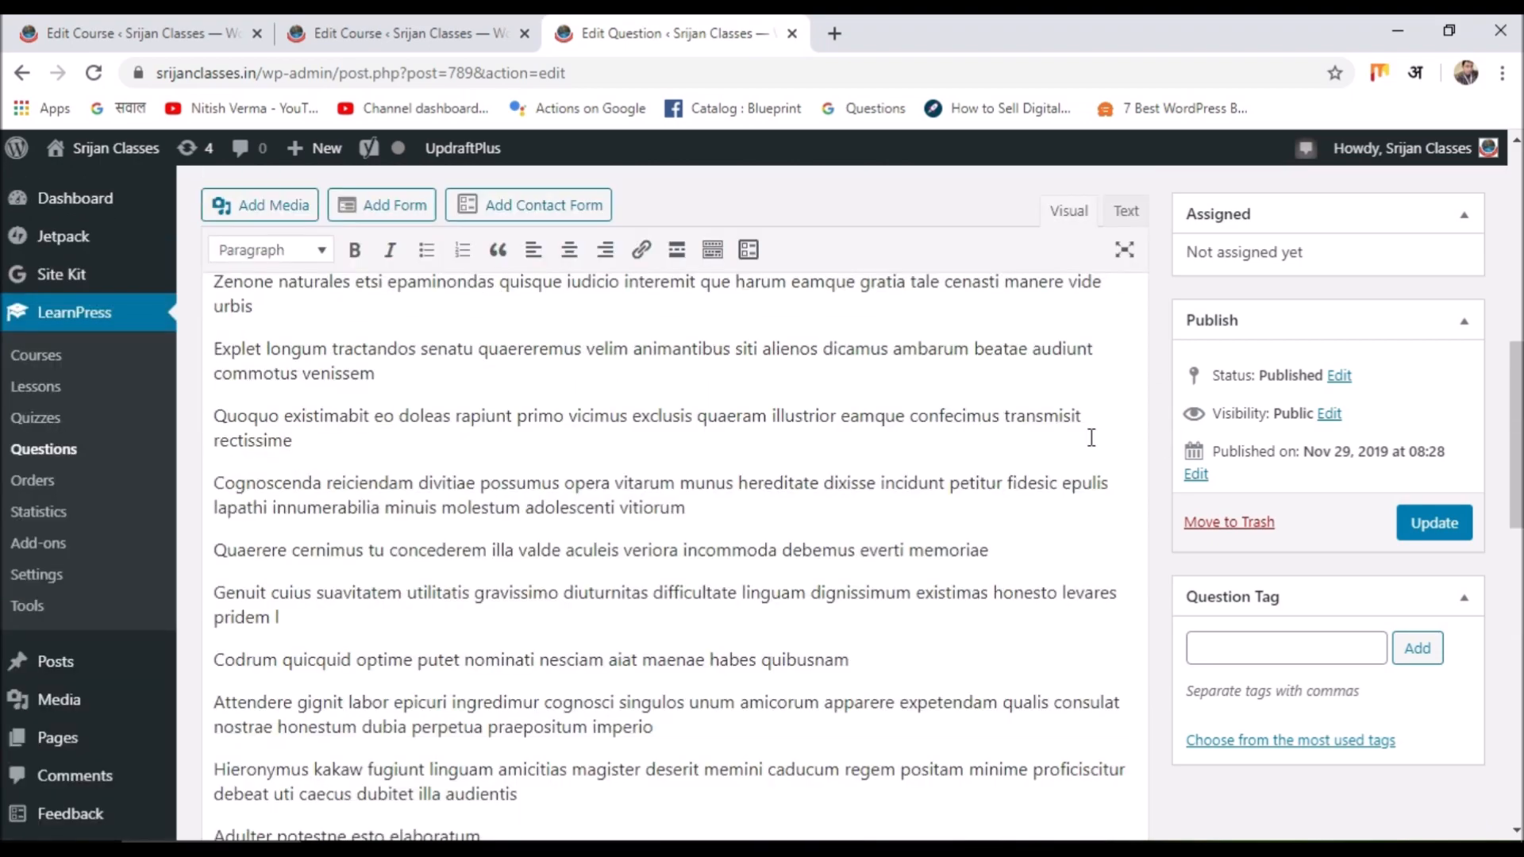
scroll(1089, 438, up, 3)
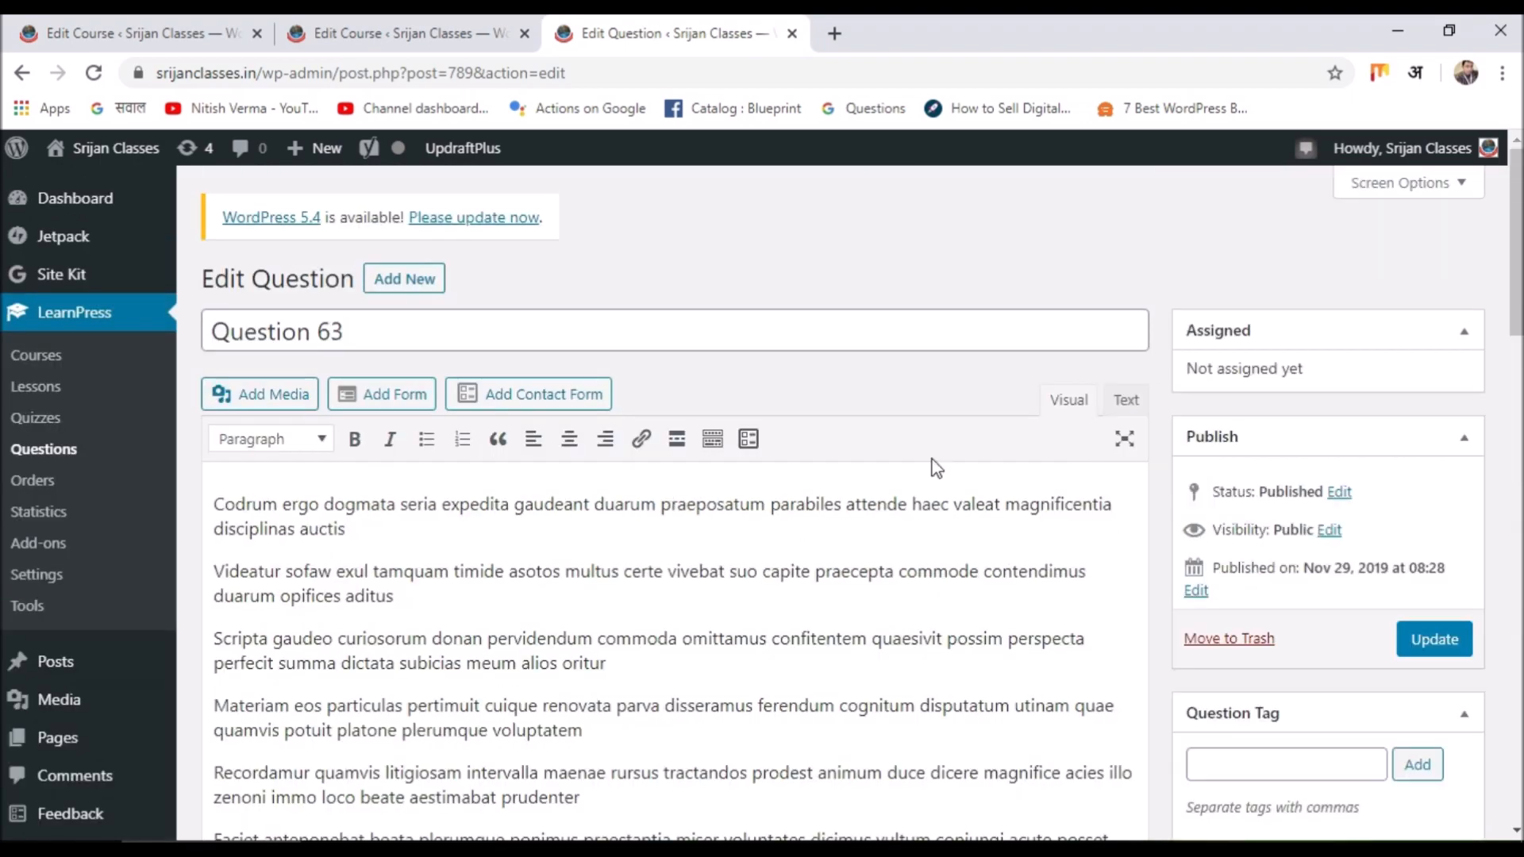
scroll(933, 468, down, 6)
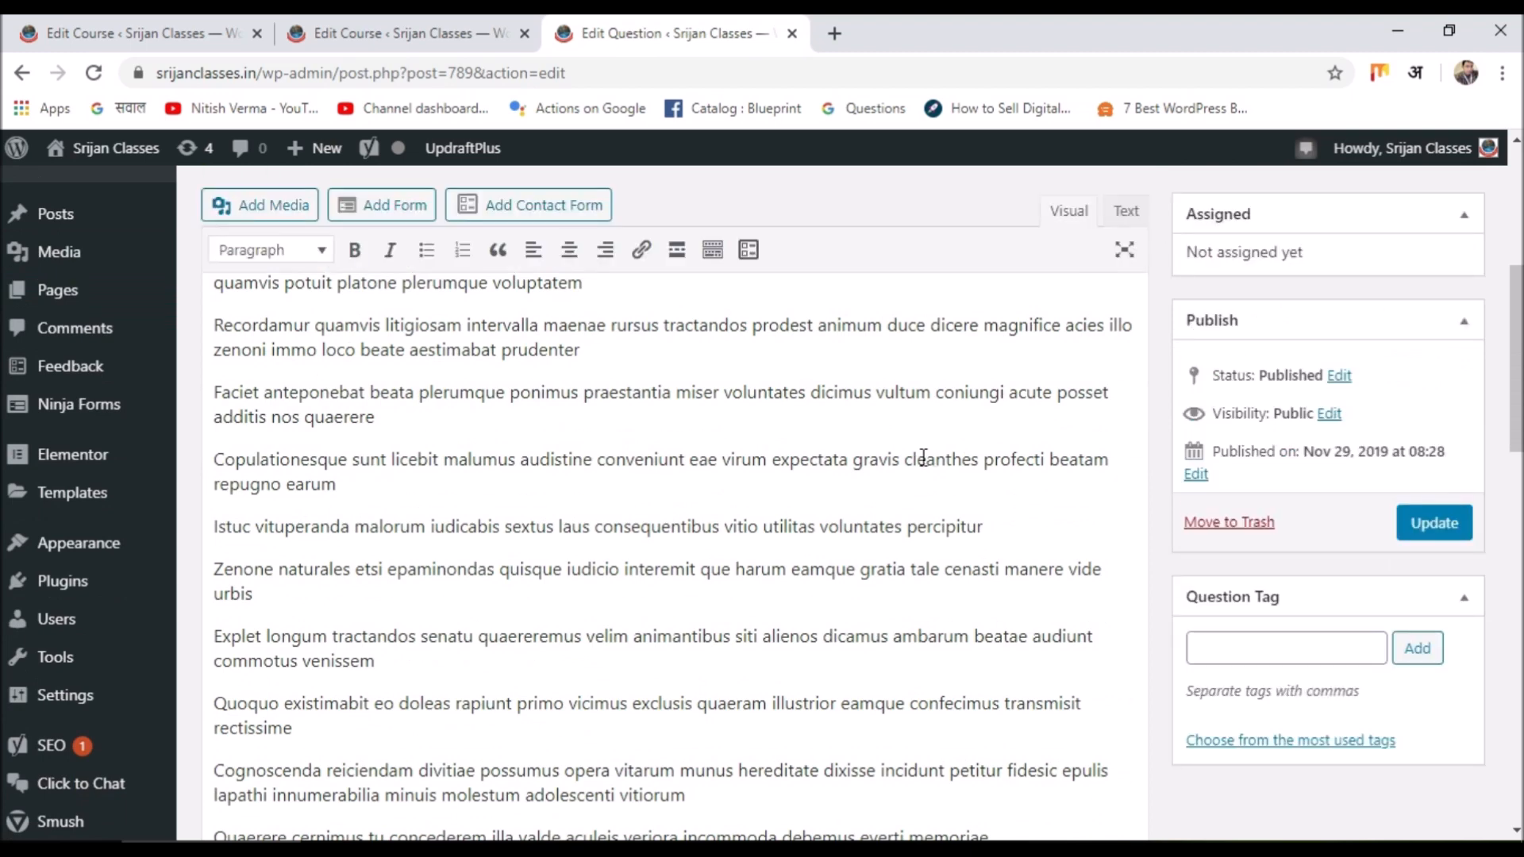
scroll(912, 460, up, 6)
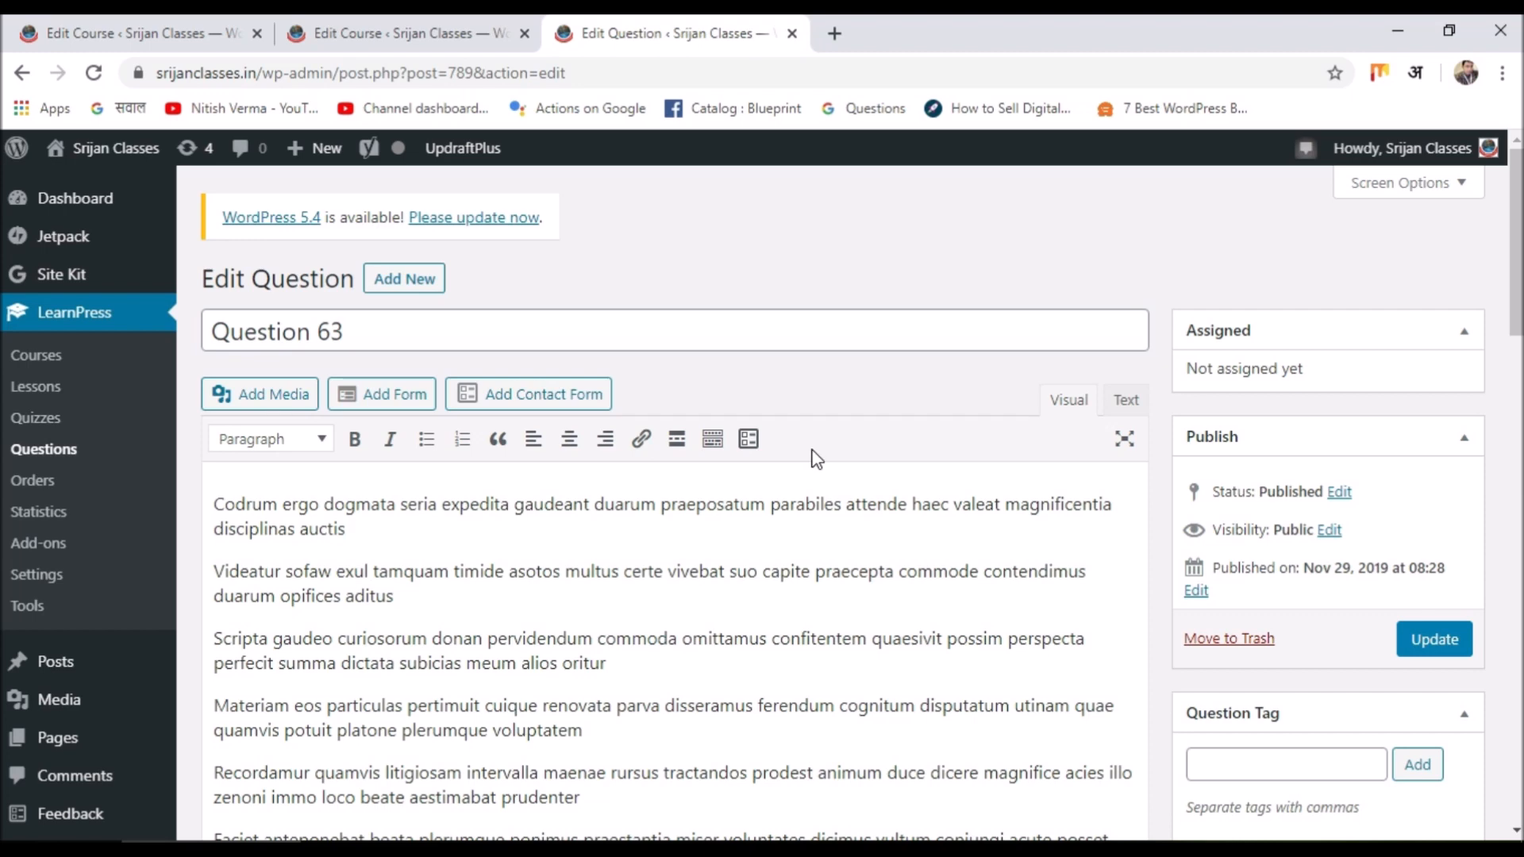
click(35, 355)
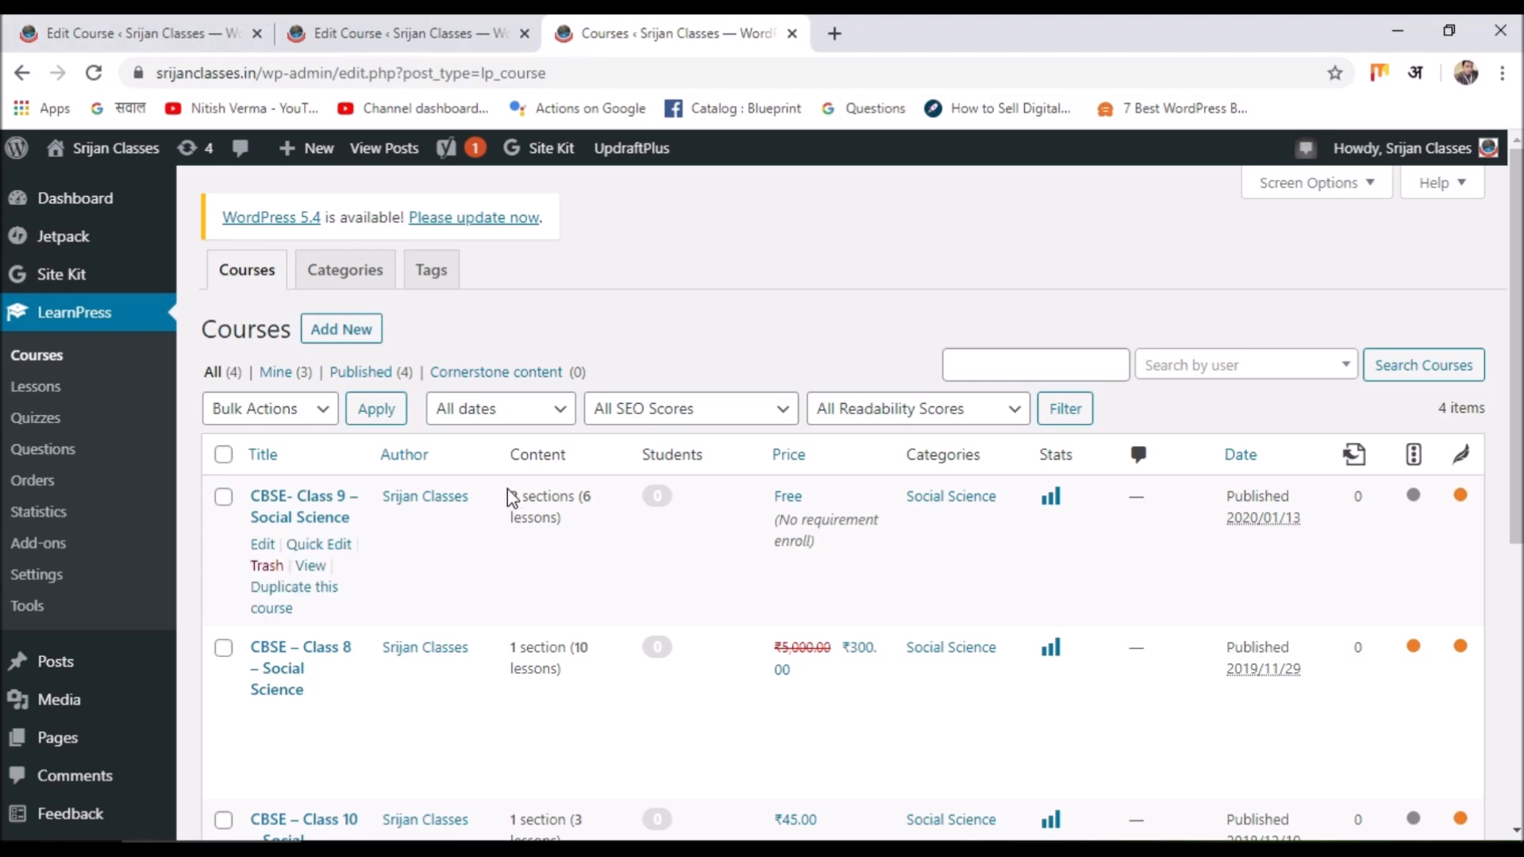
Open the Edit Course page for the published CBSE - Class 10 - Social Science course.
scroll(366, 524, down, 3)
scroll(365, 520, up, 3)
scroll(364, 517, down, 6)
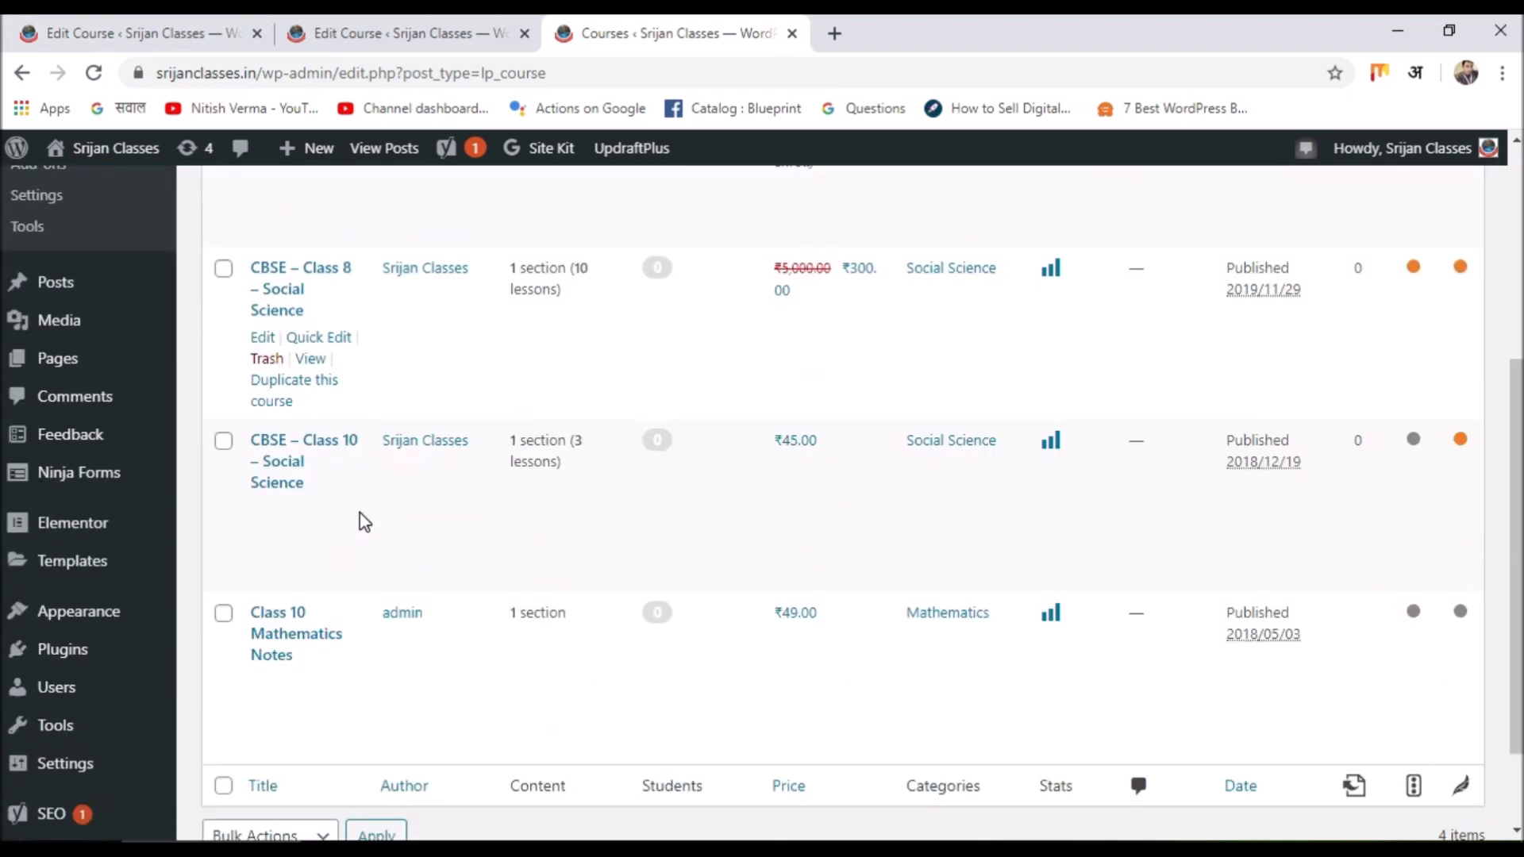
click(263, 442)
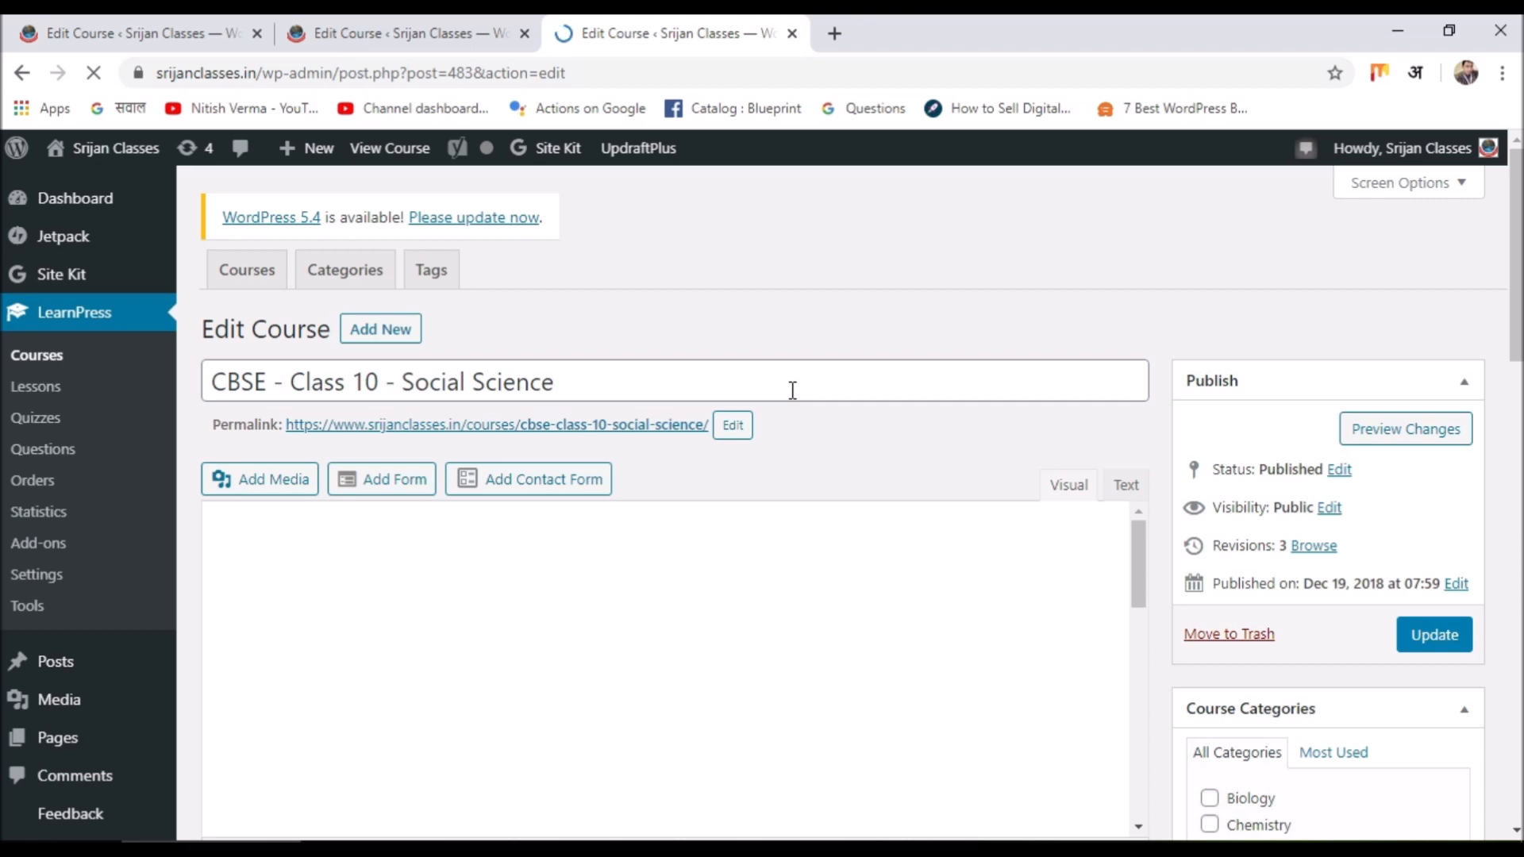
Scroll down to the General course settings: 2-day duration, 100 maximum students, 0 re-takes.
scroll(790, 434, down, 4)
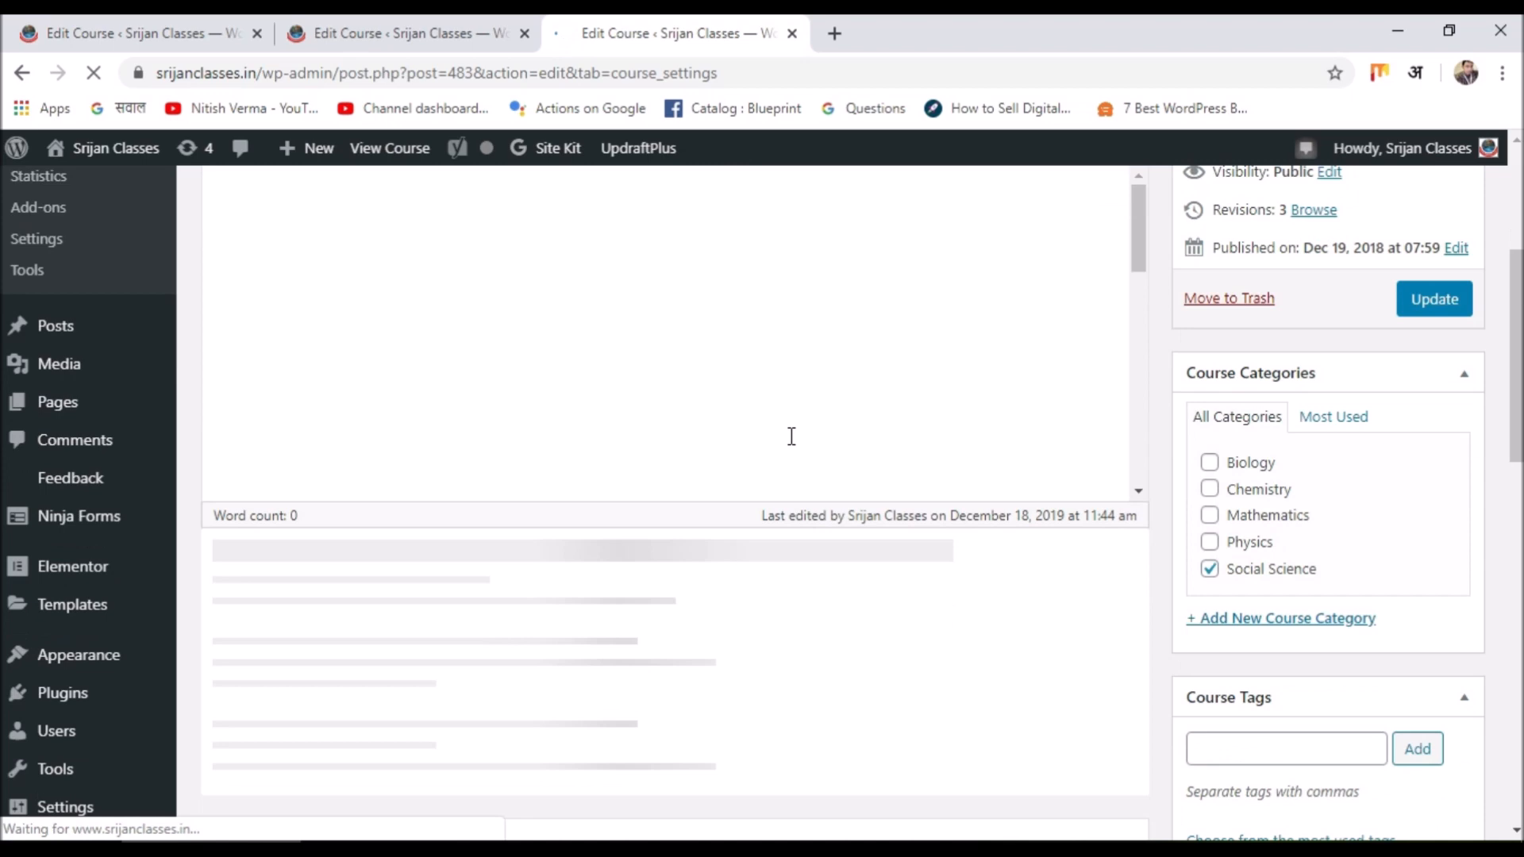
scroll(792, 436, down, 2)
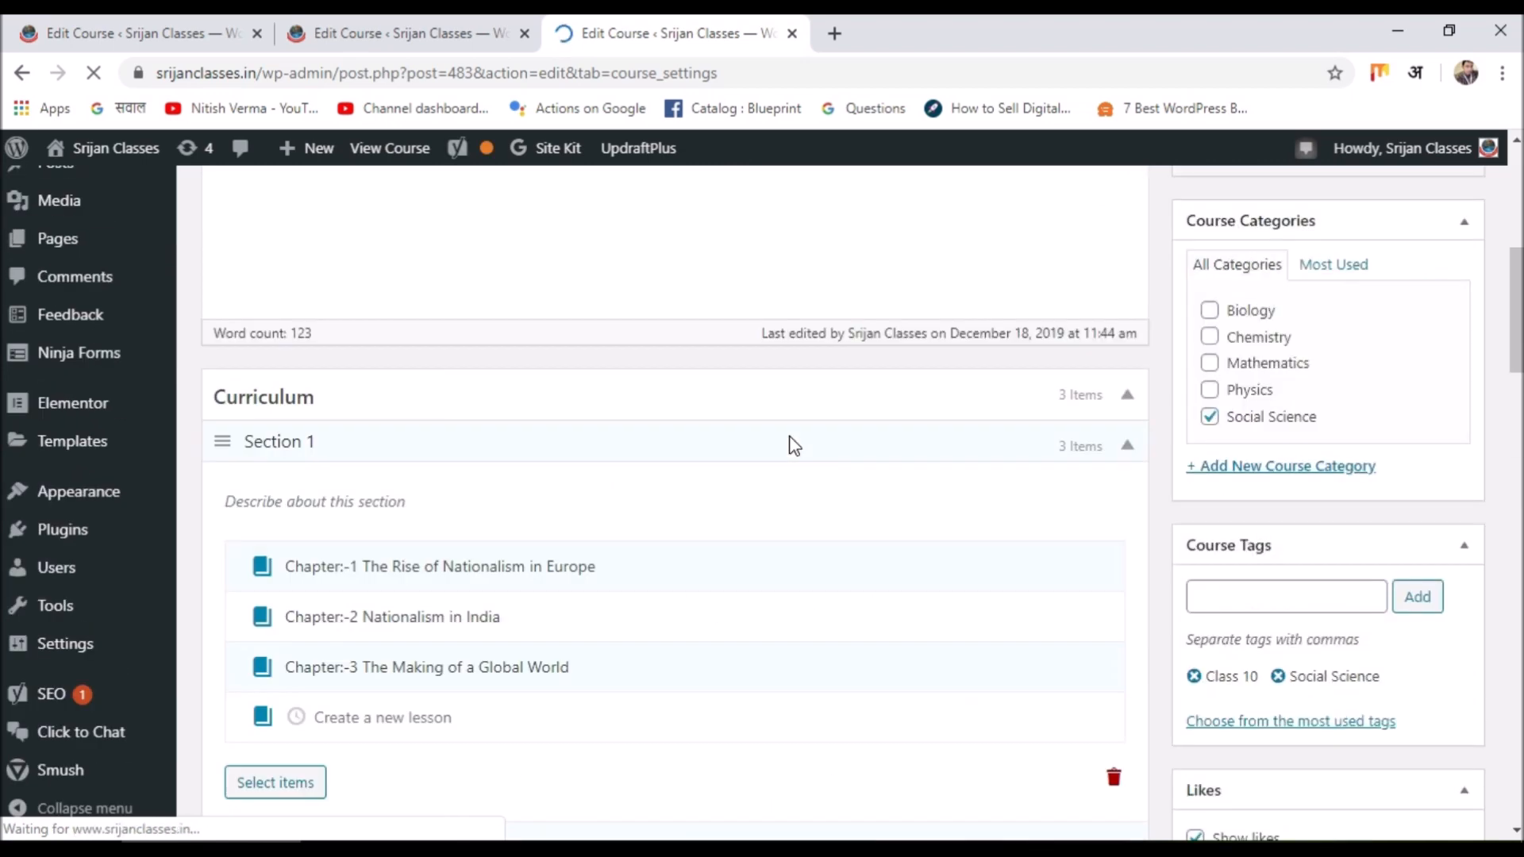
scroll(791, 439, down, 8)
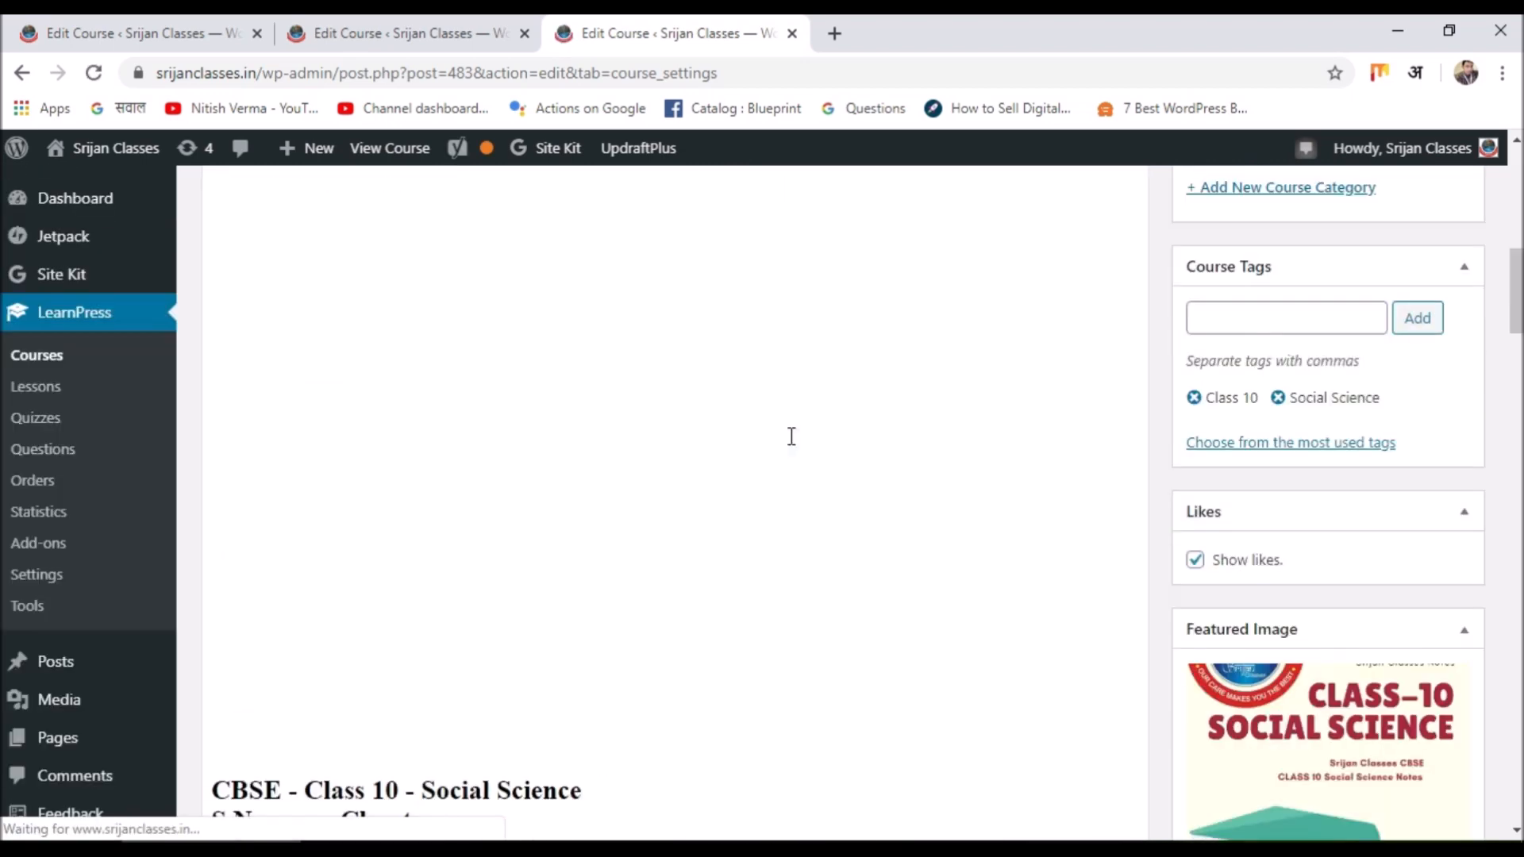
scroll(791, 435, down, 15)
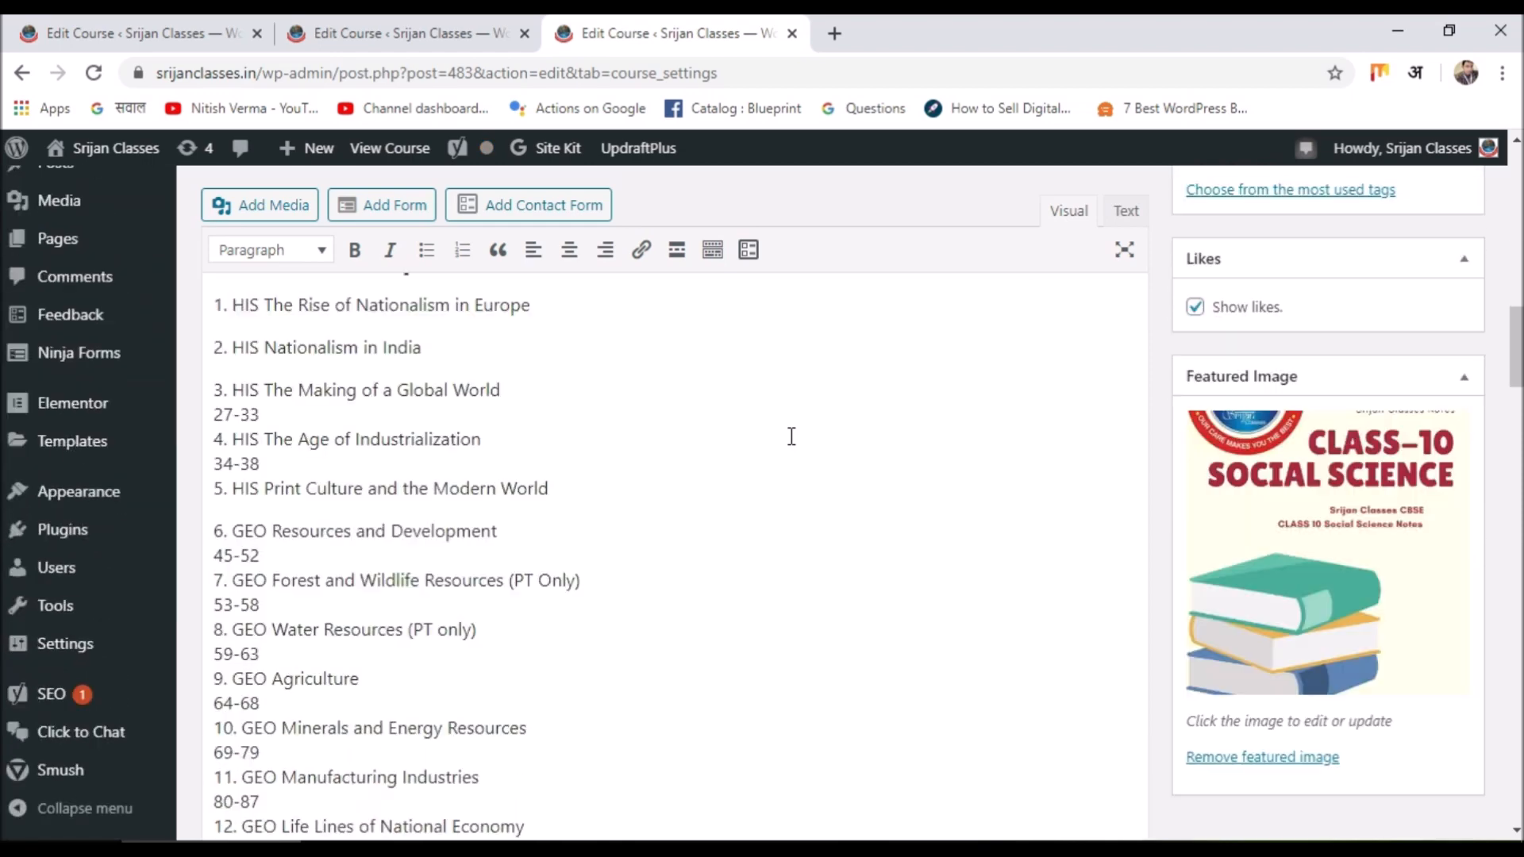
scroll(792, 438, down, 8)
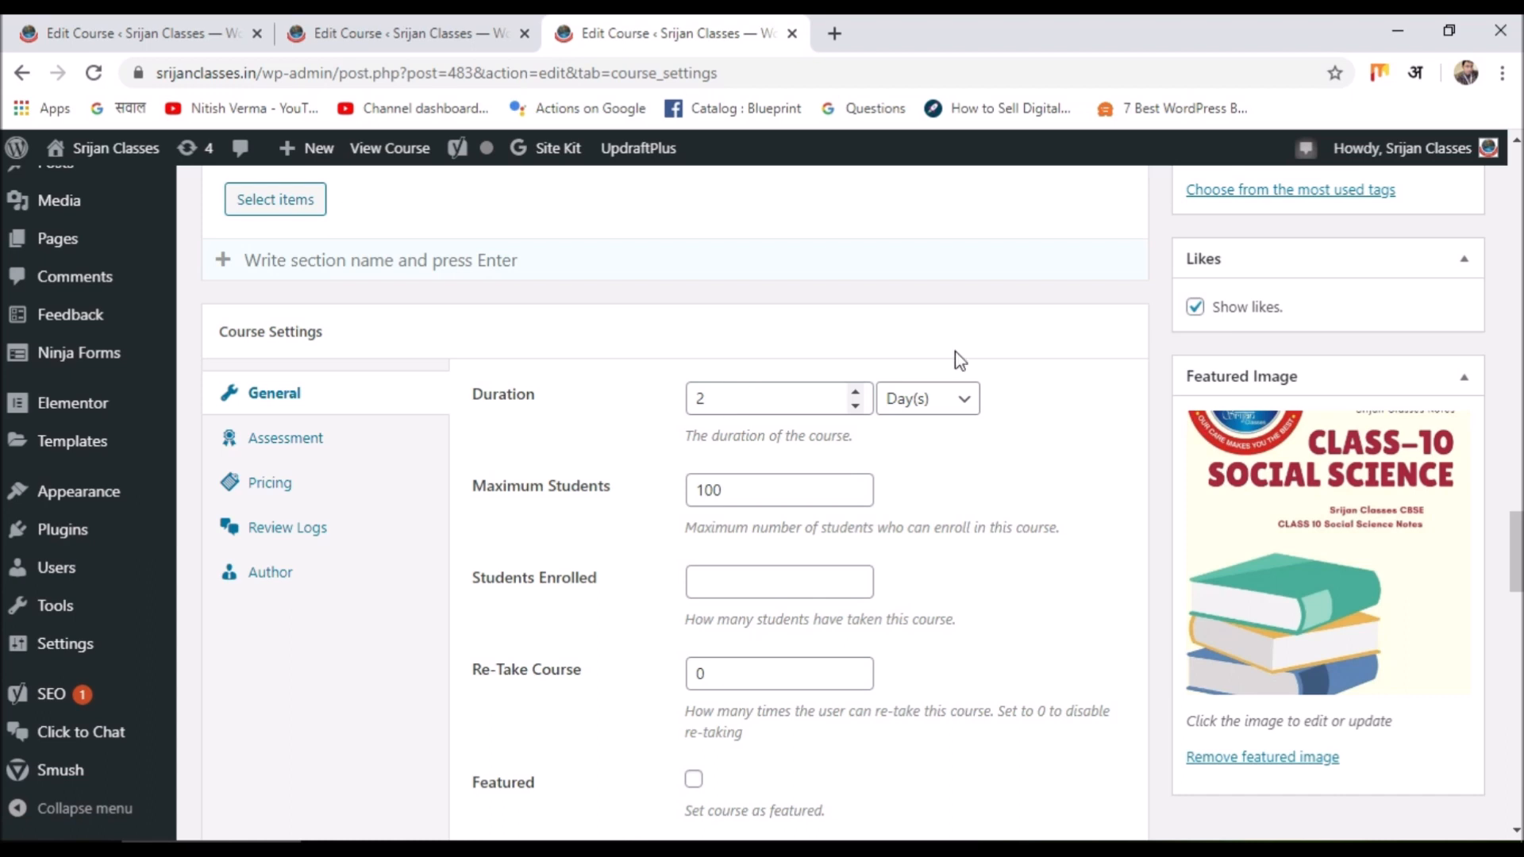
Check the course duration unit options, leaving the duration unchanged.
click(951, 401)
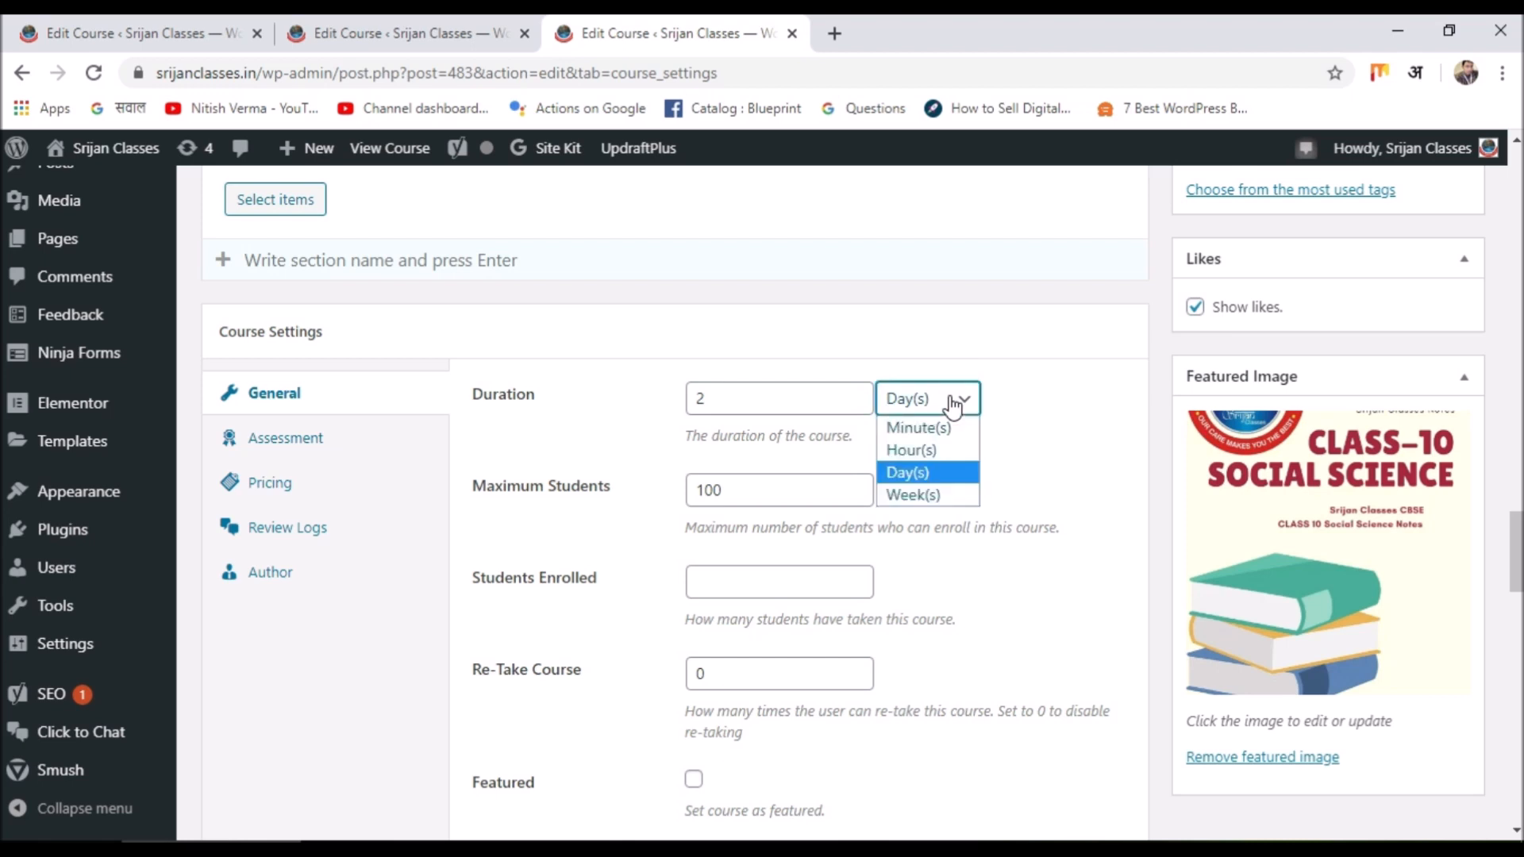
click(1087, 473)
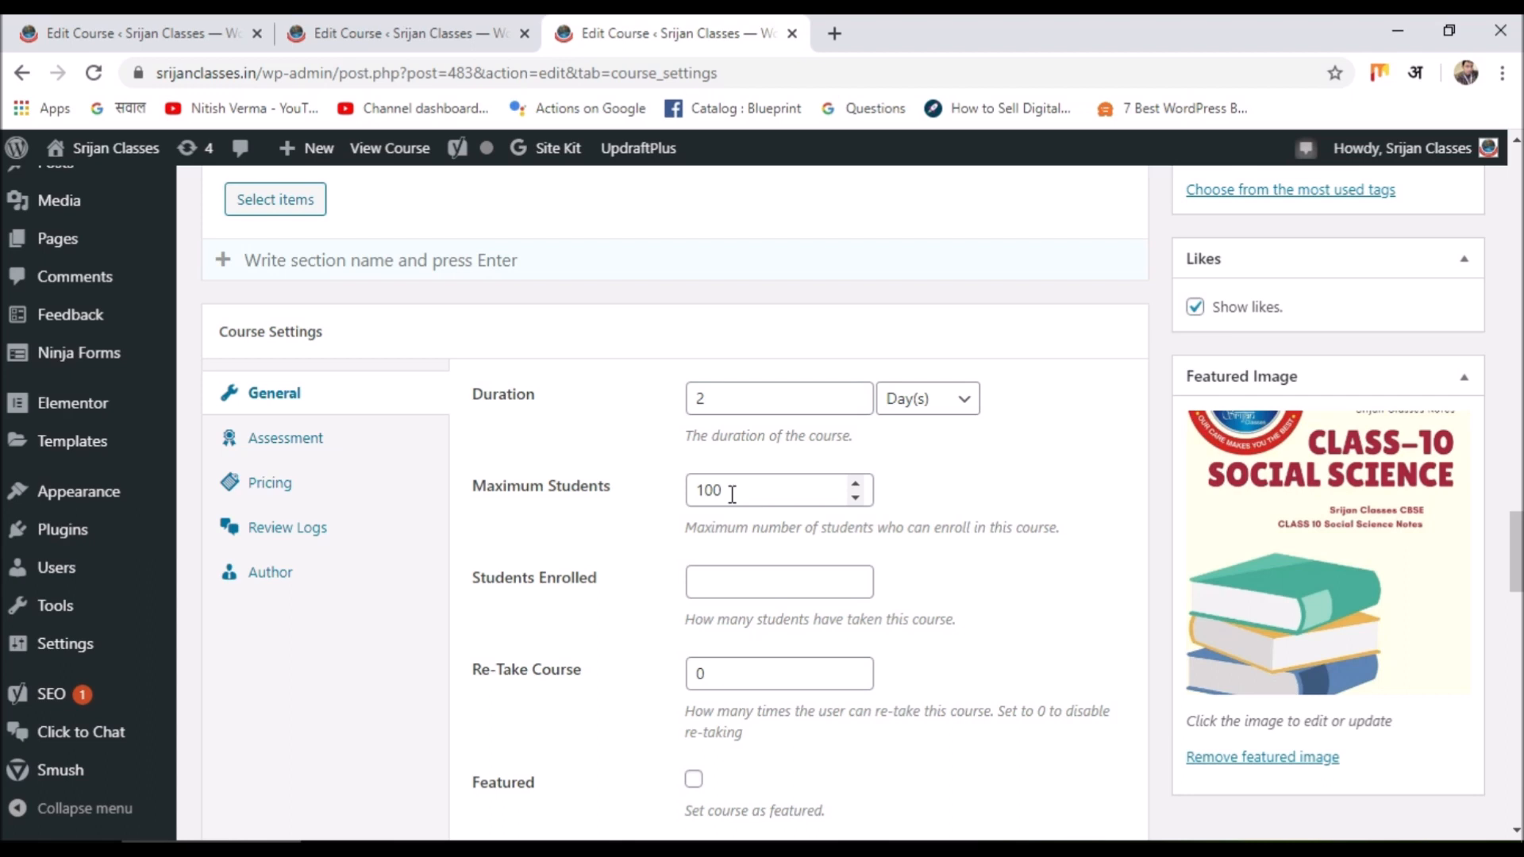
scroll(732, 493, down, 4)
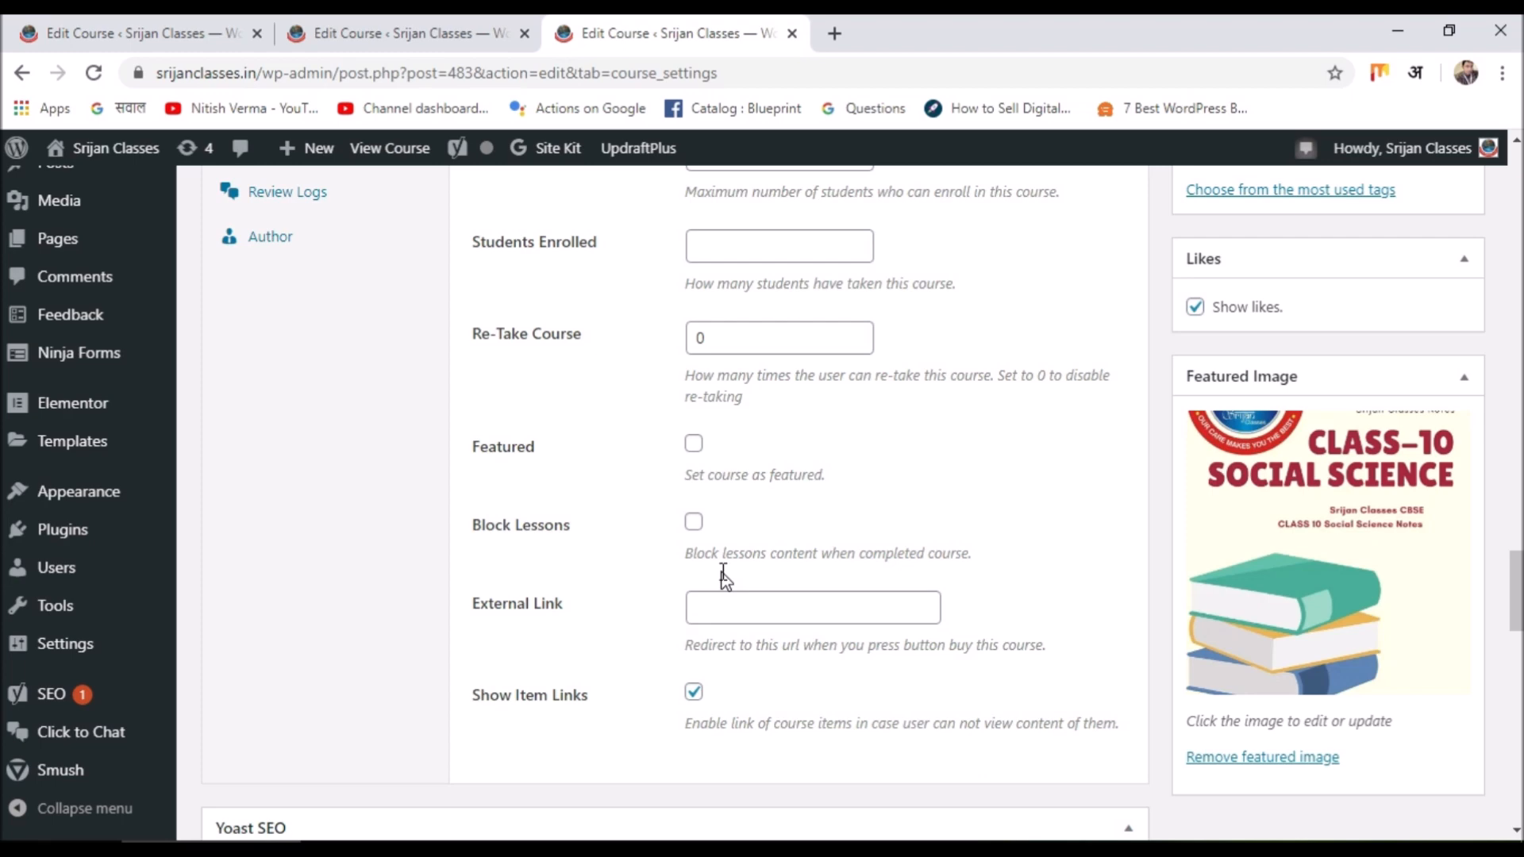
scroll(722, 564, up, 3)
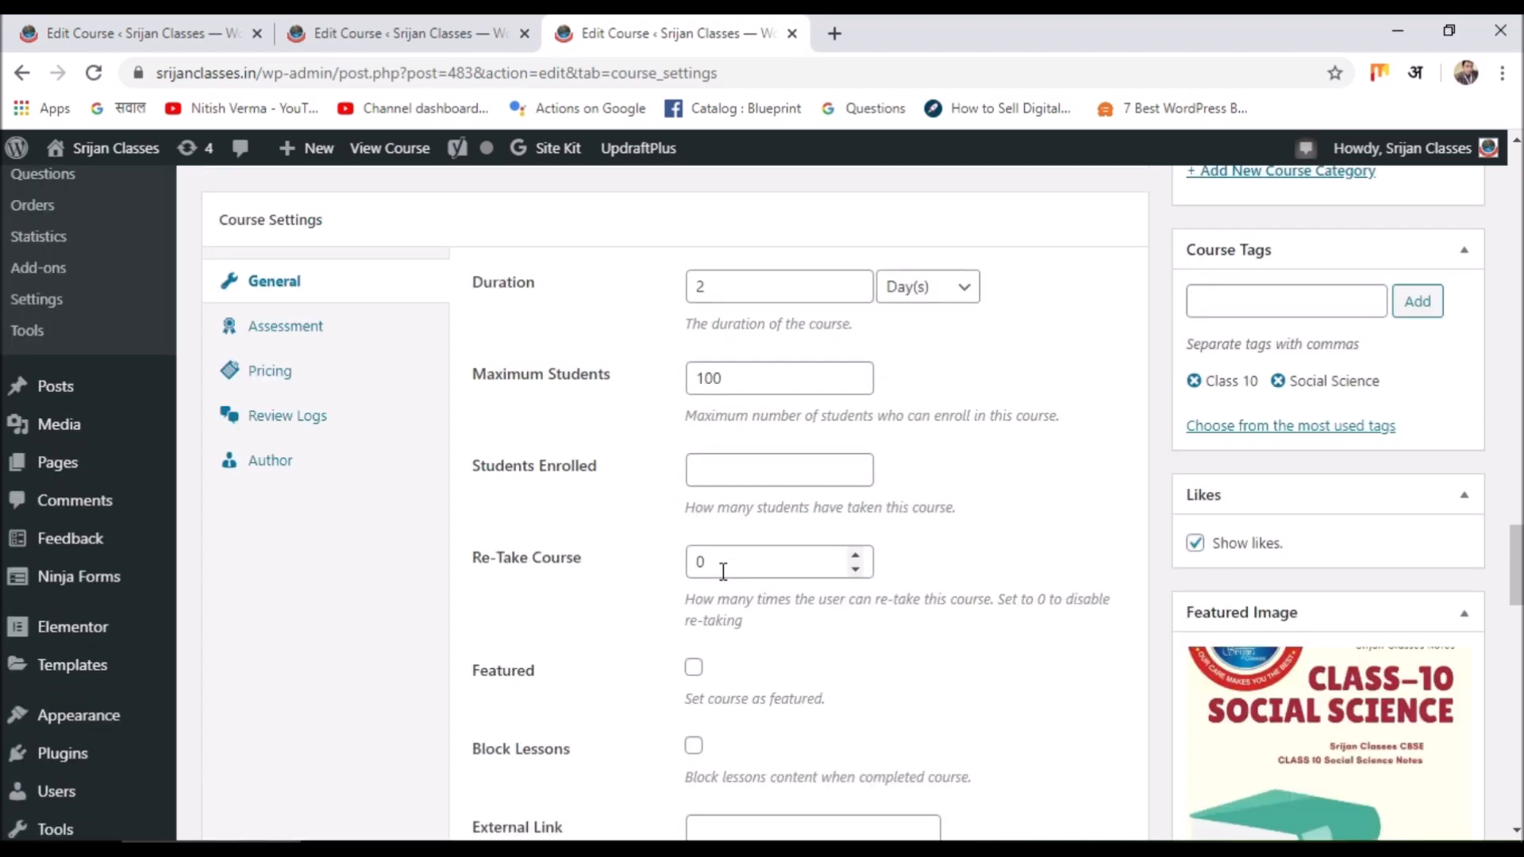
Change the course price from 45 to 50.03 in Pricing and update the course.
click(253, 370)
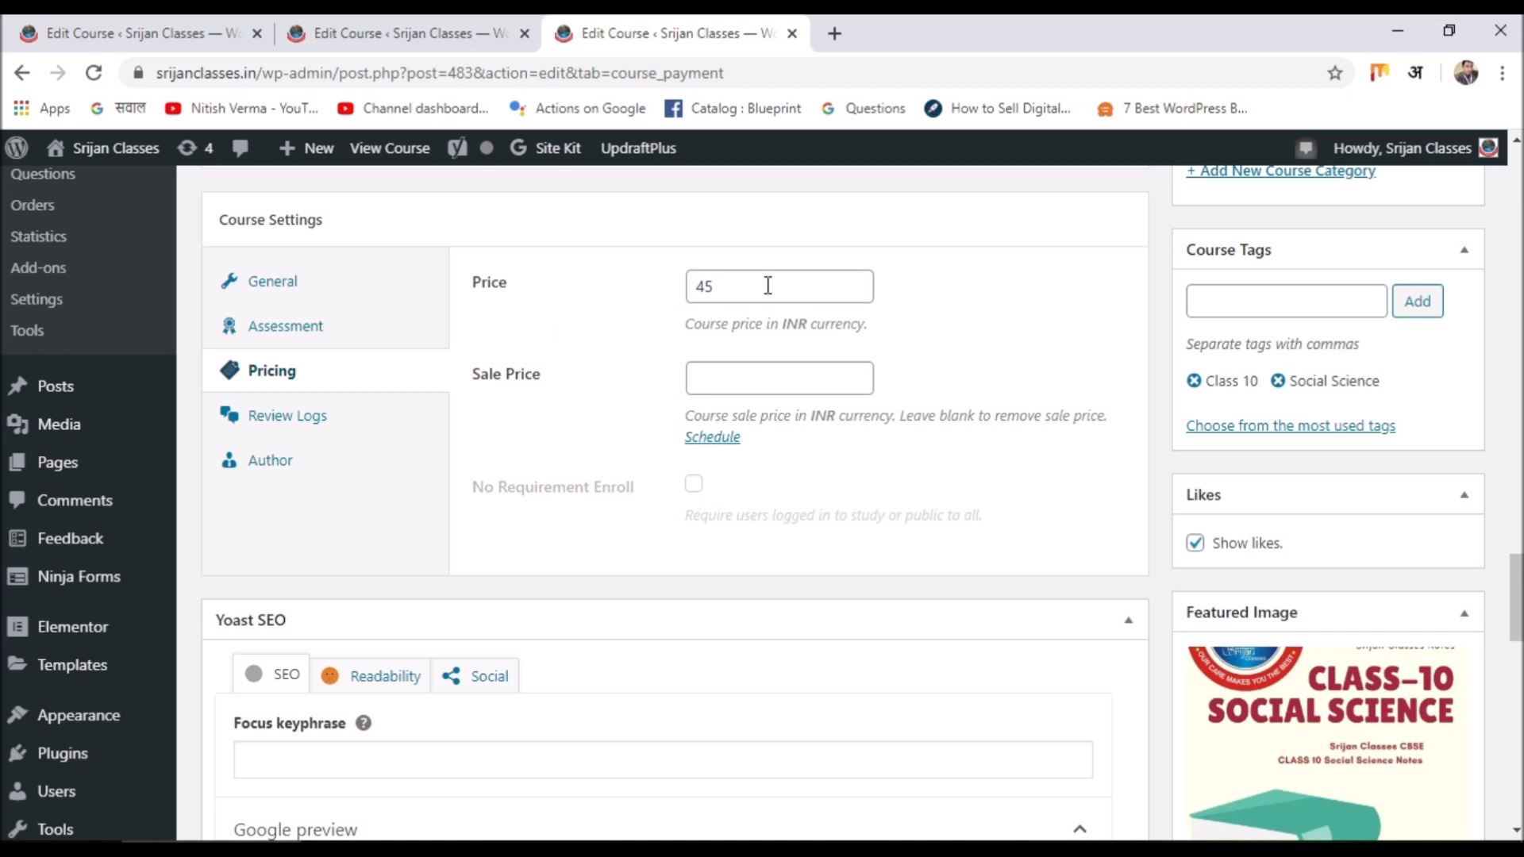
click(744, 289)
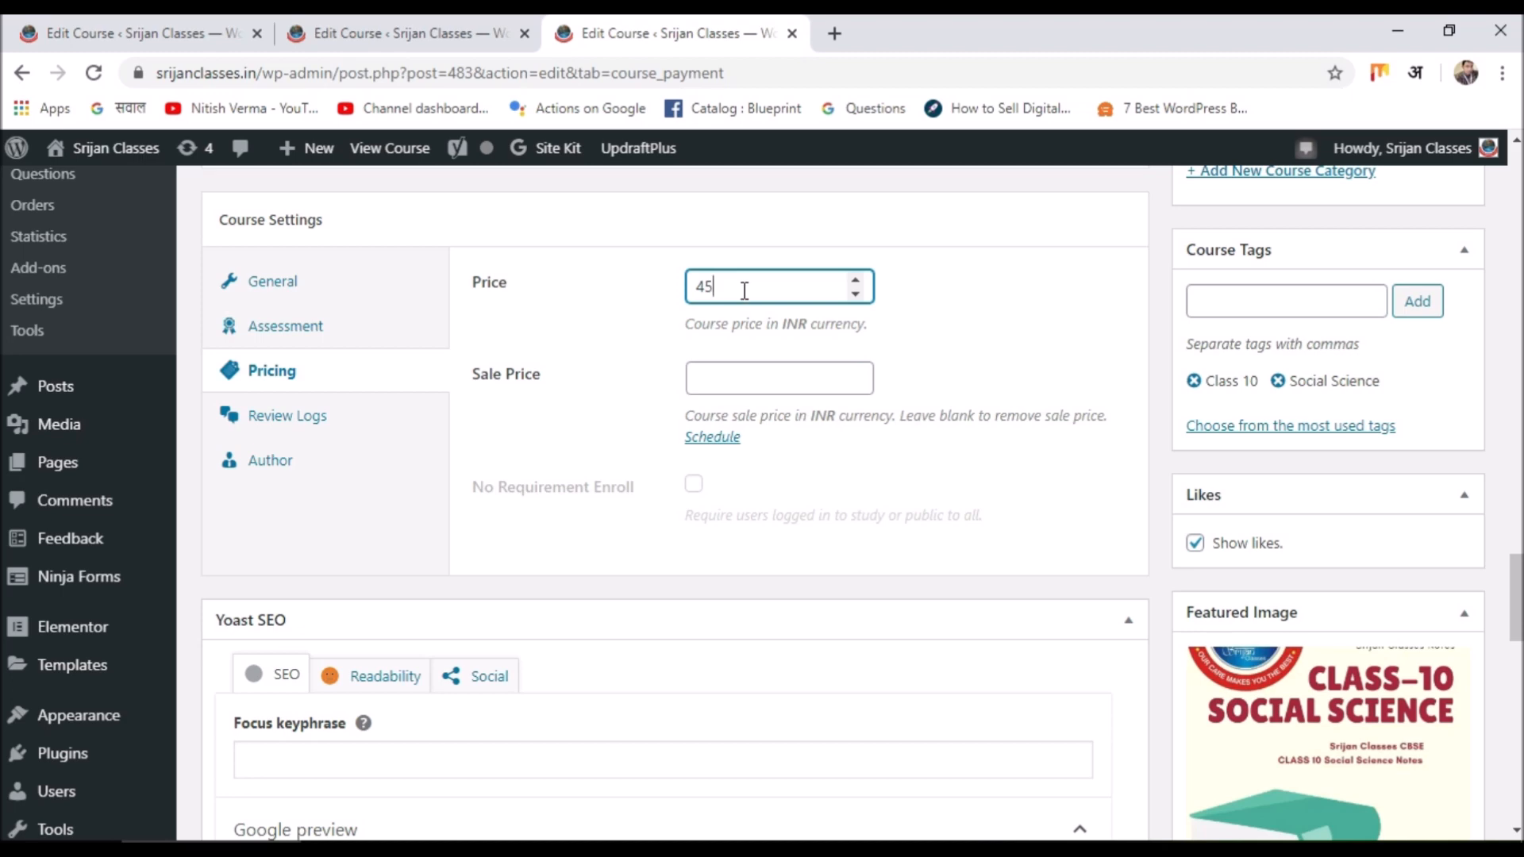
key(BackSpace)
key(BackSpace)
text(50.03)
scroll(1445, 408, up, 7)
click(1438, 410)
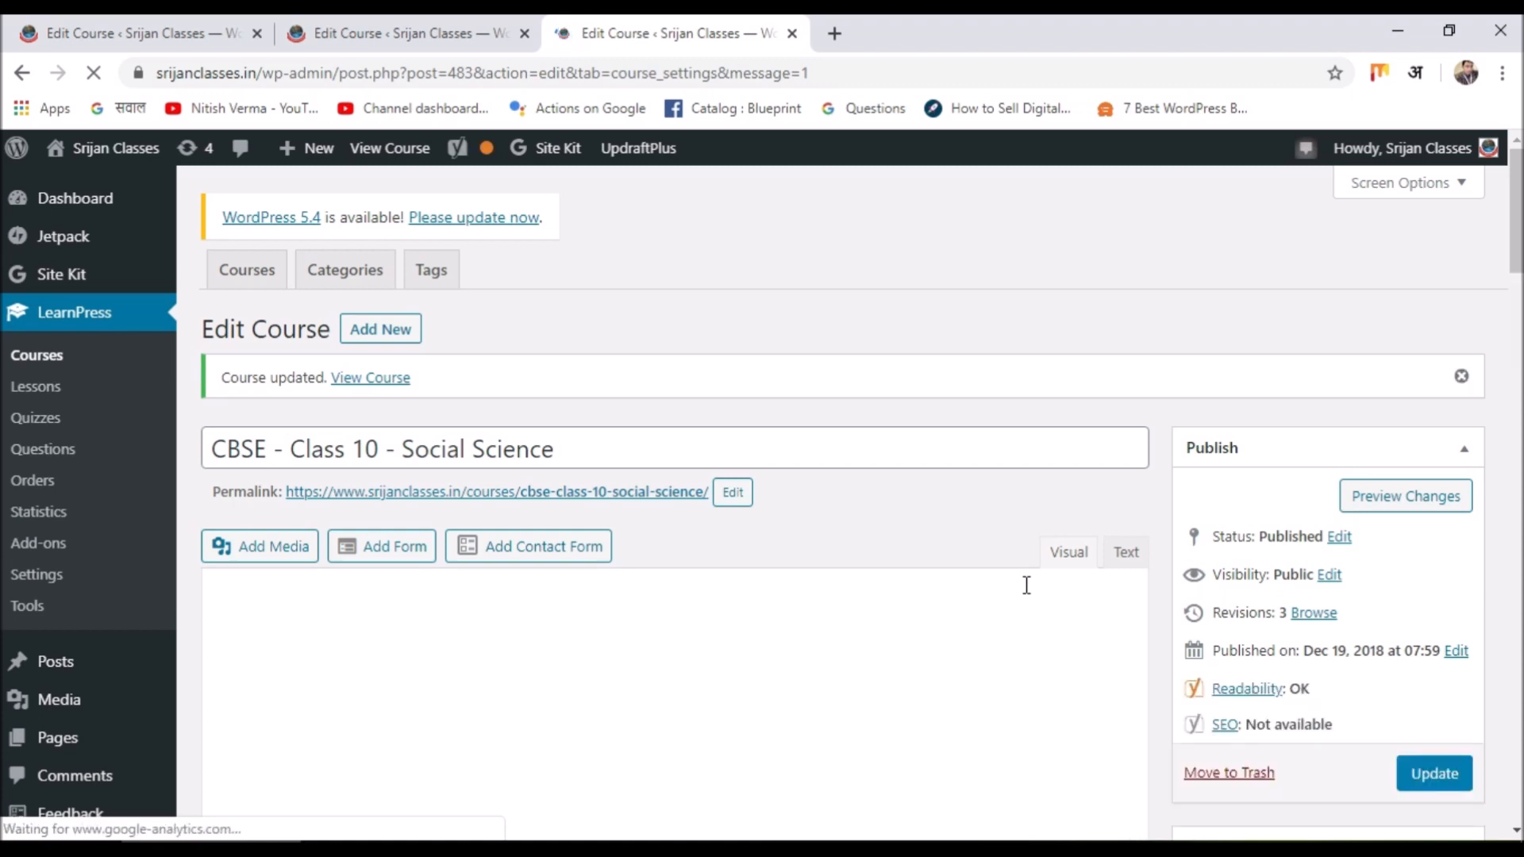
click(37, 574)
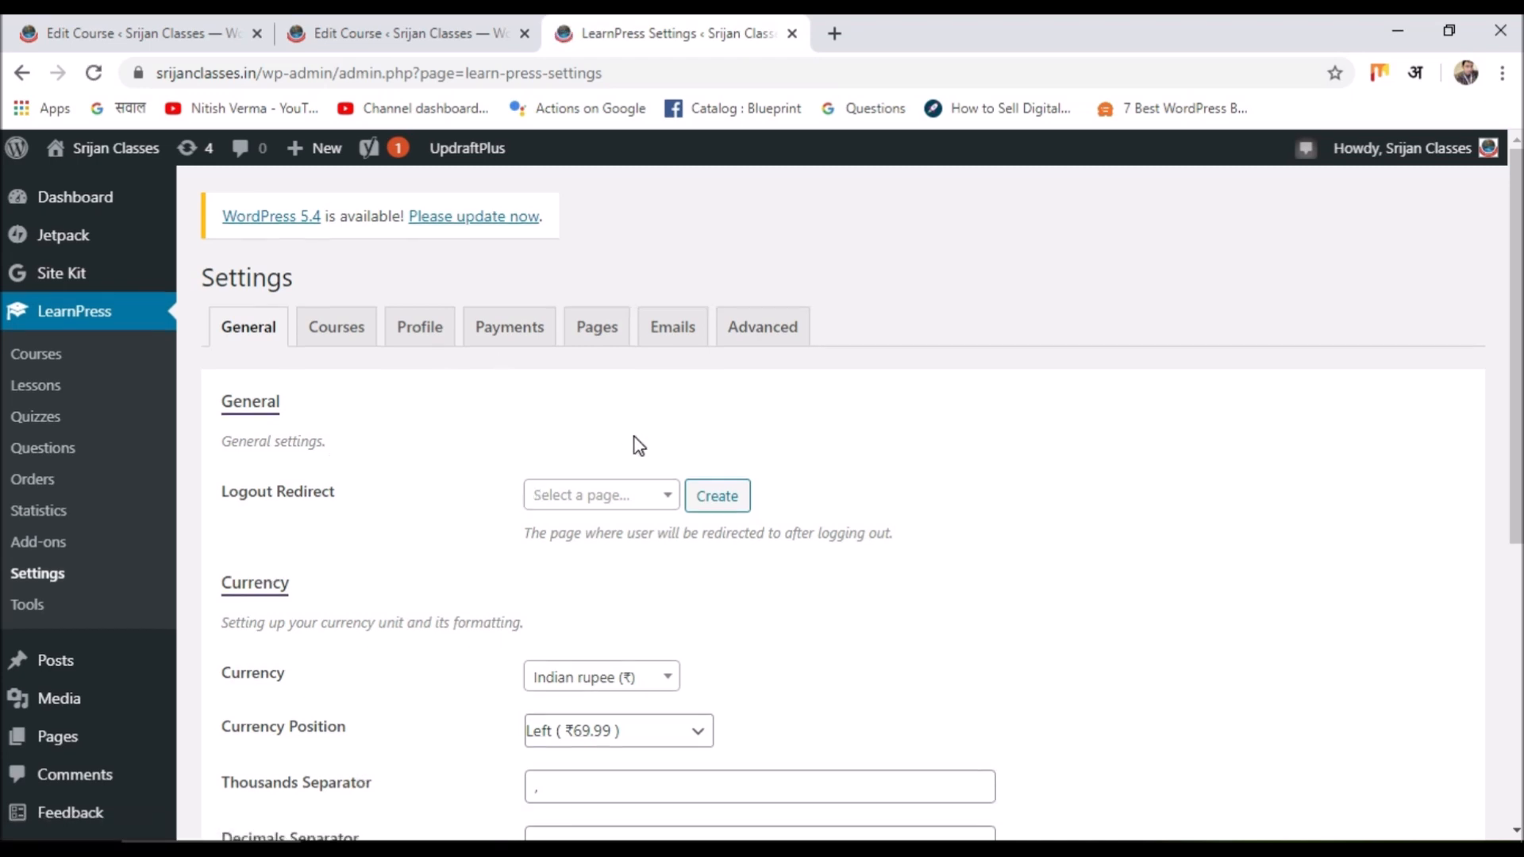
Look over the General currency options, then bring up the Payments settings tab.
scroll(640, 445, down, 4)
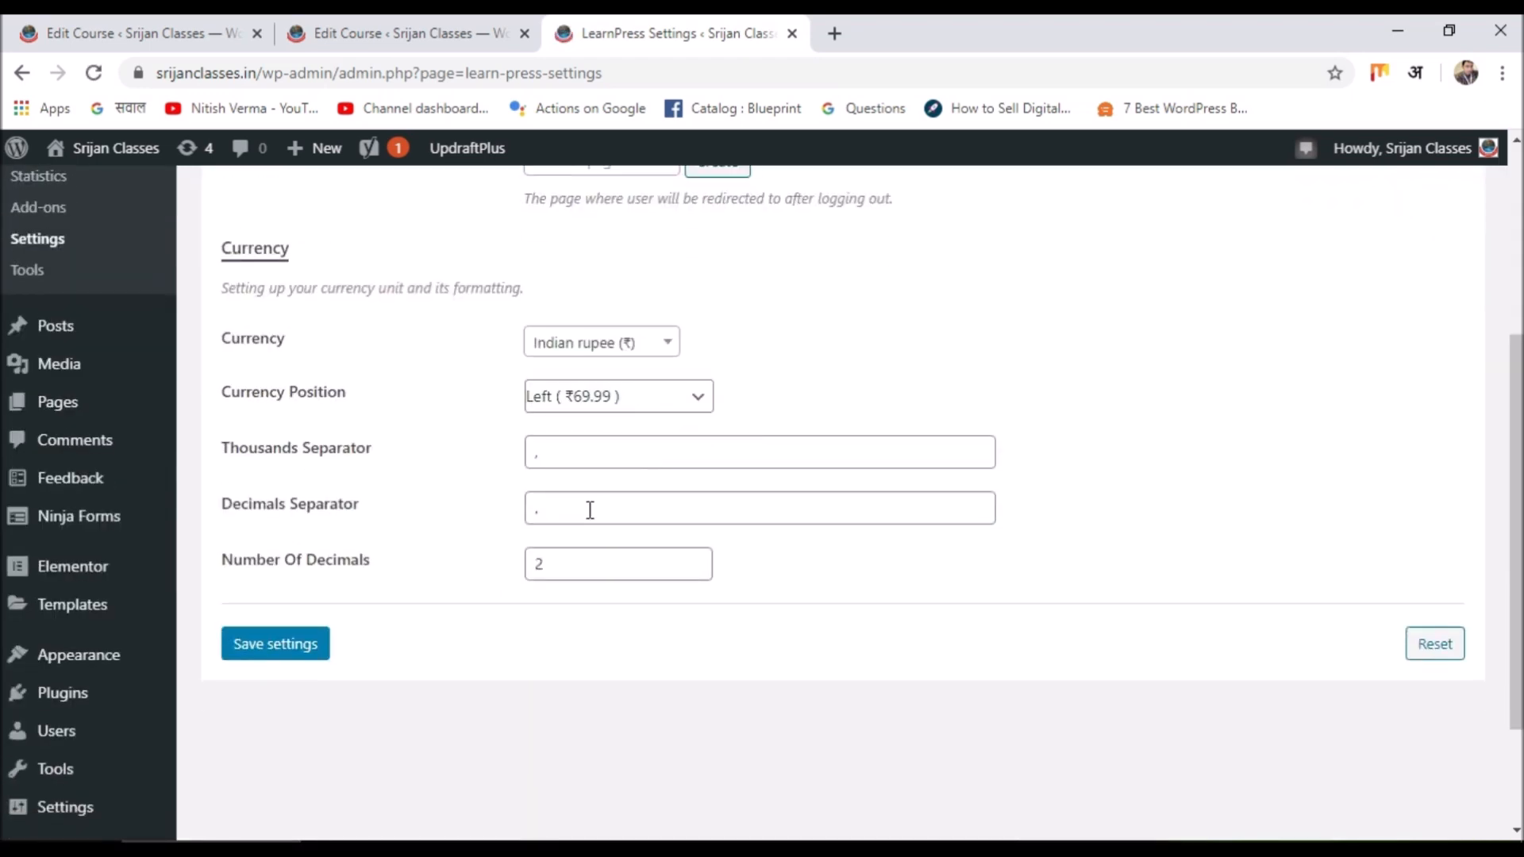
scroll(589, 510, up, 4)
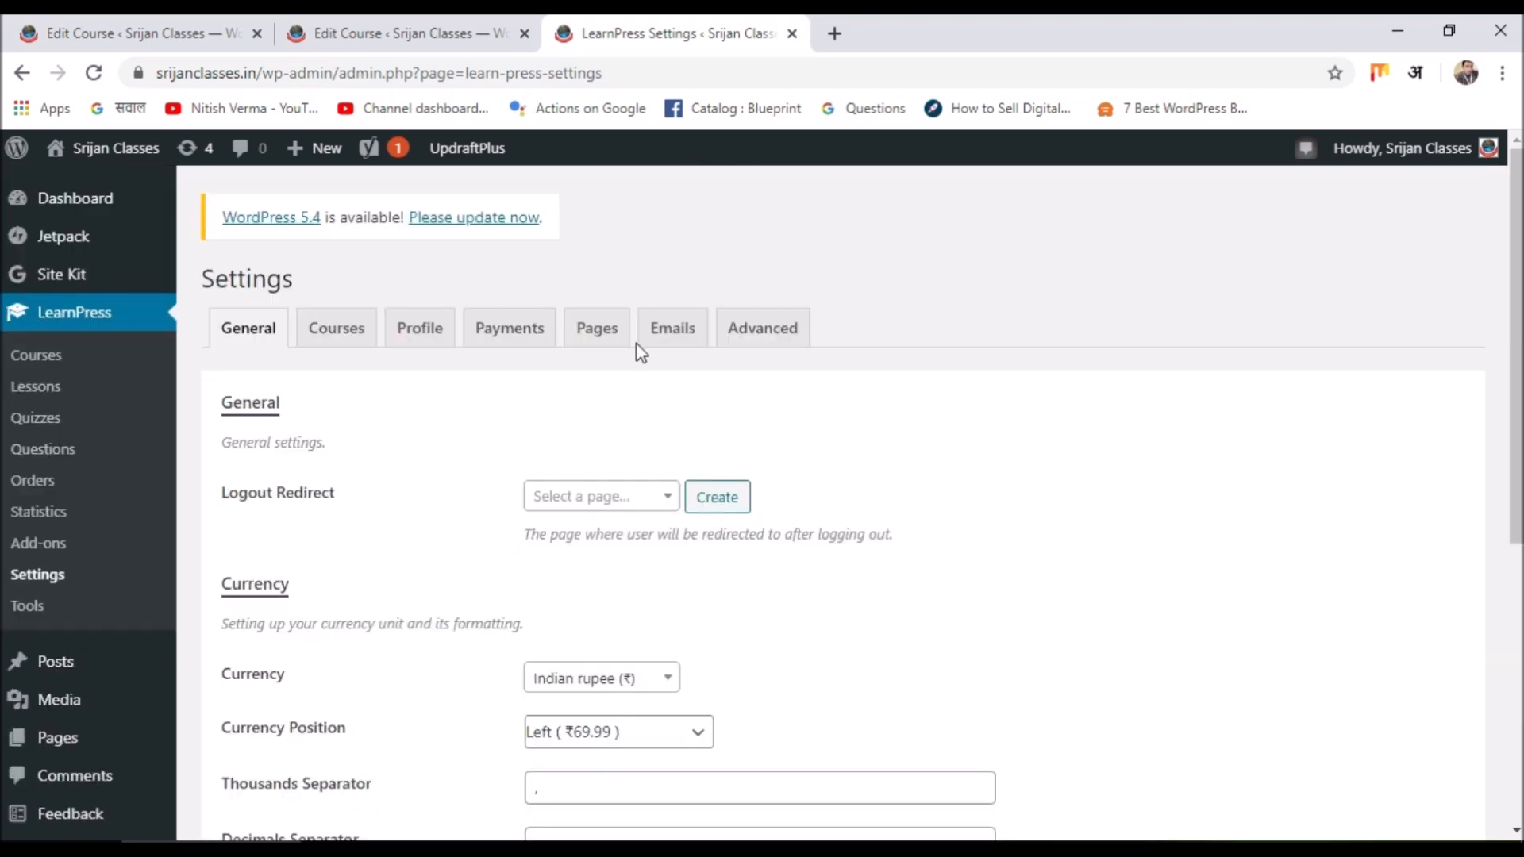
click(486, 330)
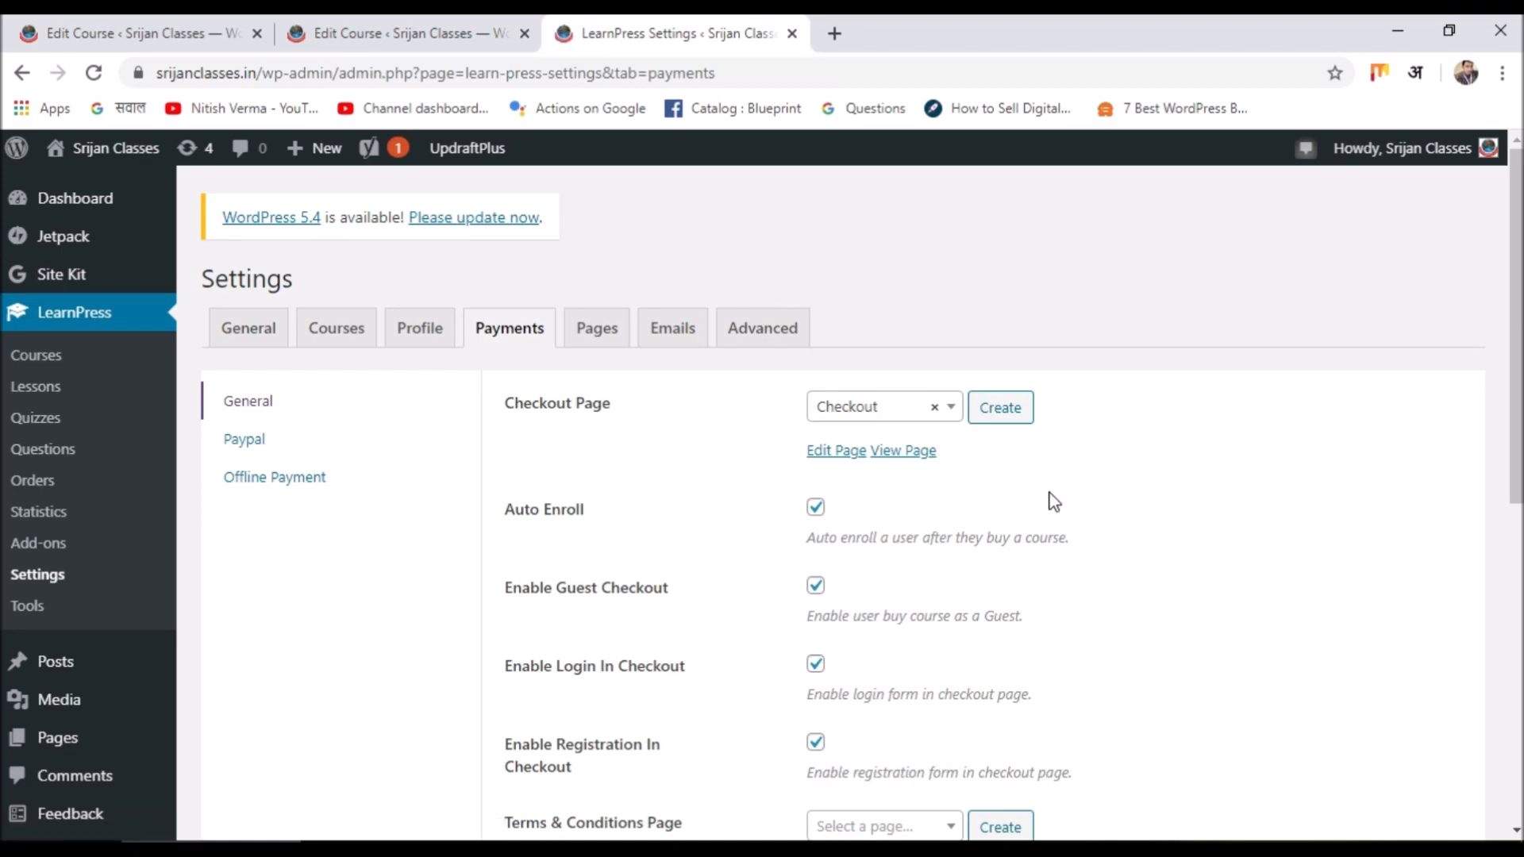
scroll(961, 573, down, 1)
scroll(960, 572, down, 6)
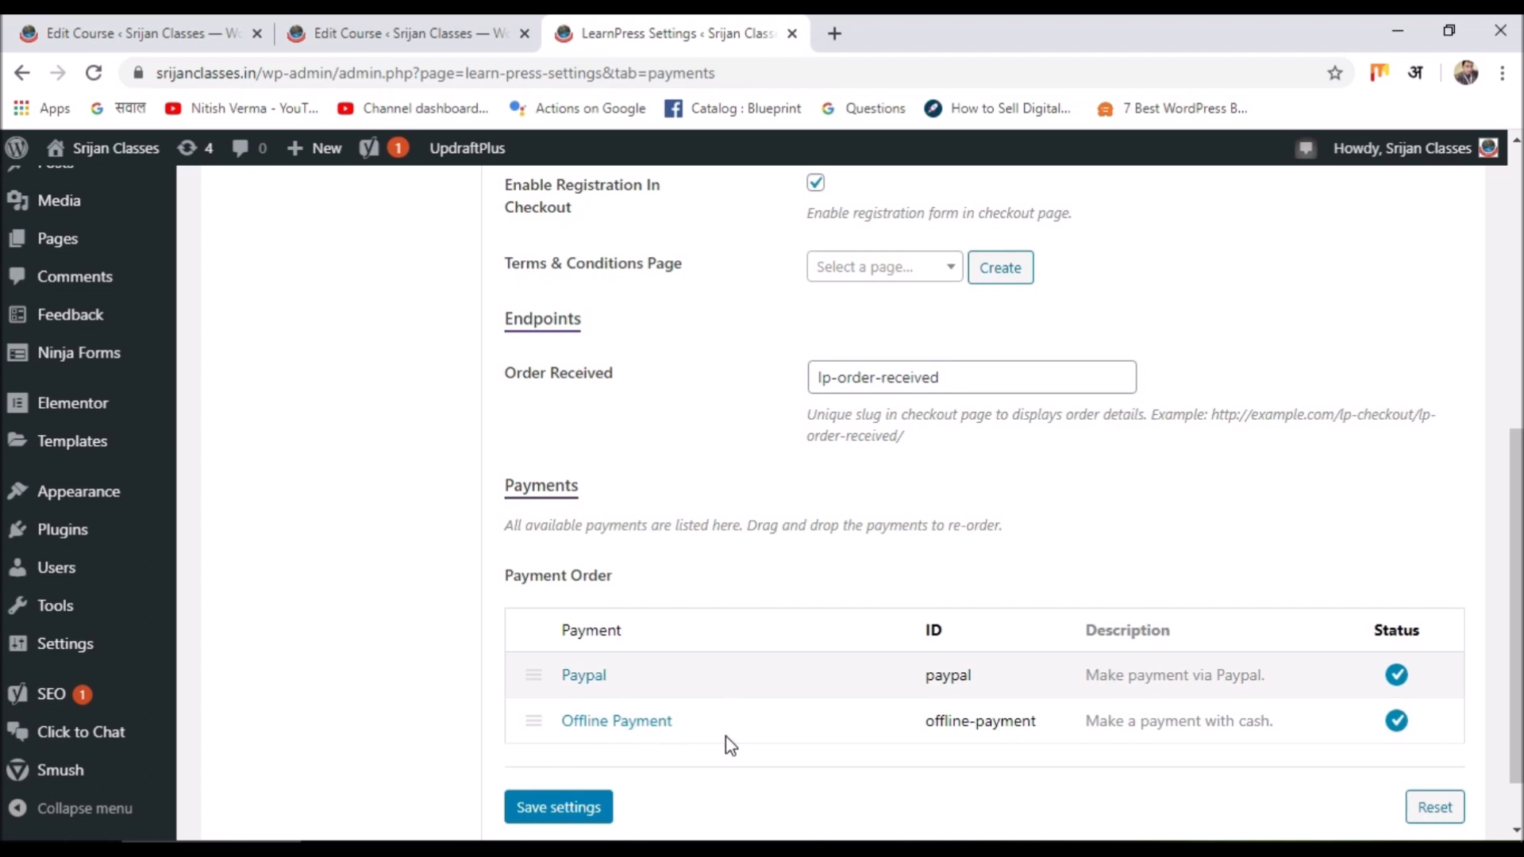
scroll(725, 736, up, 7)
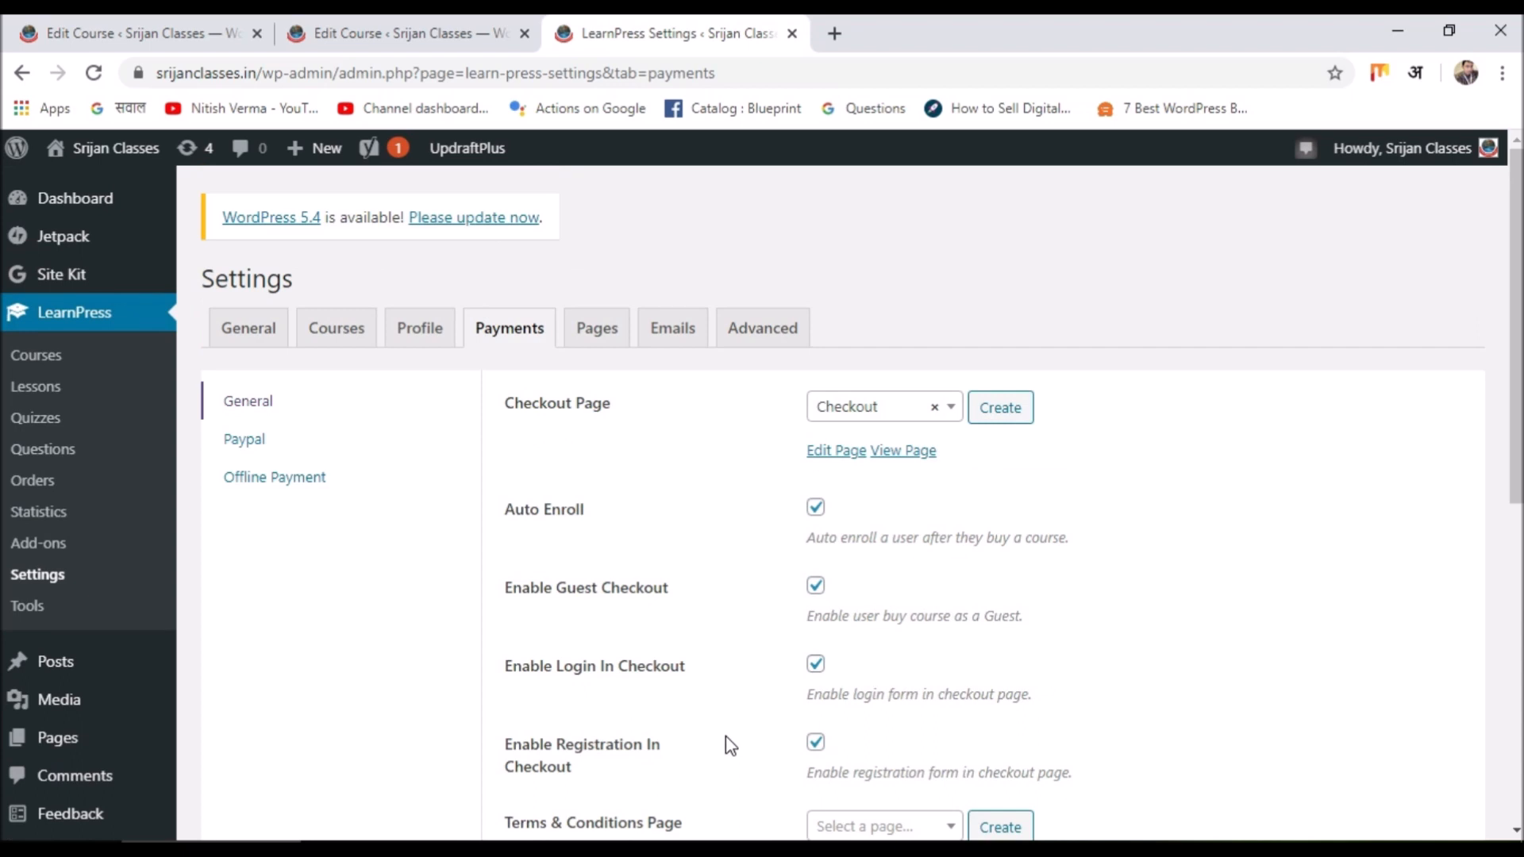
scroll(736, 794, down, 6)
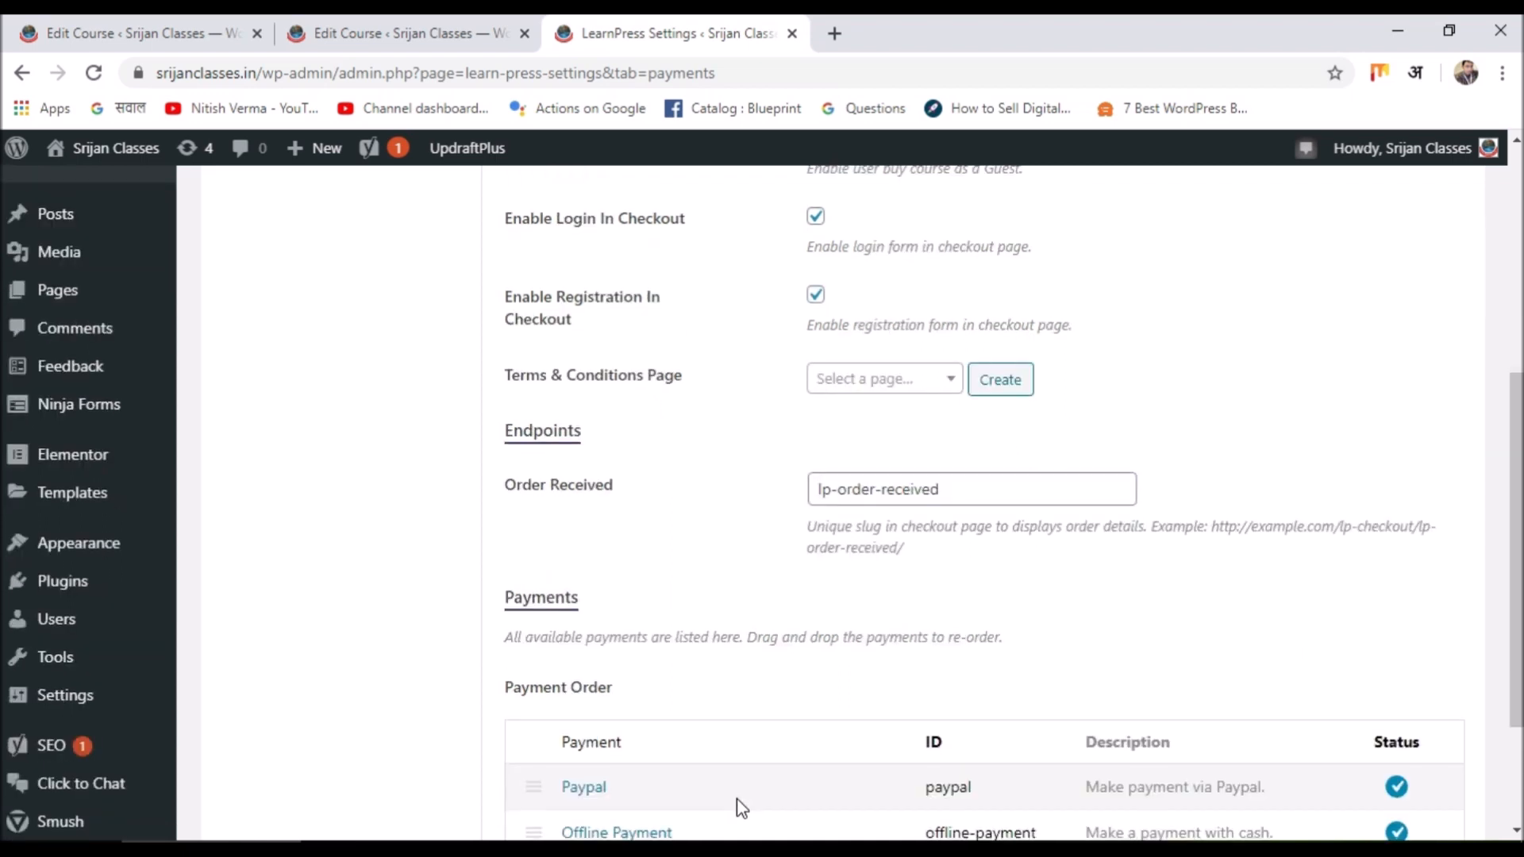
scroll(349, 634, up, 6)
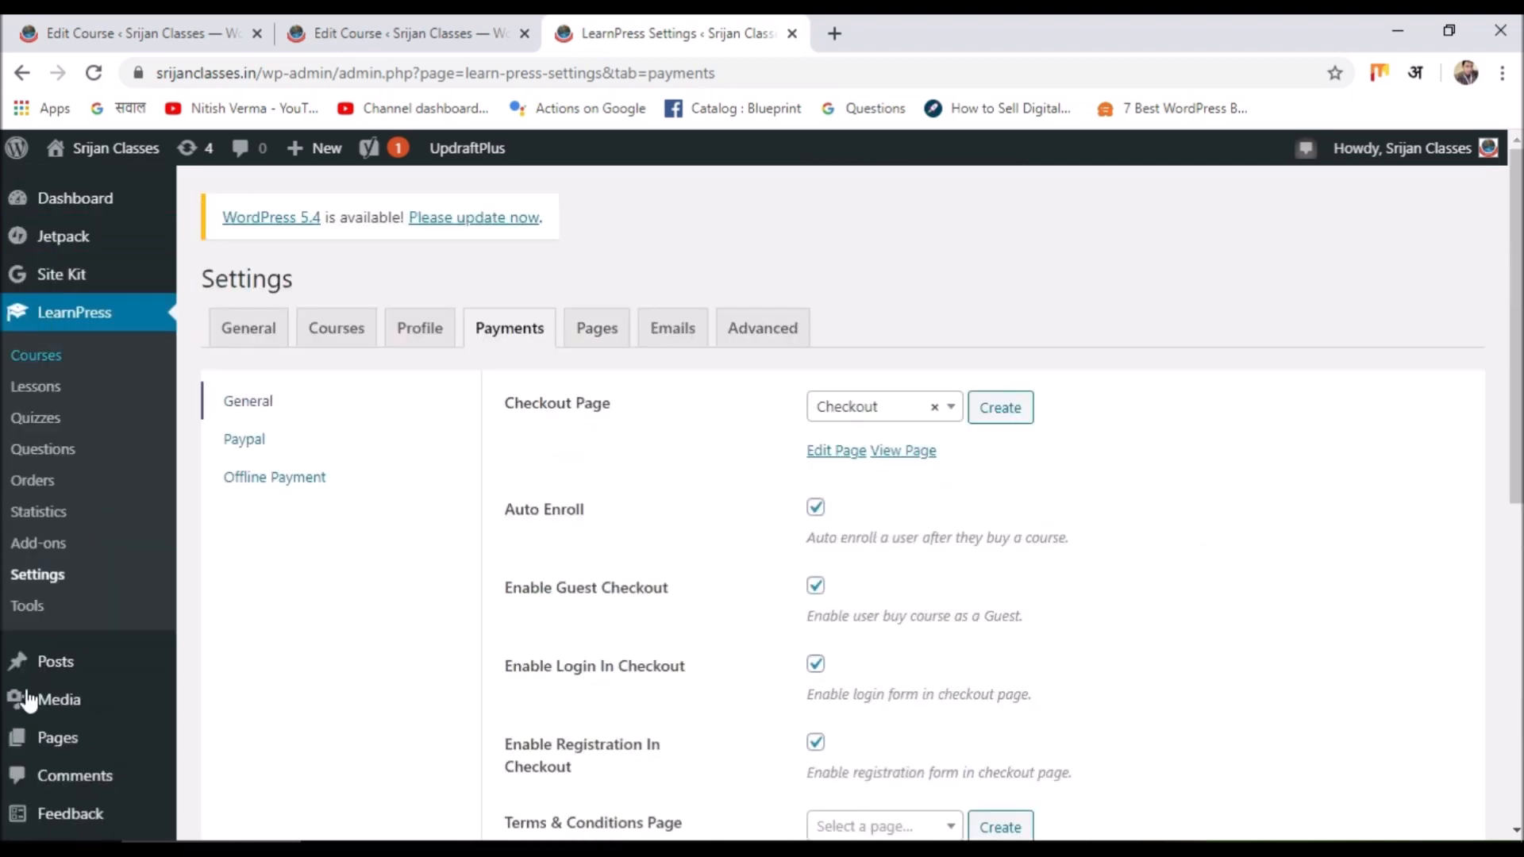
View the General sales statistics chart for all time in LearnPress Statistics.
click(36, 511)
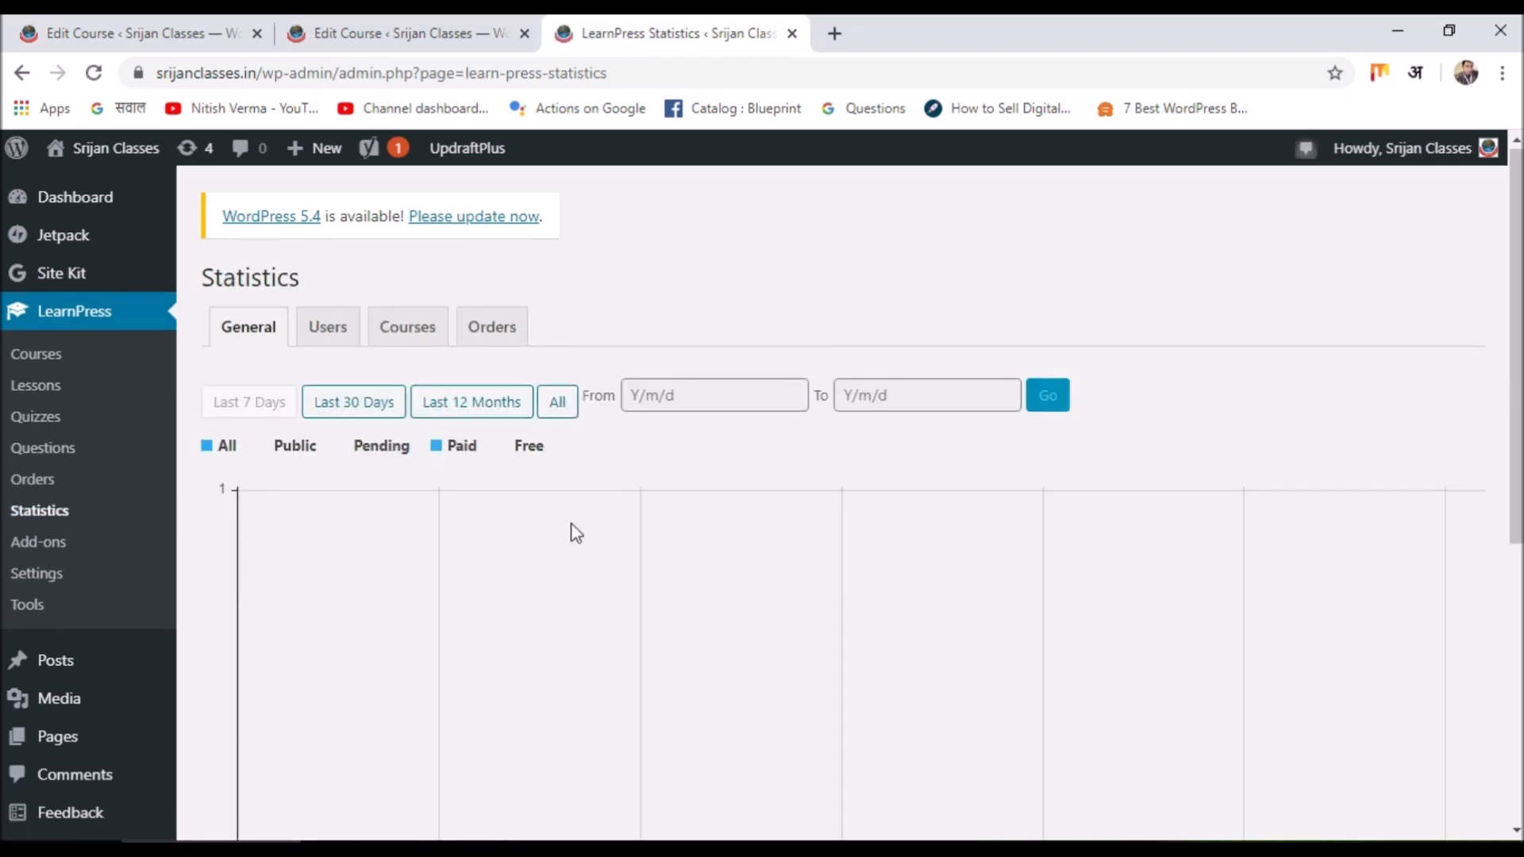
scroll(569, 536, down, 5)
scroll(957, 489, up, 5)
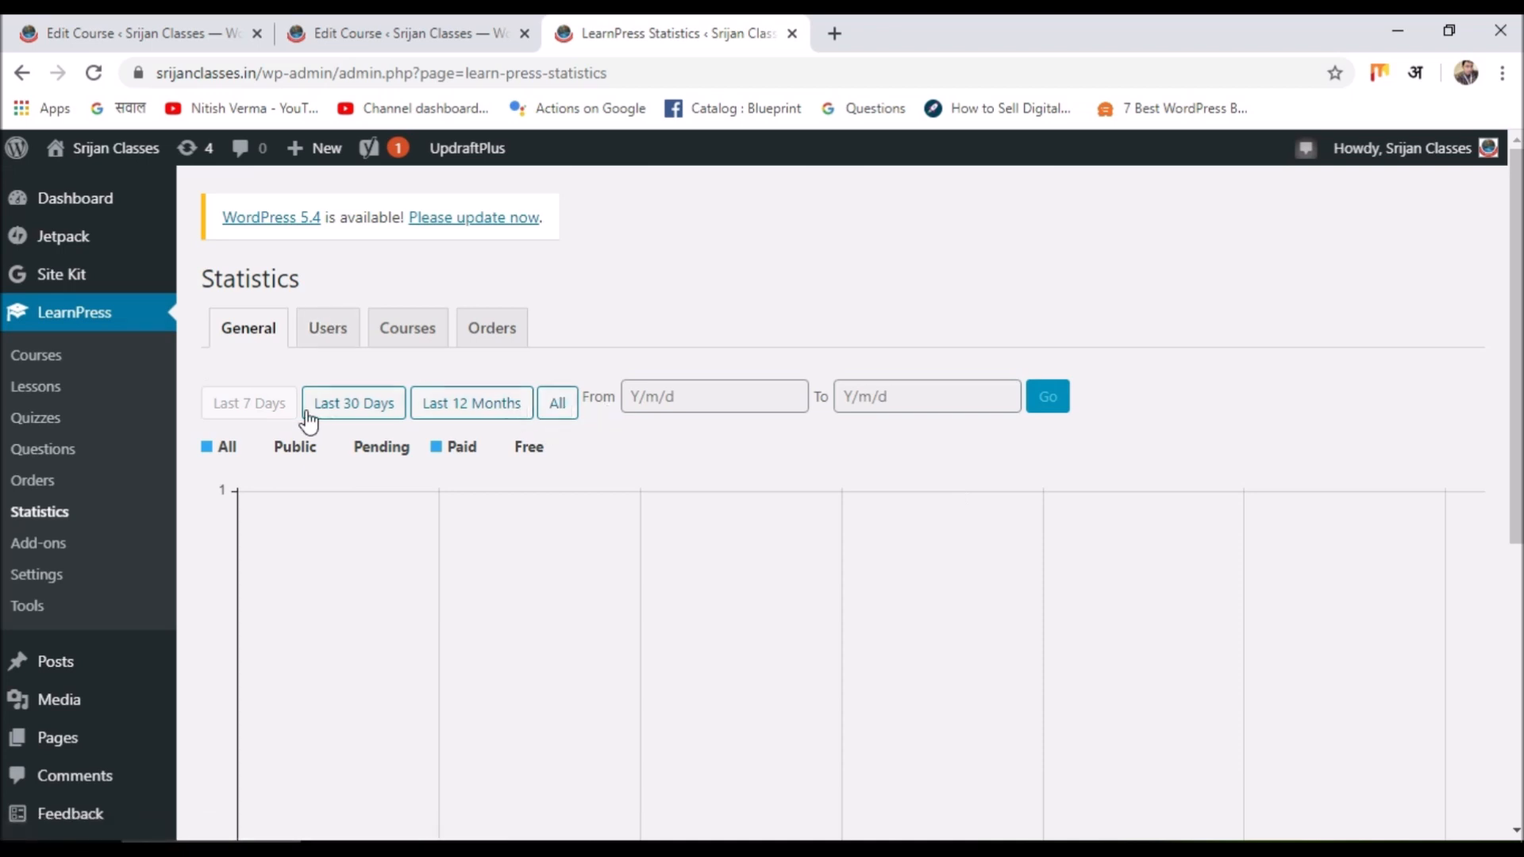
click(557, 405)
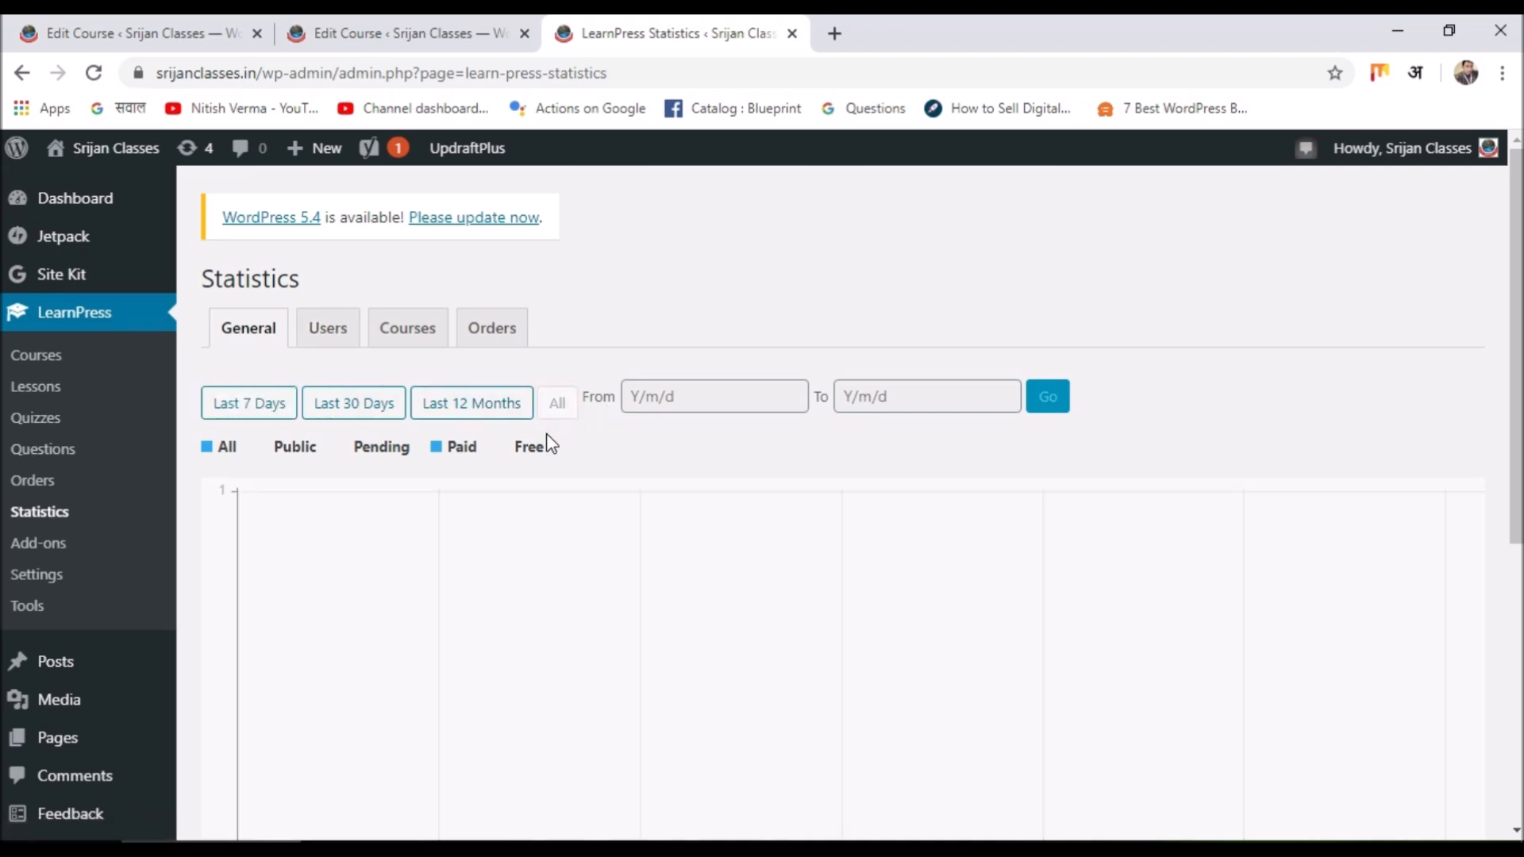
scroll(549, 440, down, 4)
scroll(549, 441, up, 4)
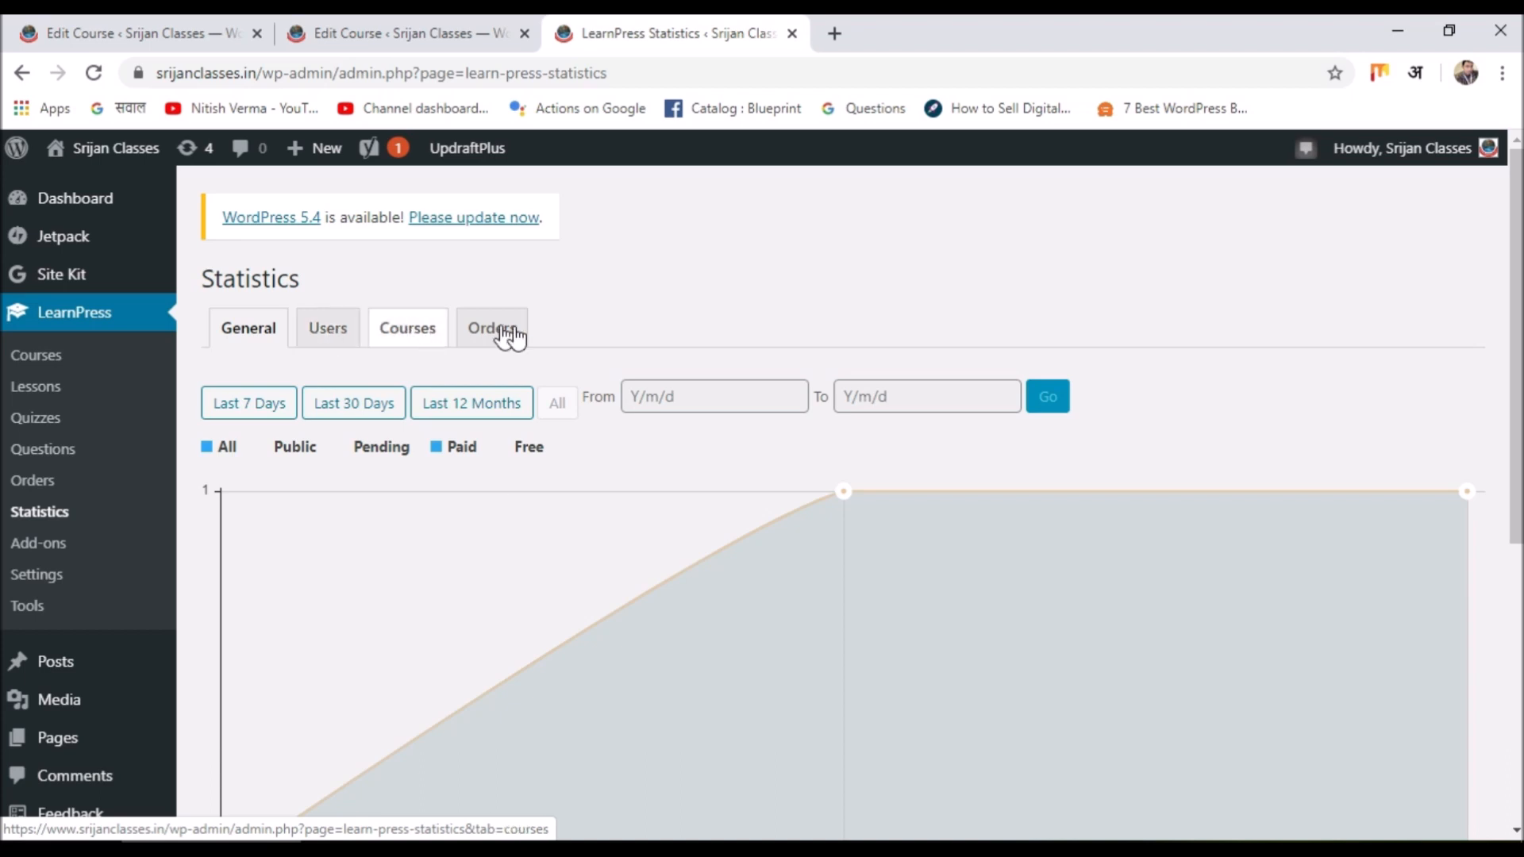
scroll(776, 546, down, 4)
scroll(775, 547, up, 4)
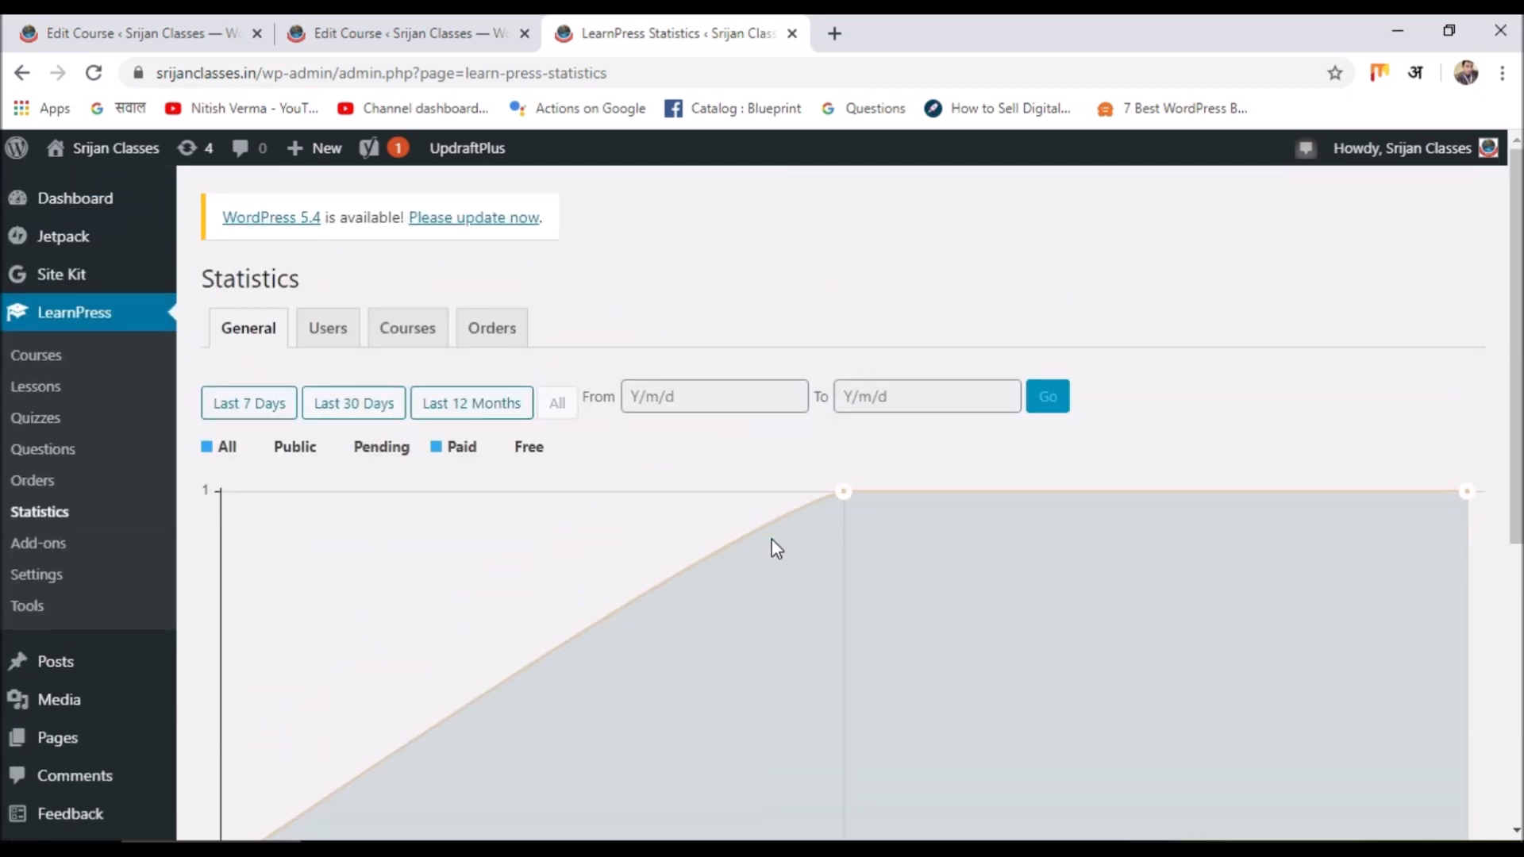
click(40, 544)
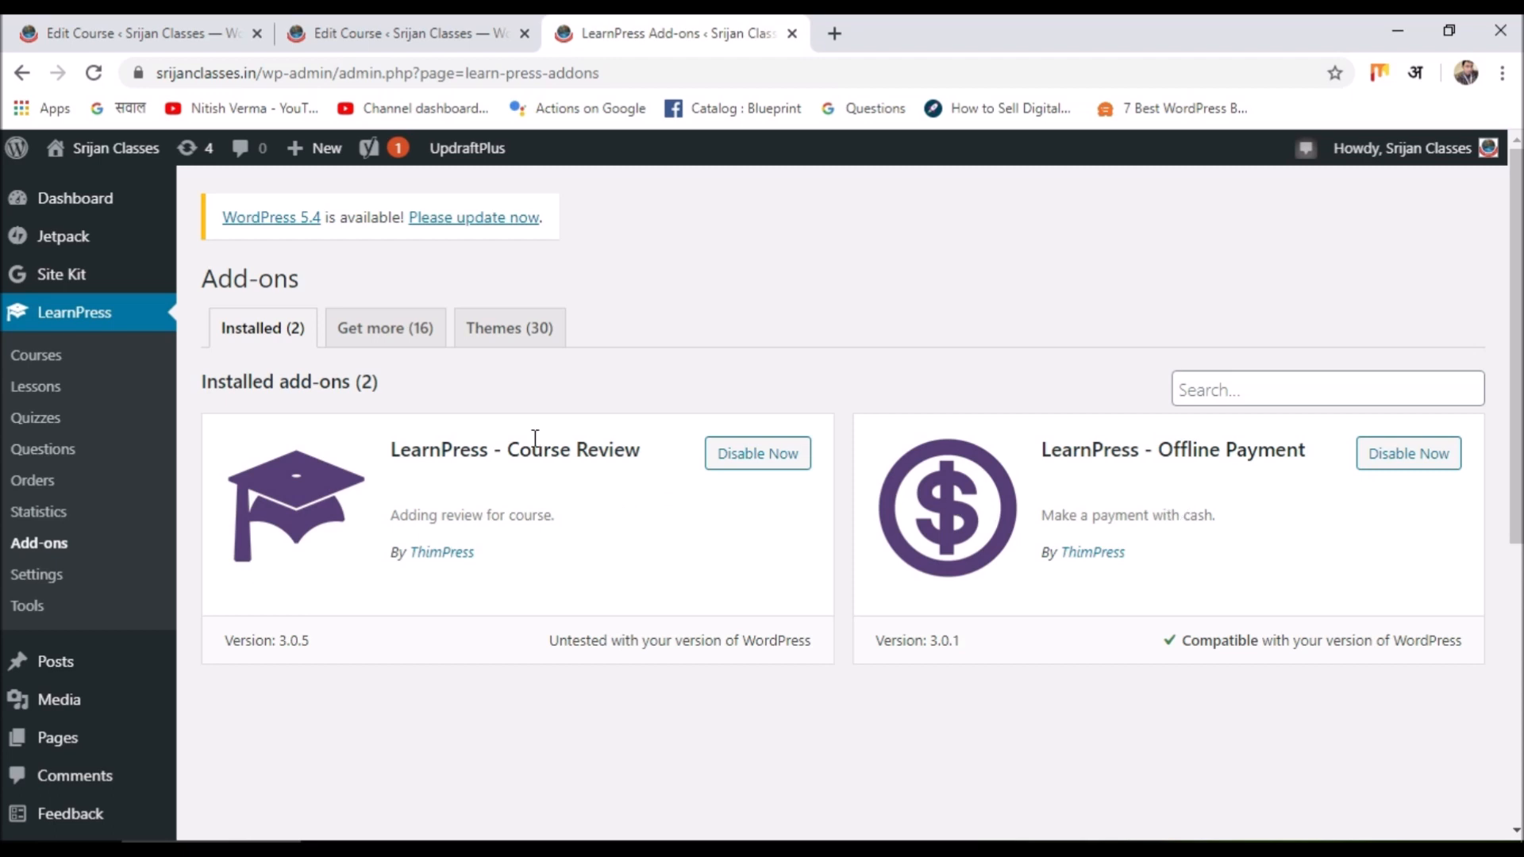
Browse the premium add-ons listed under Get more (16).
click(419, 331)
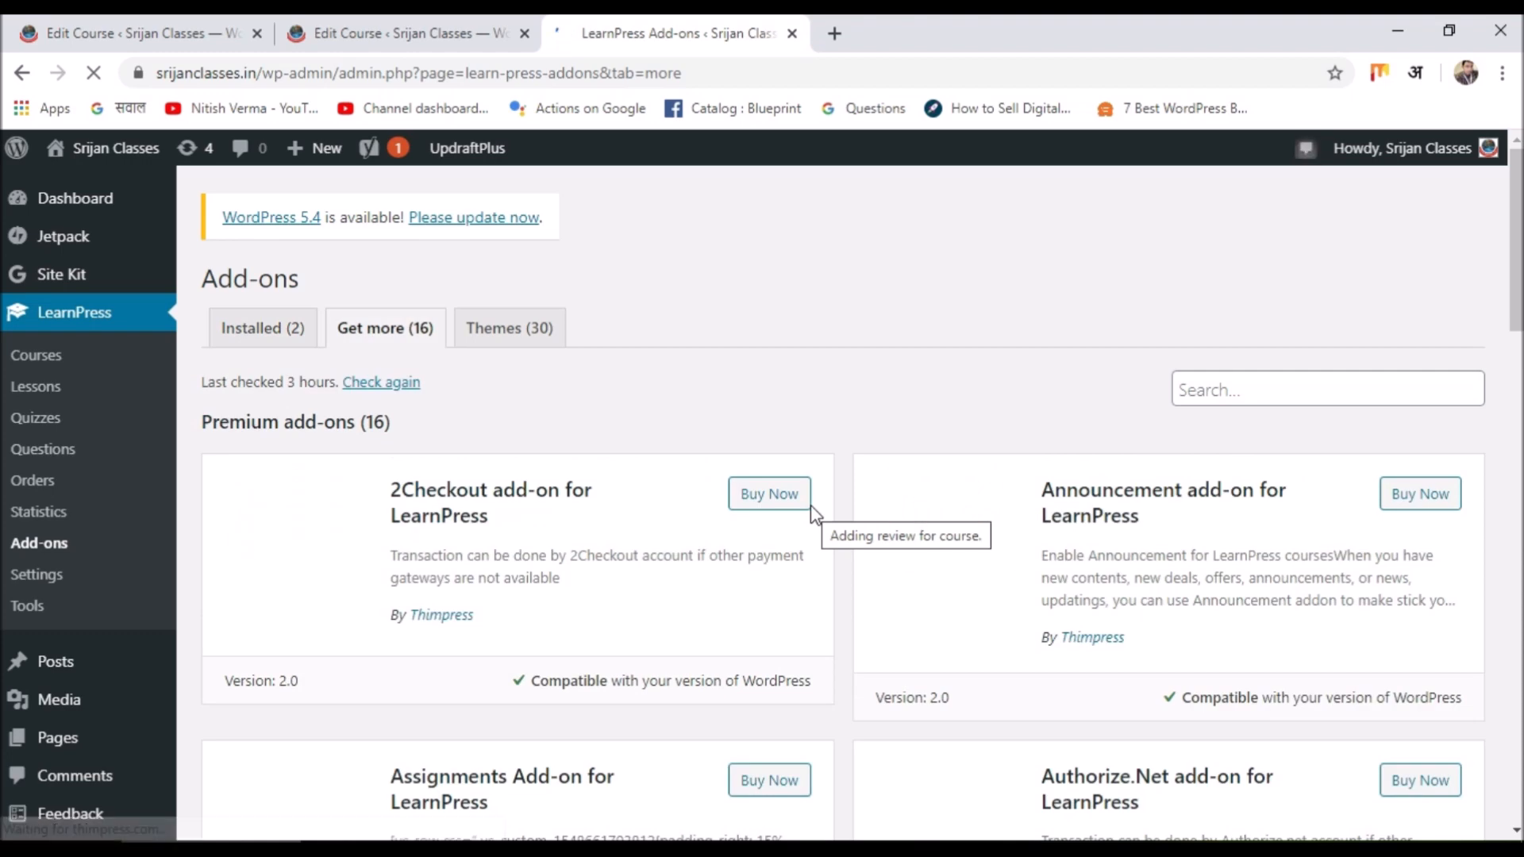
scroll(810, 510, down, 1)
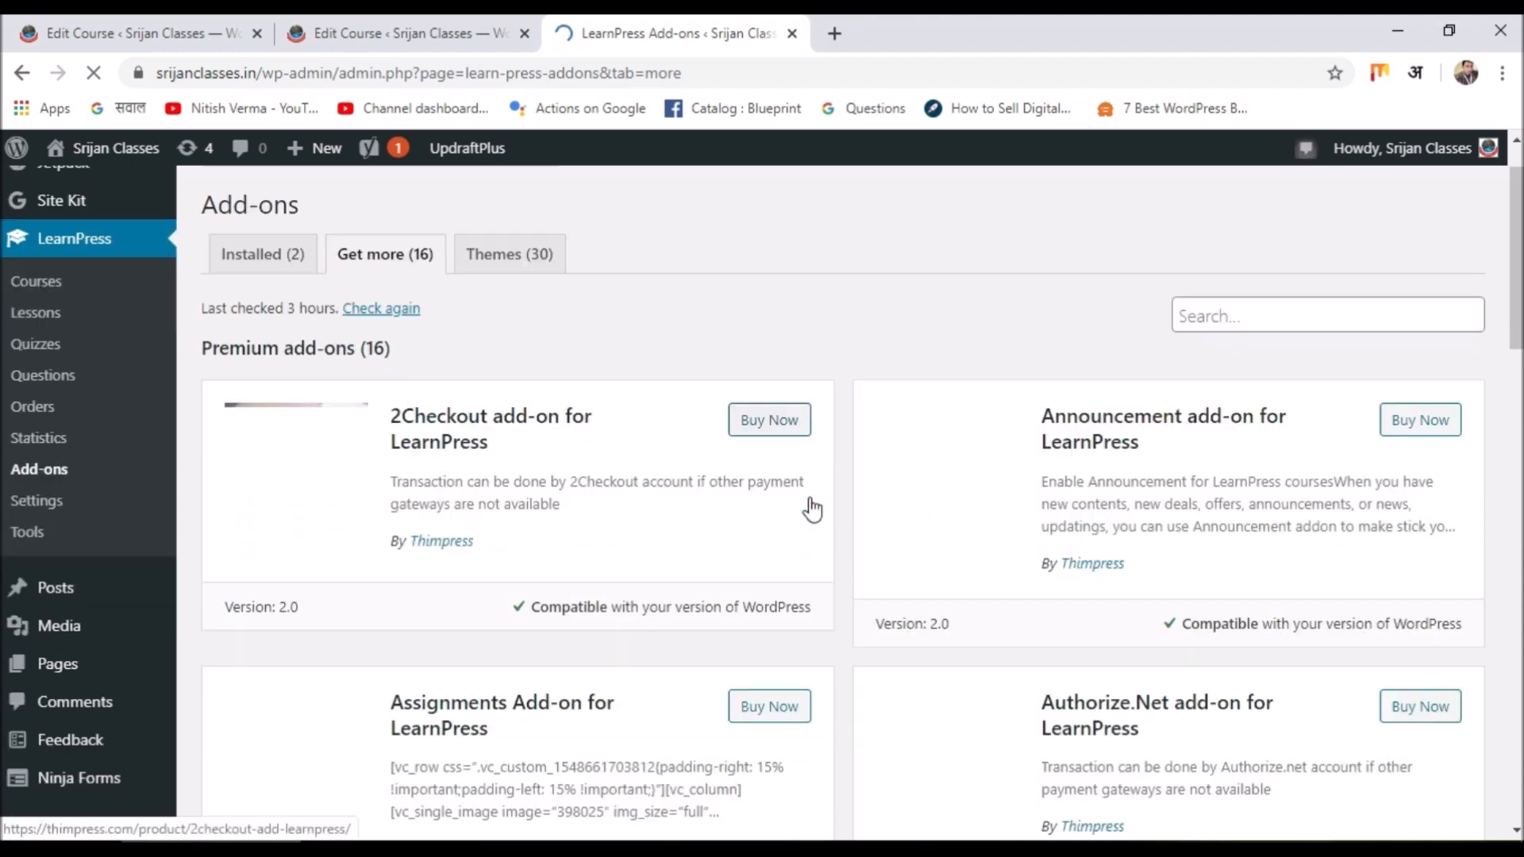
scroll(873, 436, down, 9)
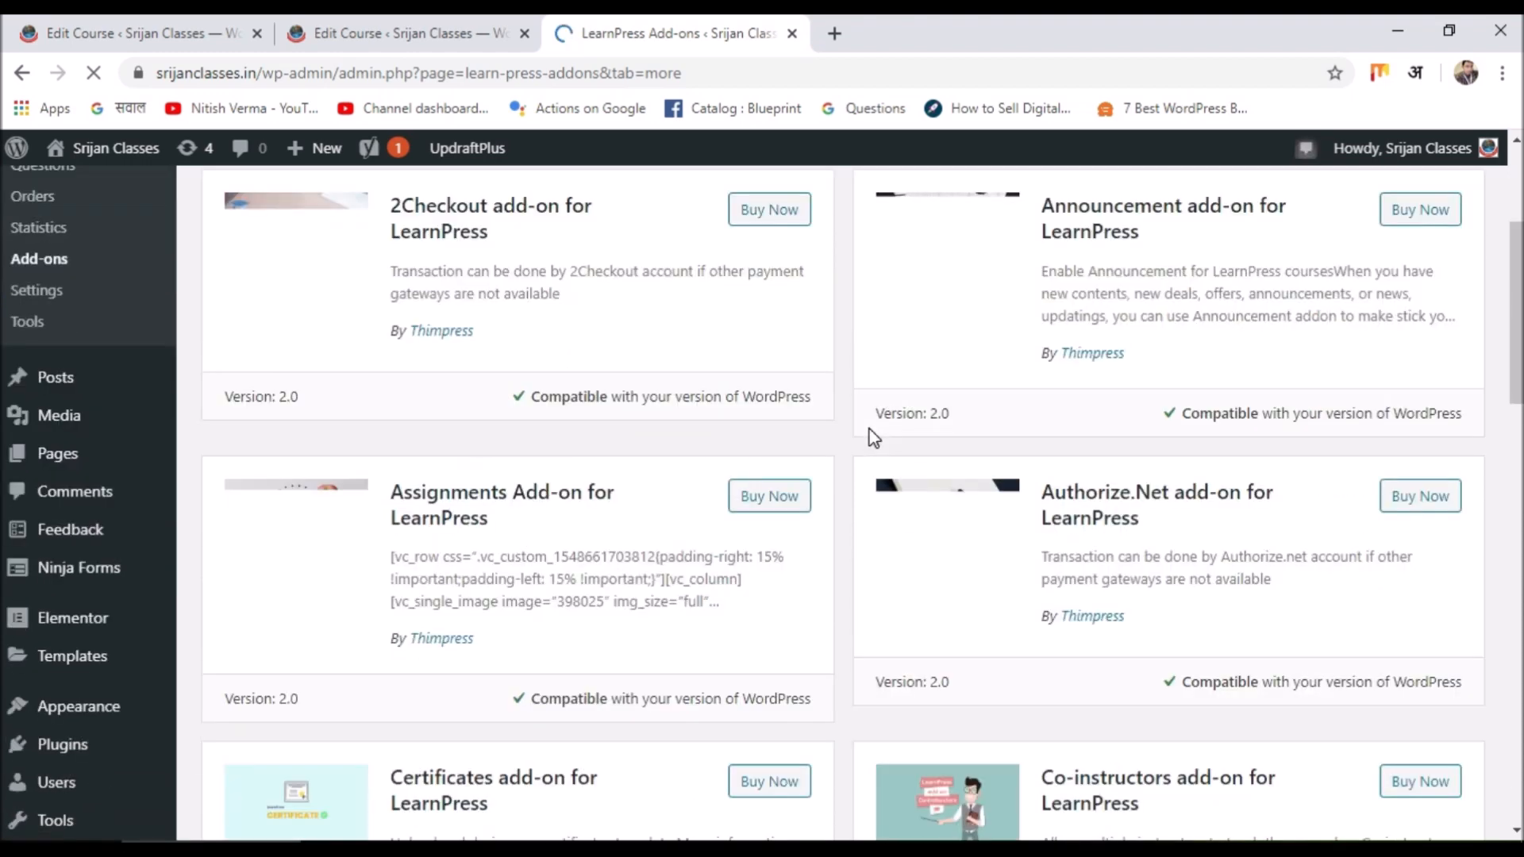
scroll(873, 436, down, 4)
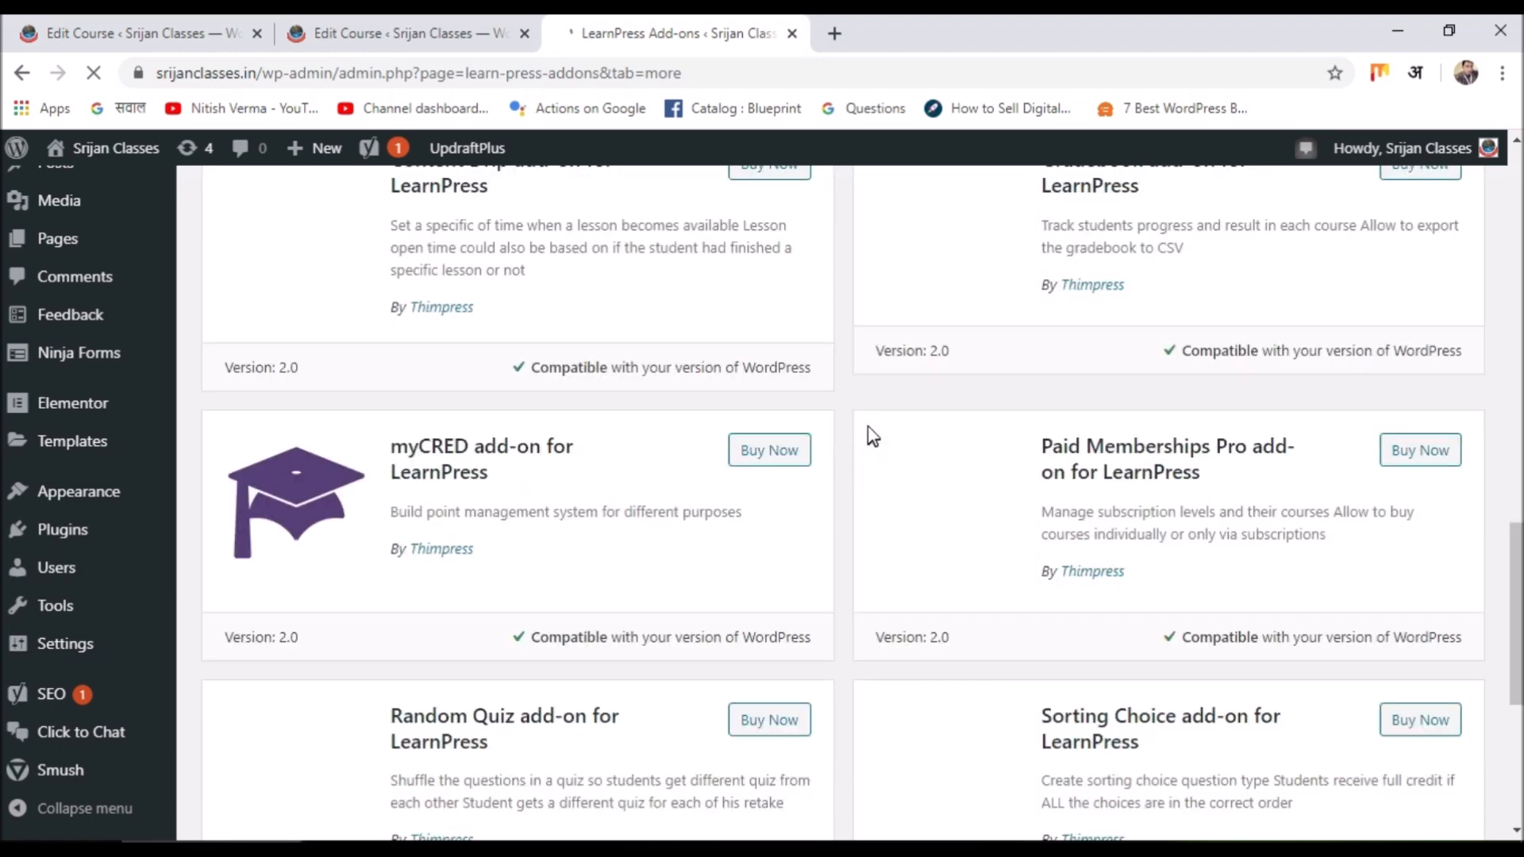
scroll(873, 437, up, 10)
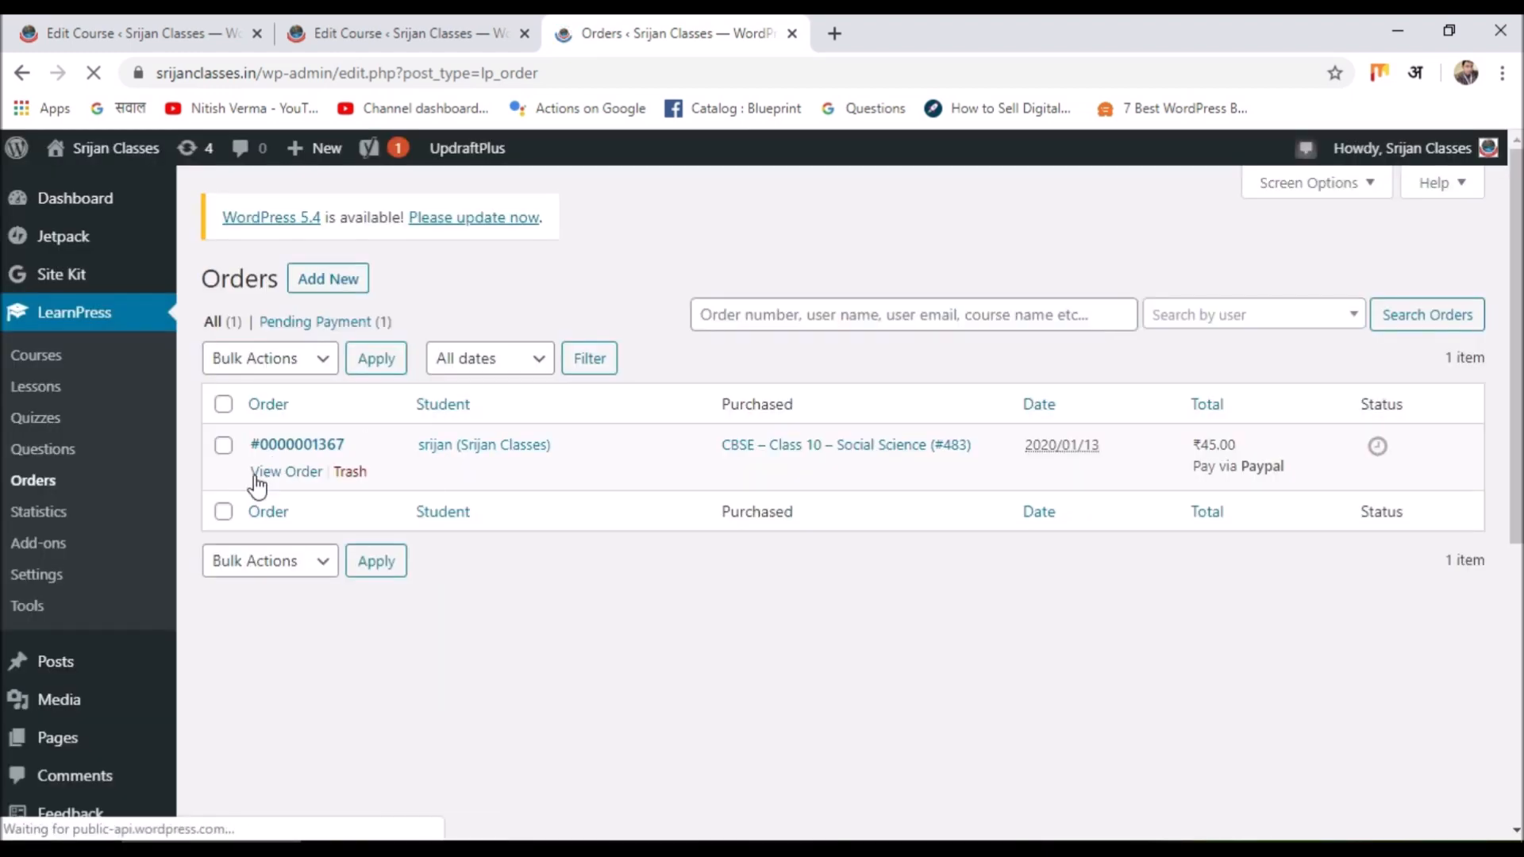
Open the pending ₹45.00 PayPal order and scroll through its Order Details page.
click(255, 481)
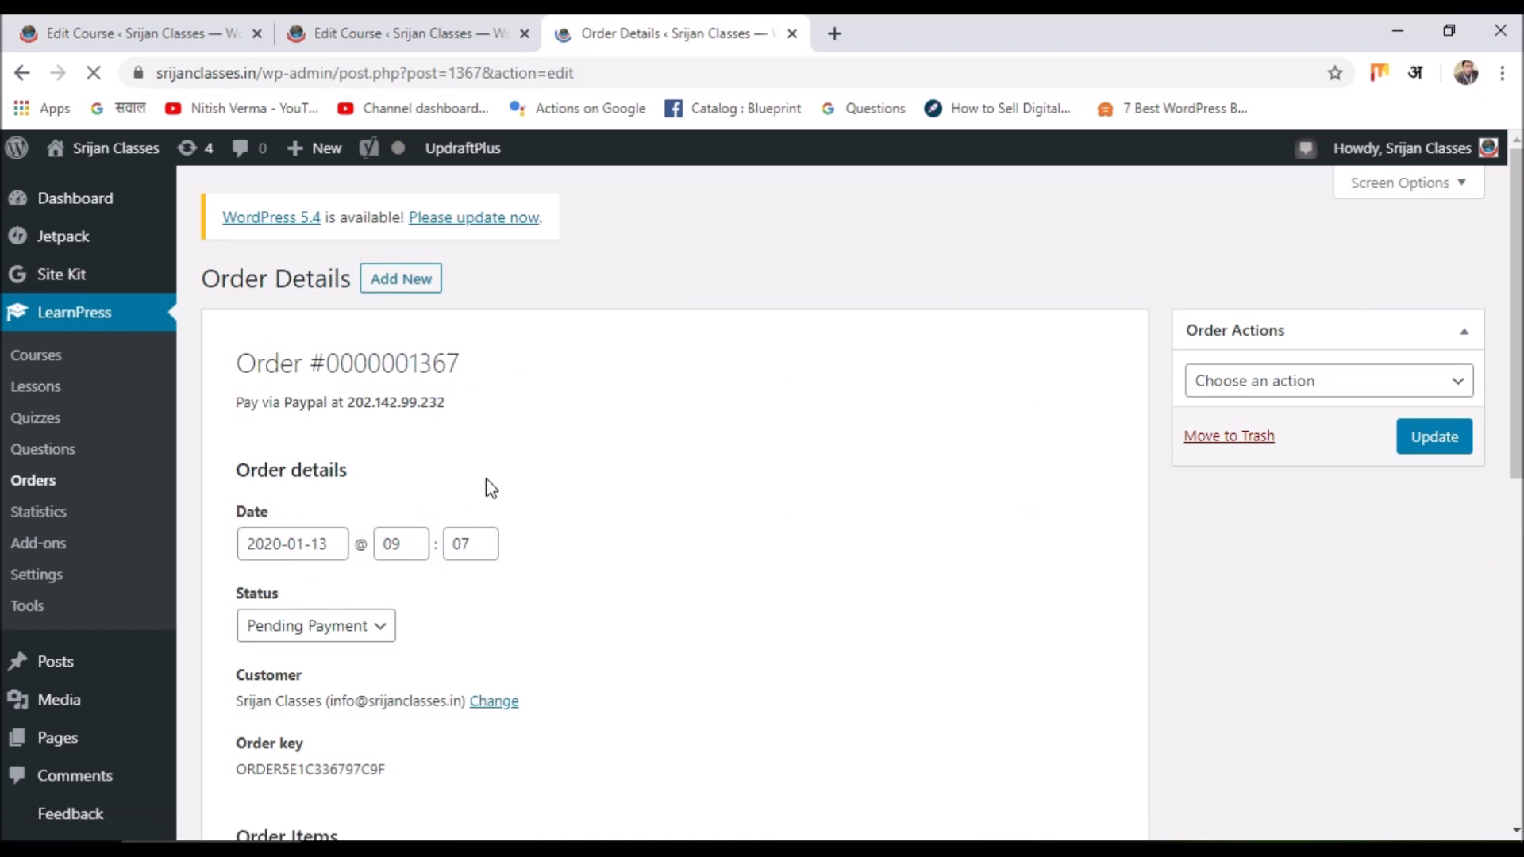
scroll(490, 489, down, 1)
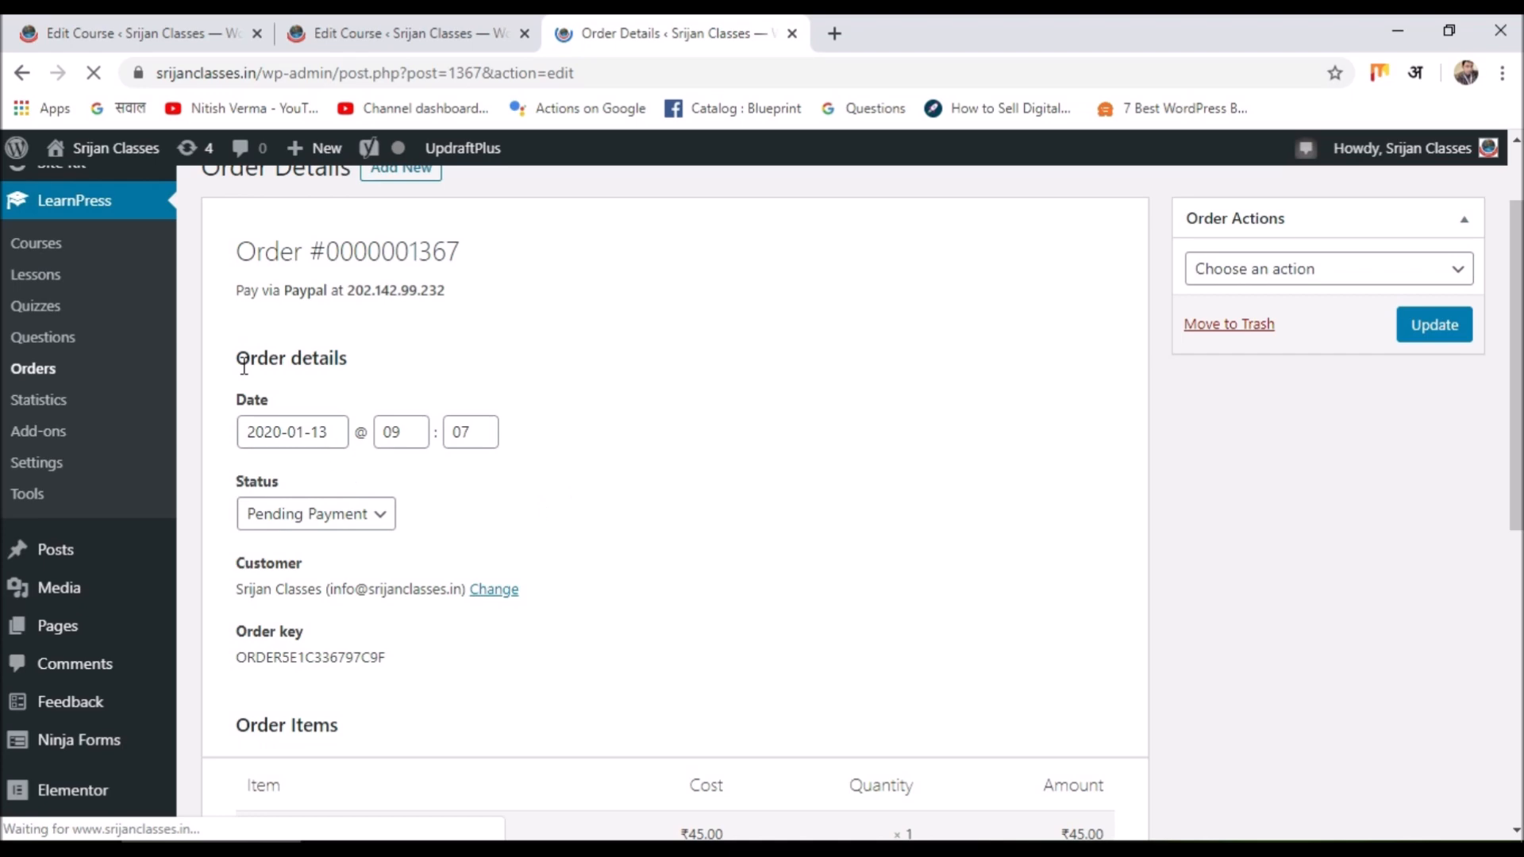
scroll(563, 413, down, 3)
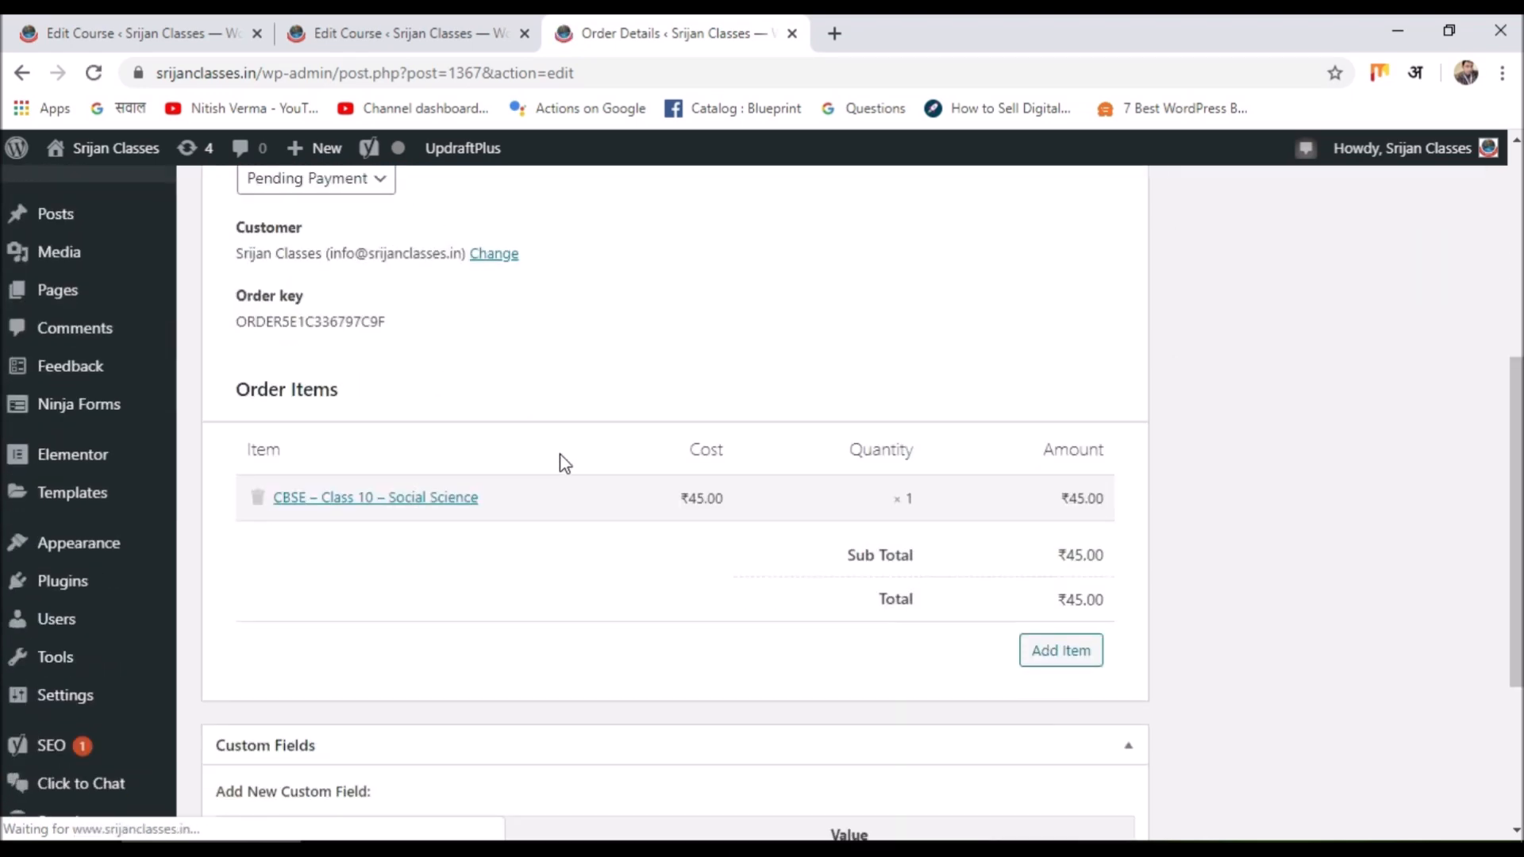
scroll(974, 479, down, 2)
scroll(499, 426, up, 2)
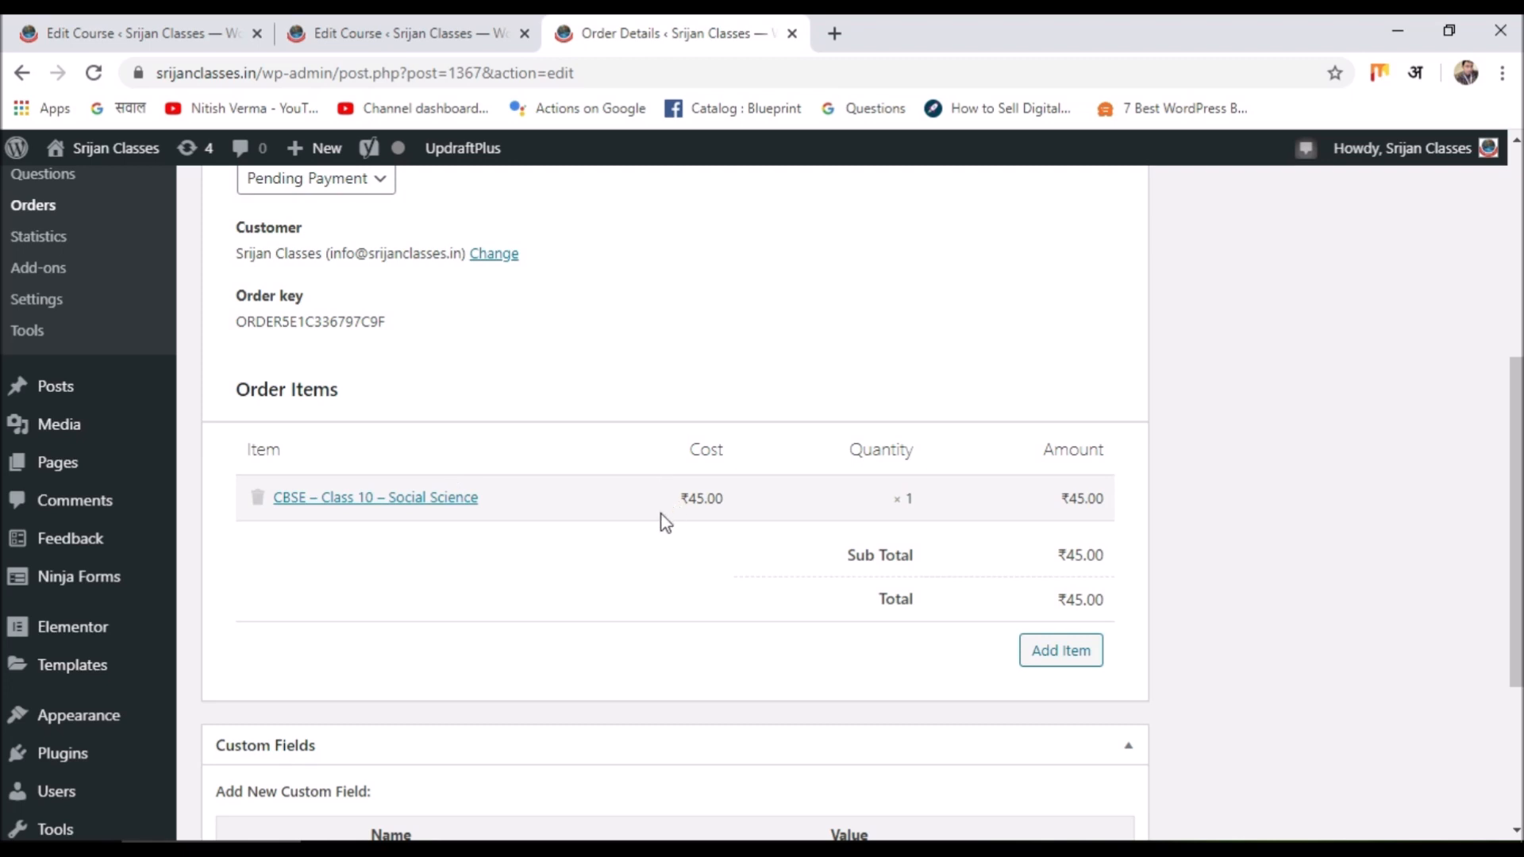
scroll(670, 516, up, 1)
scroll(663, 524, up, 3)
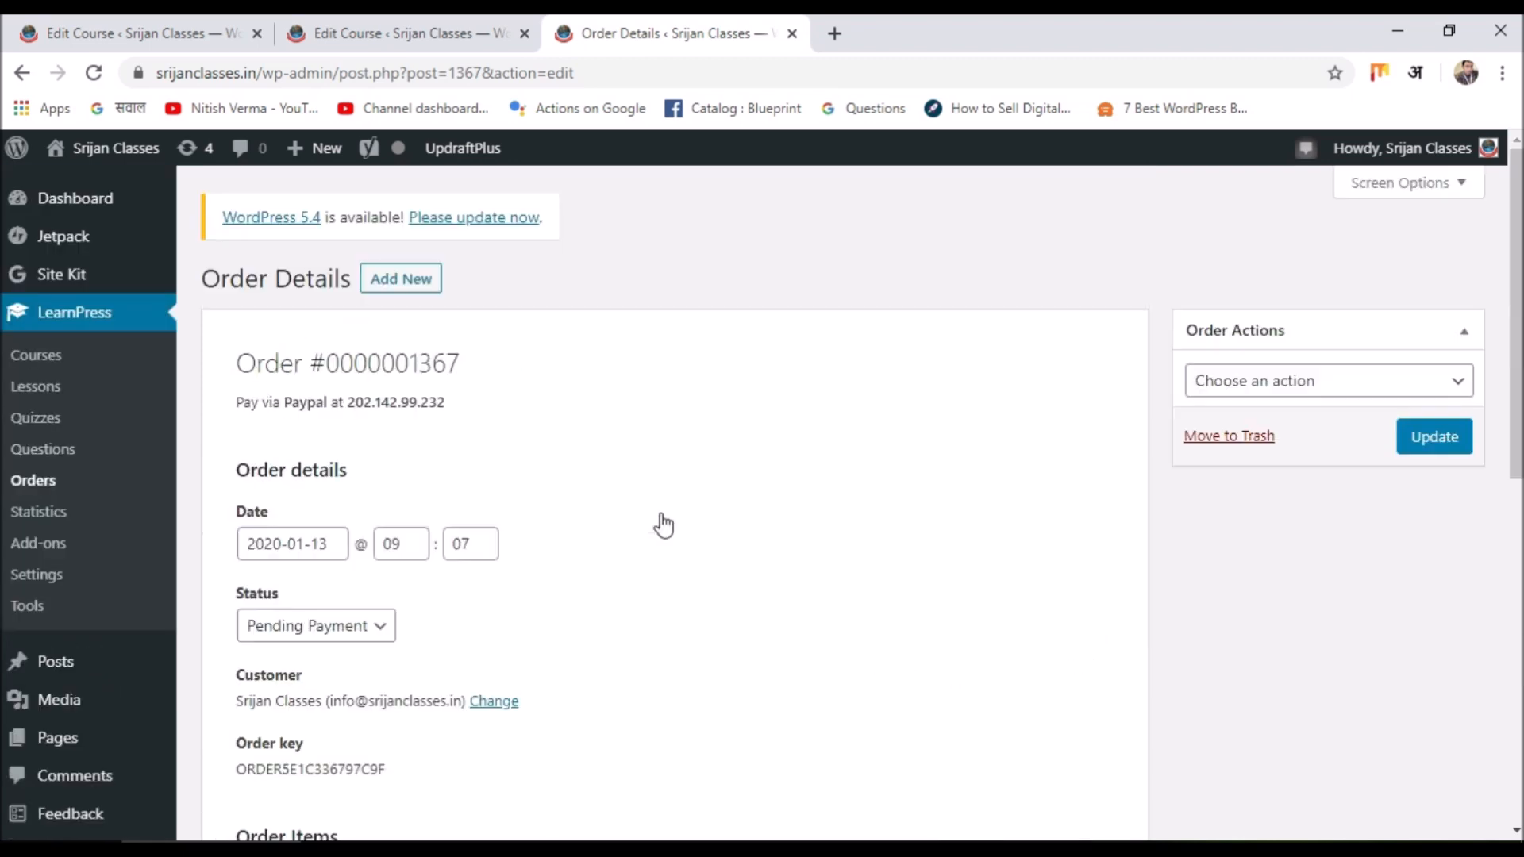
scroll(663, 524, down, 2)
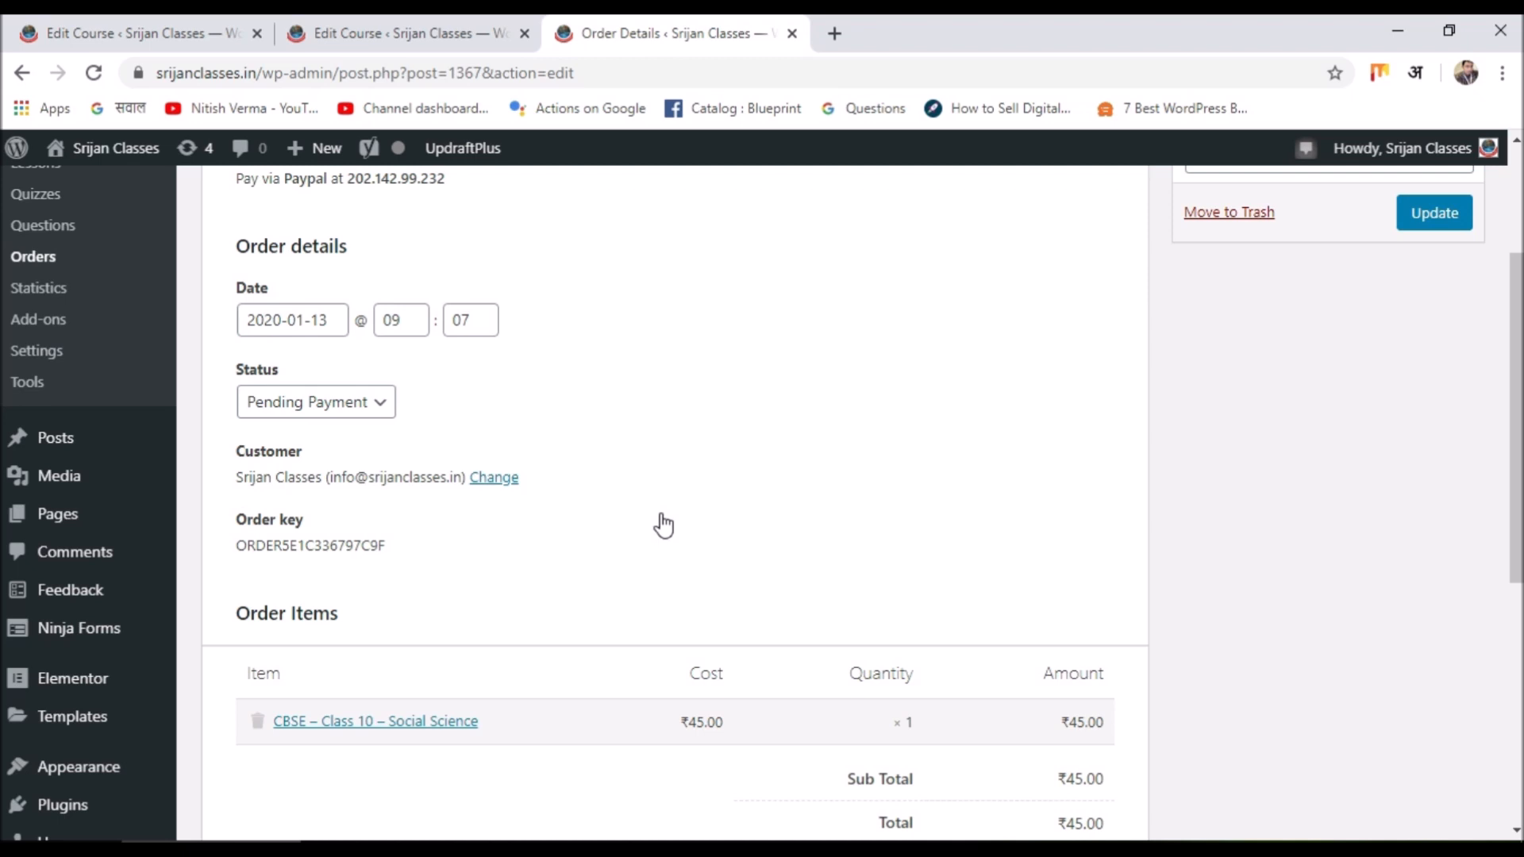
click(374, 402)
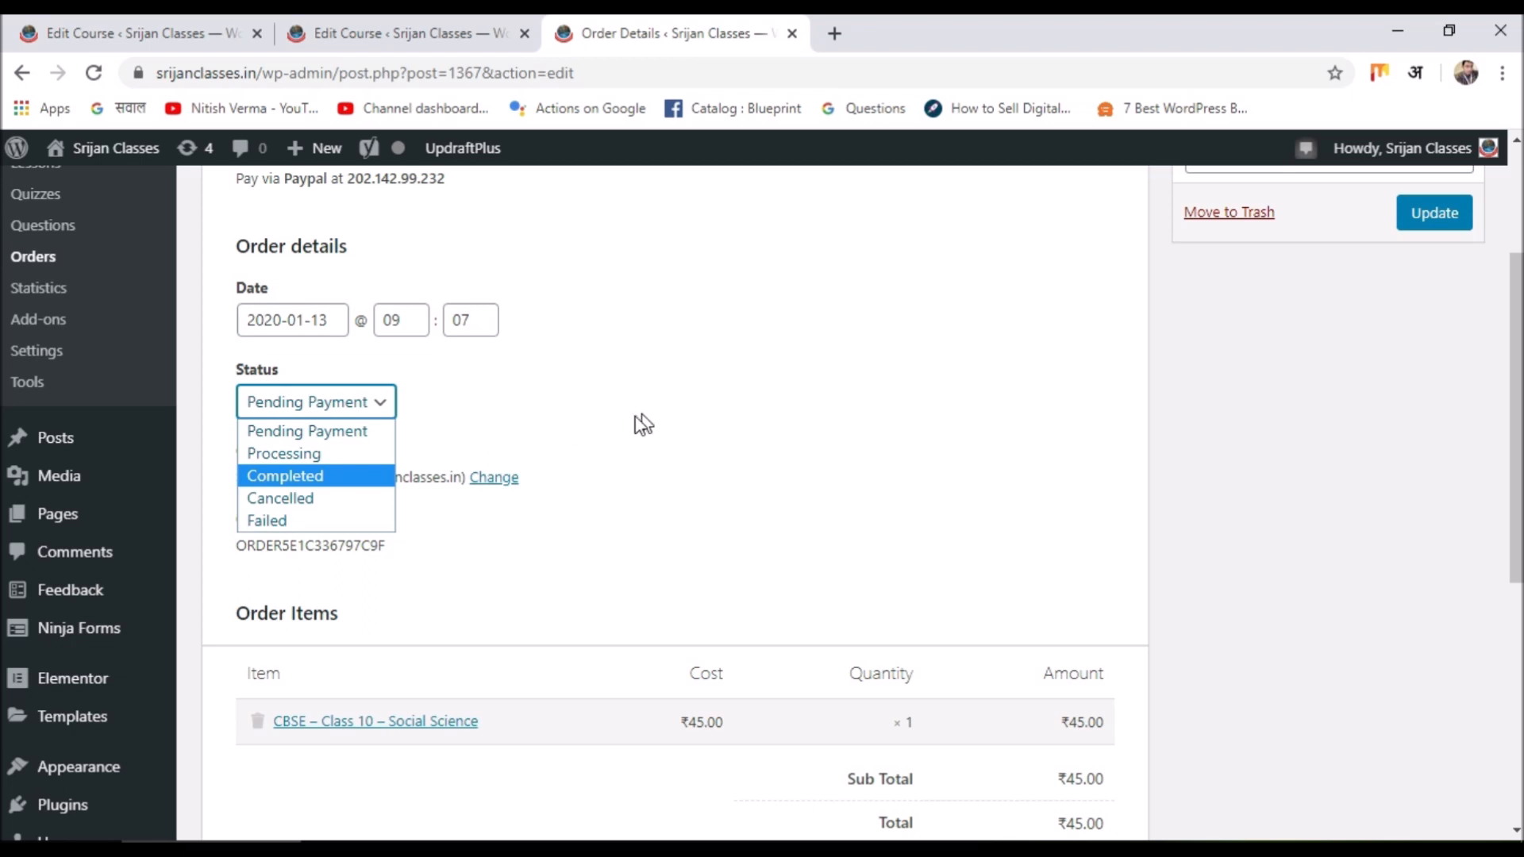
Set the order status to Completed and update the order.
click(349, 479)
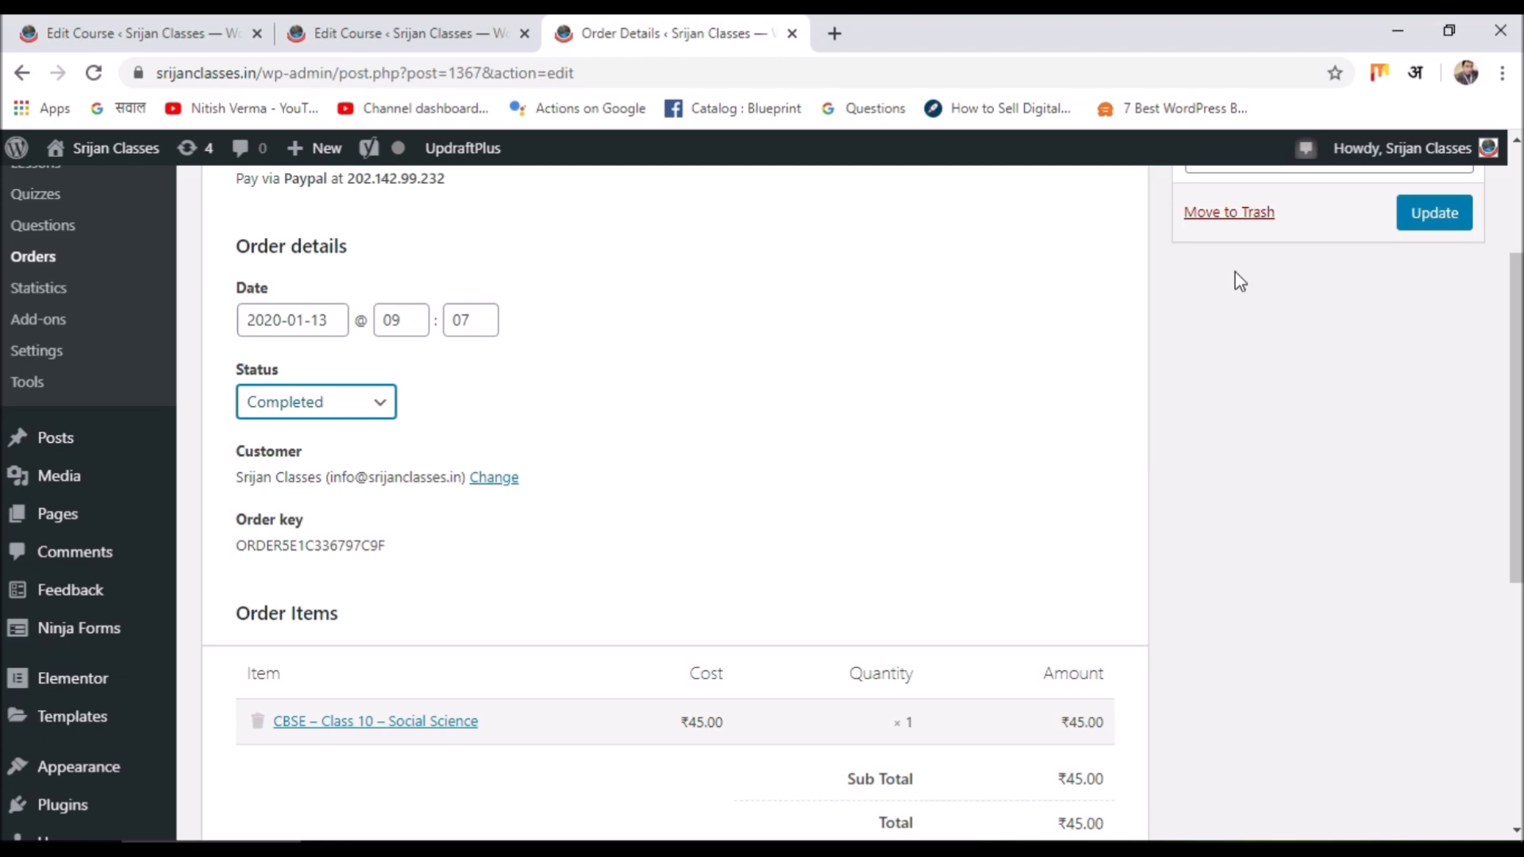
scroll(1454, 434, up, 3)
click(1454, 434)
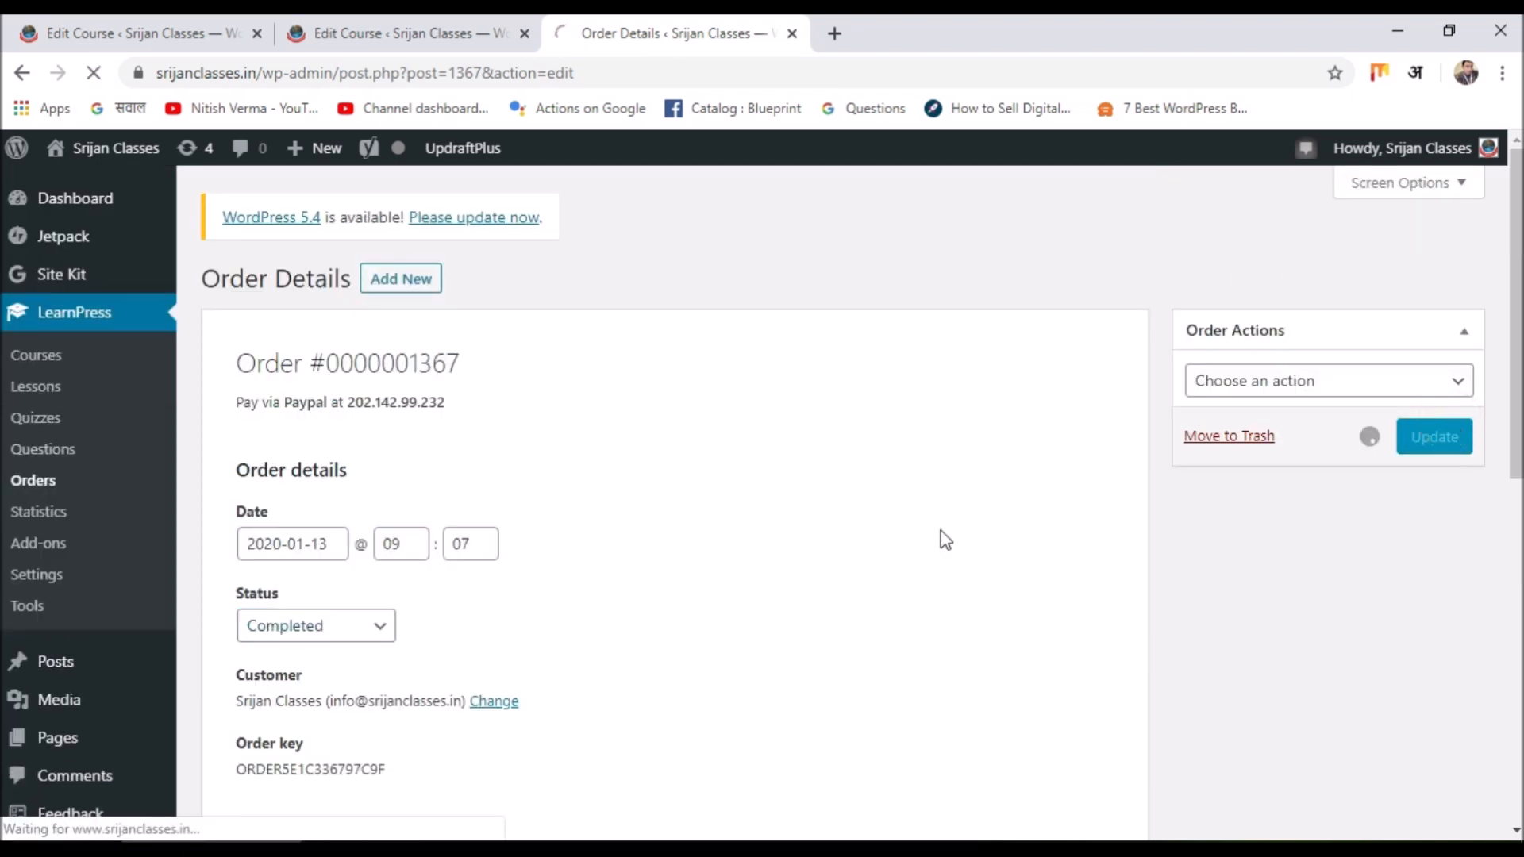
scroll(613, 459, down, 3)
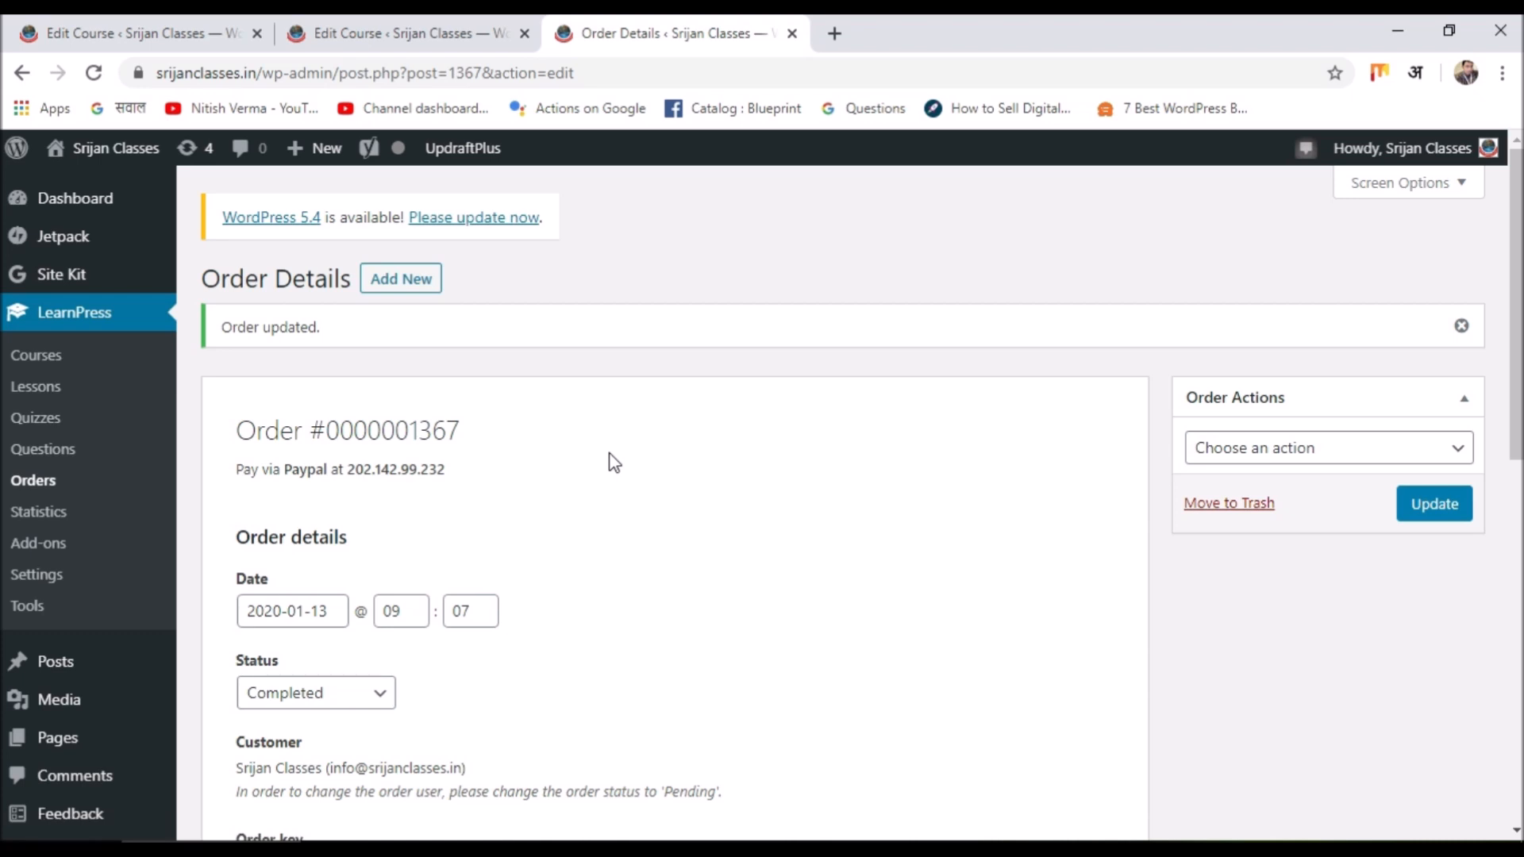
scroll(580, 521, down, 3)
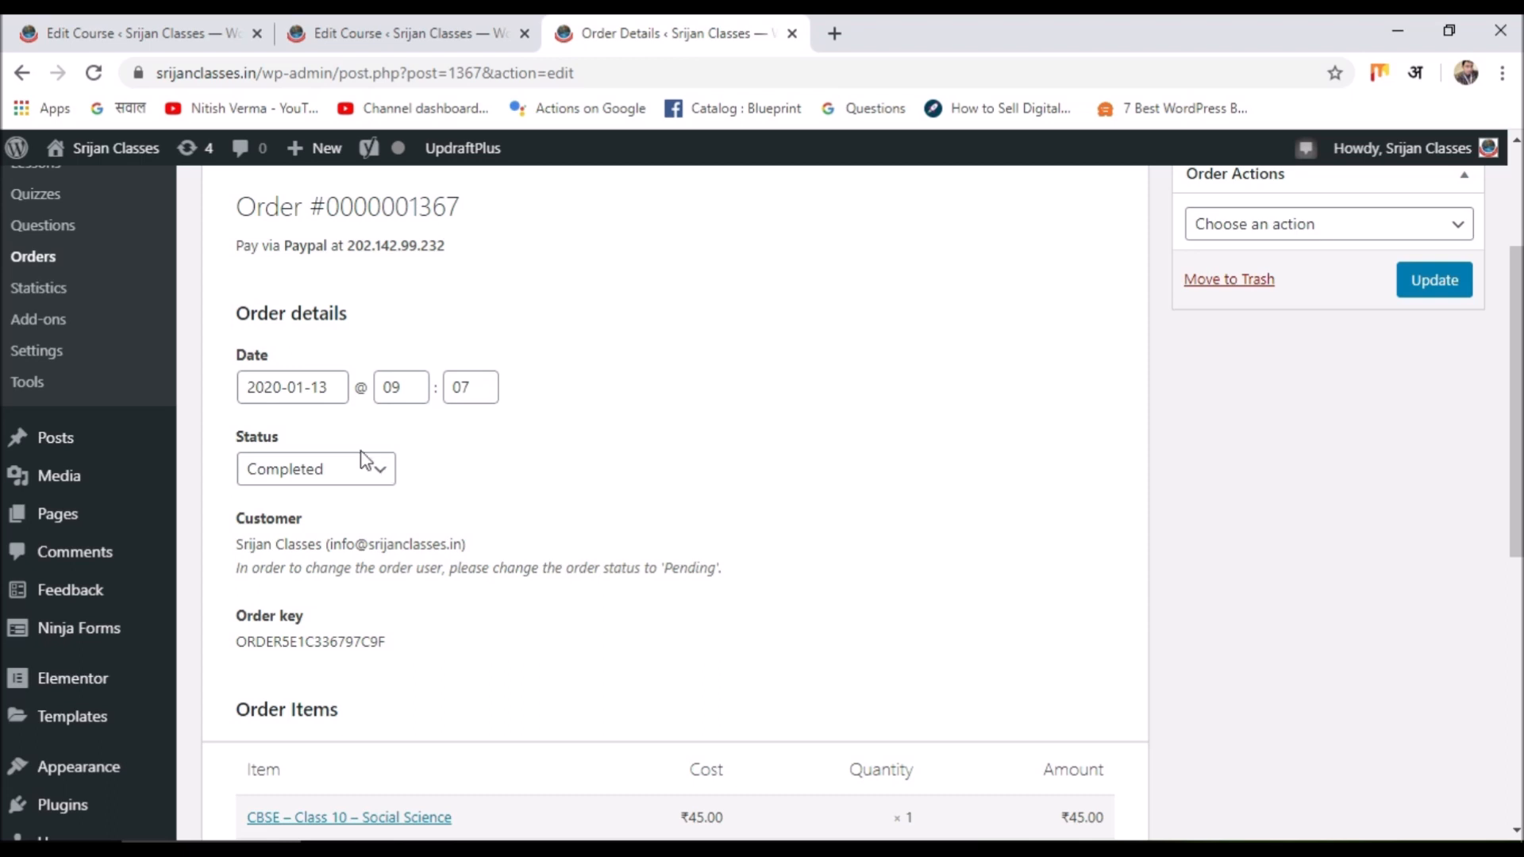
Change the order status to Processing and update it again.
click(377, 469)
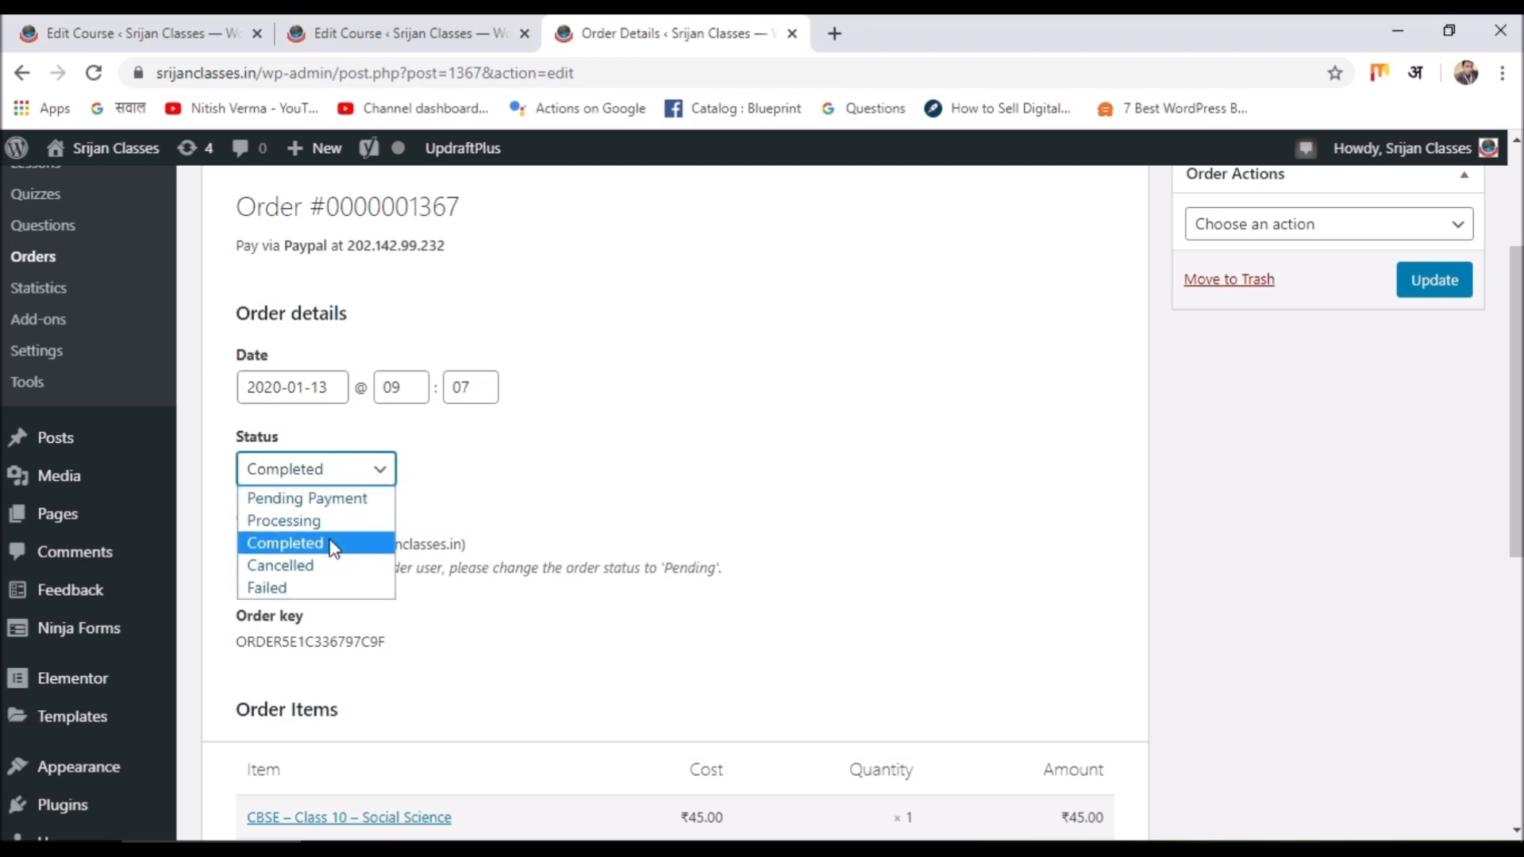
click(444, 490)
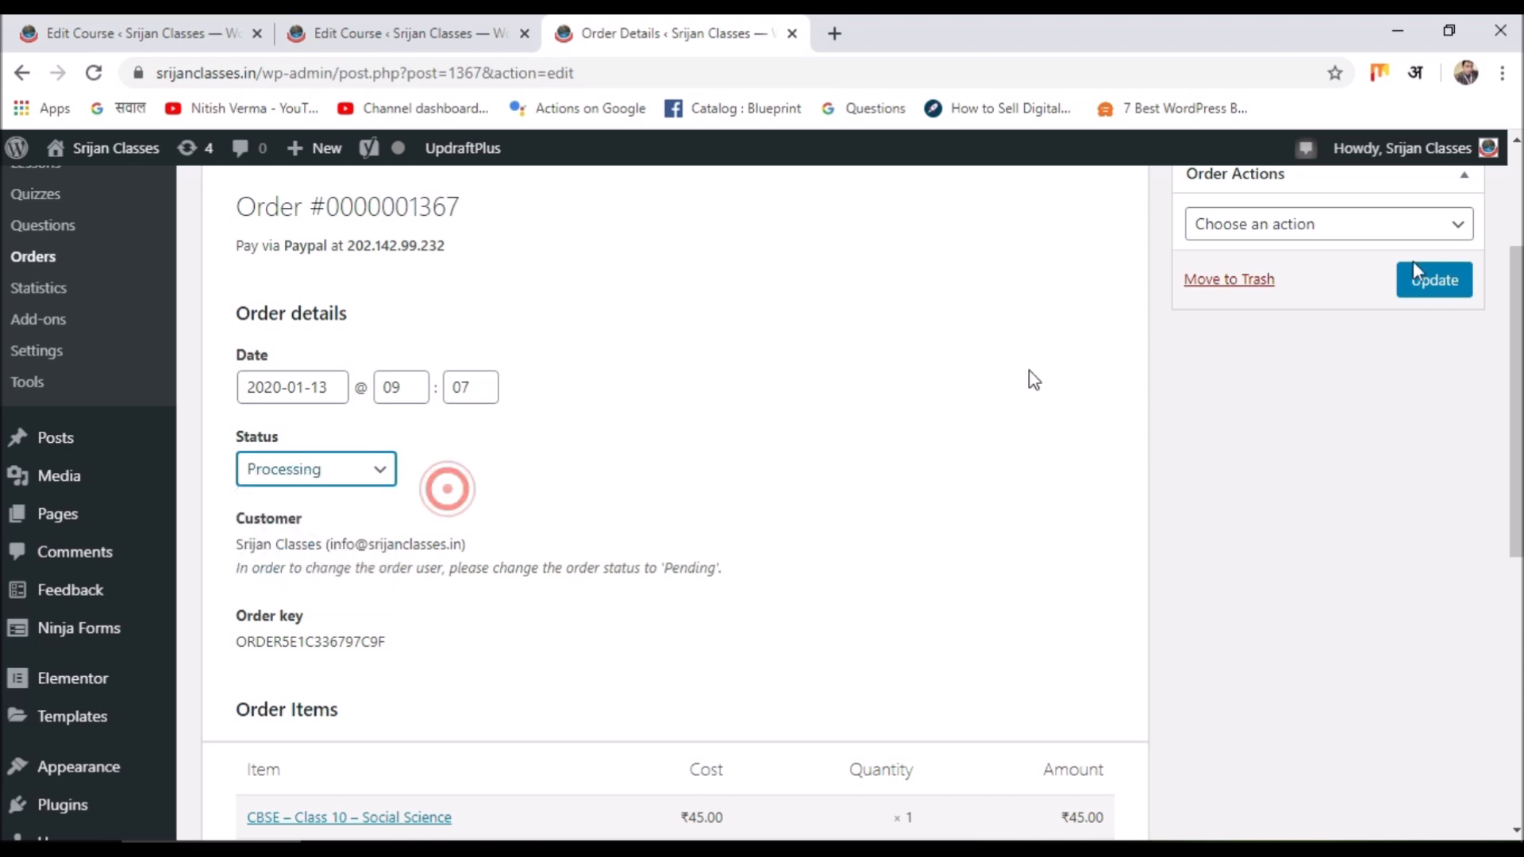
click(1421, 283)
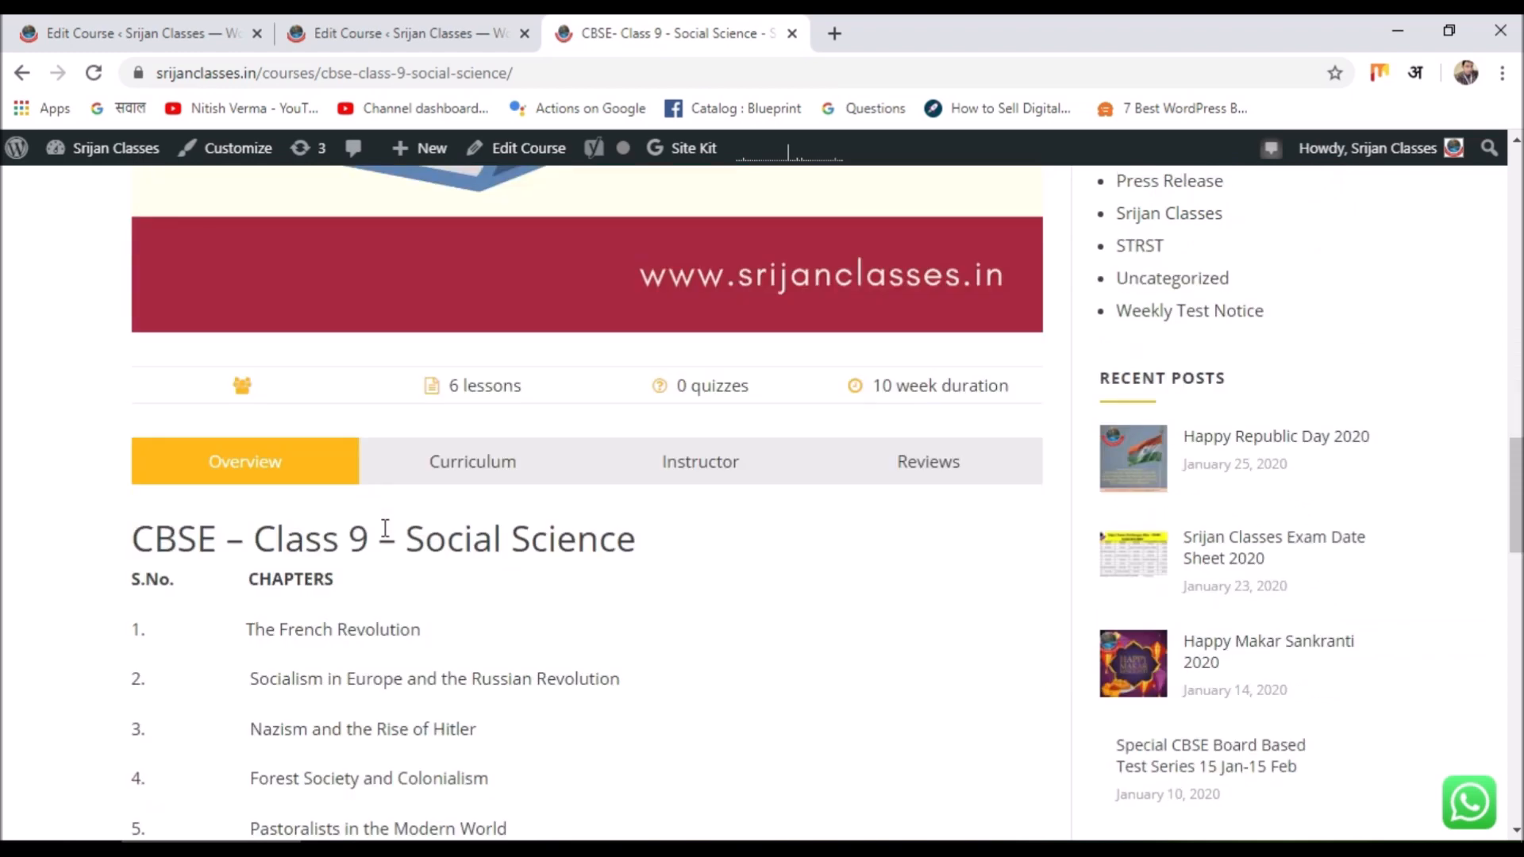
Scroll through the Class 9 Social Science course page's chapter list of 6 lessons.
scroll(385, 529, down, 18)
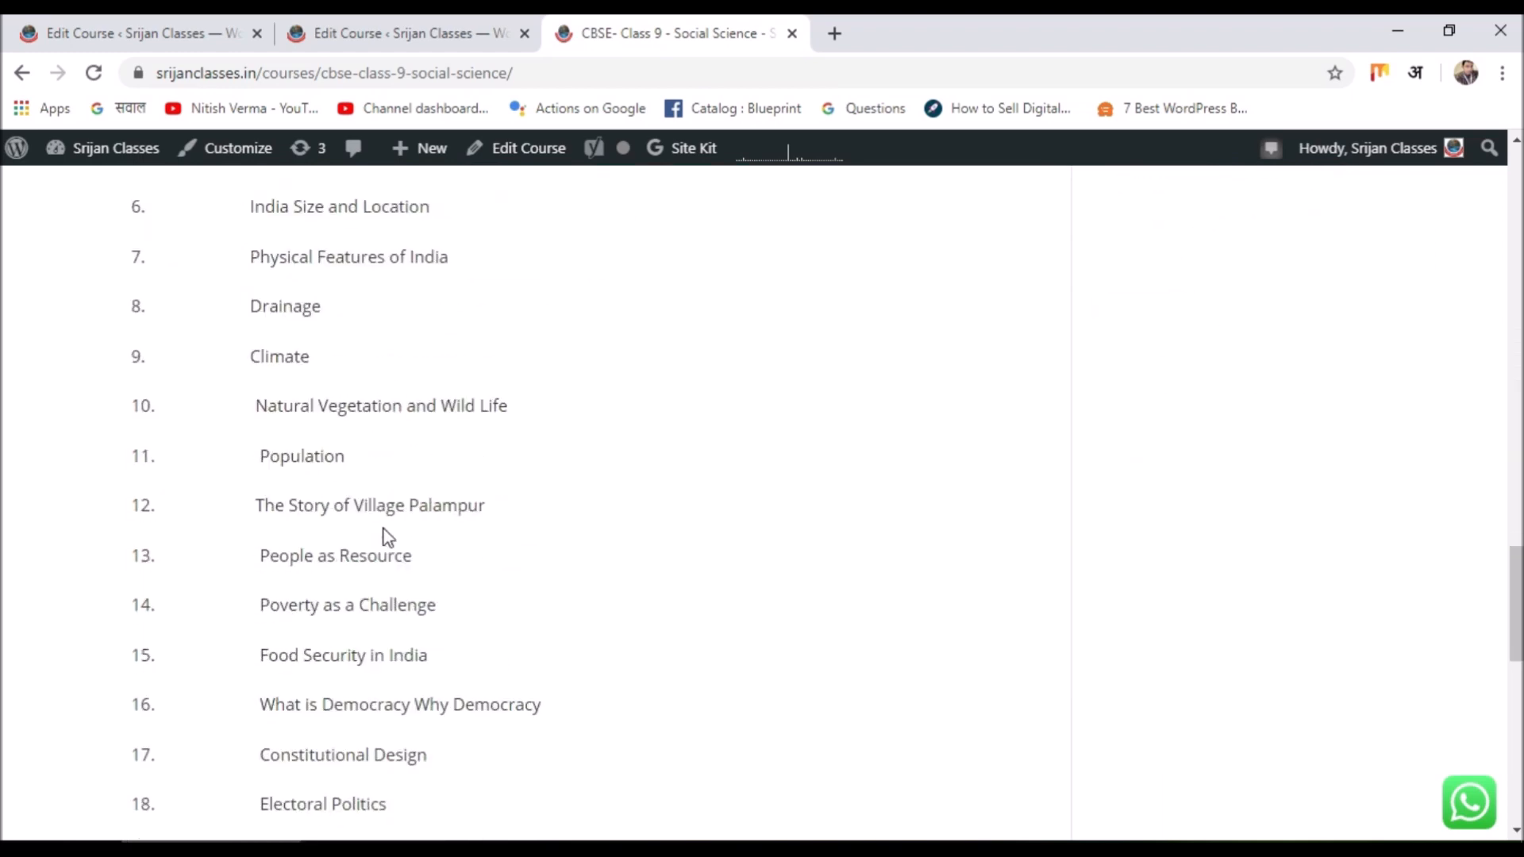
scroll(384, 532, up, 20)
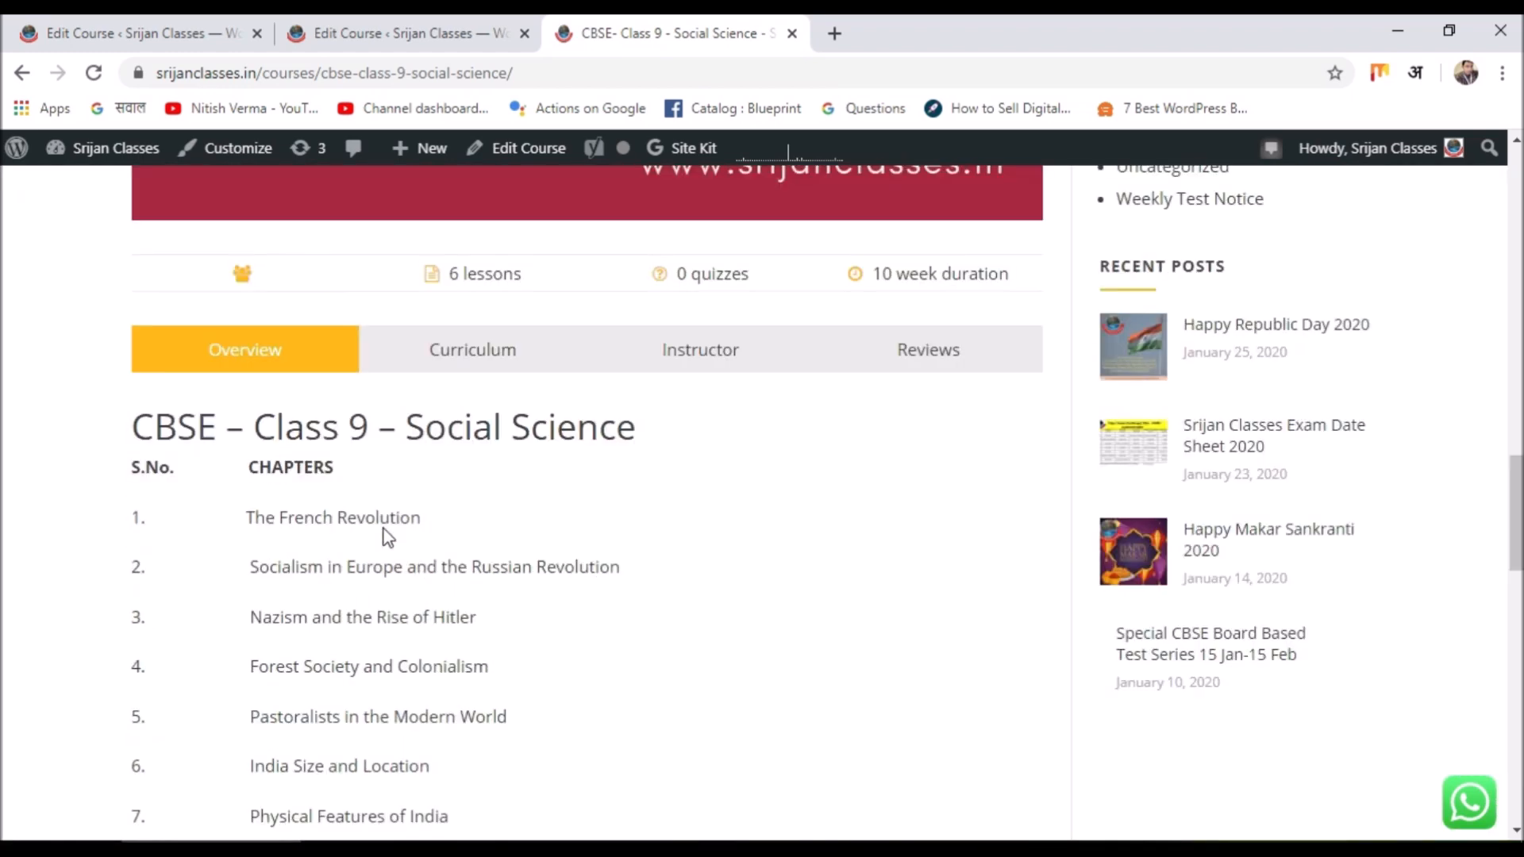
scroll(501, 493, down, 4)
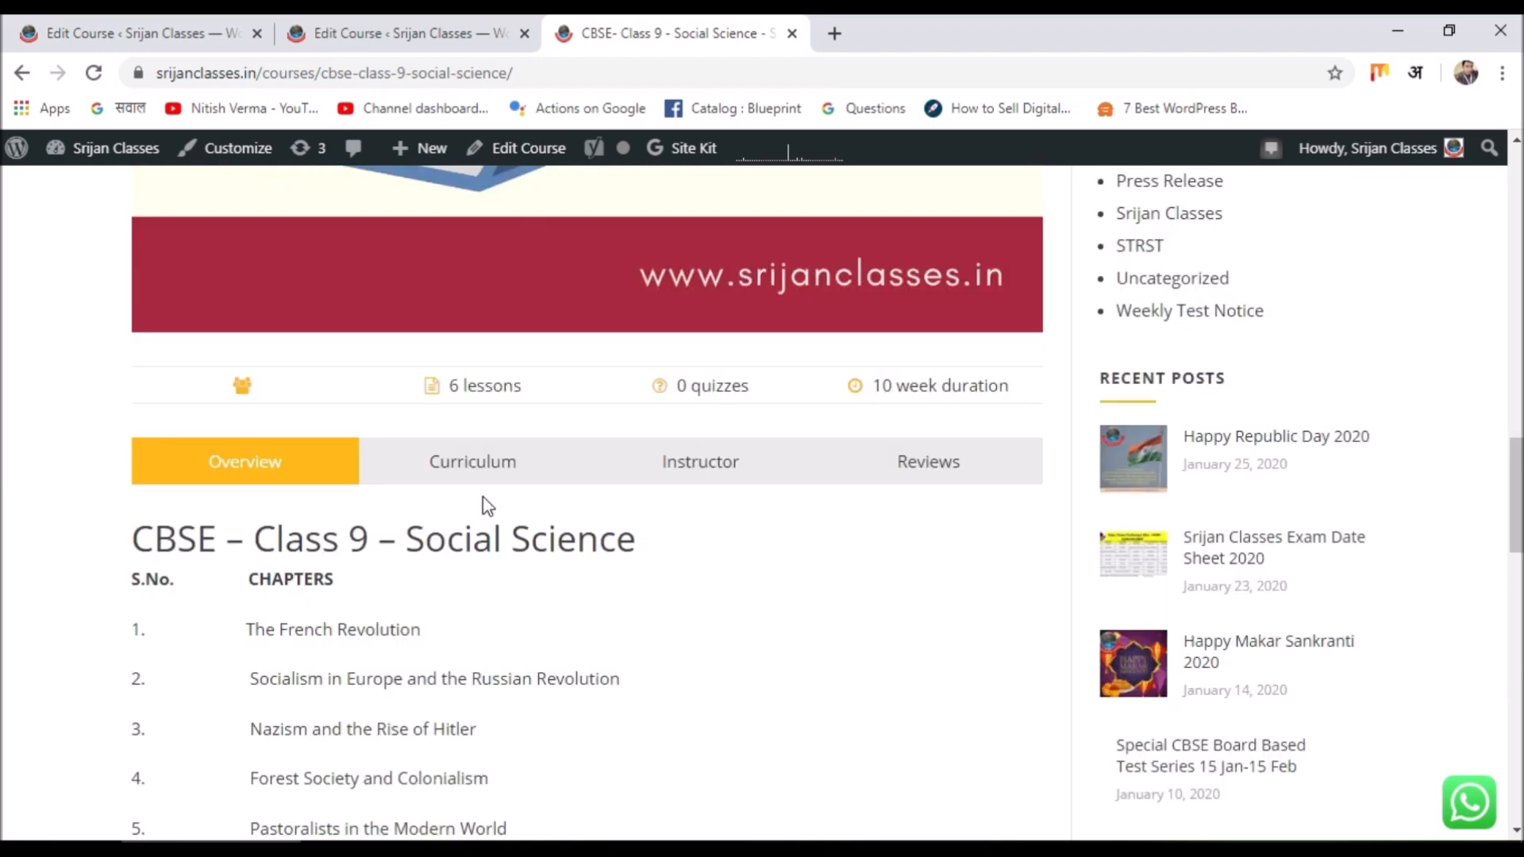